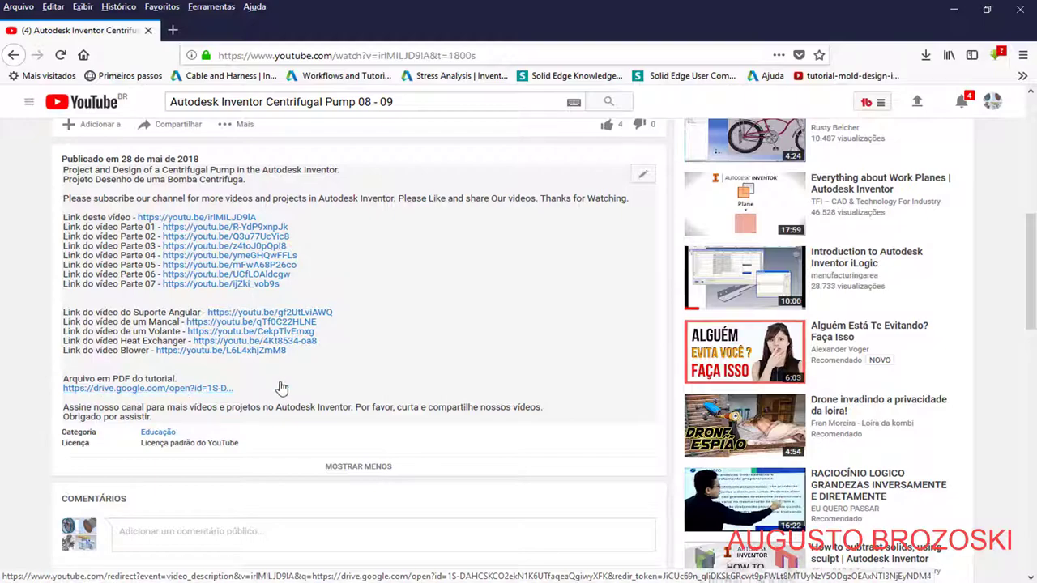
Switch from the video page and PDF to Inventor and view the finished centrifugal pump drawing and assembly
click(943, 16)
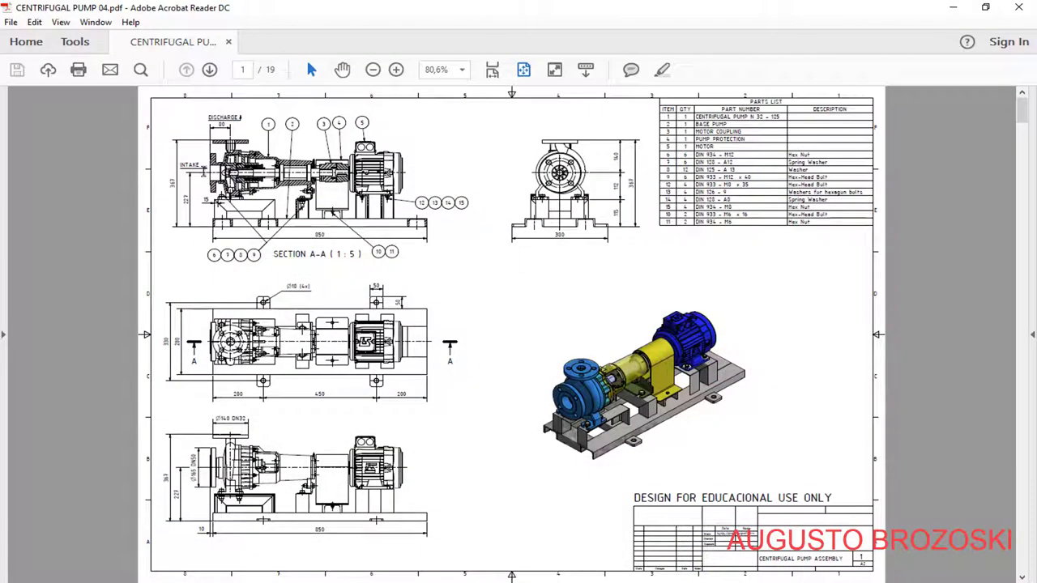
key(alt+Tab)
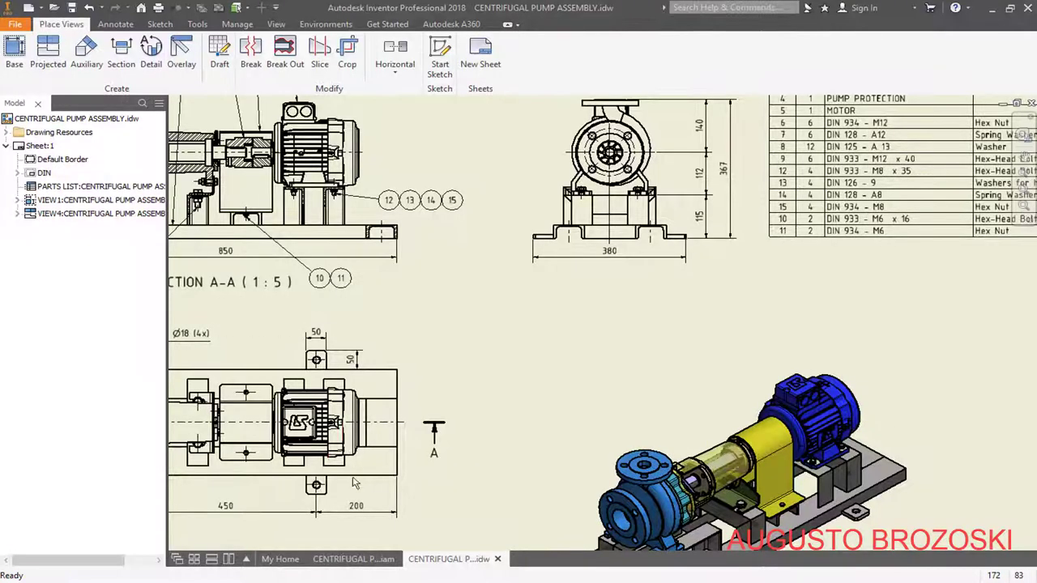
click(353, 559)
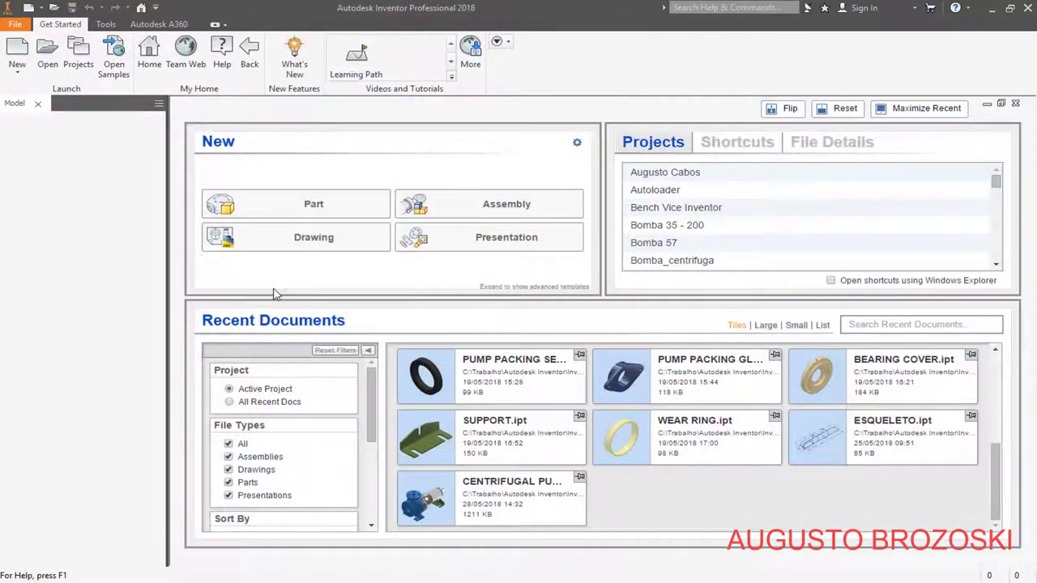
Check that Centrifugal Pump is the active project and create a new assembly from the metric Standard (mm).iam template
click(78, 54)
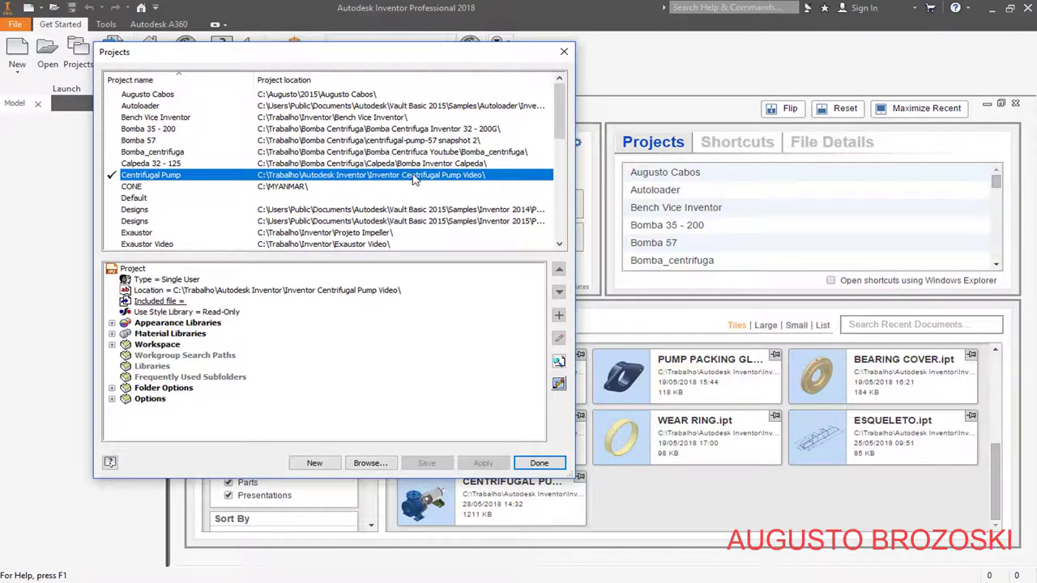
click(538, 463)
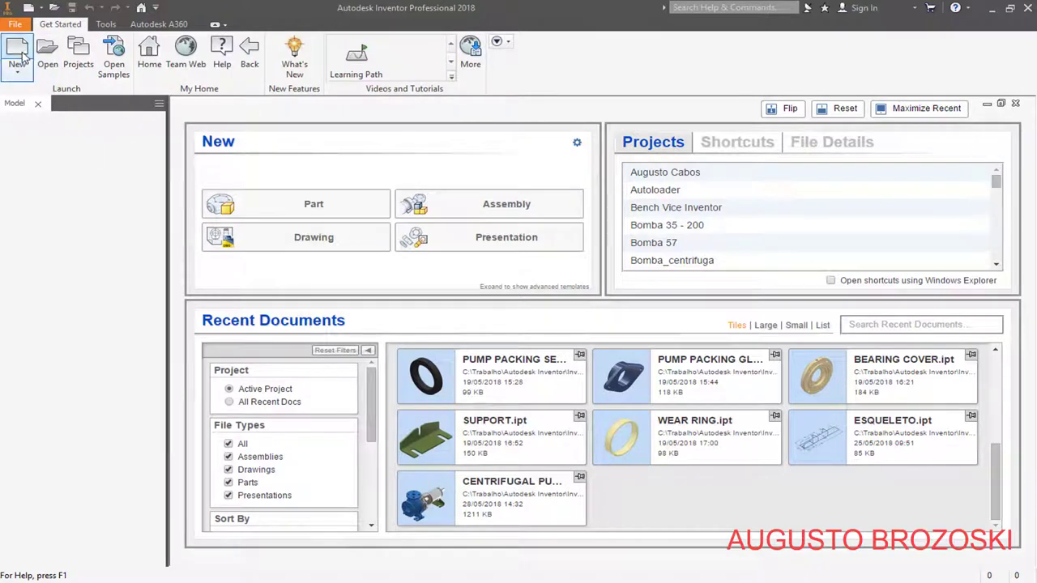
key(ctrl+n)
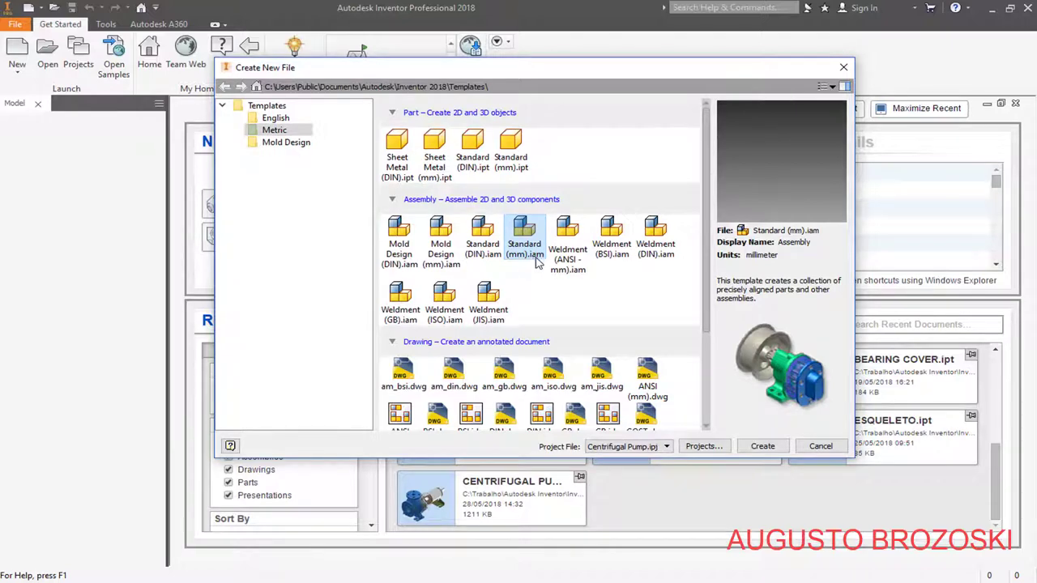
click(766, 447)
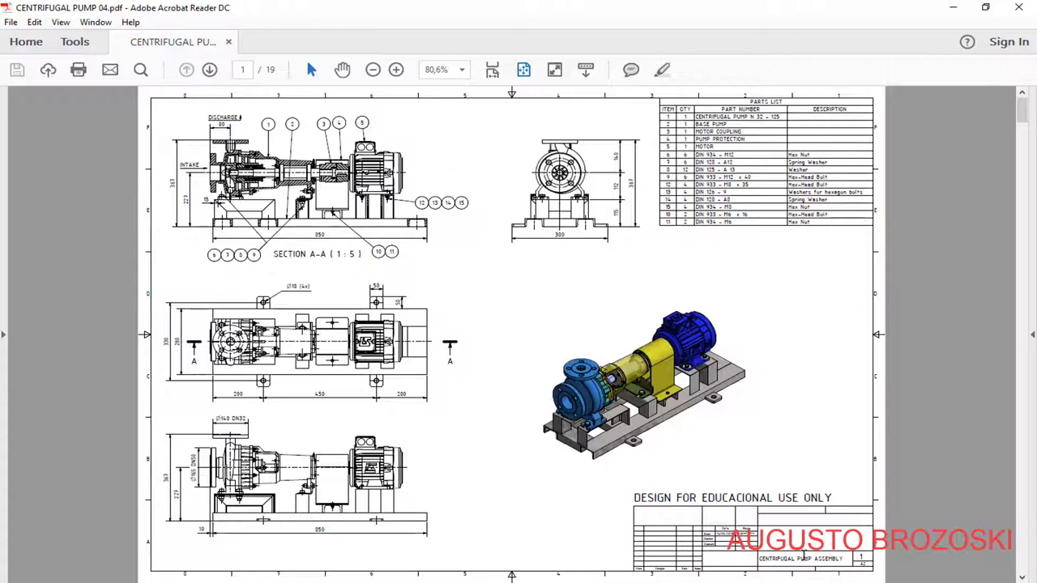
Save the new assembly as CENTRIFUGAL PUMP ASSEMBLY in the Inventor Centrifugal Pump Video folder
click(952, 8)
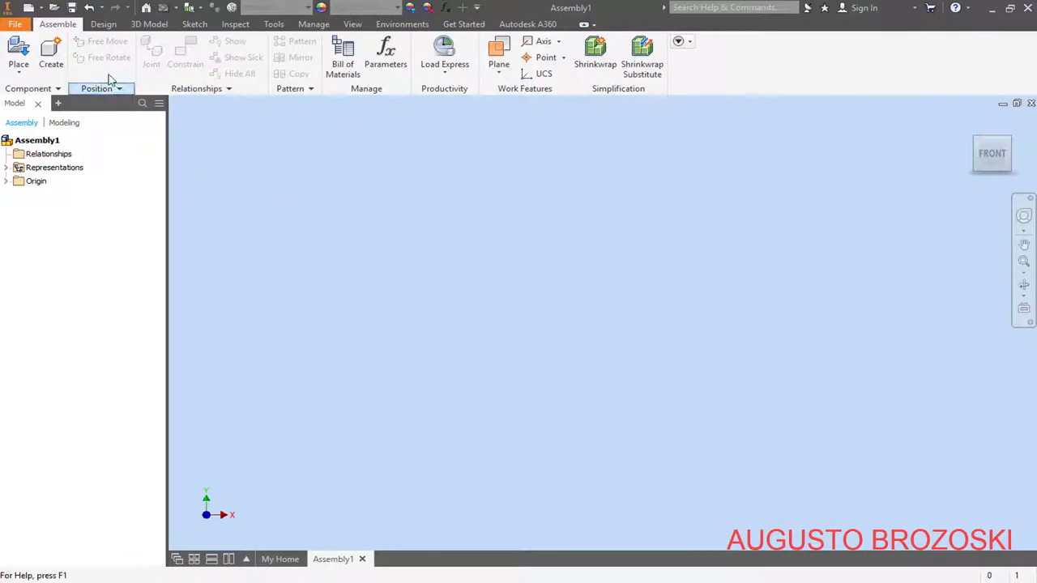
click(71, 8)
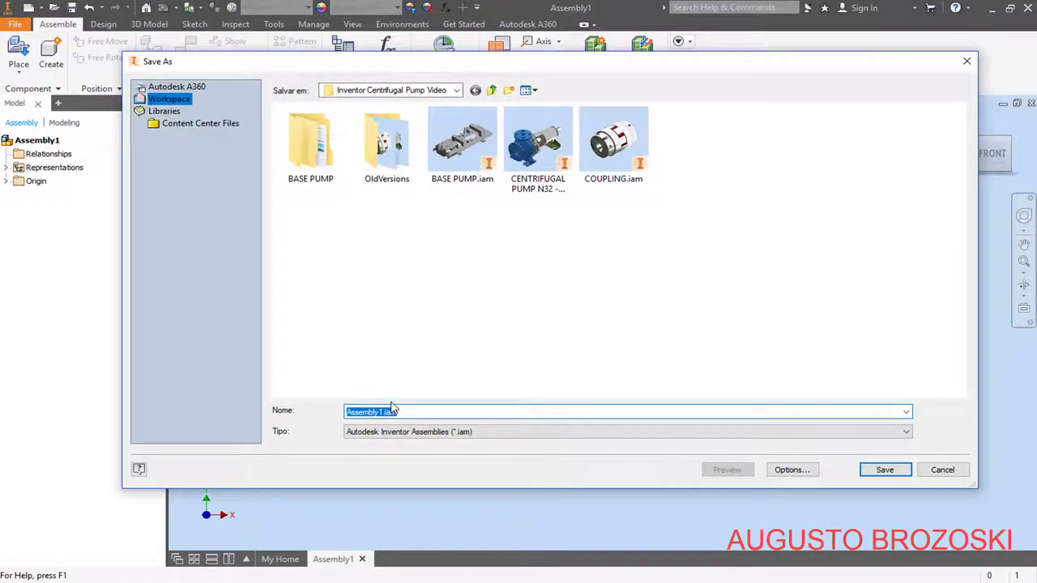
text(CEN)
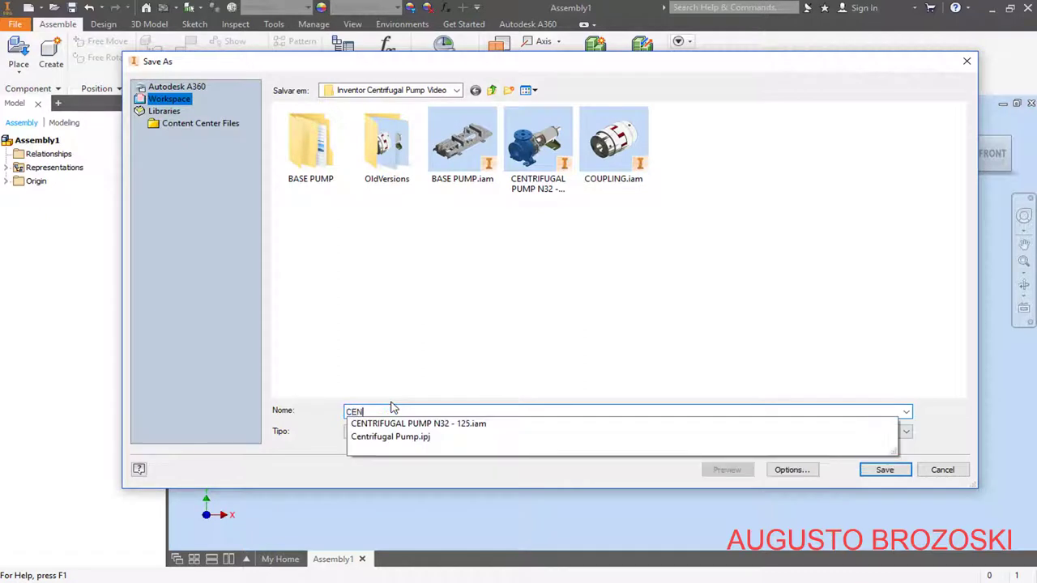
text(TRIFUGAL PUMP ASSEMBLY)
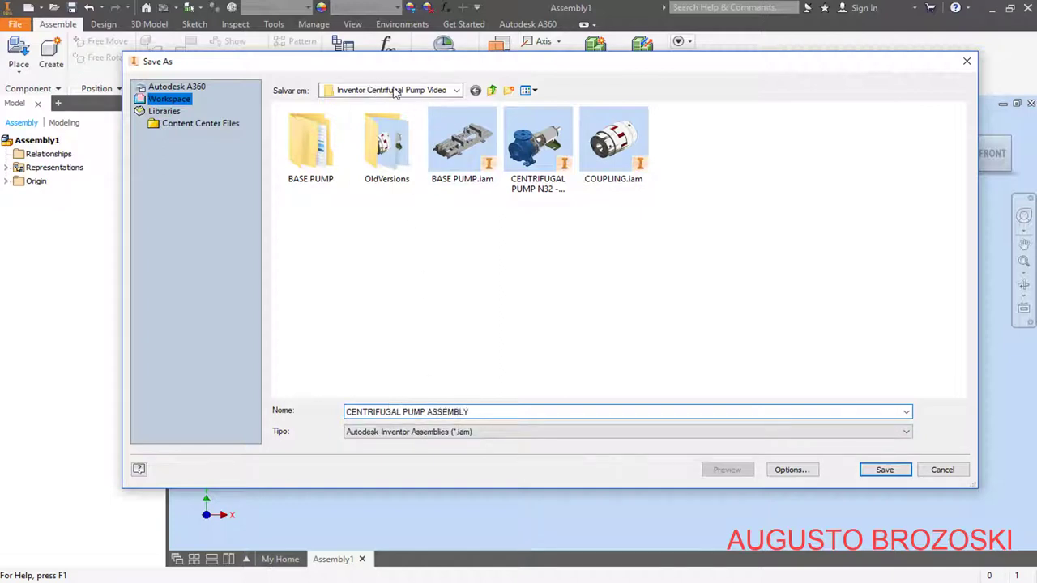
click(876, 470)
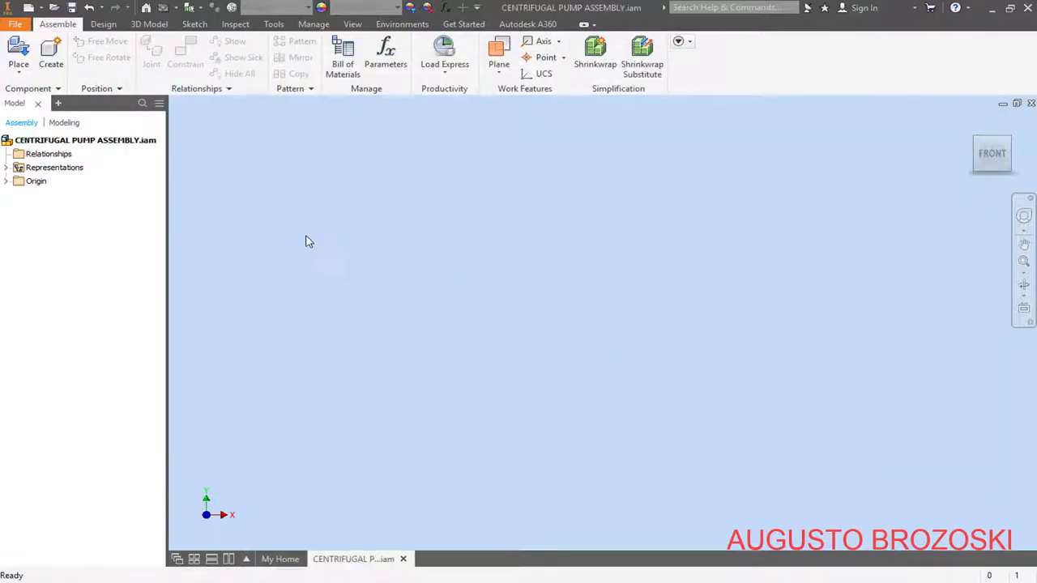
Place one instance of BASE PUMP.iam as the first component of the assembly
click(19, 50)
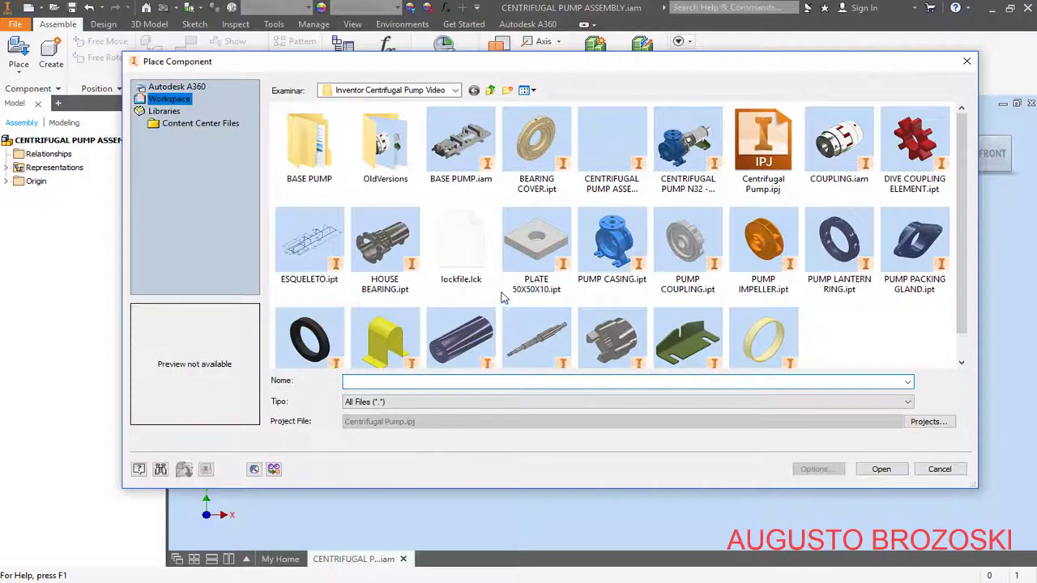
click(465, 159)
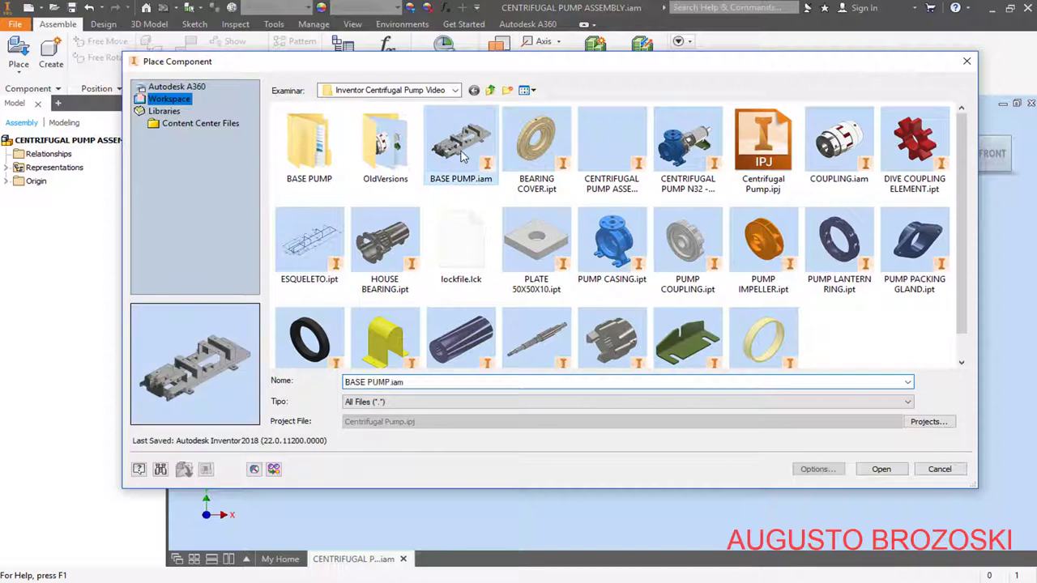
click(878, 470)
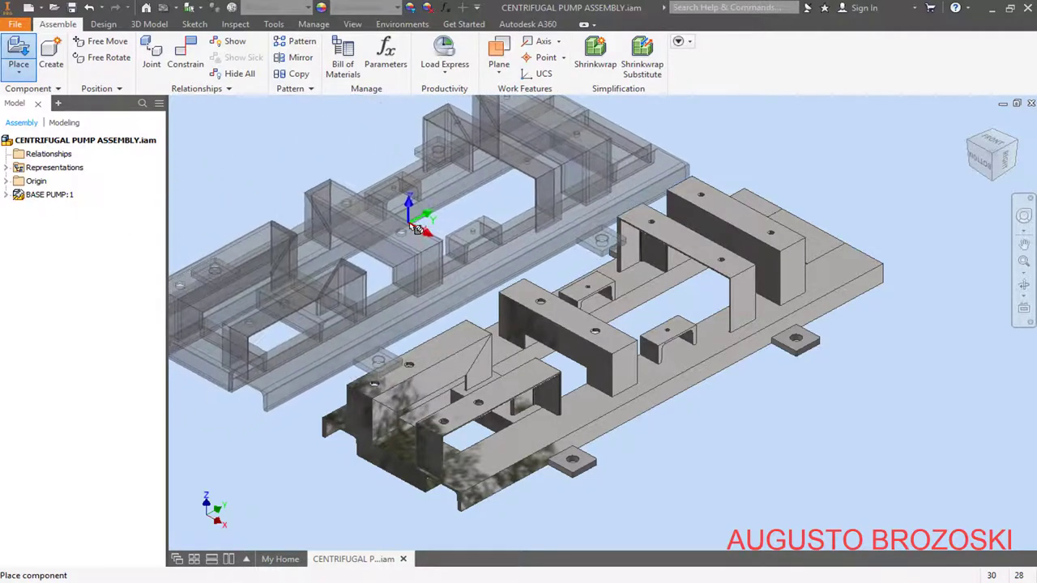
key(Escape)
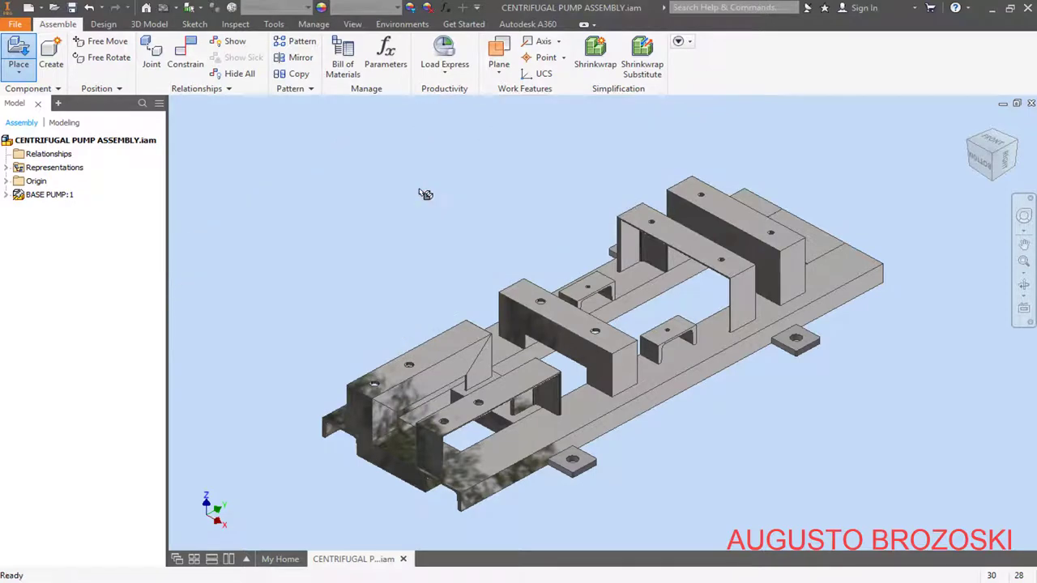
Check the Grounded setting of the BASE PUMP component
click(47, 202)
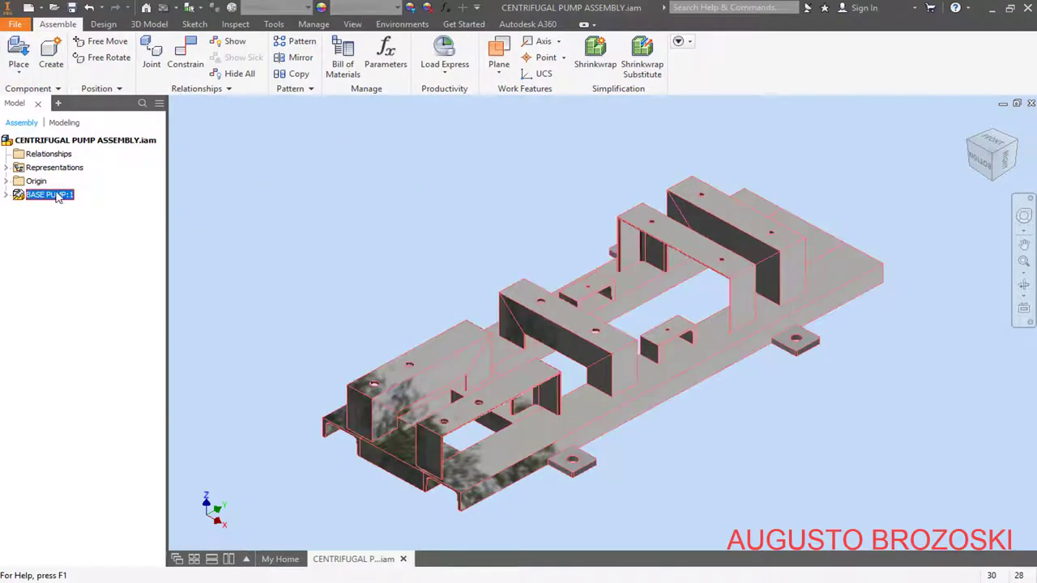
right_click(47, 202)
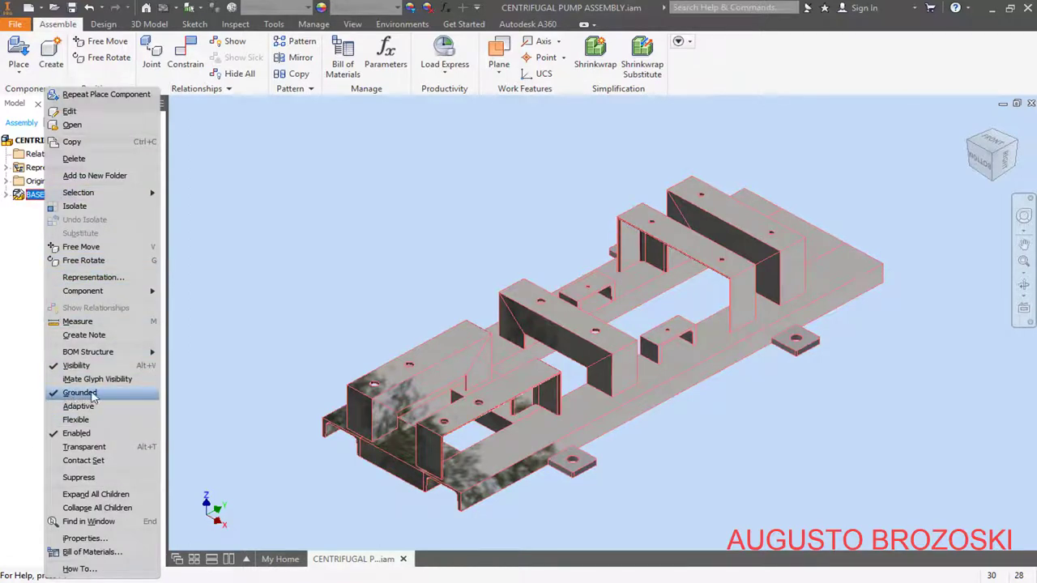
click(238, 321)
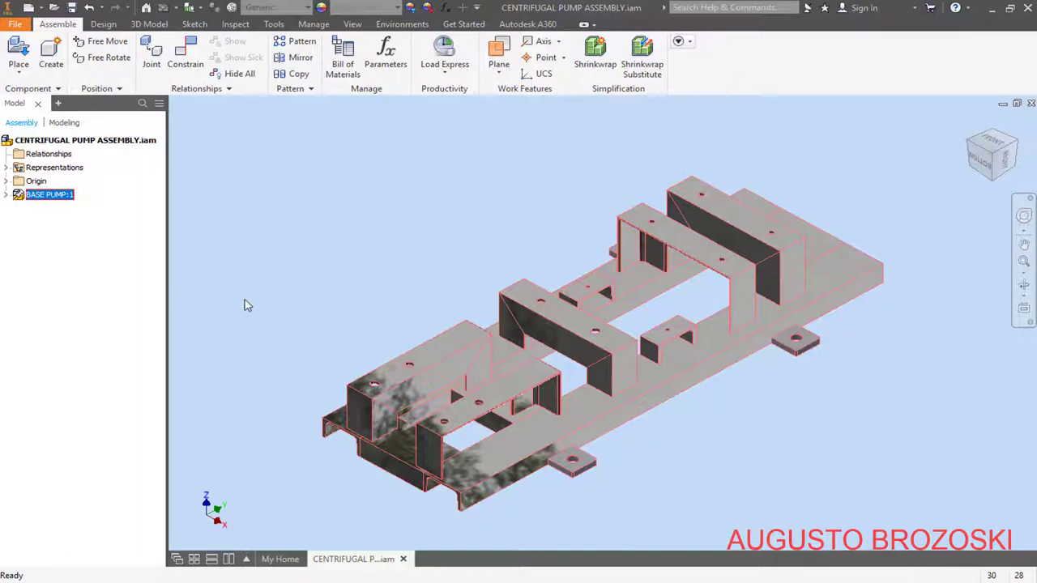
Check the assembly application option for placing and grounding the first component at the origin
click(274, 25)
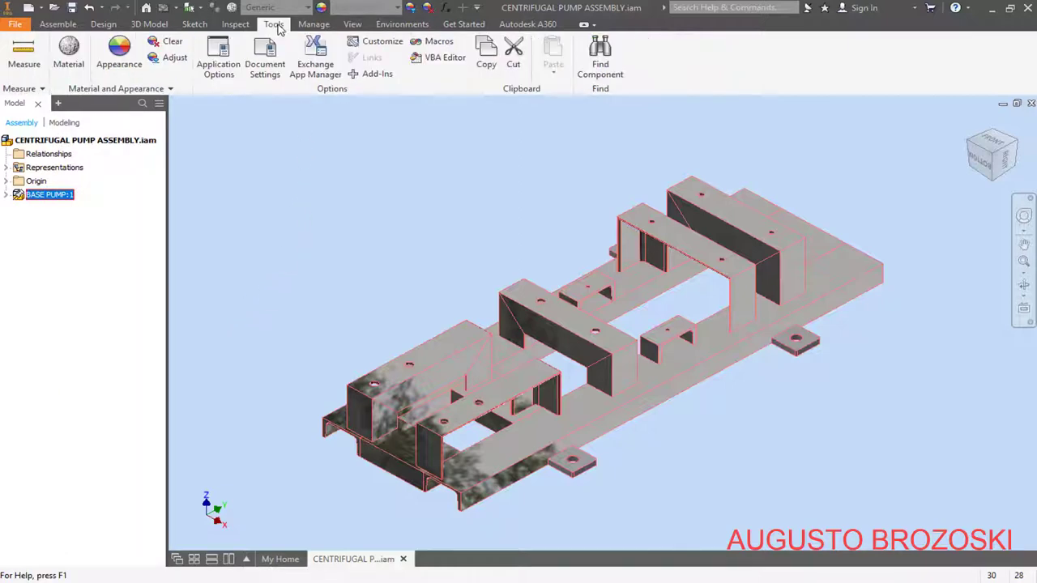
click(222, 61)
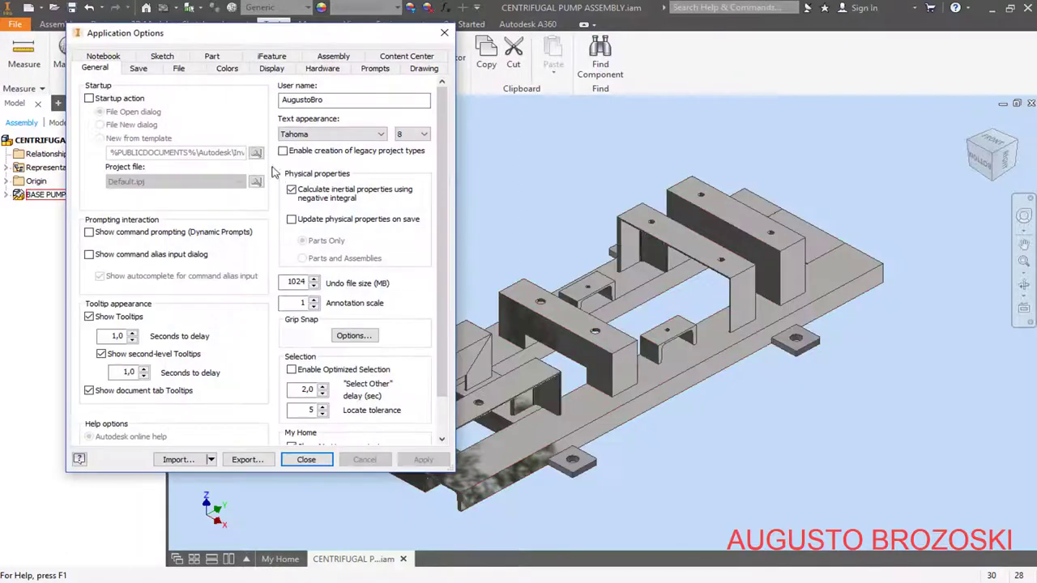
click(332, 59)
click(85, 210)
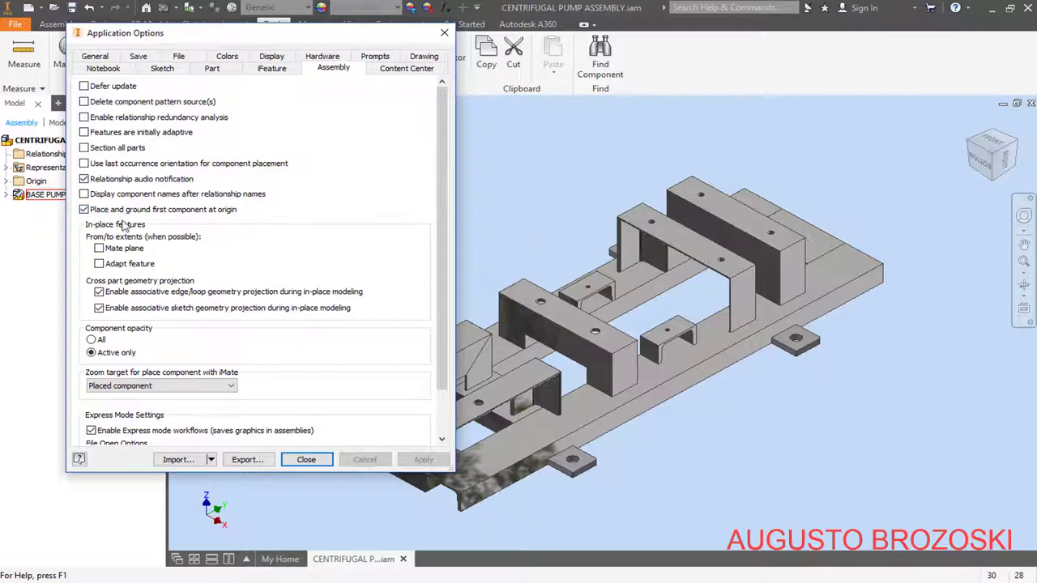
click(305, 460)
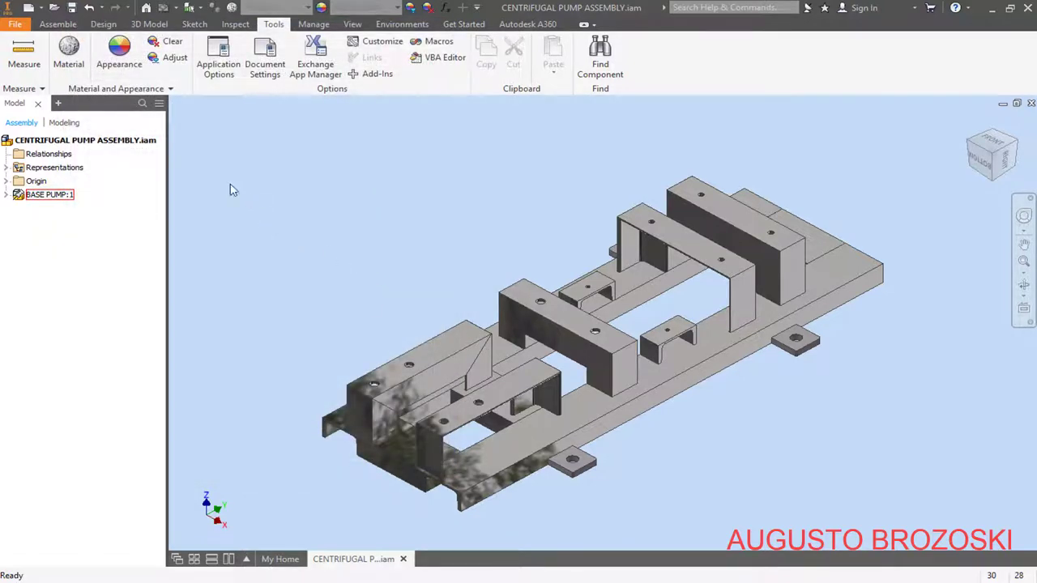
Place one instance of CENTRIFUGAL PUMP N32 - 125.iam in free space beside the base
click(68, 25)
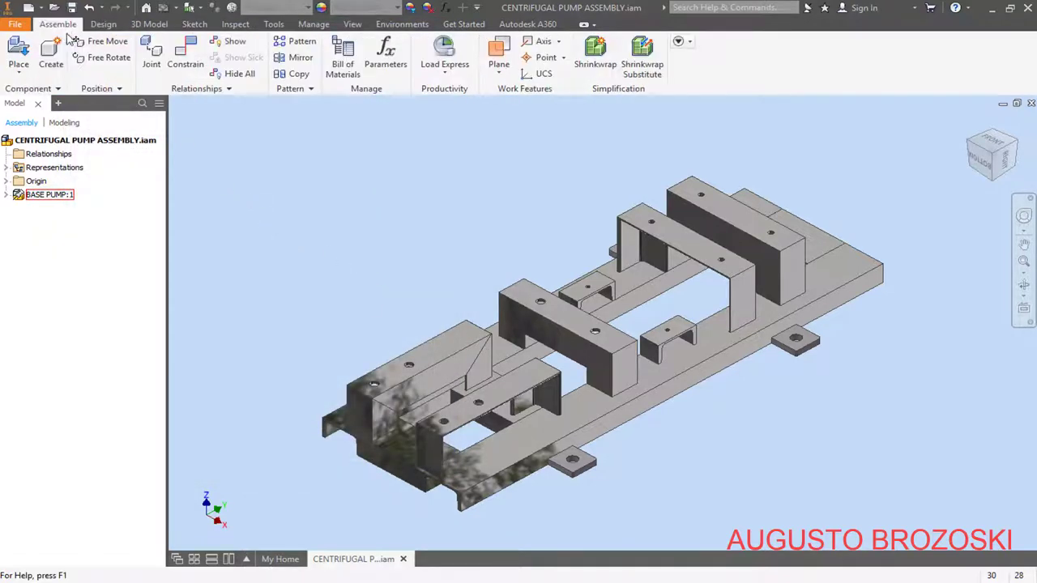
click(18, 51)
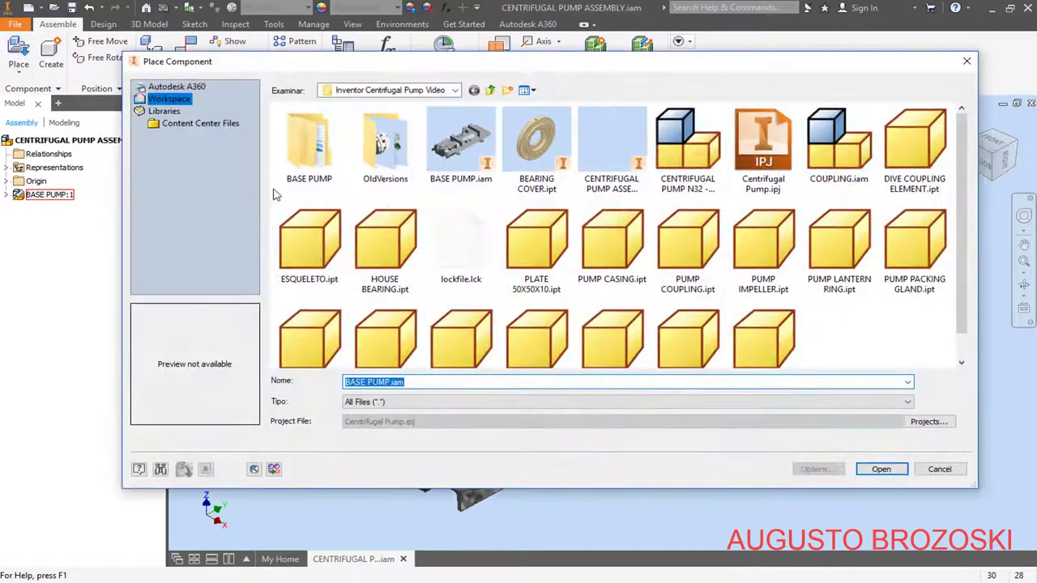
click(688, 144)
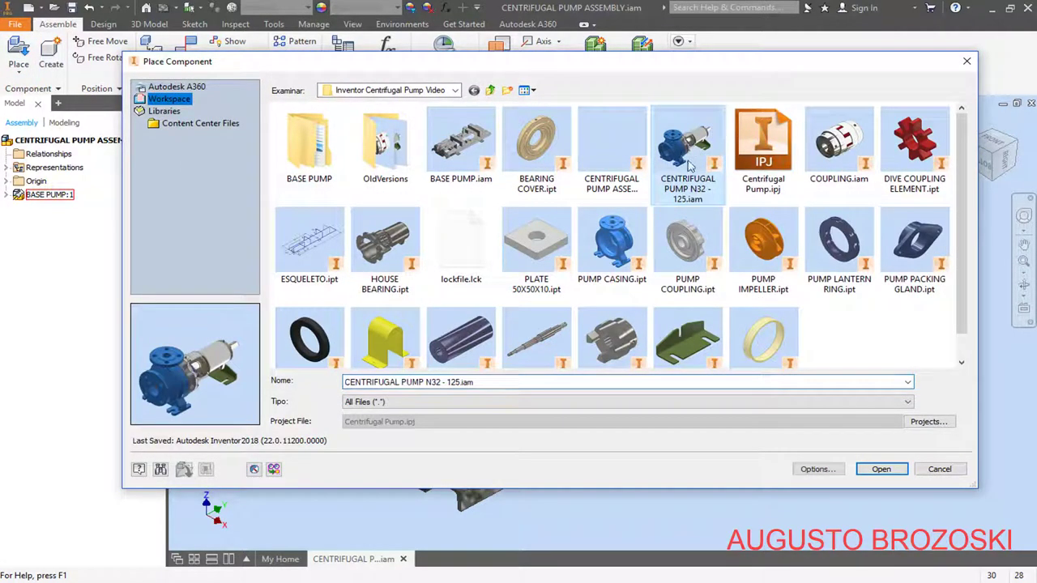
click(880, 468)
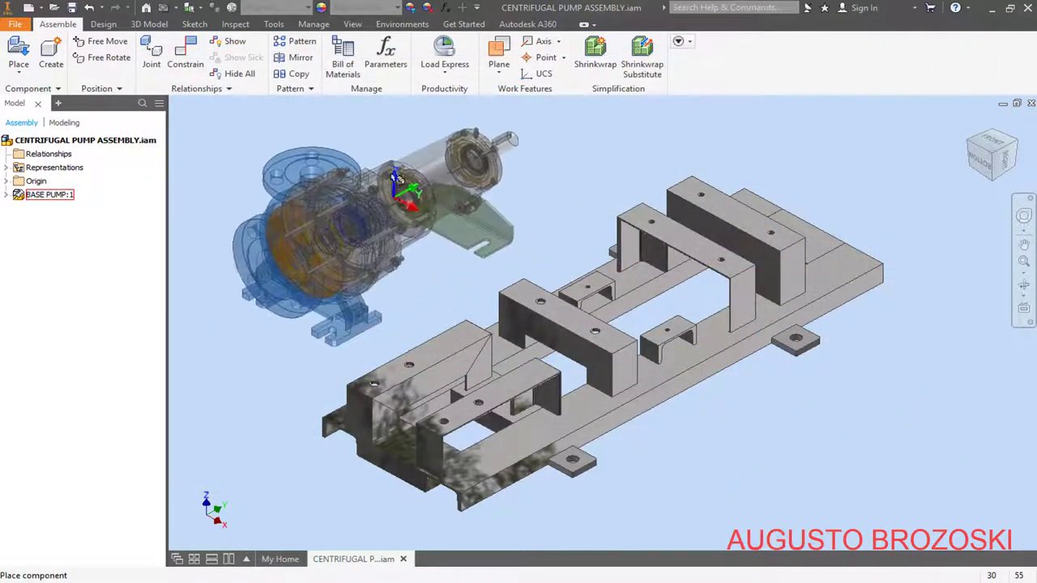
click(450, 171)
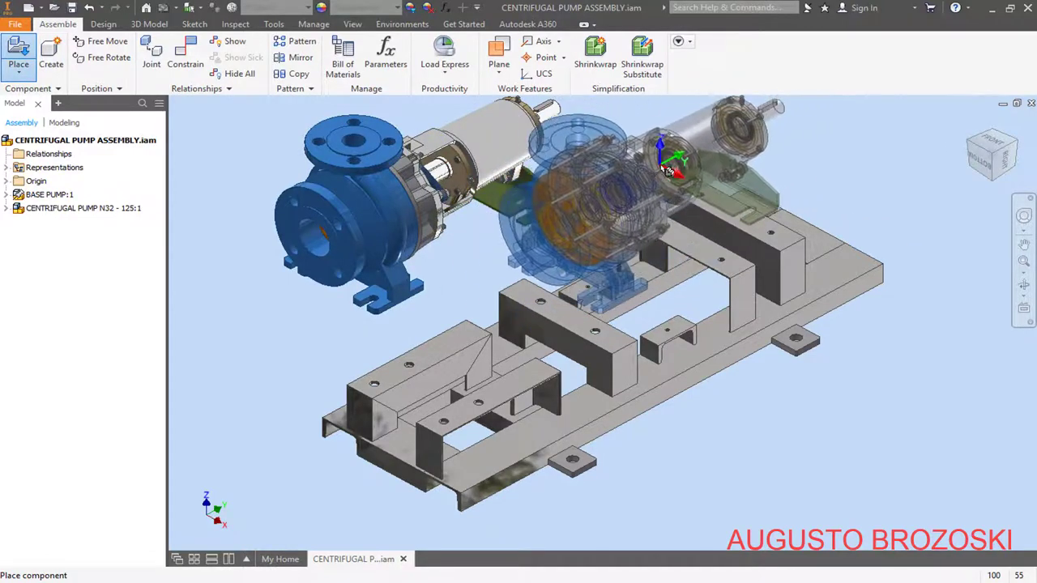
key(Escape)
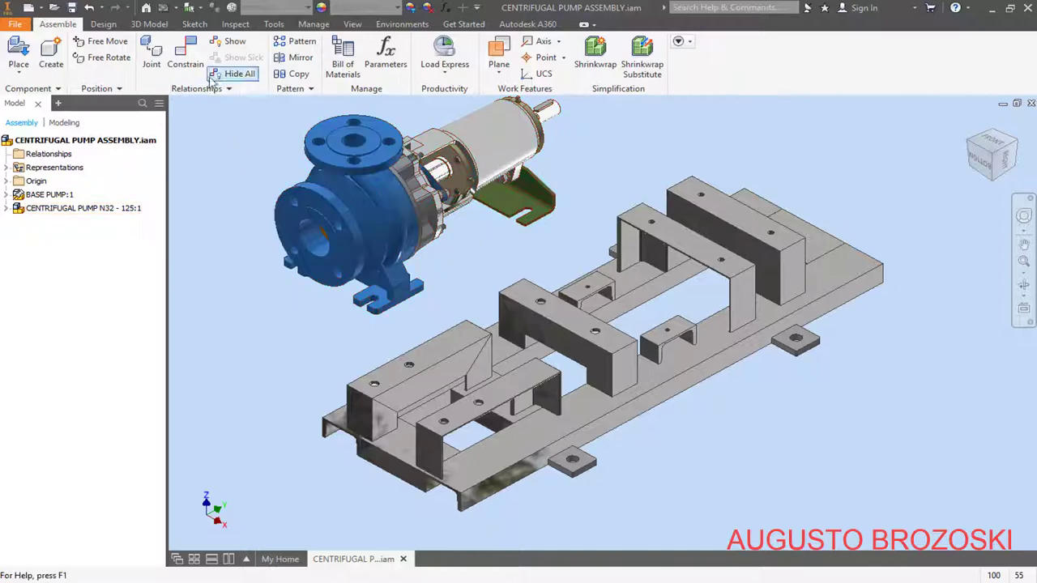
Mate the underside of the pump casing's foot to the top face of the base's front support bracket with 0 mm offset
click(186, 58)
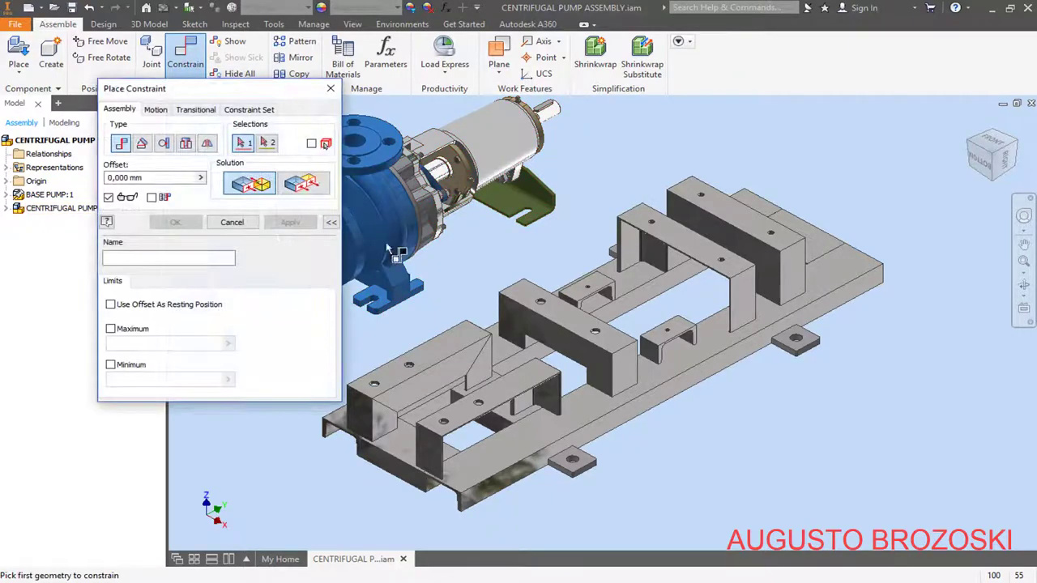
click(980, 170)
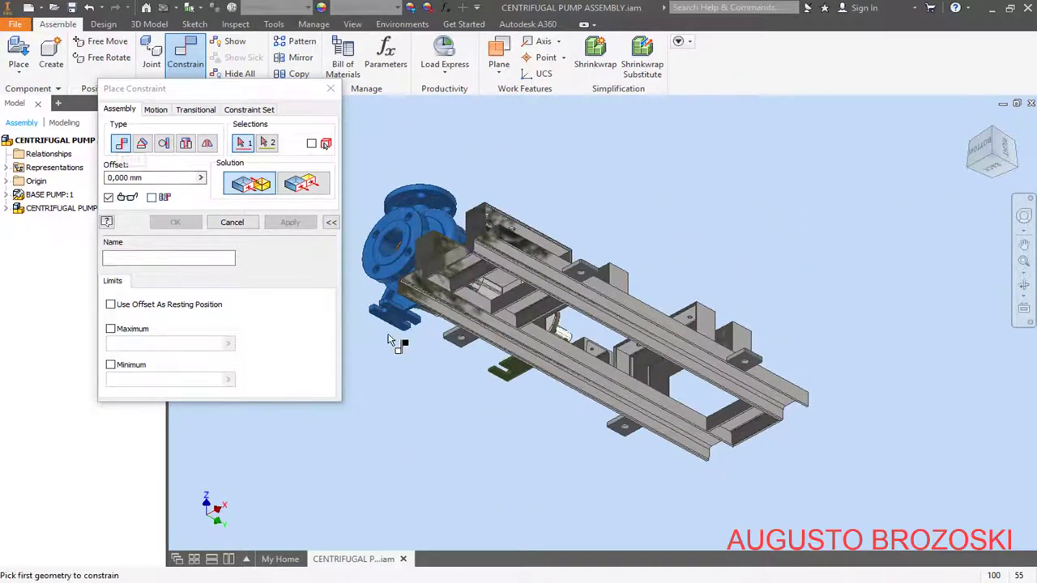
scroll(398, 341, up, 5)
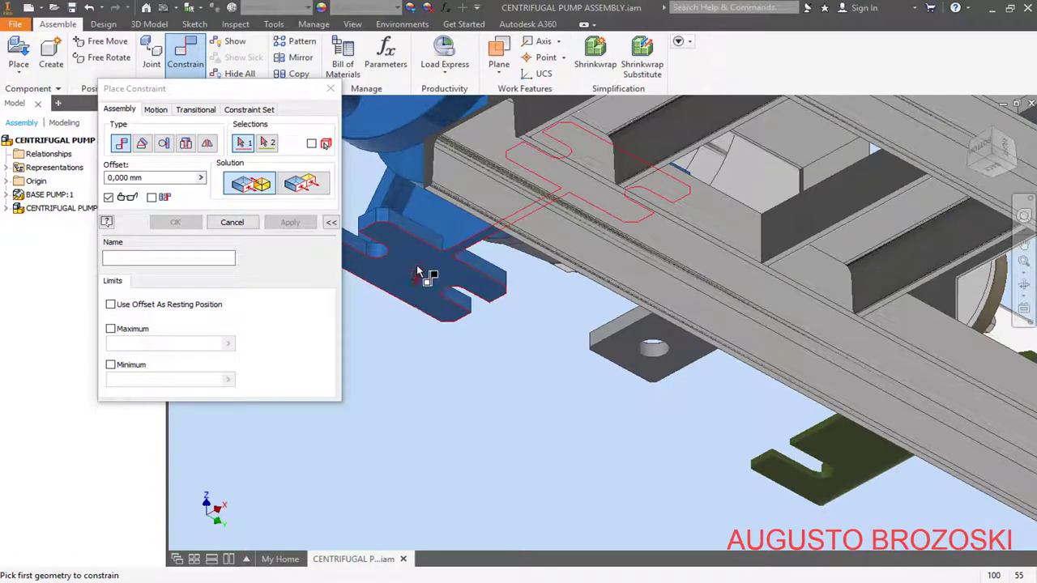
click(417, 278)
scroll(421, 319, down, 5)
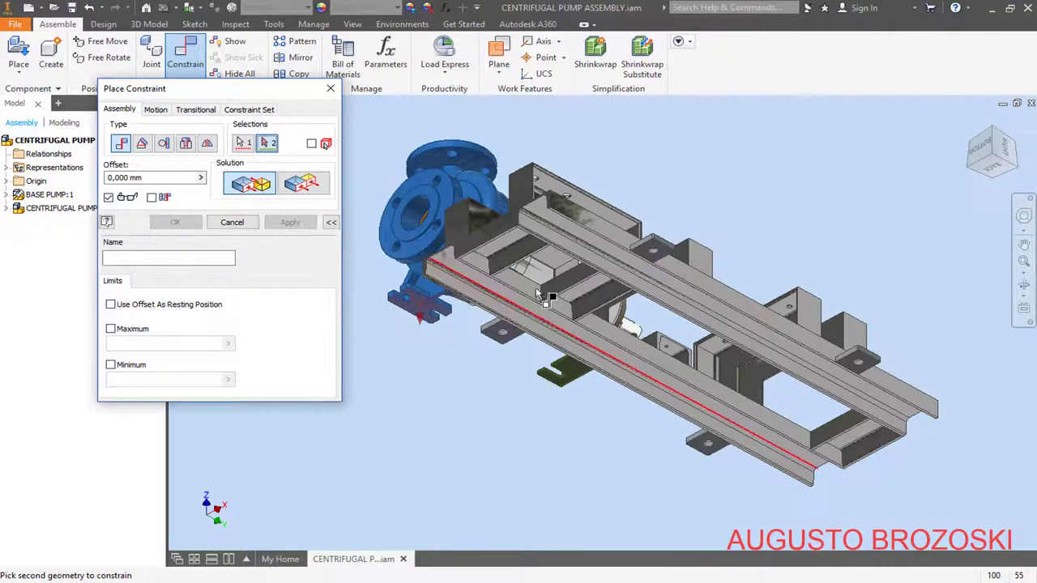
click(999, 138)
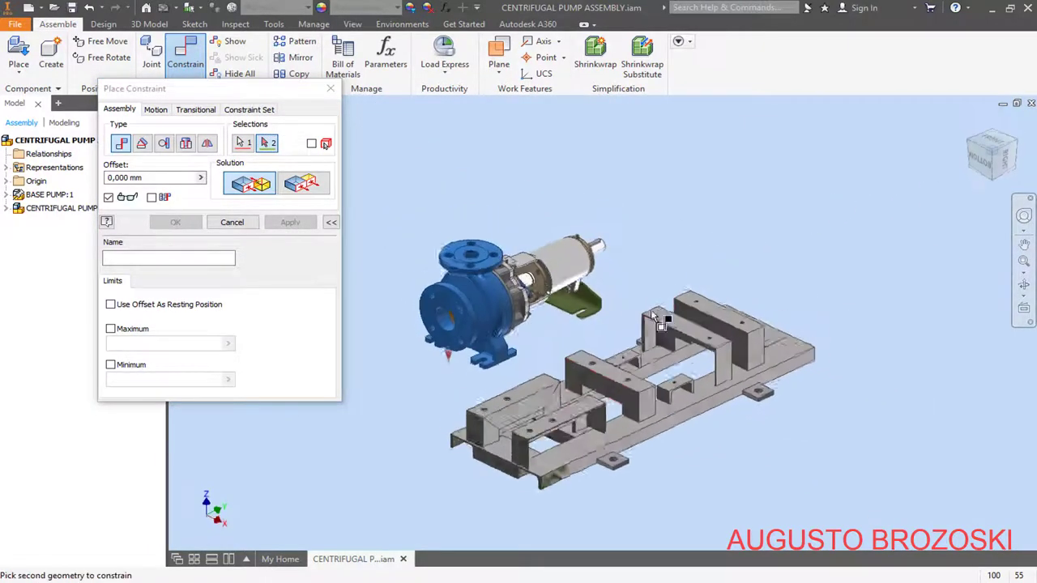
scroll(535, 463, up, 5)
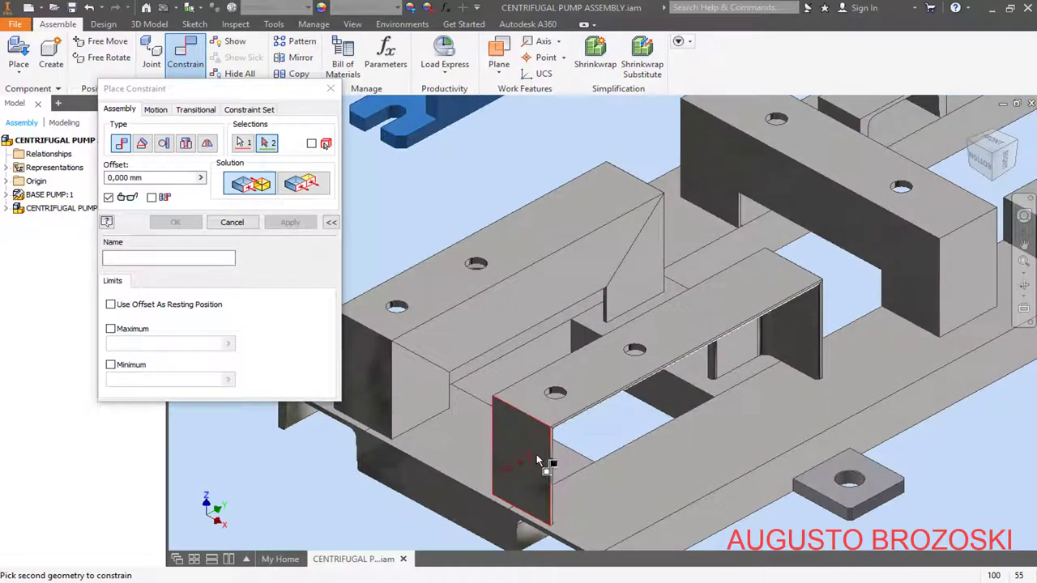
click(581, 375)
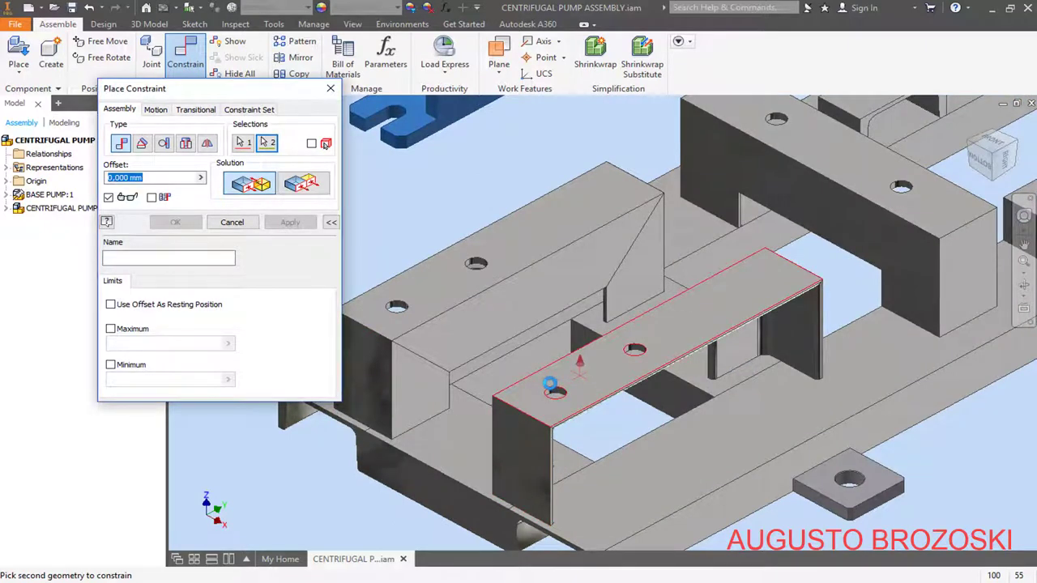
click(549, 388)
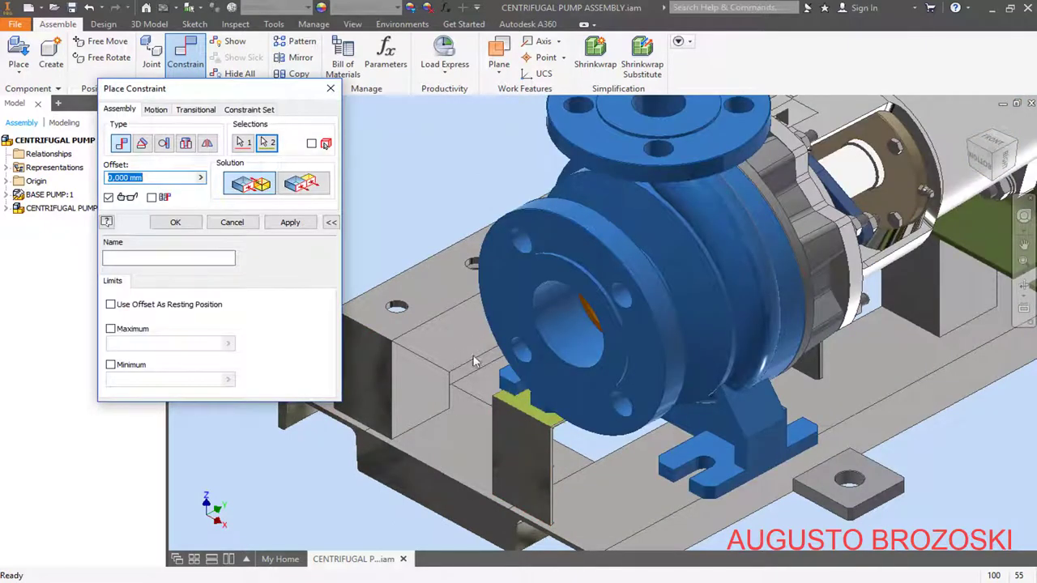
click(295, 226)
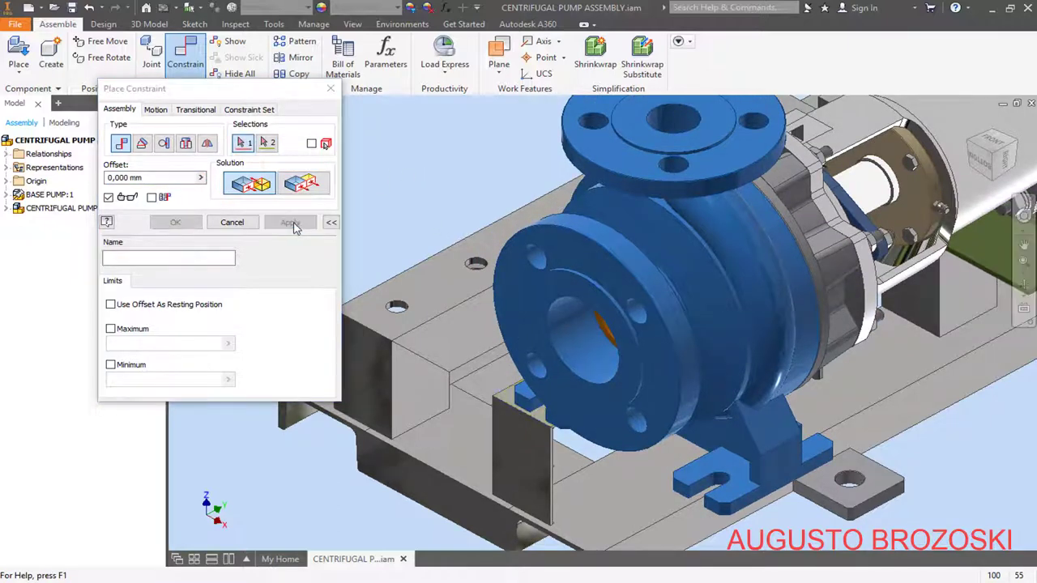
Constrain the pump's YZ origin plane flush with the main assembly's YZ origin plane at 0 mm offset
click(7, 208)
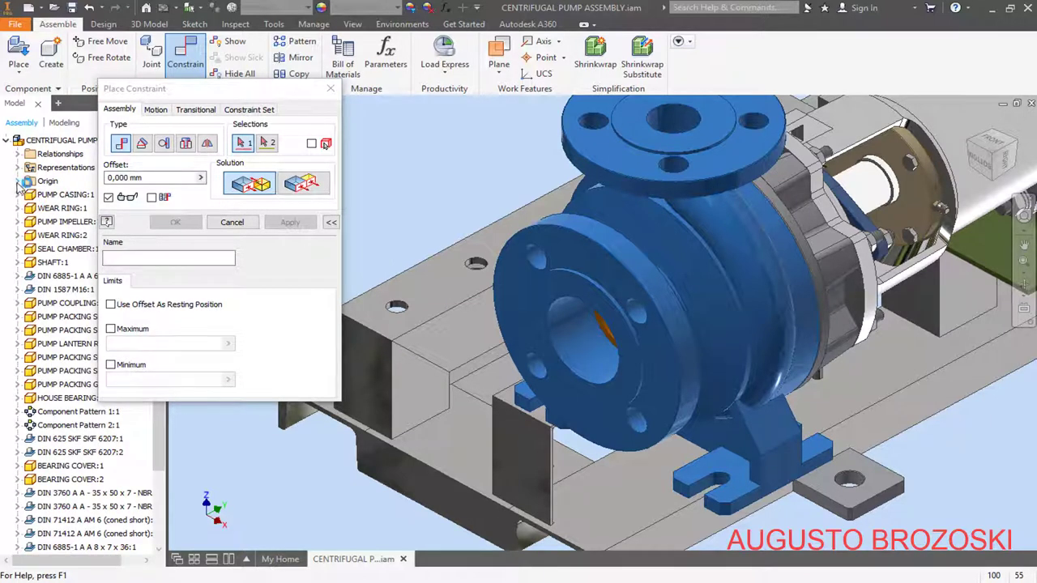
click(19, 181)
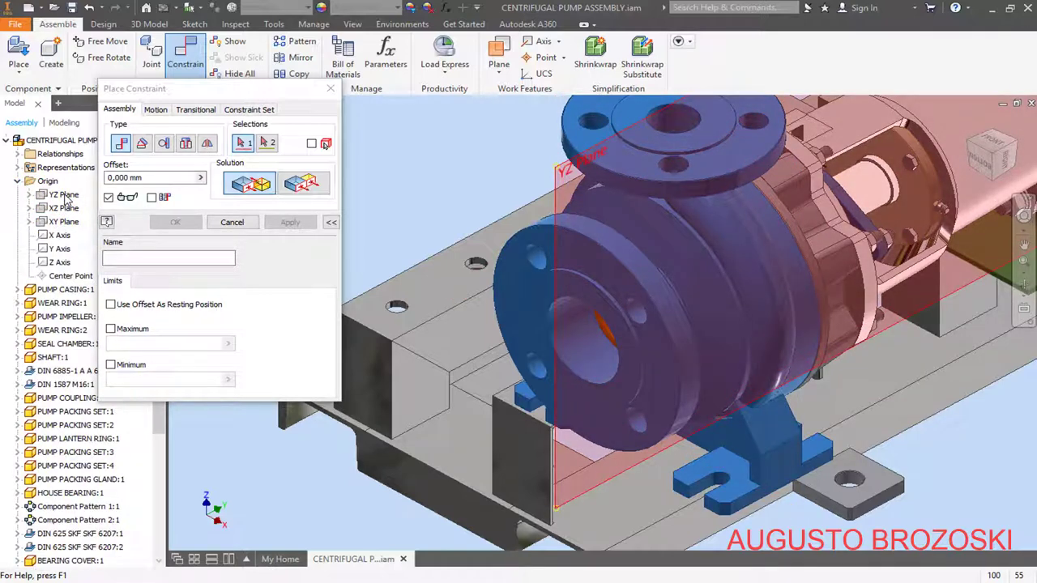
click(67, 199)
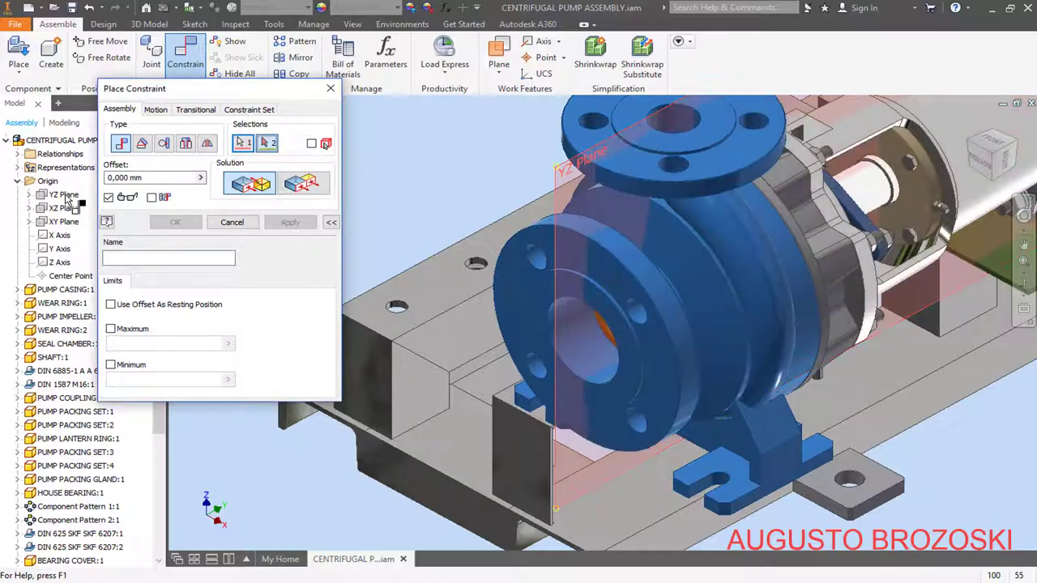
scroll(44, 227, up, 2)
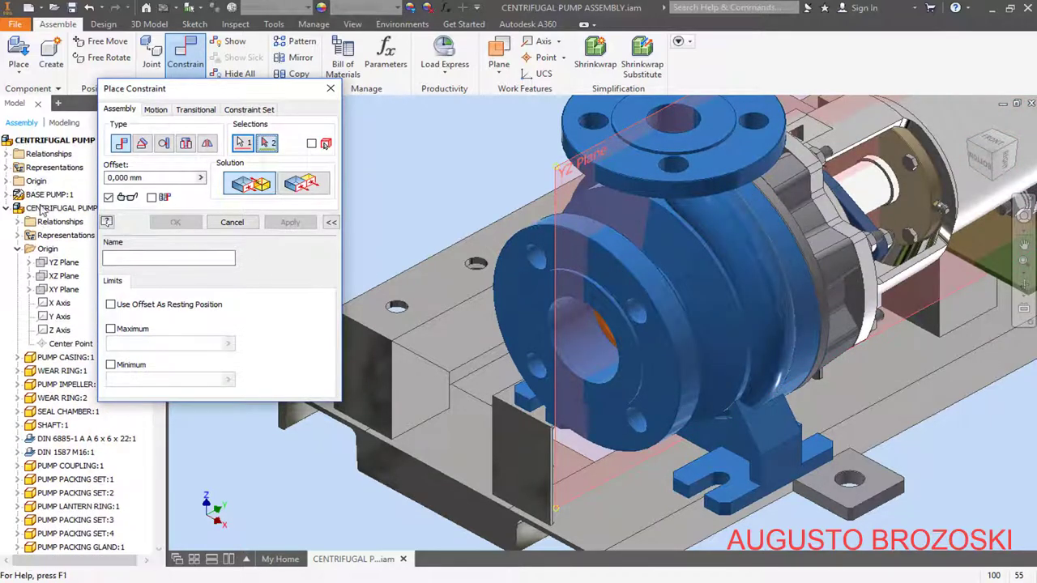
click(7, 182)
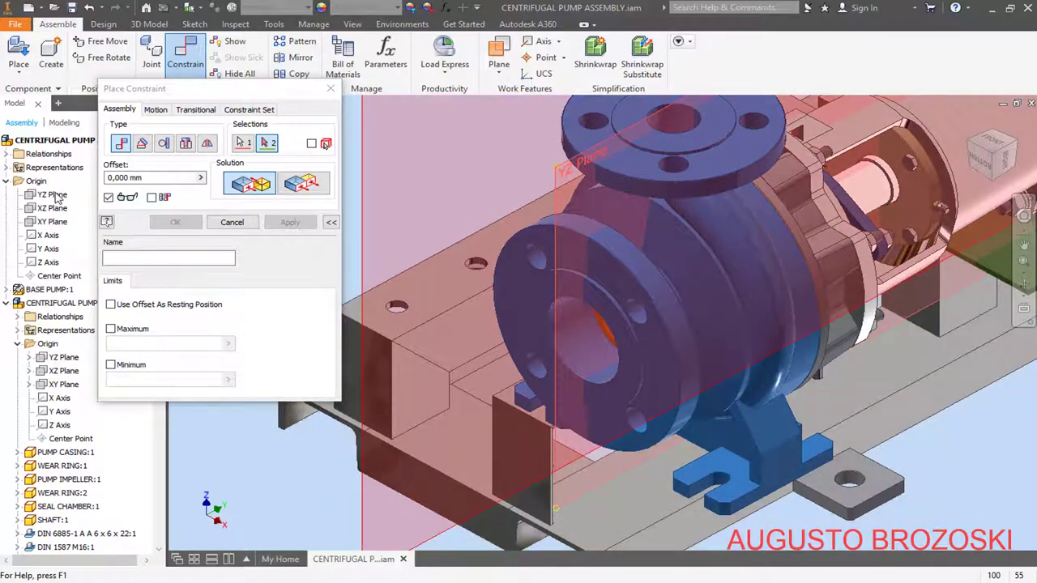
click(52, 195)
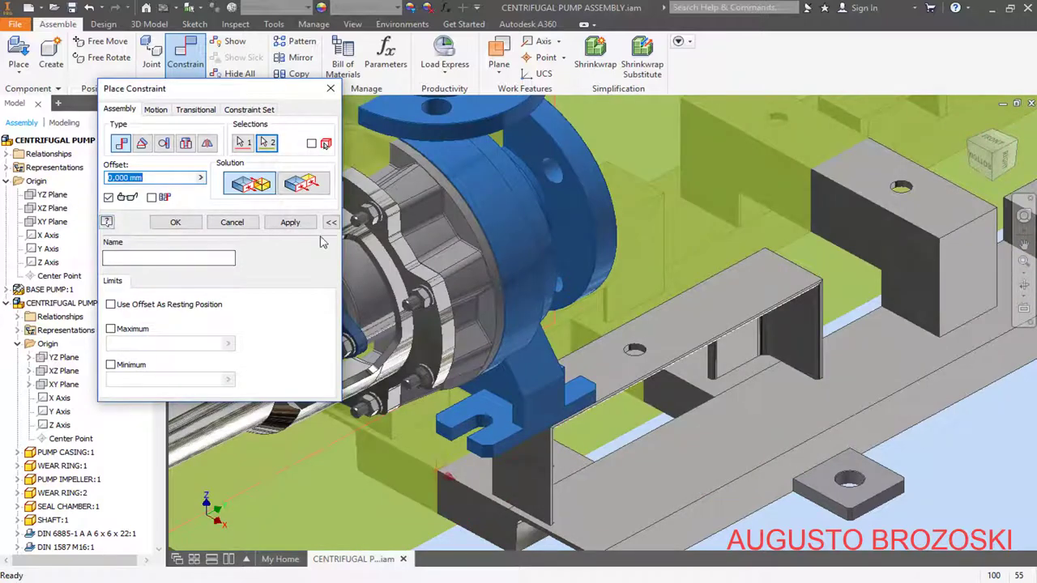
click(306, 185)
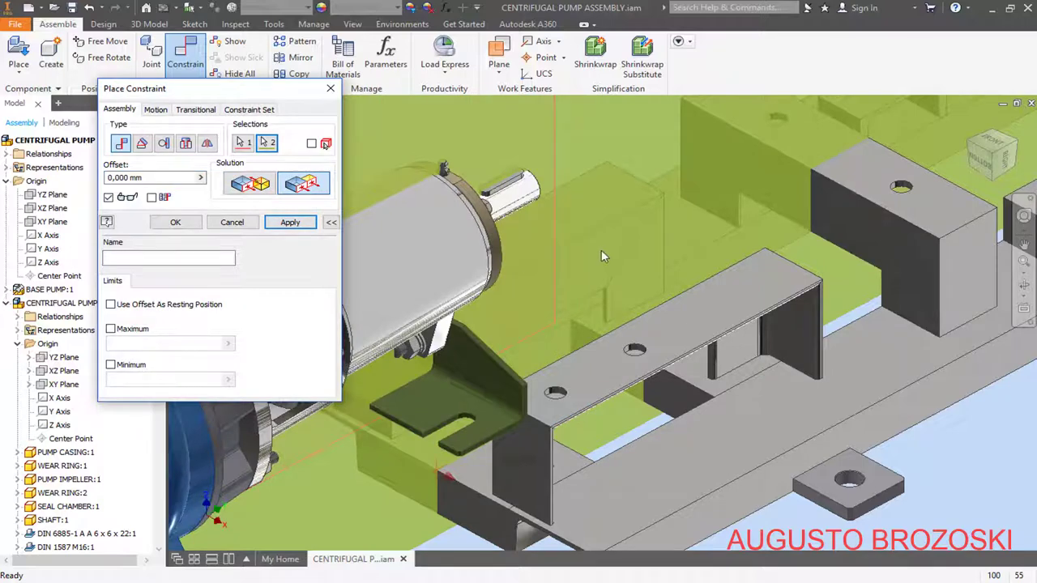
scroll(596, 260, down, 2)
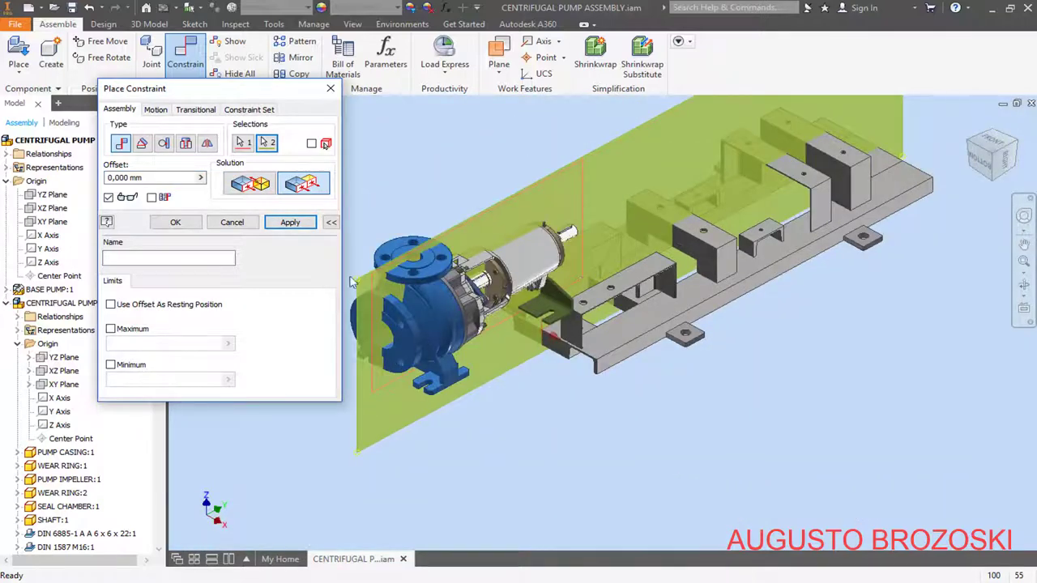
click(290, 223)
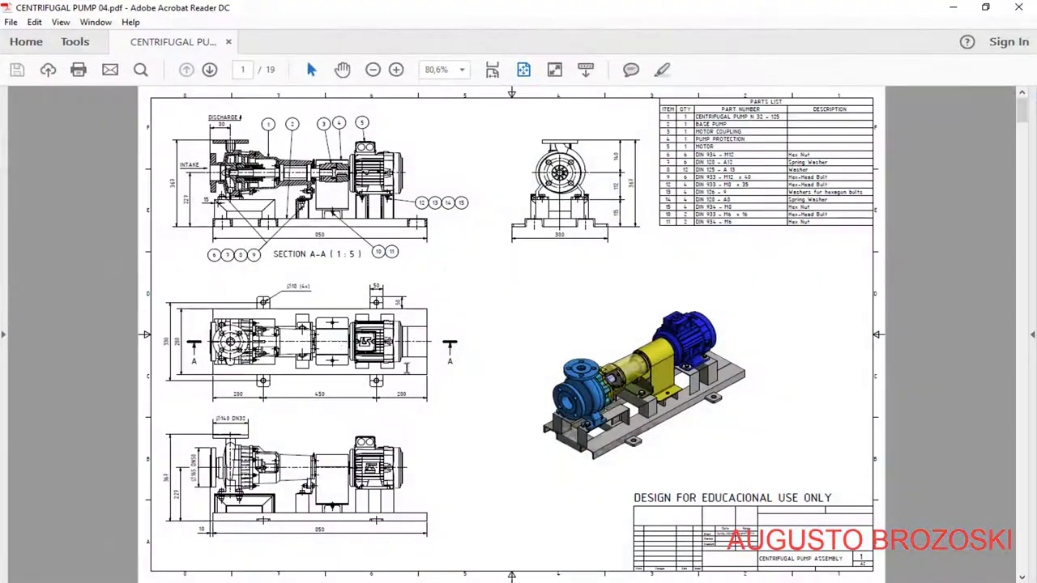
In the CENTRIFUGAL PUMP 04.pdf drawing in Acrobat Reader, examine section A-A for the pump foot's distance from the support edge
click(396, 70)
click(396, 70)
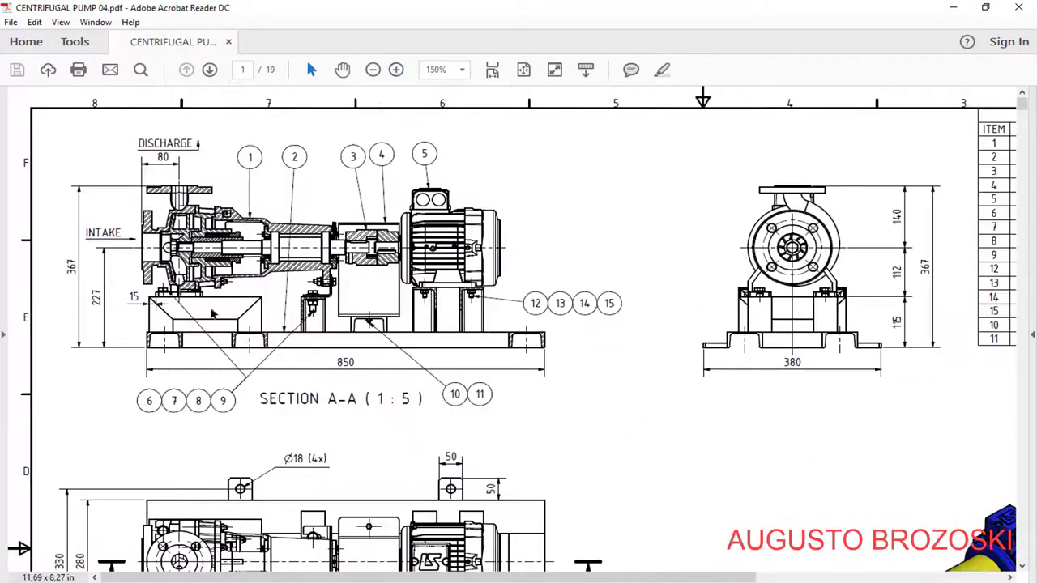
click(396, 70)
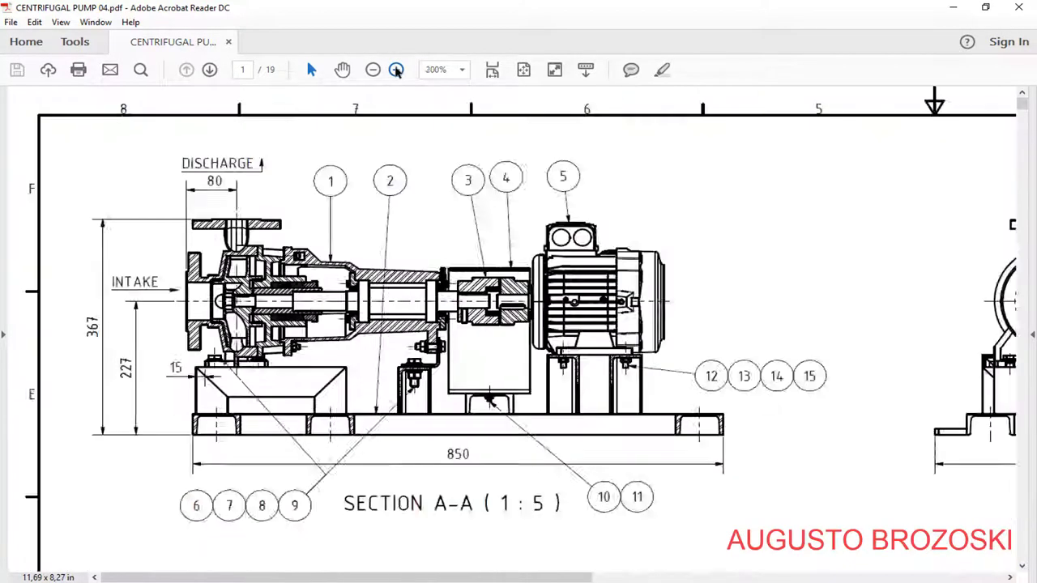
click(396, 69)
scroll(332, 454, down, 2)
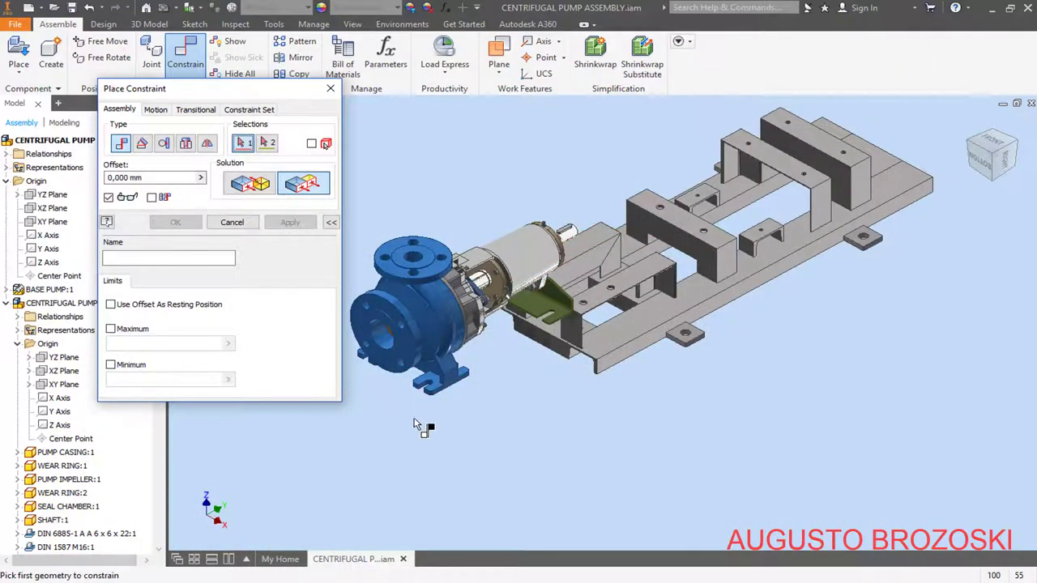
Back in Inventor, constrain the pump foot's front end face flush with the support bracket's outer end face at a 15 mm offset
scroll(424, 424, down, 3)
scroll(470, 347, down, 3)
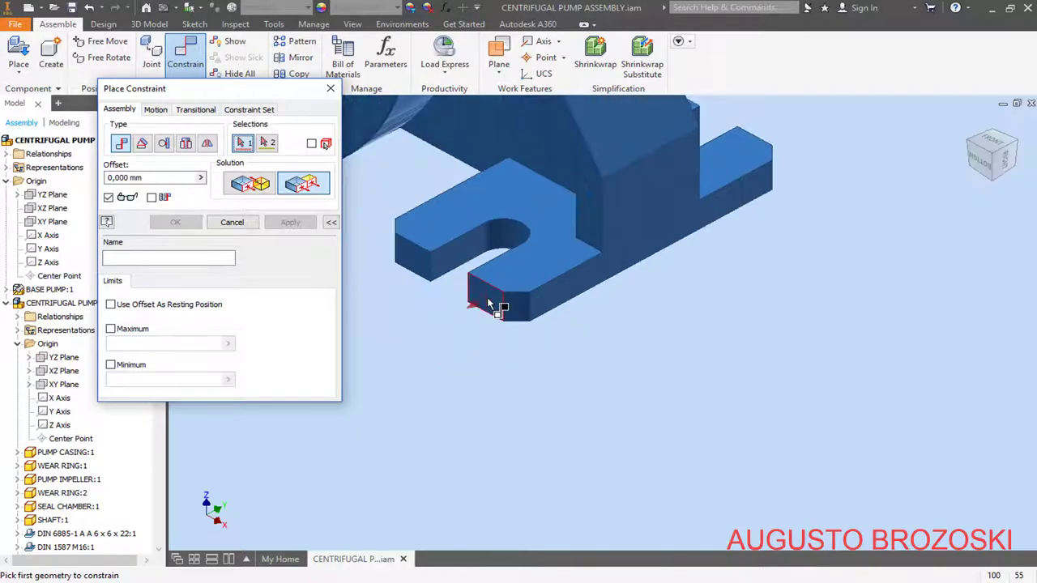
click(488, 304)
scroll(474, 346, up, 5)
scroll(688, 250, down, 3)
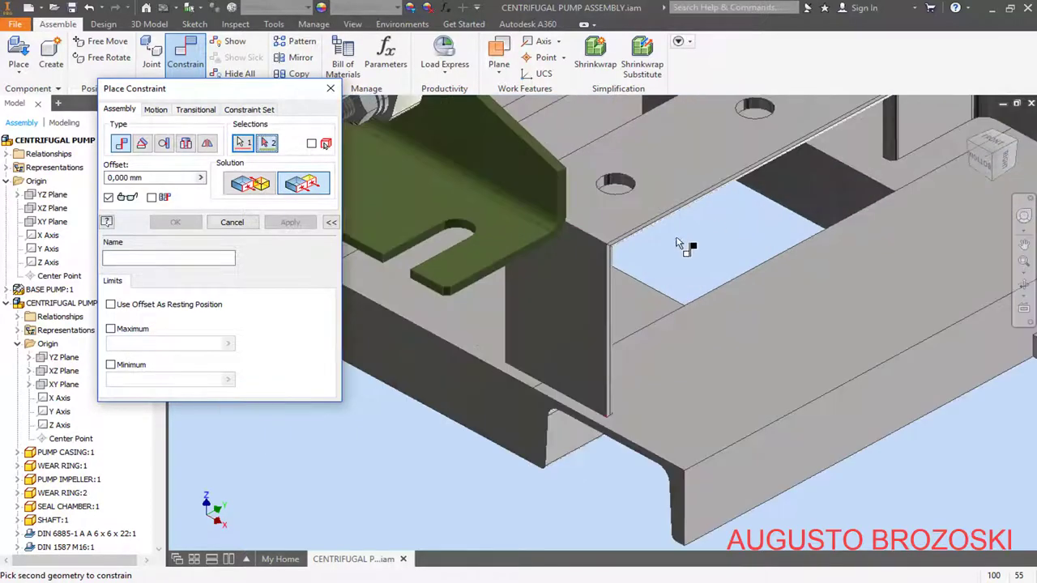
click(565, 278)
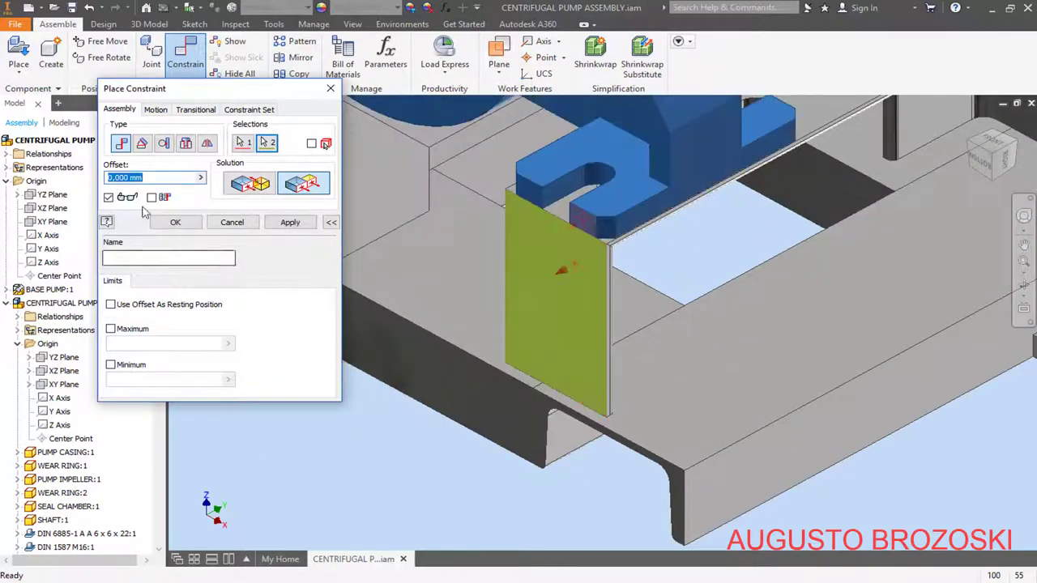
text(15)
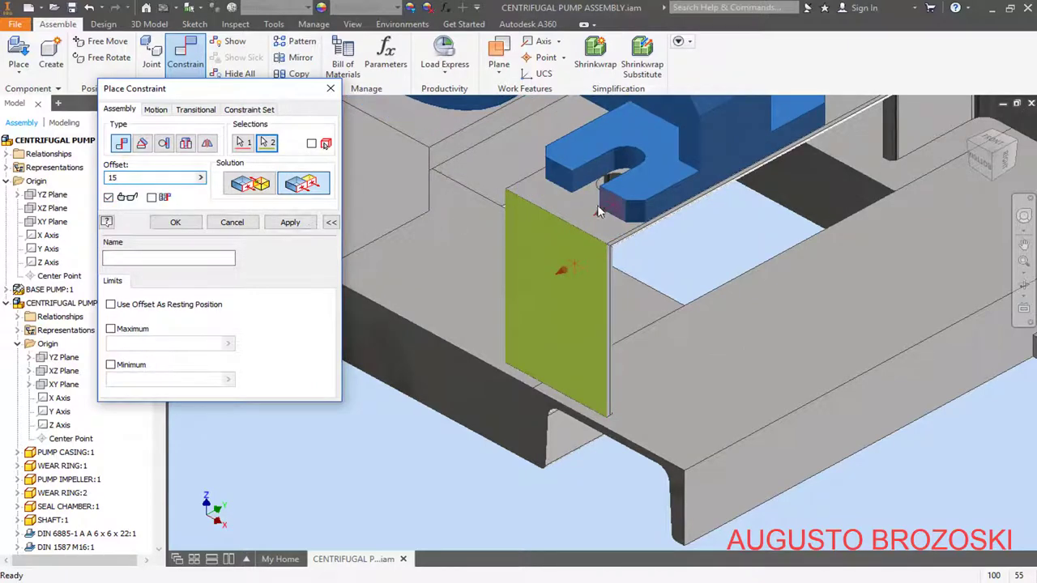
scroll(573, 255, up, 2)
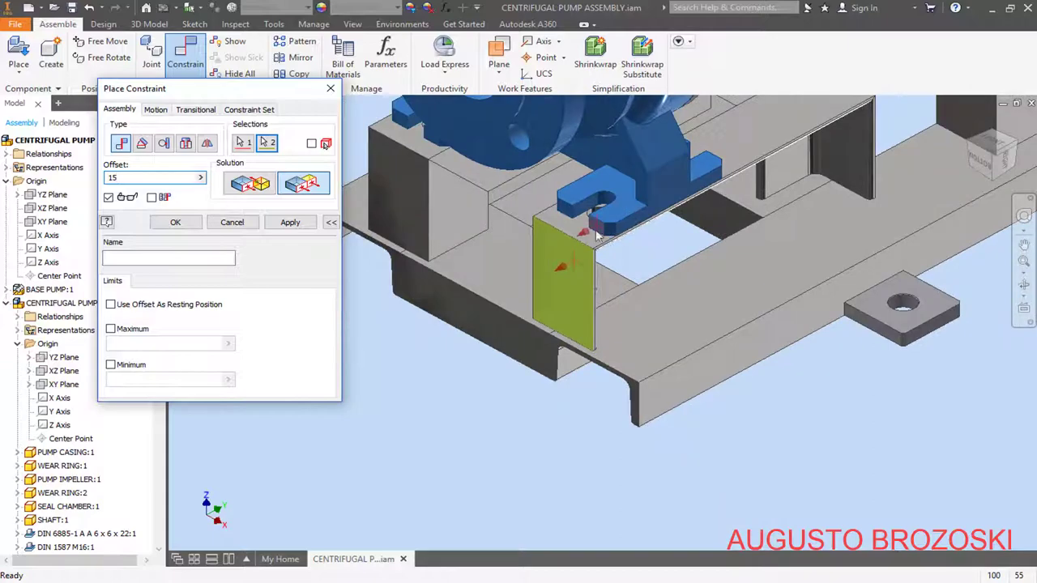
shift+middle_drag(656, 247, 648, 272)
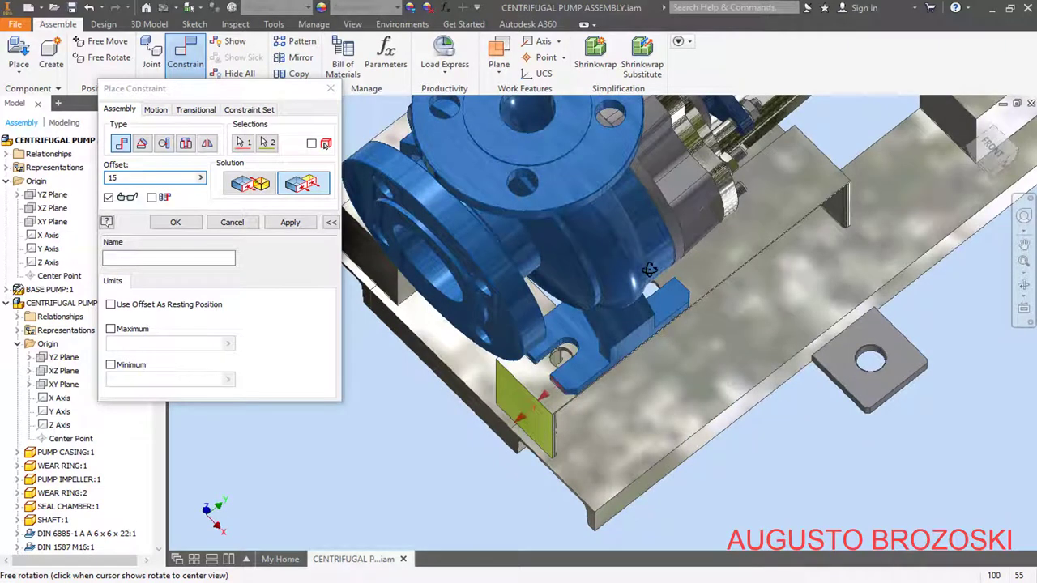
click(301, 226)
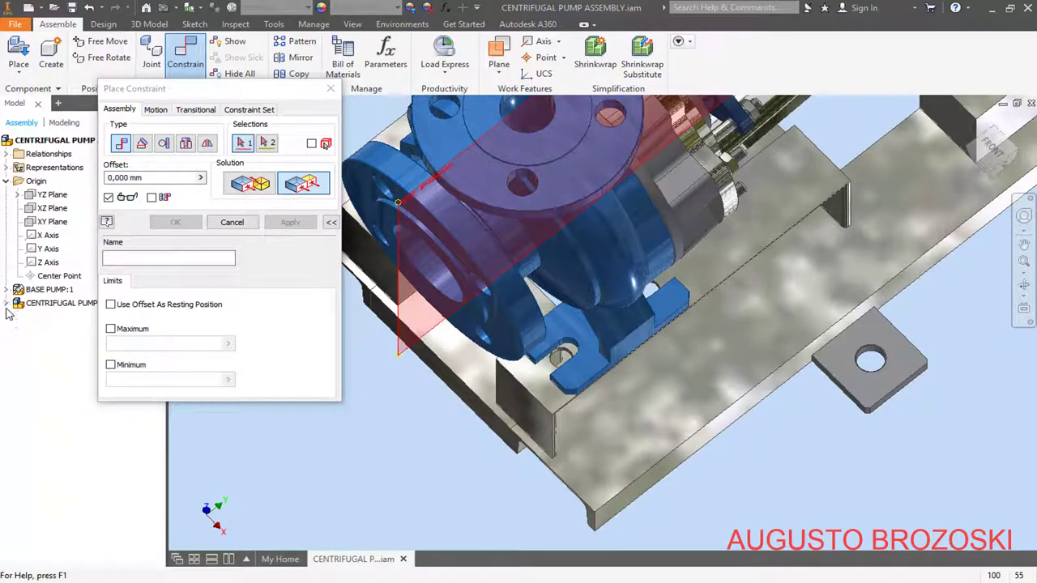
End constraint placement and review the settings of the pump's Mate:1 constraint without changing them
scroll(9, 316, down, 4)
scroll(31, 457, down, 6)
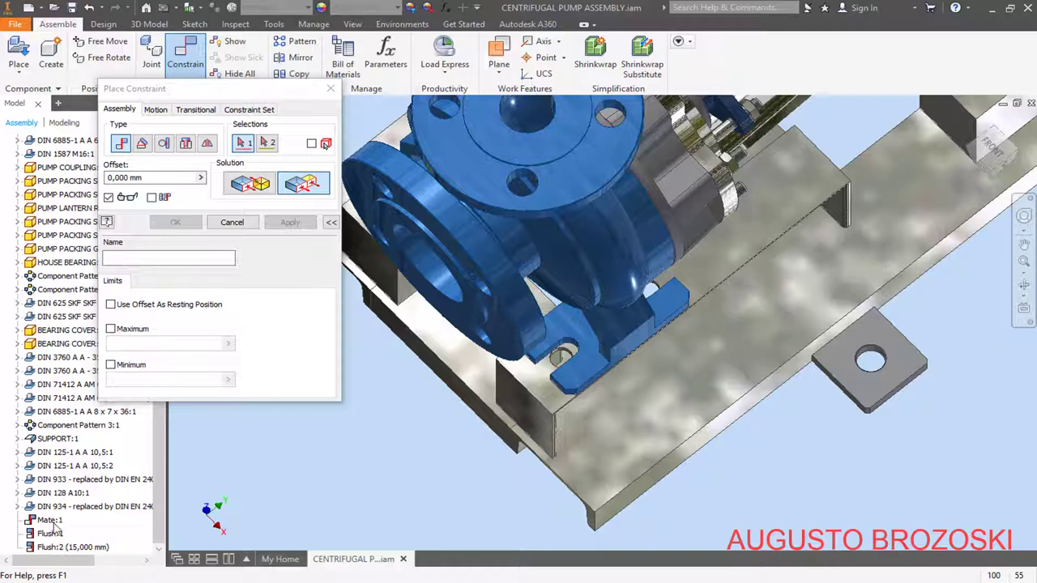
click(233, 222)
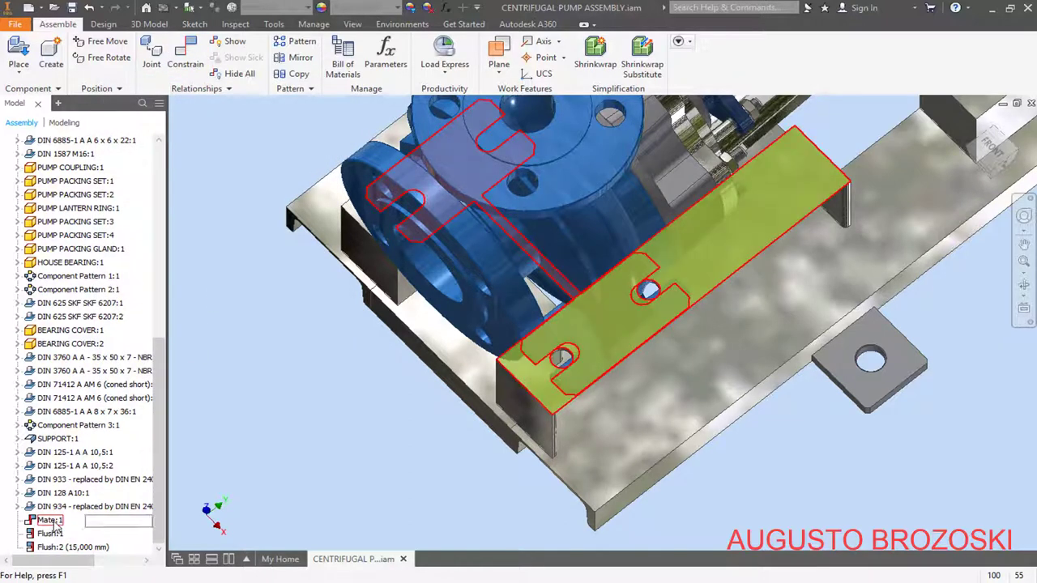
right_click(57, 525)
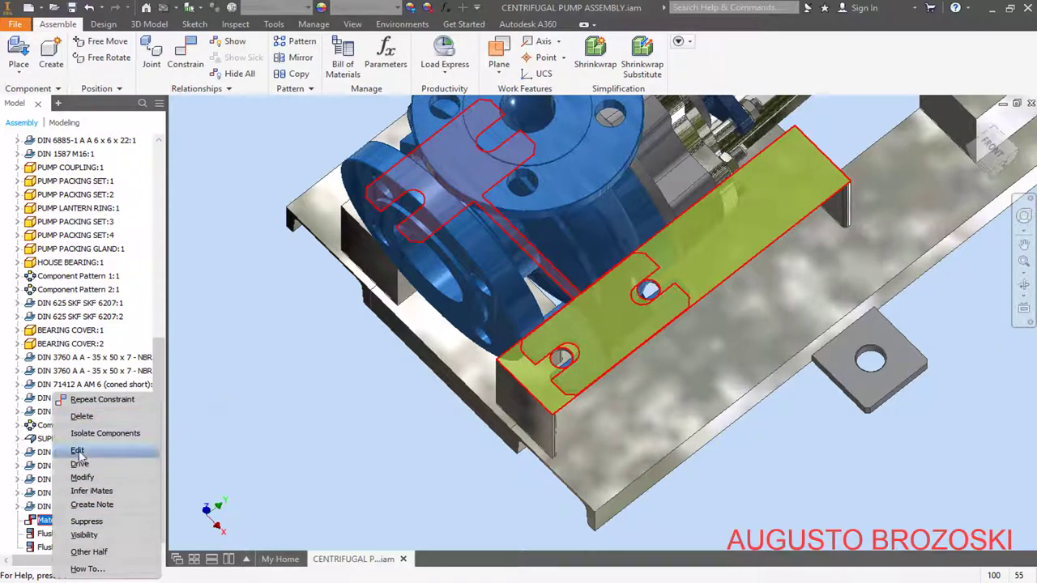
click(81, 450)
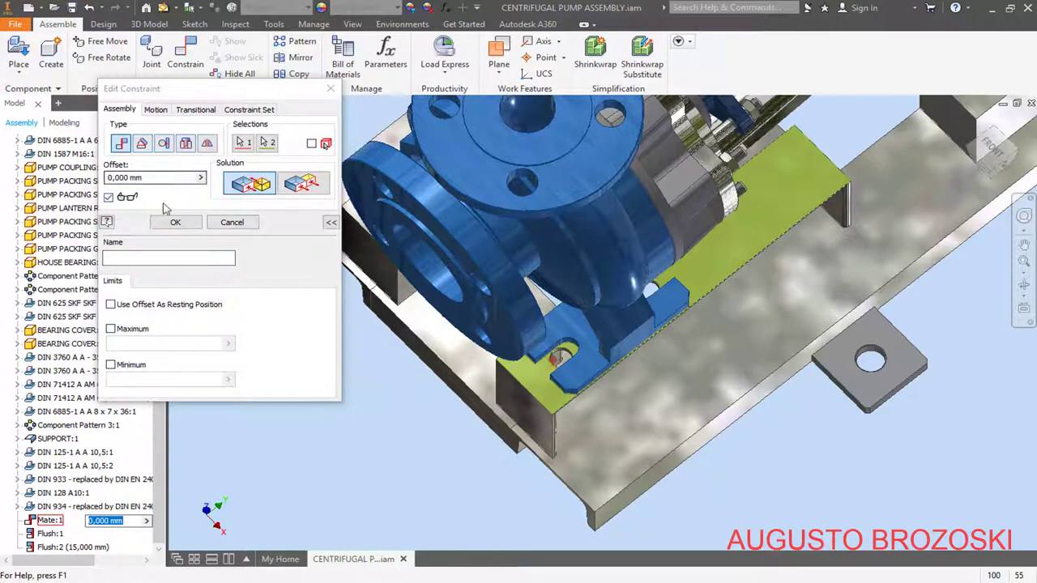
click(232, 222)
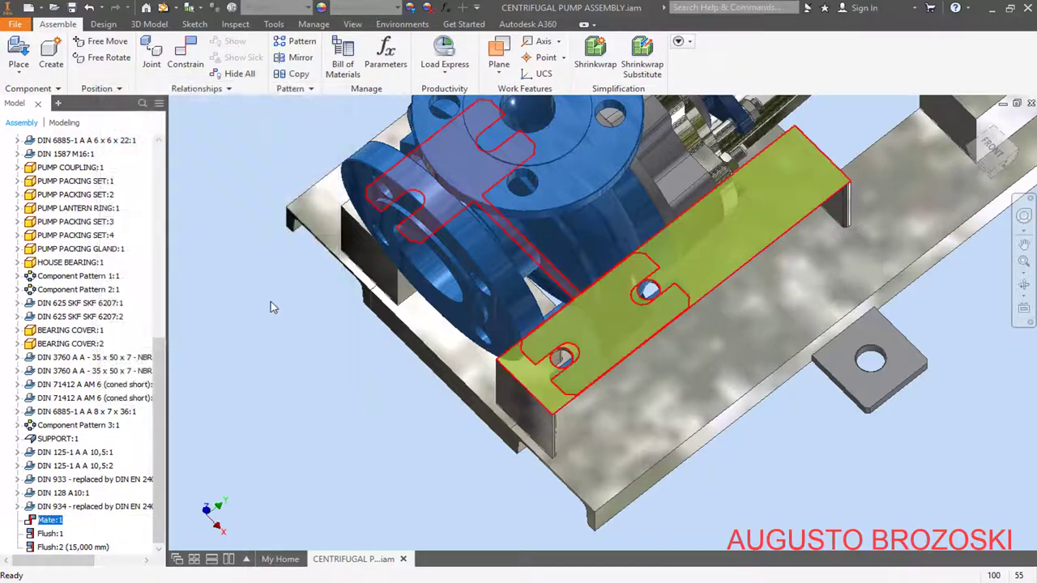
click(387, 375)
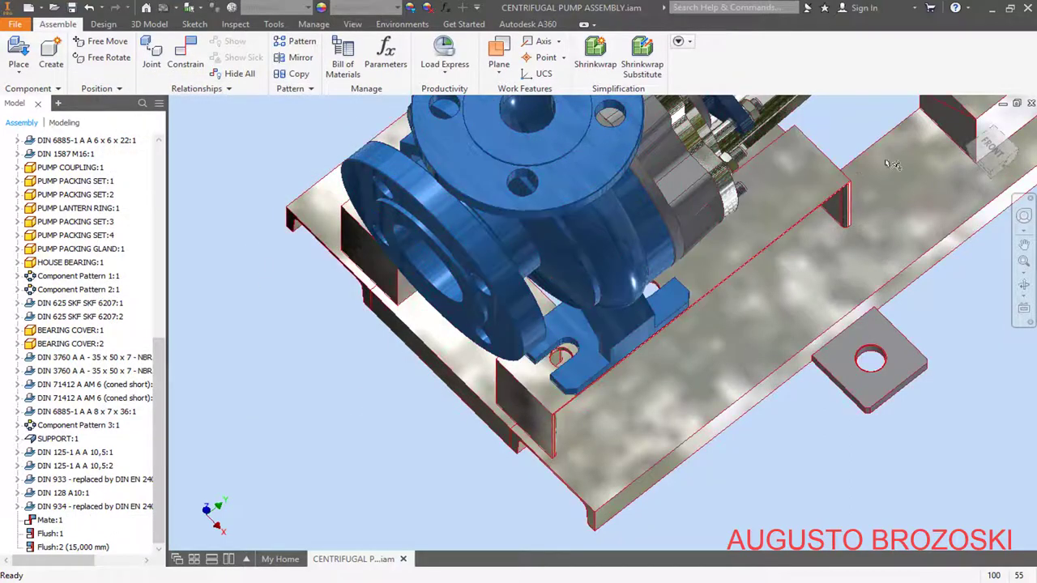
click(971, 129)
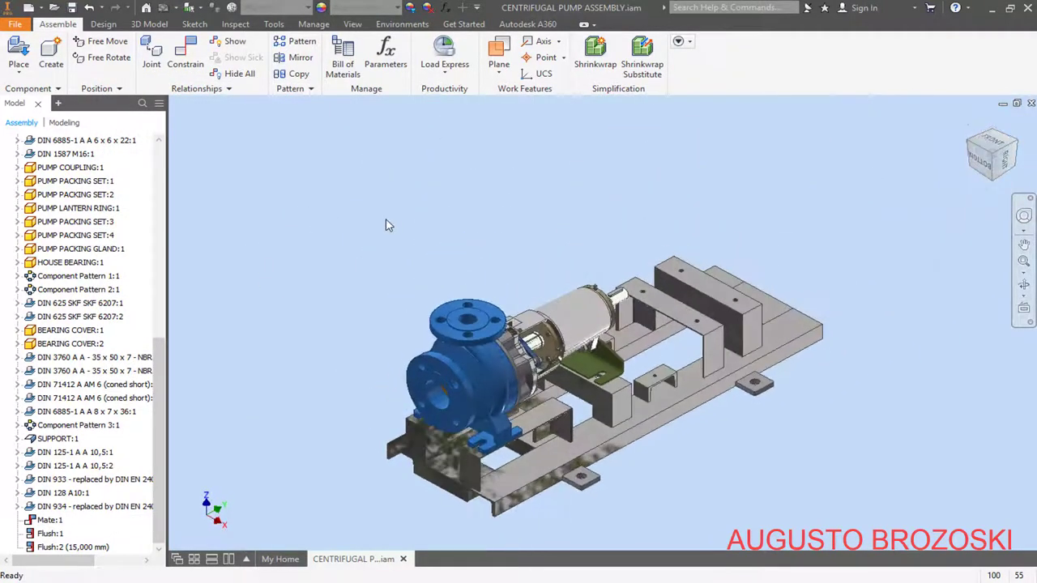
Save the assembly, check the PDF drawing, and place one COUPLING.iam in Inventor above the base near the pump shaft
click(72, 8)
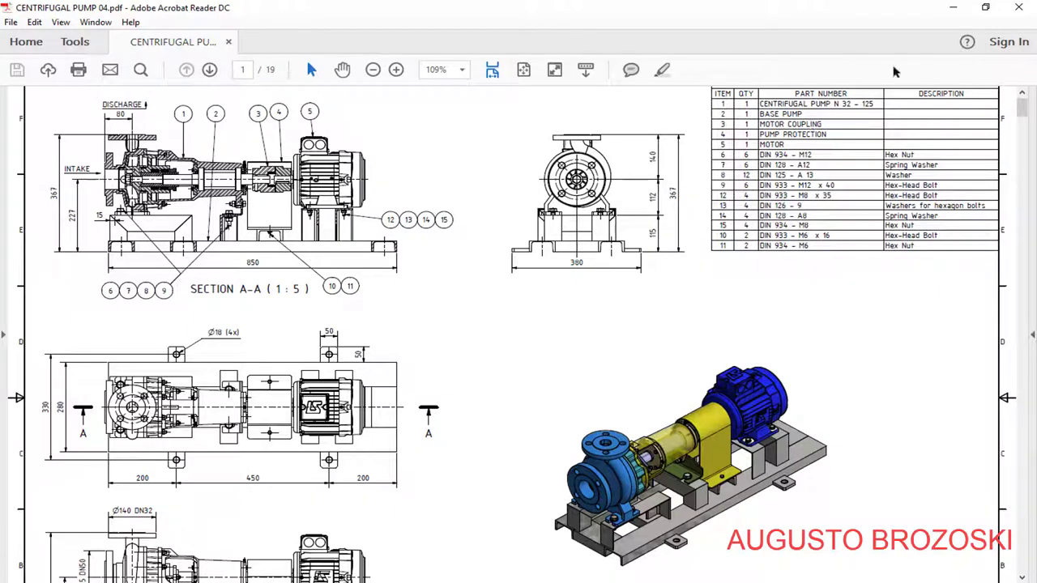
click(953, 11)
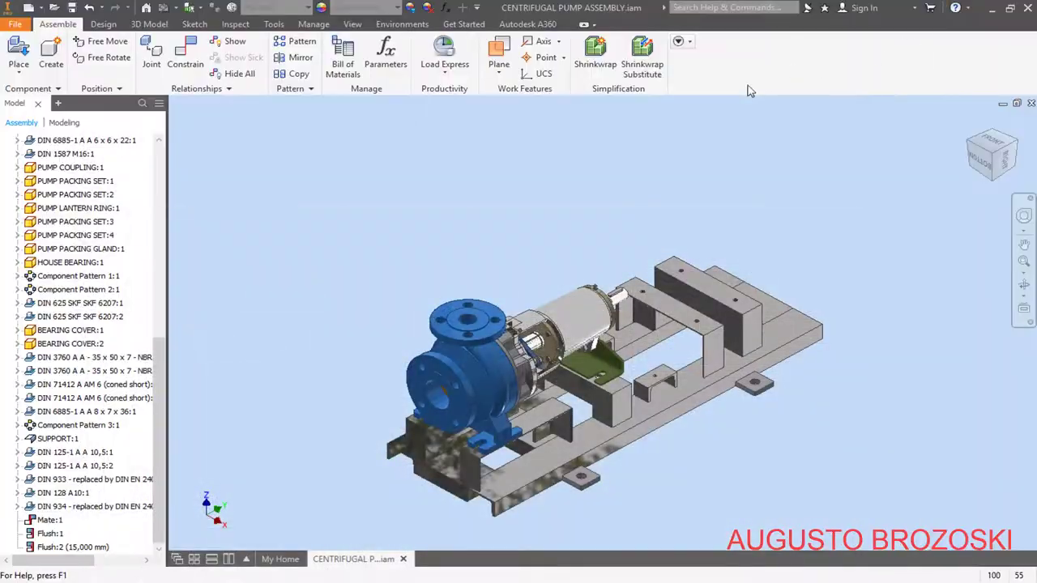
click(17, 51)
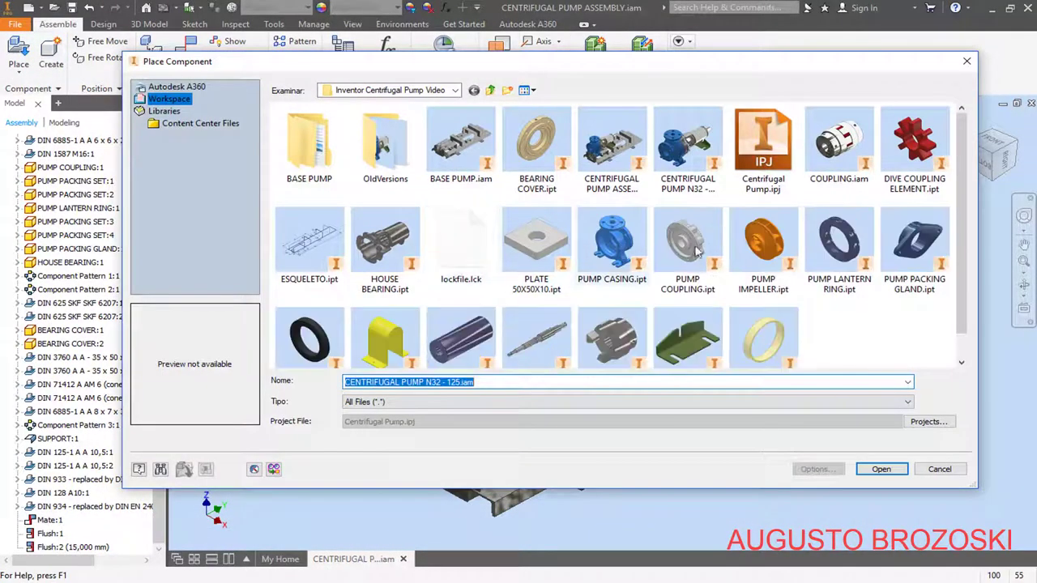
click(838, 146)
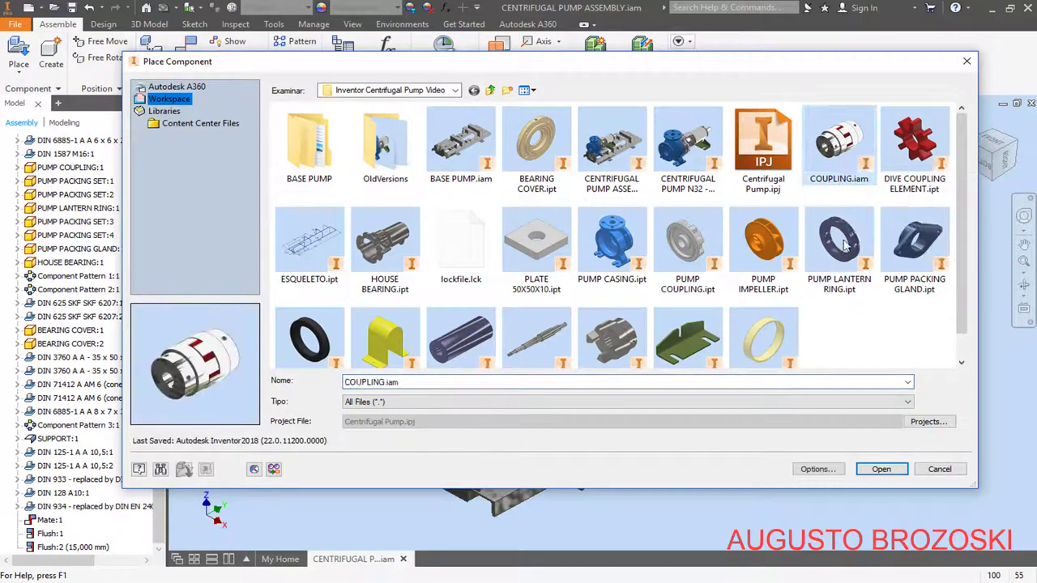
click(881, 469)
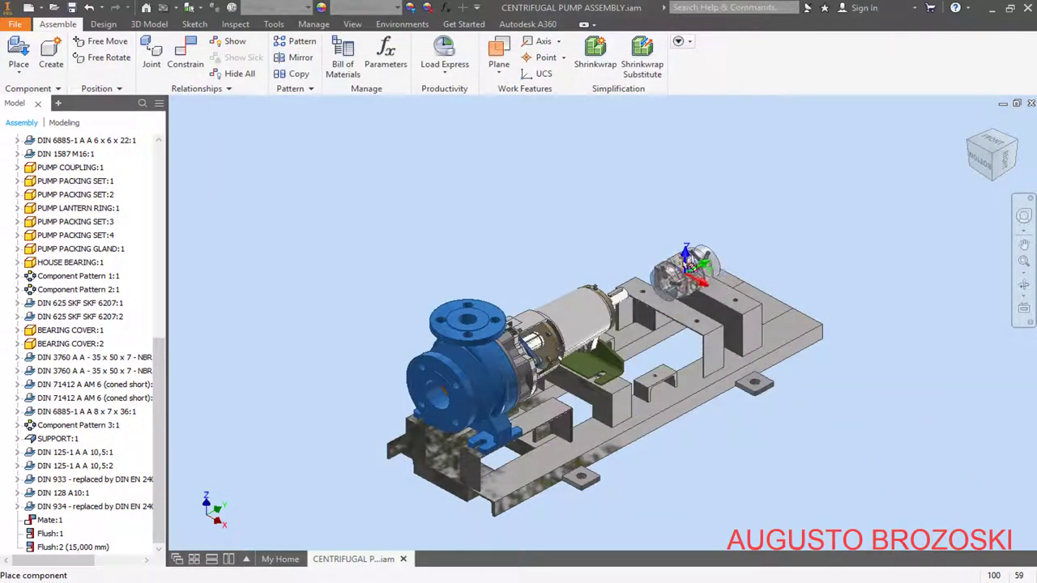
click(653, 239)
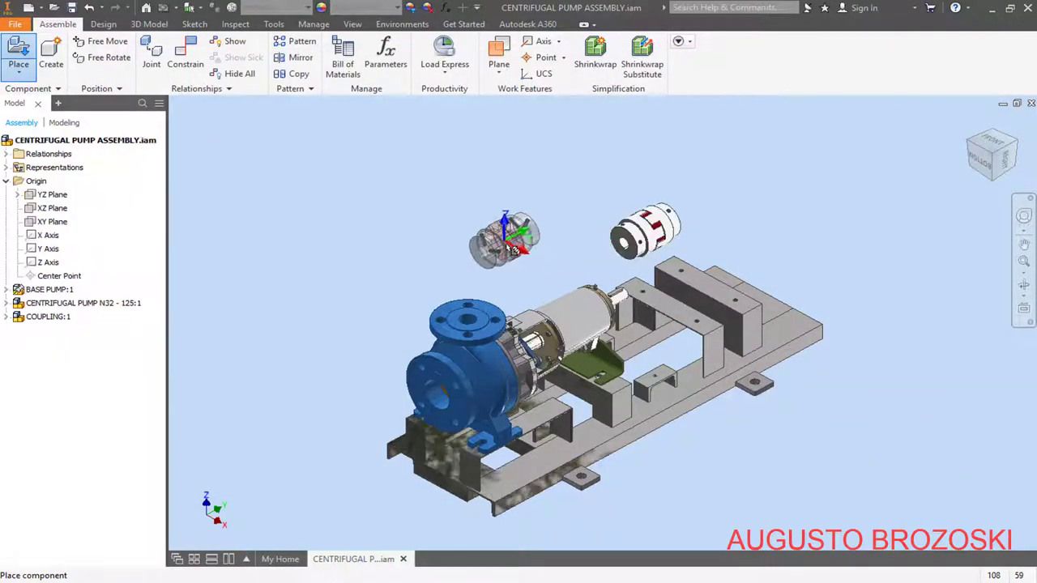
key(Escape)
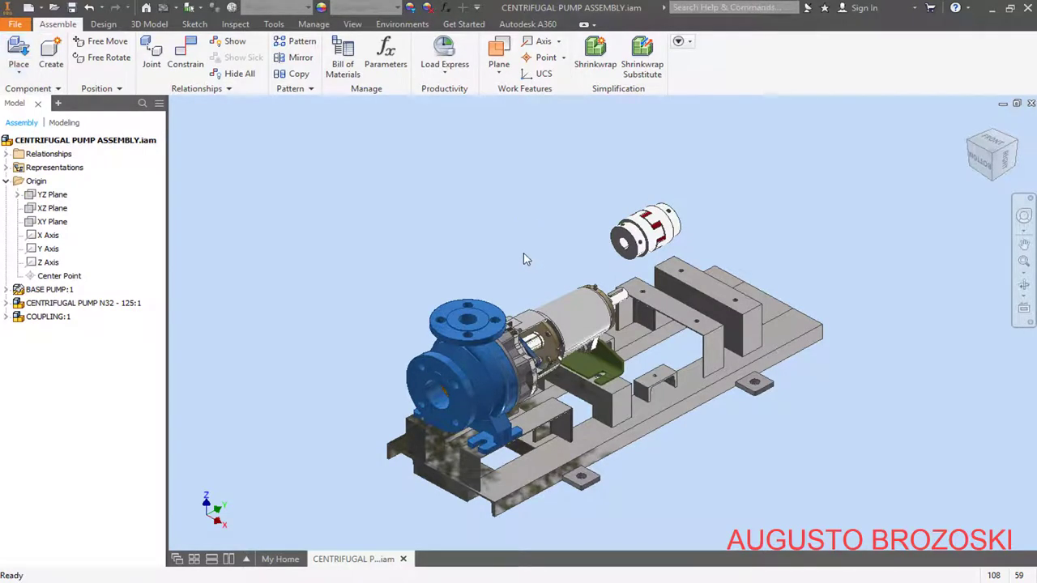
Mate the side face of the coupling bore's keyway to the side face of the pump shaft key at 0 mm offset
click(186, 61)
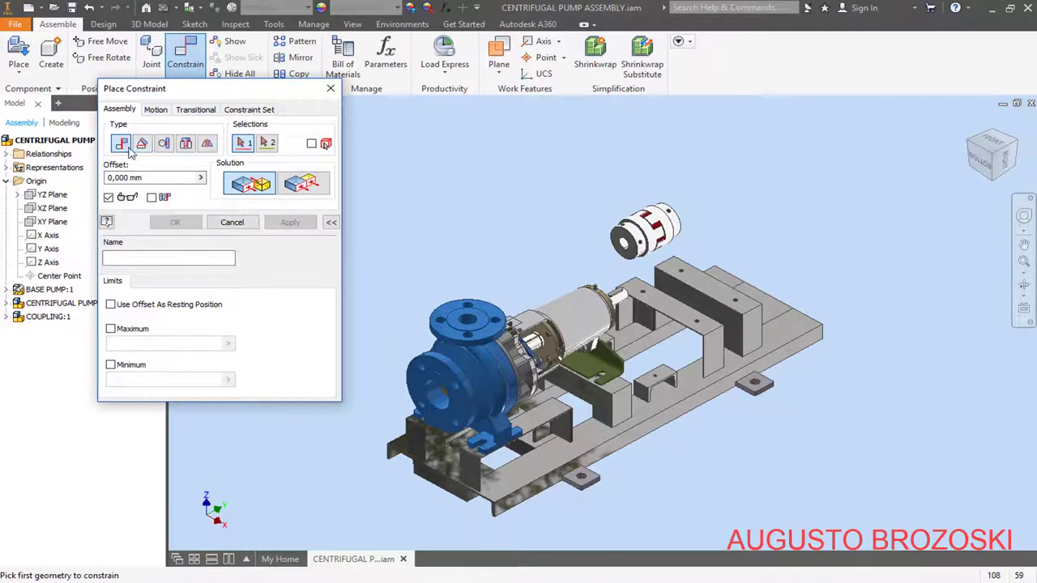
scroll(632, 267, down, 5)
scroll(624, 261, down, 2)
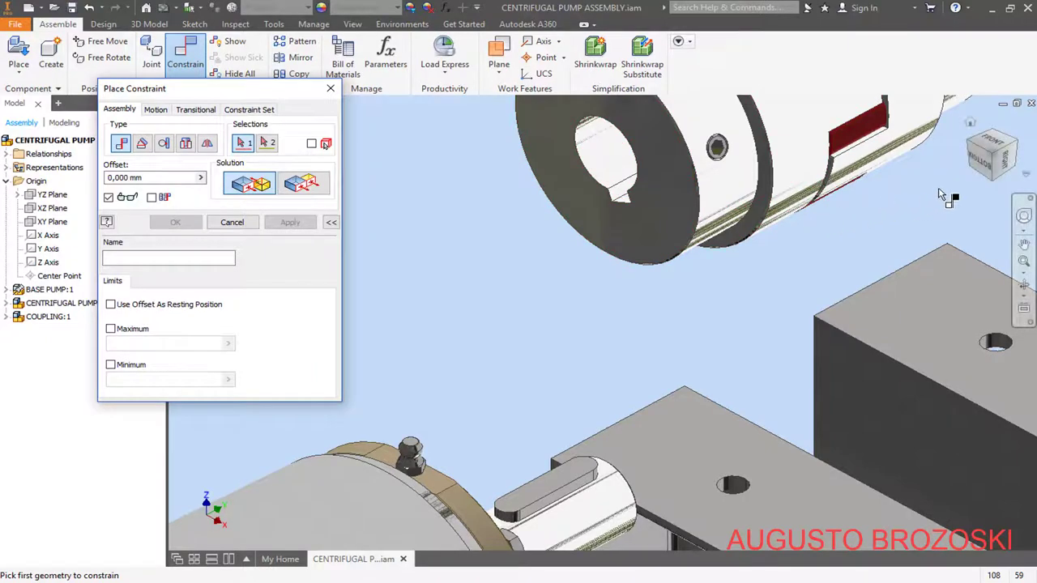
scroll(603, 162, down, 5)
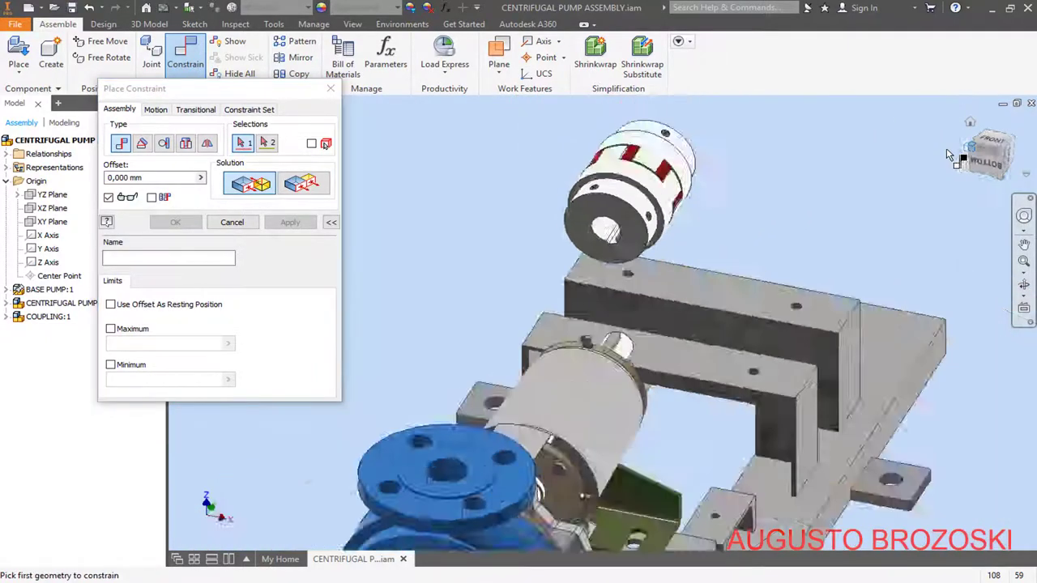
scroll(575, 258, up, 8)
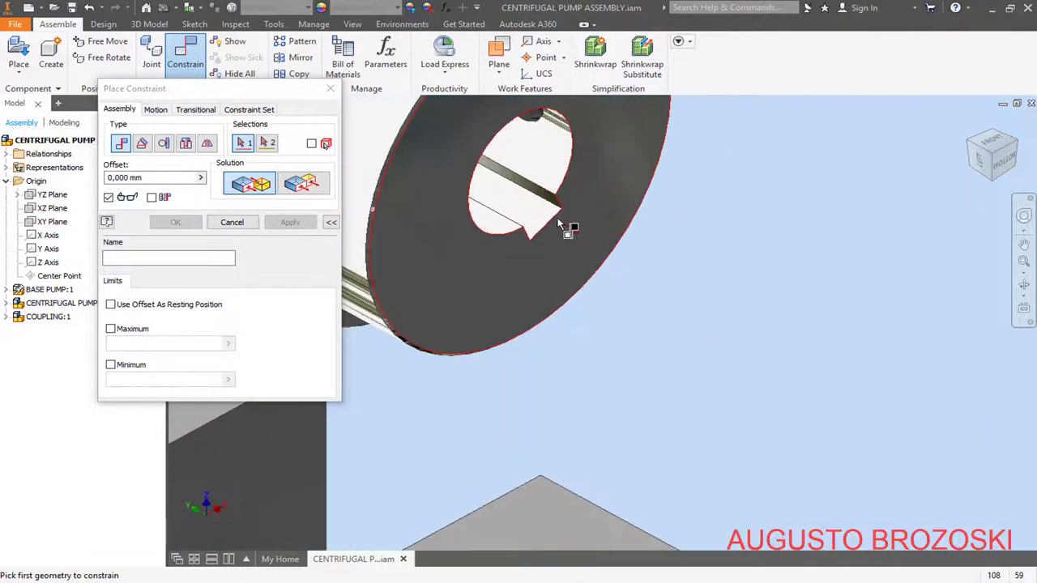
click(549, 199)
scroll(555, 209, down, 3)
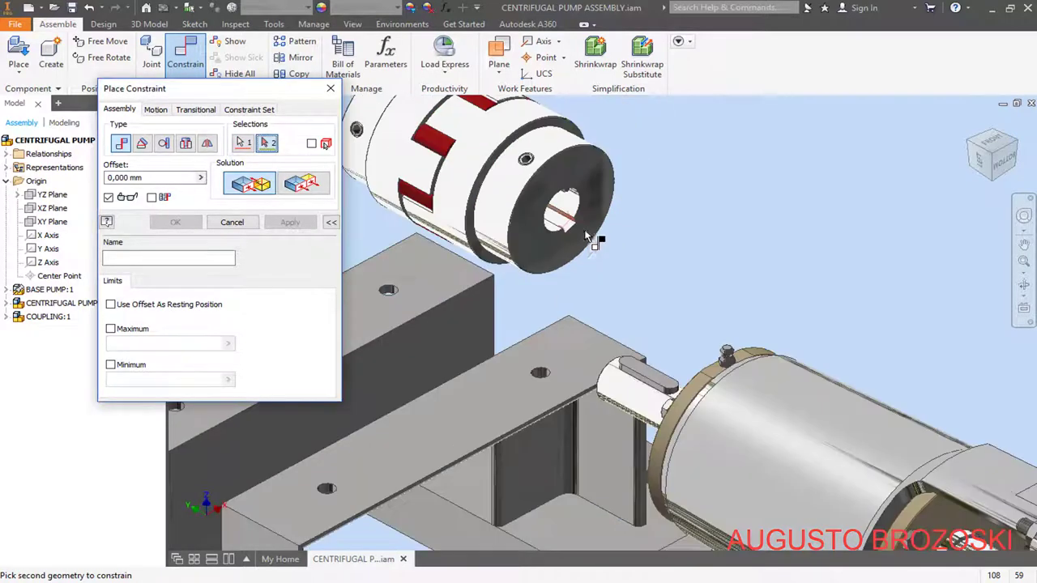
scroll(646, 389, up, 3)
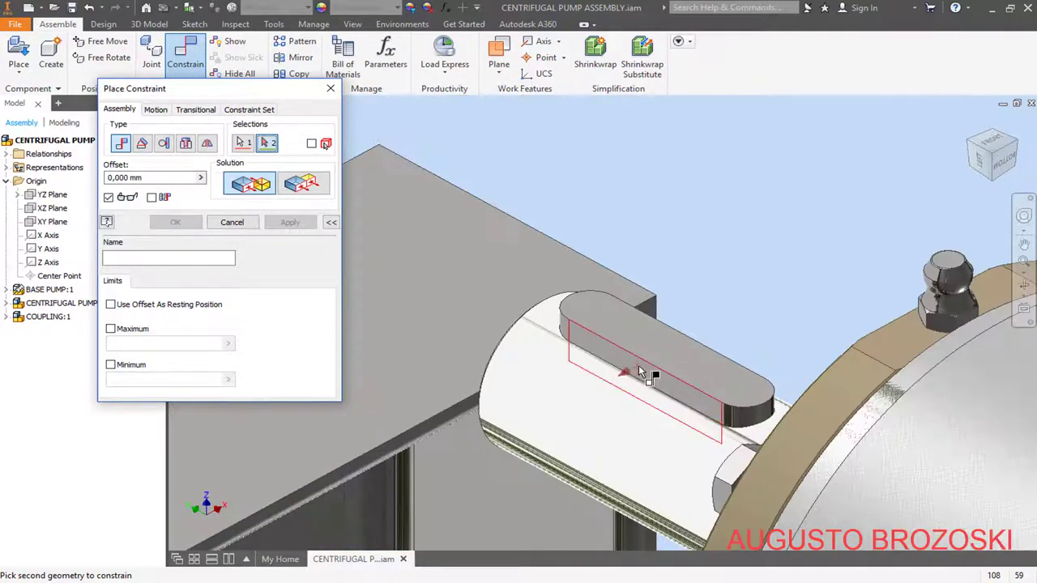
click(638, 365)
scroll(640, 310, down, 3)
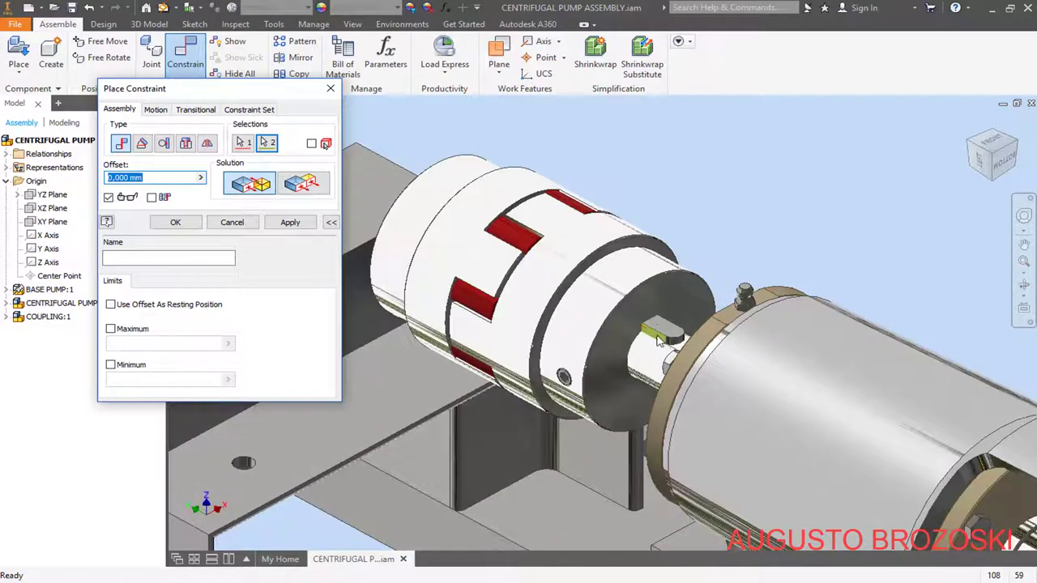
click(289, 226)
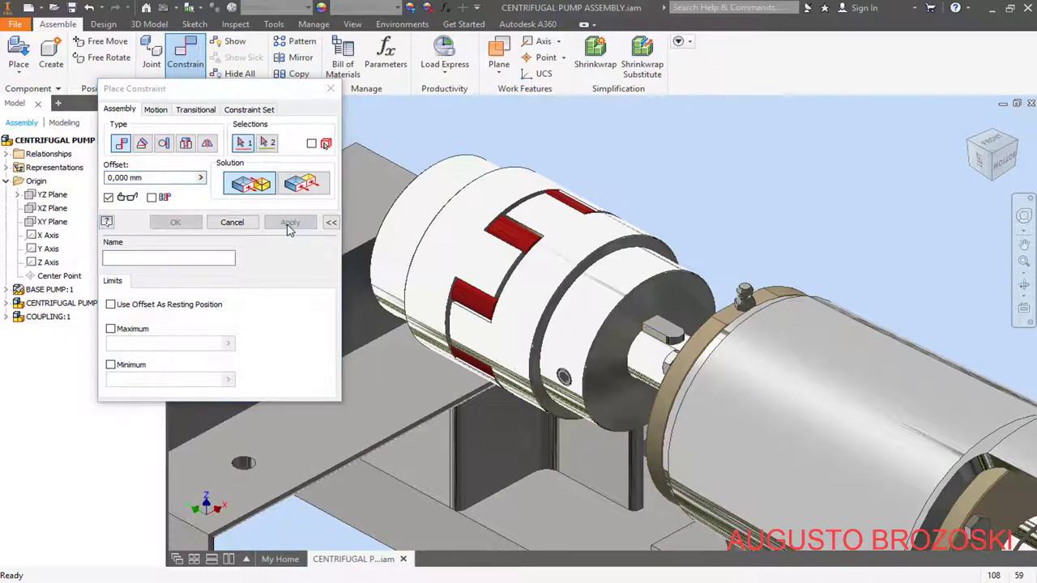
Add an Insert constraint at 0 mm offset between the coupling's pump-side end edge and the shaft's shoulder edge, and end constraint placement
click(185, 146)
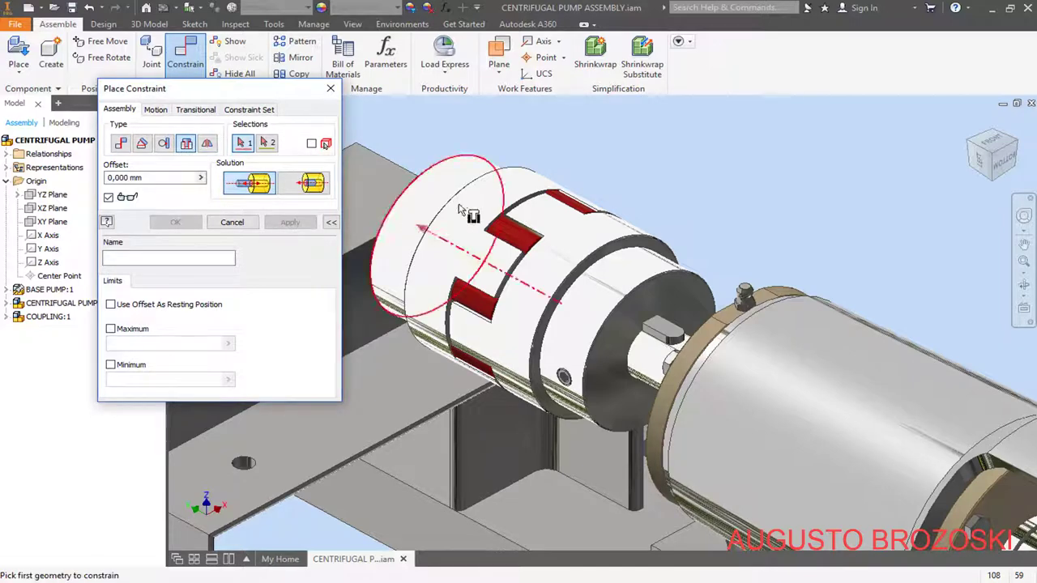
scroll(738, 286, down, 8)
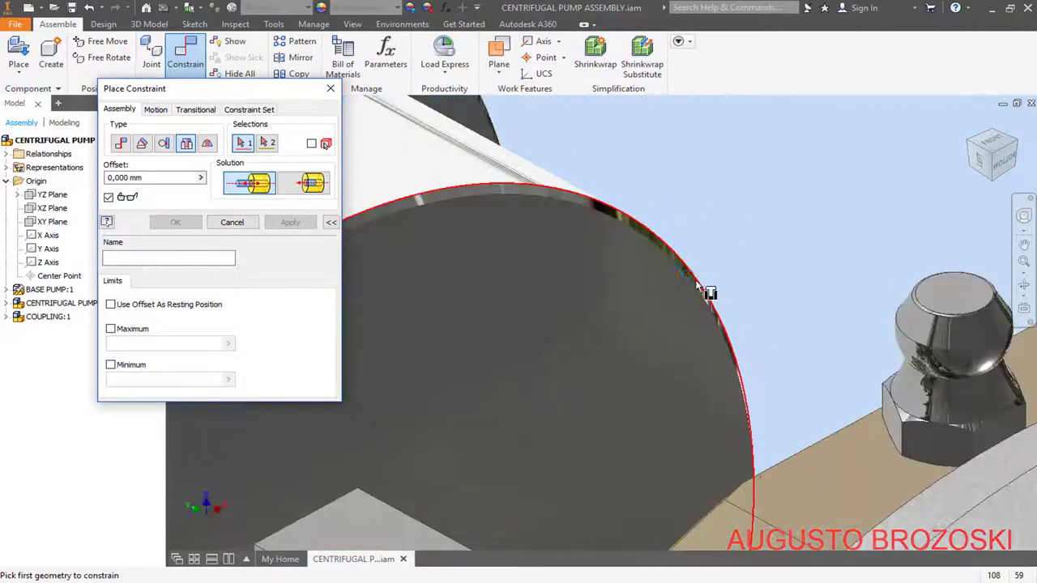
click(637, 230)
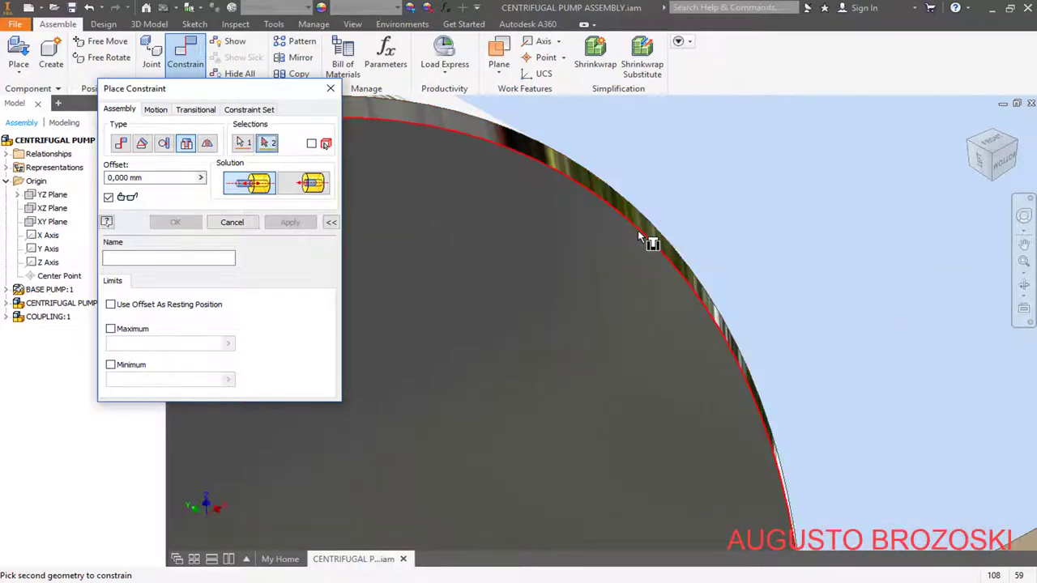
scroll(640, 235, up, 2)
scroll(643, 238, up, 2)
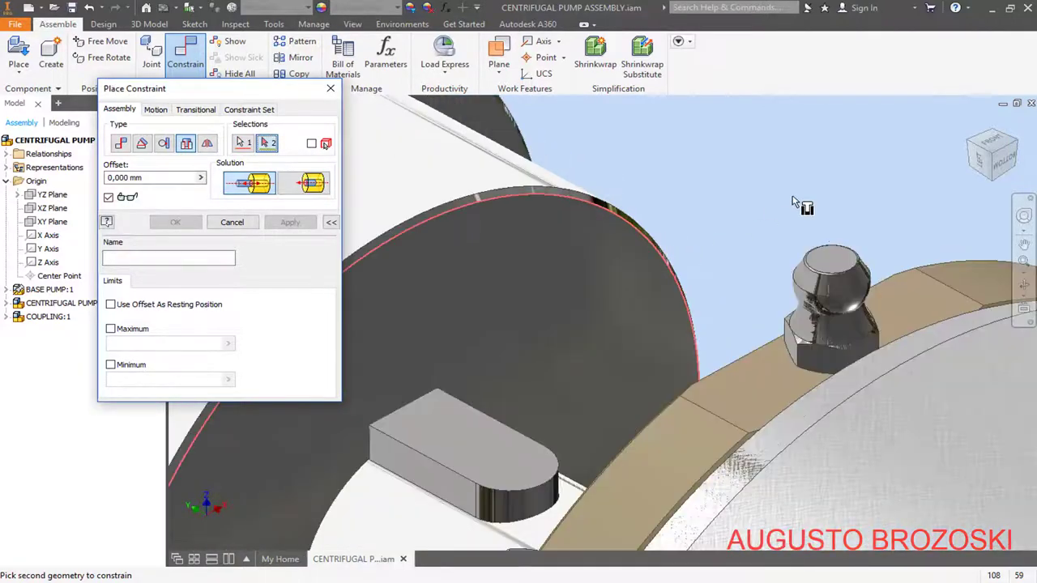
click(974, 150)
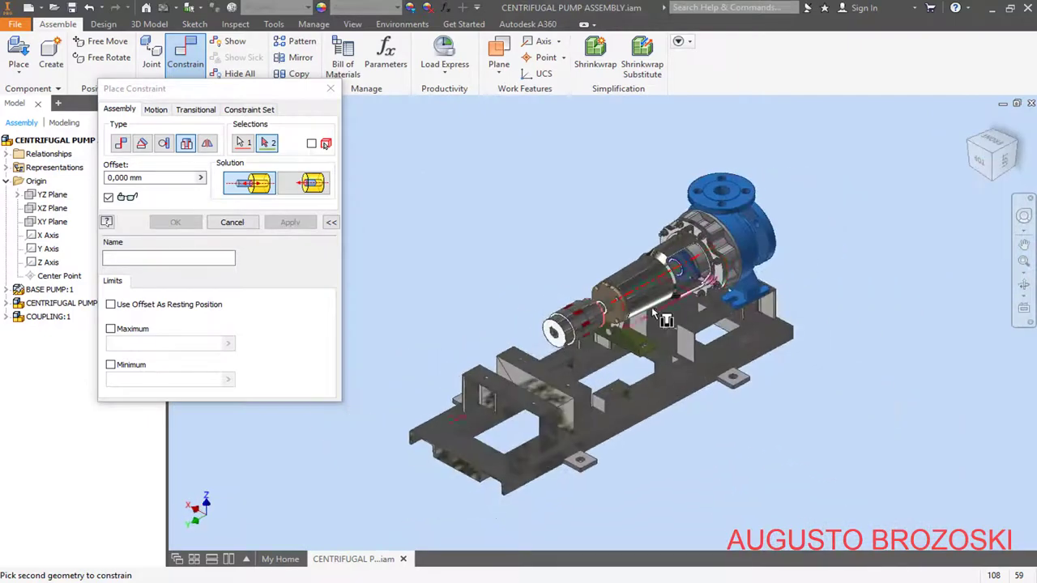
scroll(601, 286, down, 6)
scroll(601, 285, down, 4)
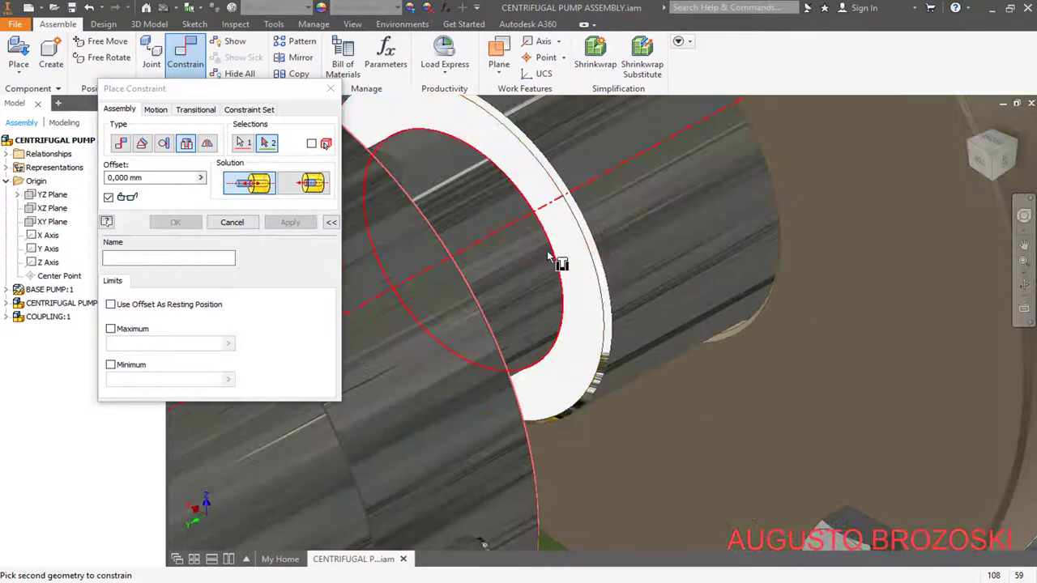
click(550, 269)
scroll(623, 332, up, 5)
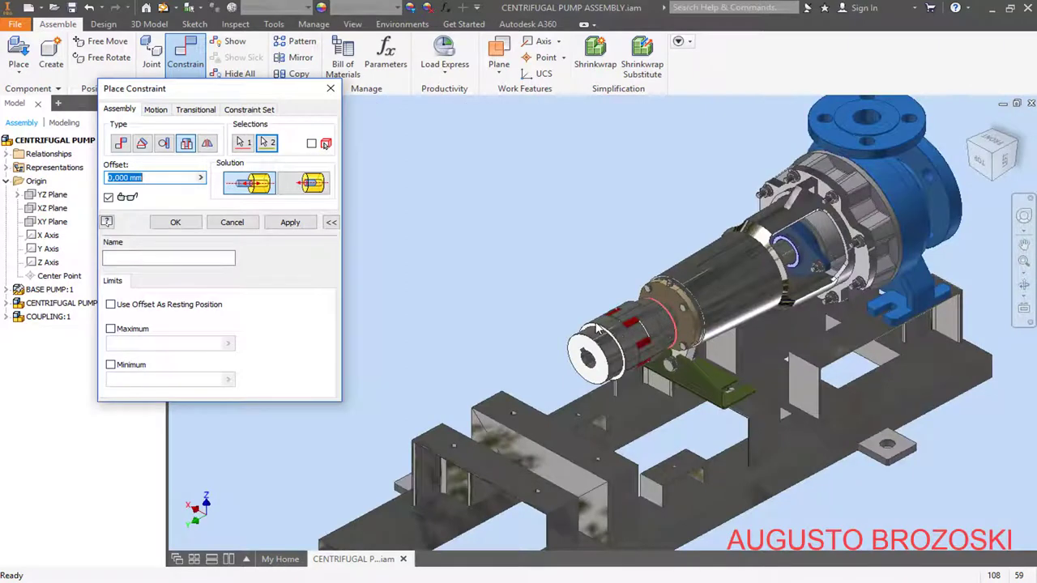
click(290, 223)
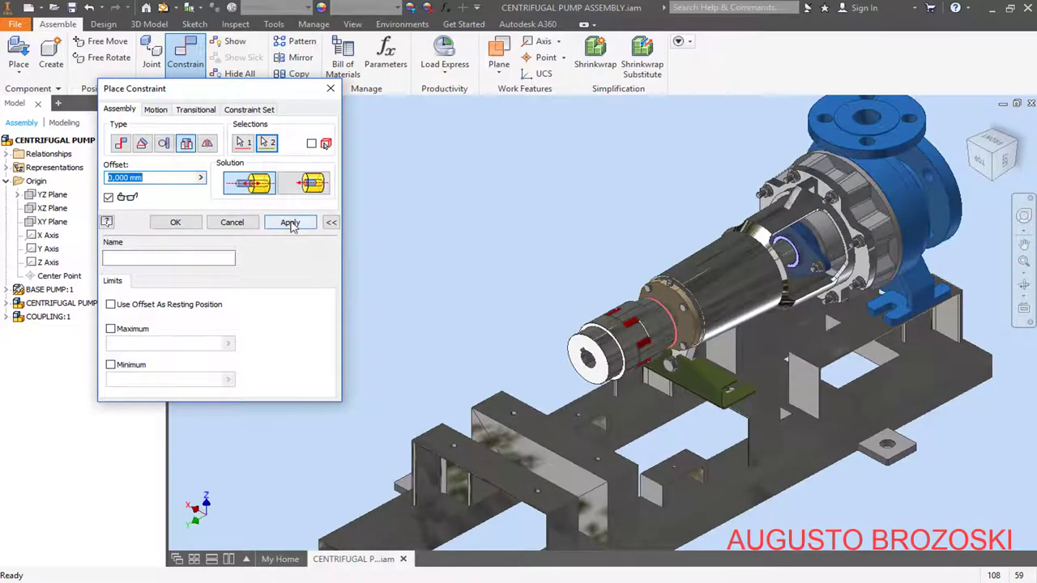
click(232, 222)
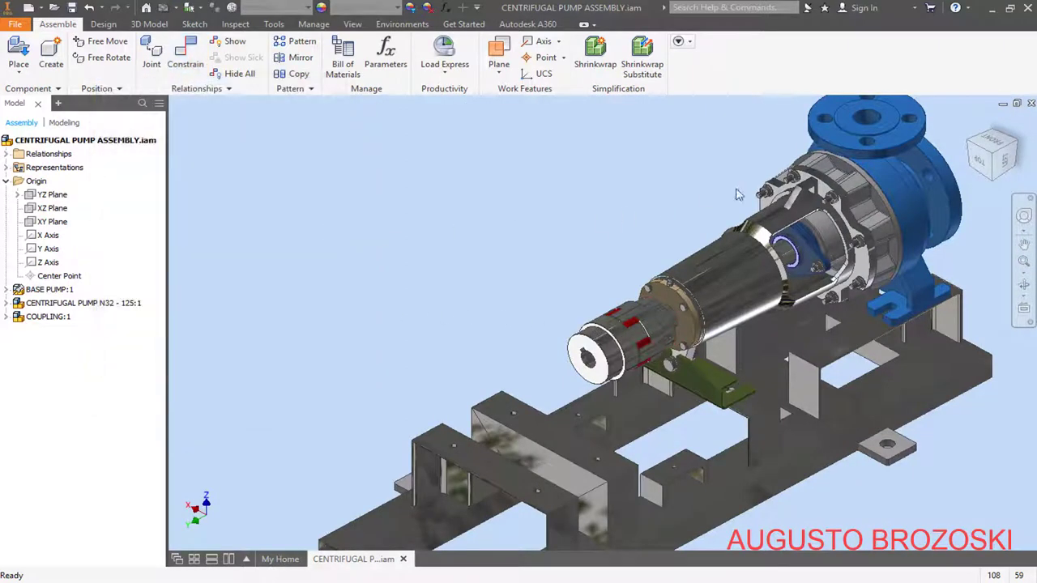
Examine the motor in section A-A of the PDF drawing, and switch to the TraceParts website in the browser
key(F4)
drag(566, 259, 370, 162)
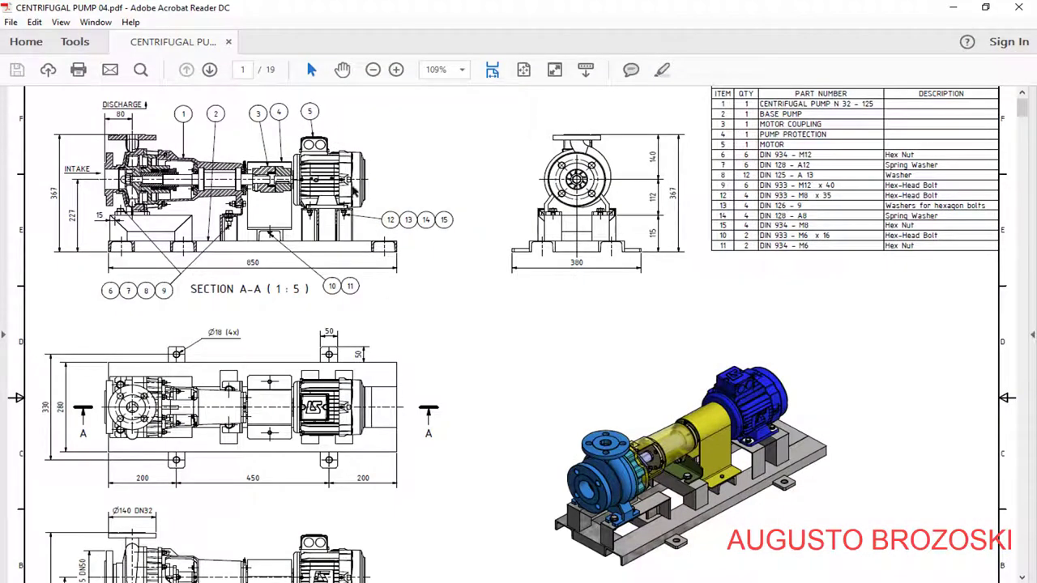
click(952, 7)
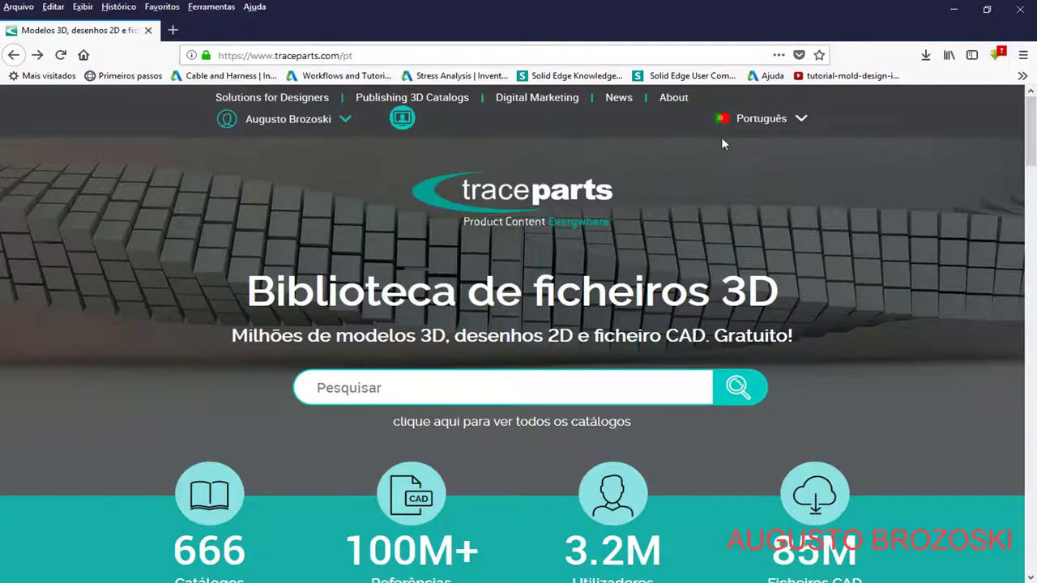
Search the TraceParts 3D model library for "porca sextavada"
mouse_move(292, 140)
text(porca)
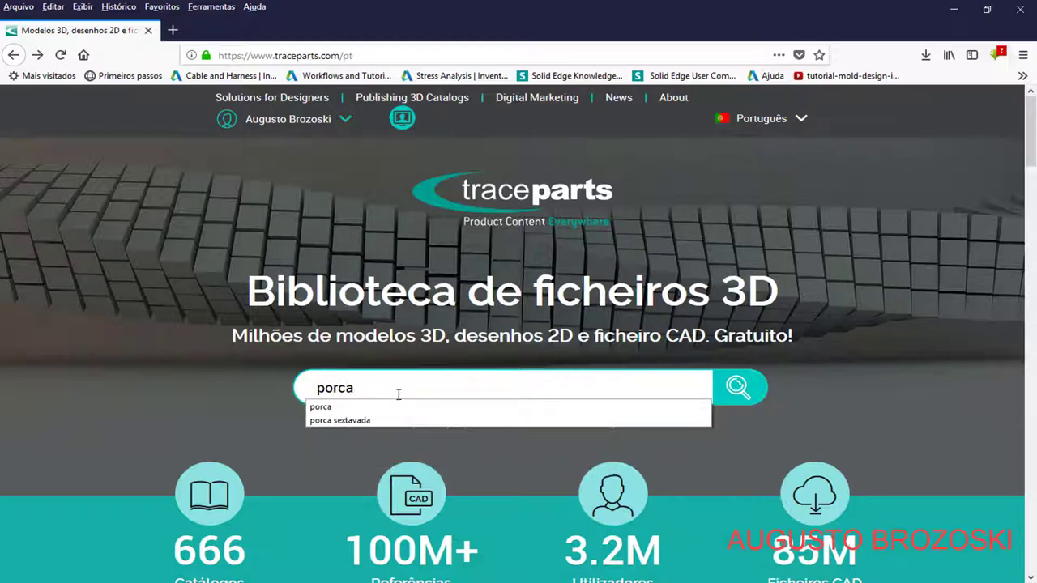
text( sextavada)
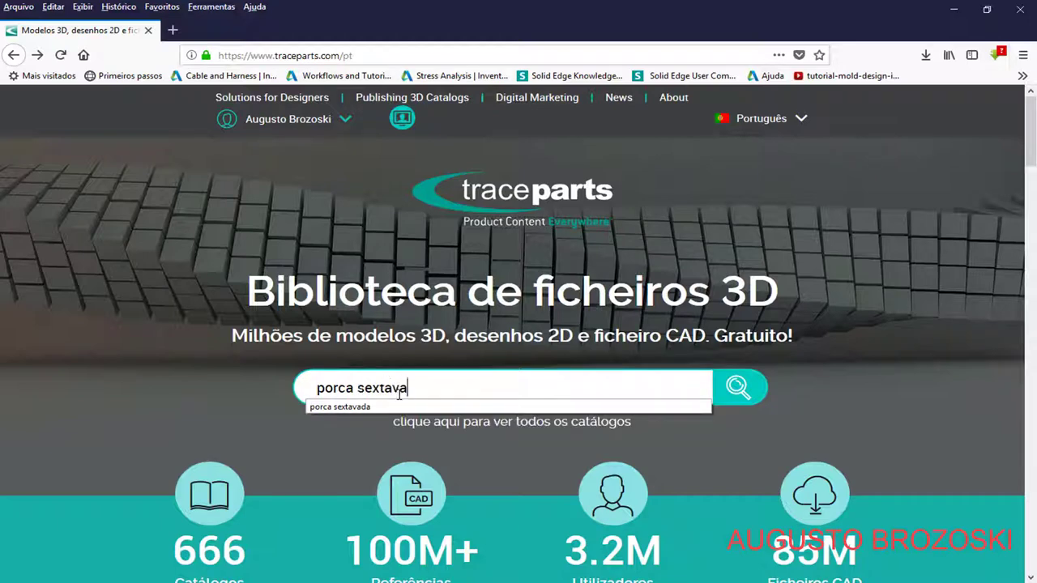
click(729, 392)
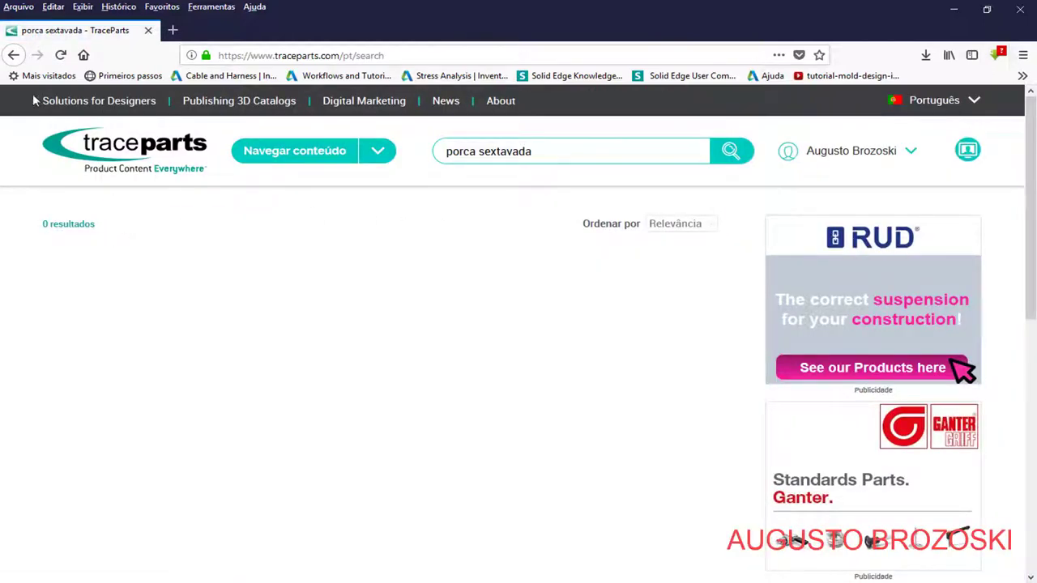
Return to the TraceParts home page and search the library for "hex nut"
click(14, 56)
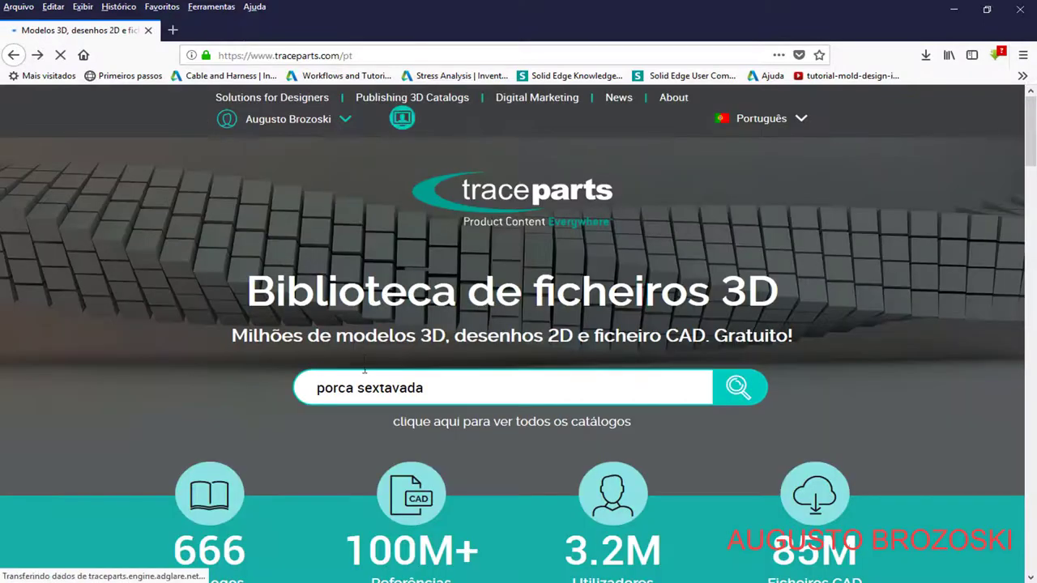
drag(436, 392, 300, 395)
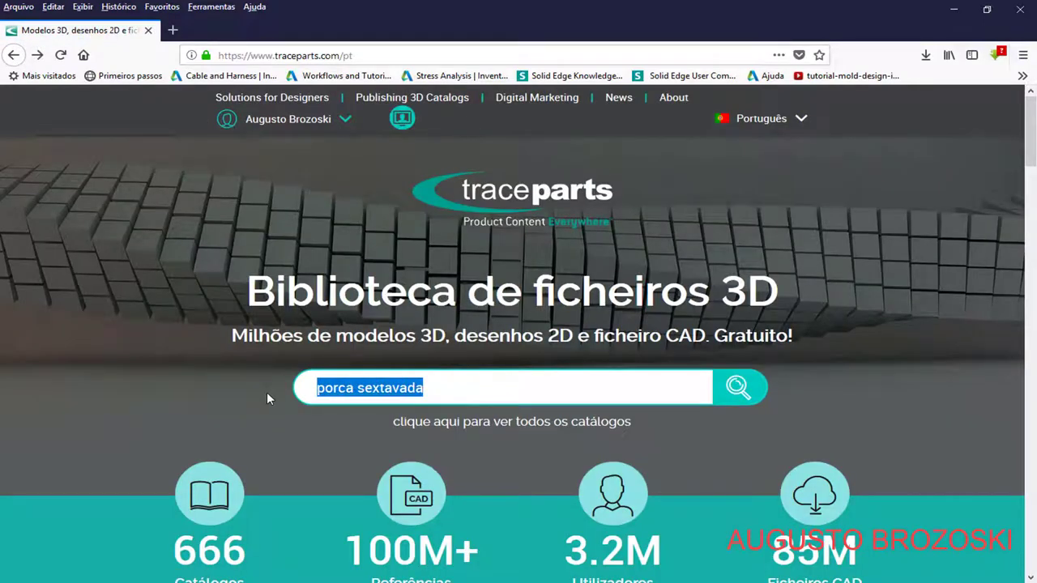
text(hex n)
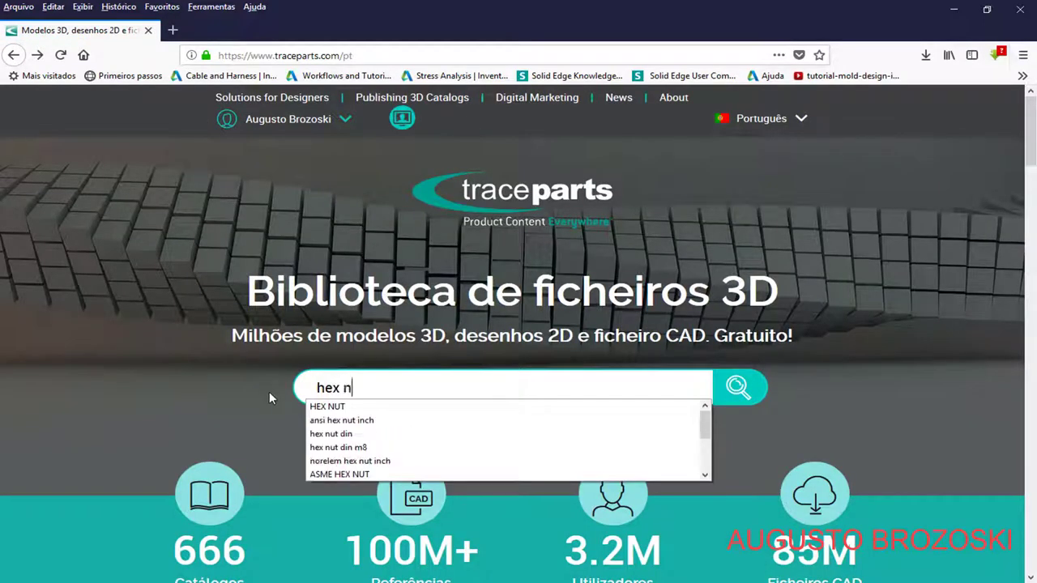
text(ut)
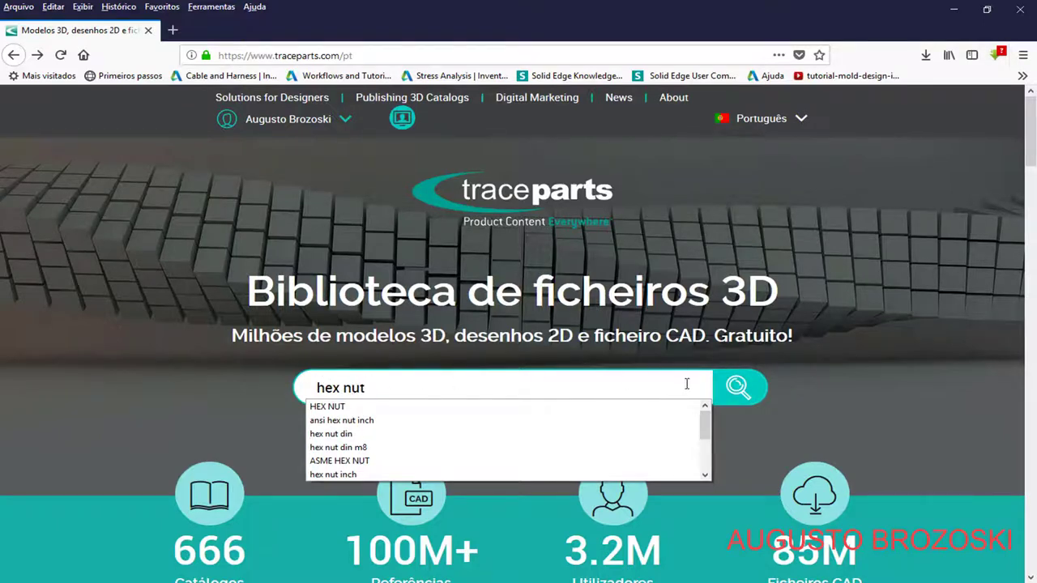
click(739, 389)
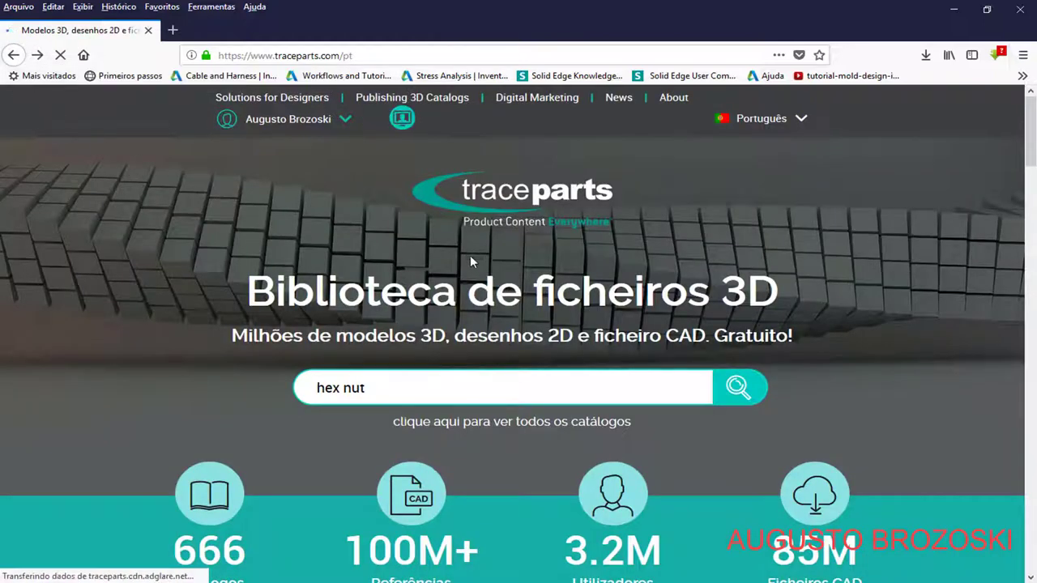
scroll(465, 263, down, 6)
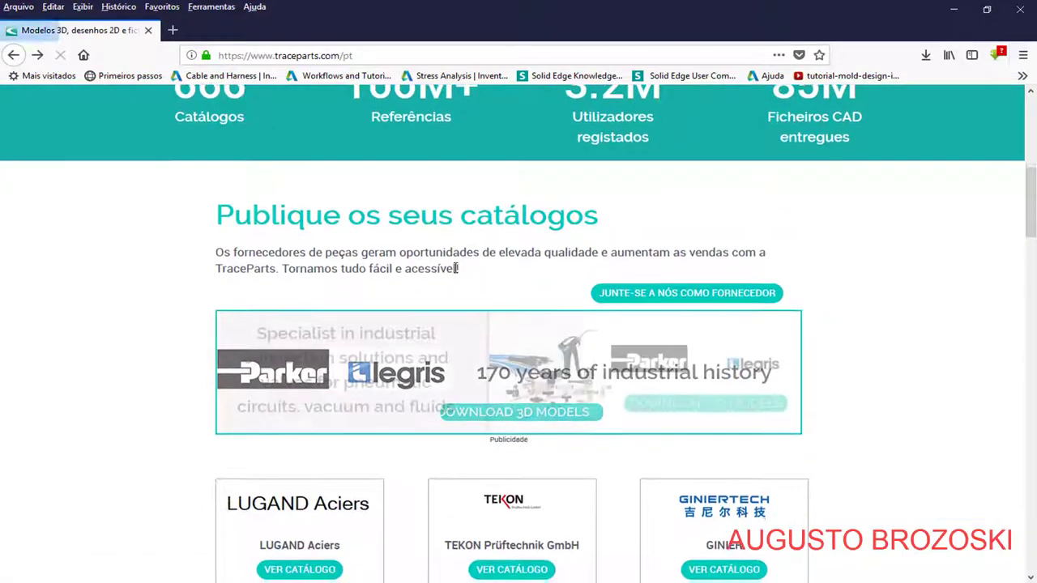
Look through the part categories on the TraceParts home page and open the list of supplier-certified catalogues
scroll(454, 272, down, 11)
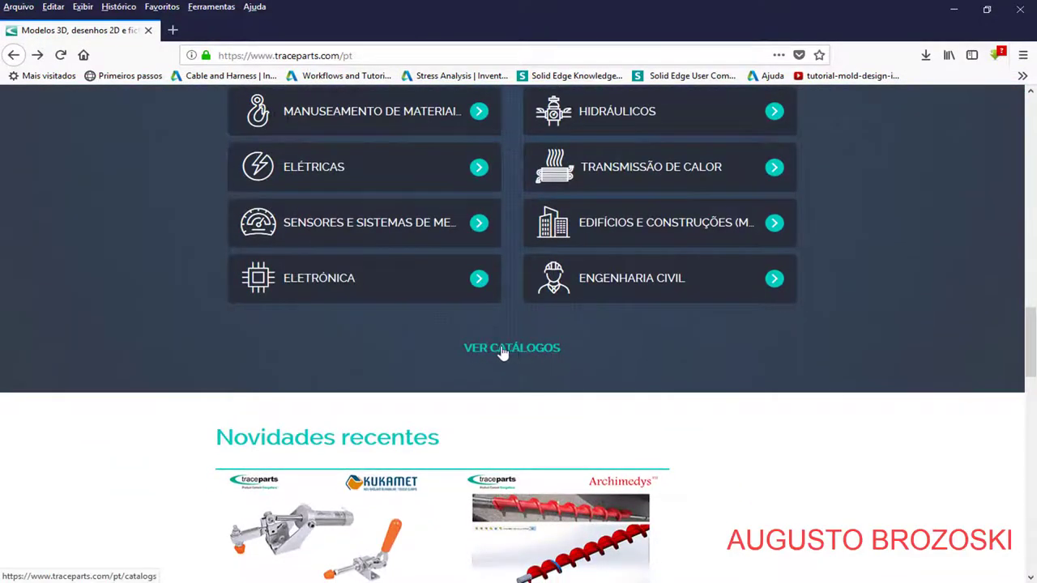
scroll(384, 349, up, 3)
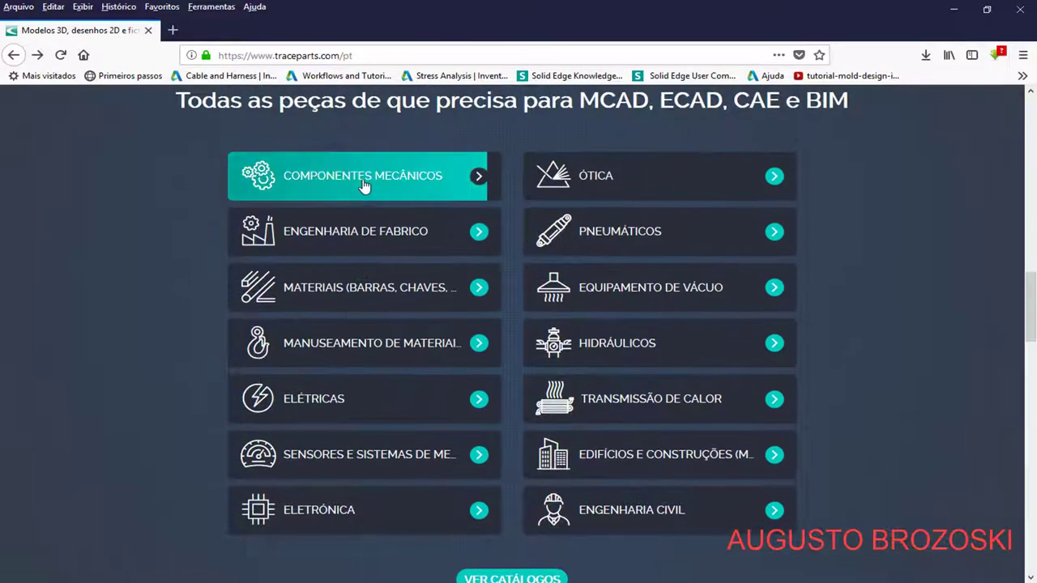
scroll(451, 301, down, 1)
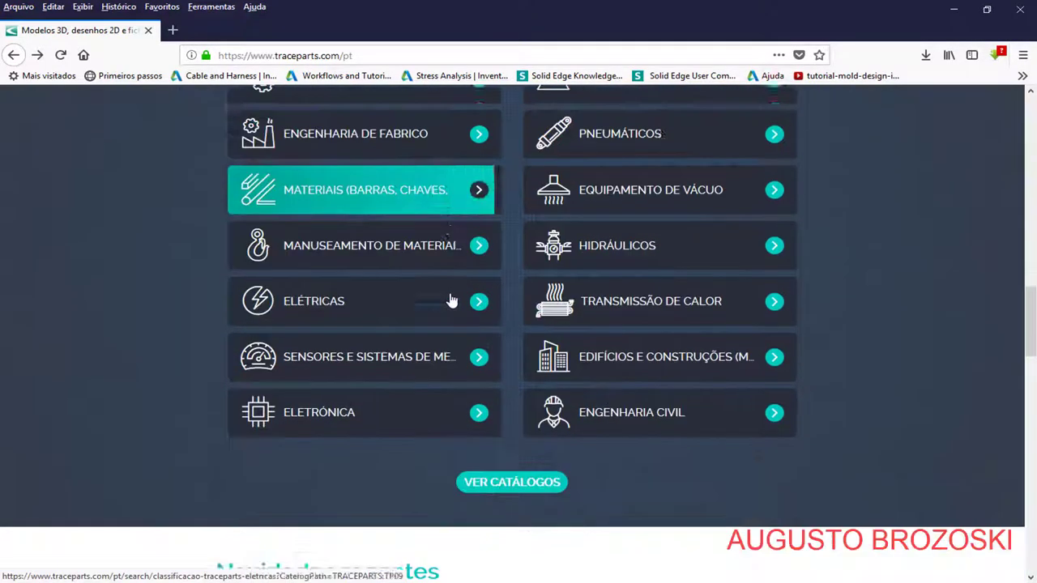
scroll(452, 300, down, 2)
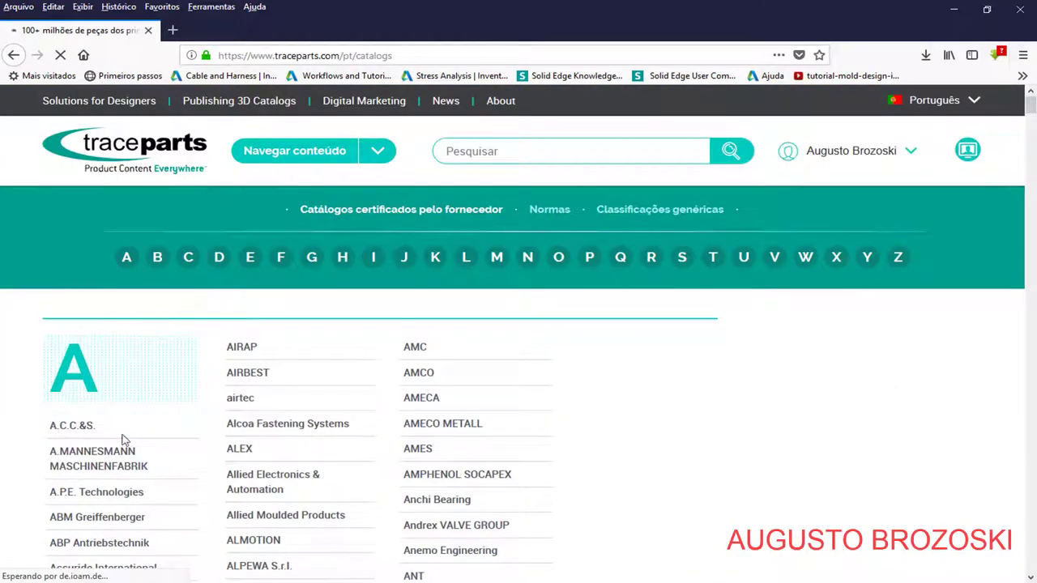
scroll(138, 460, down, 3)
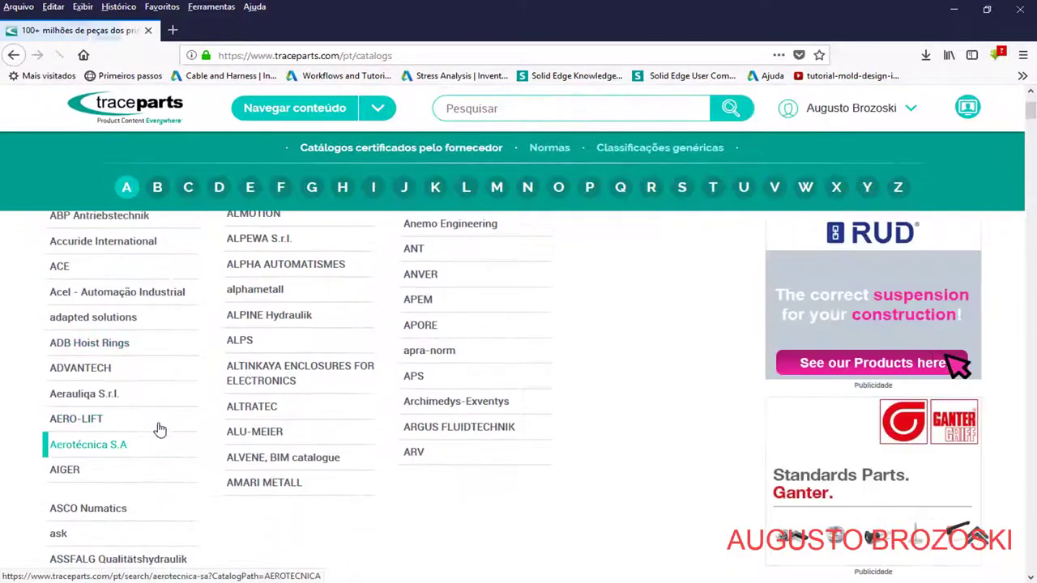
scroll(159, 429, up, 4)
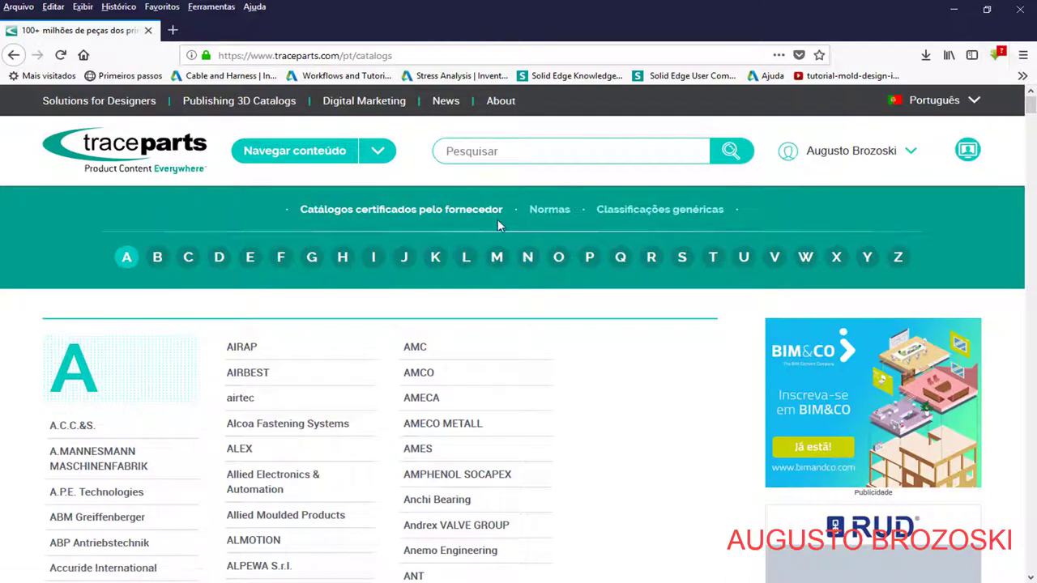
Show the standards catalogues and look through the listed standards bodies, from ANSI and DIN to ISO and JIS
click(557, 213)
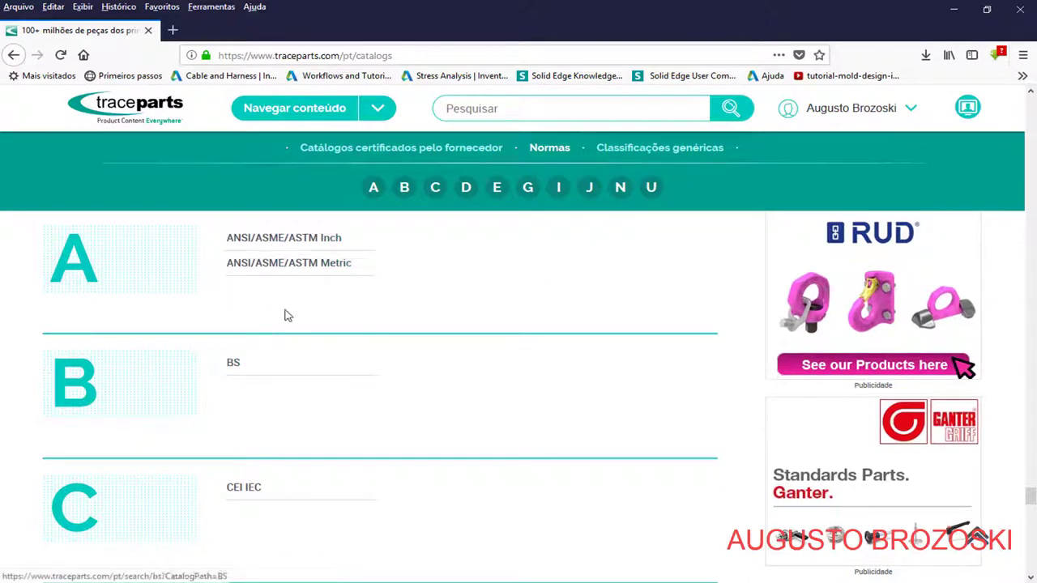
scroll(254, 315, down, 2)
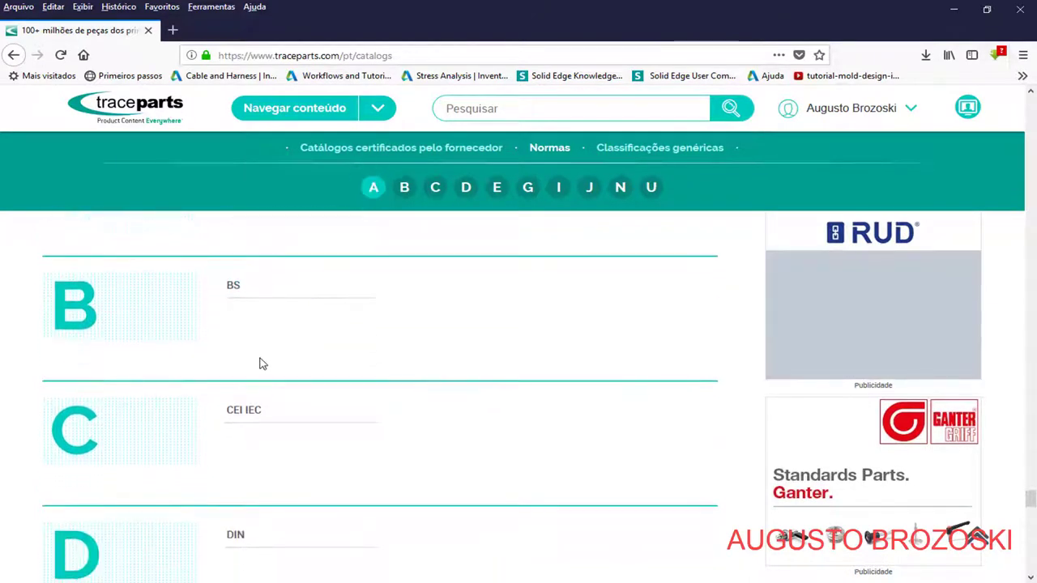
scroll(266, 387, down, 3)
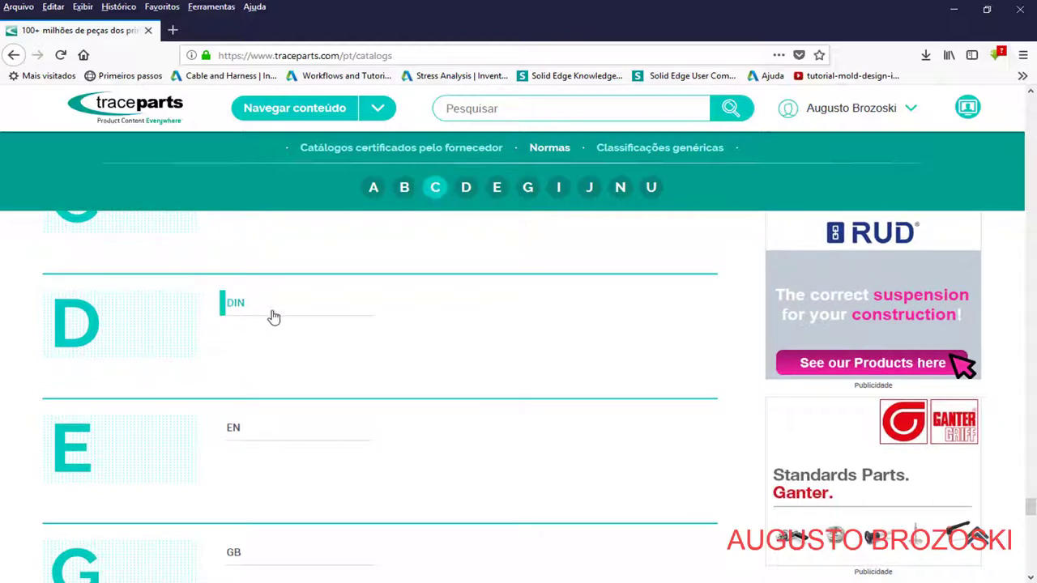
scroll(275, 395, down, 2)
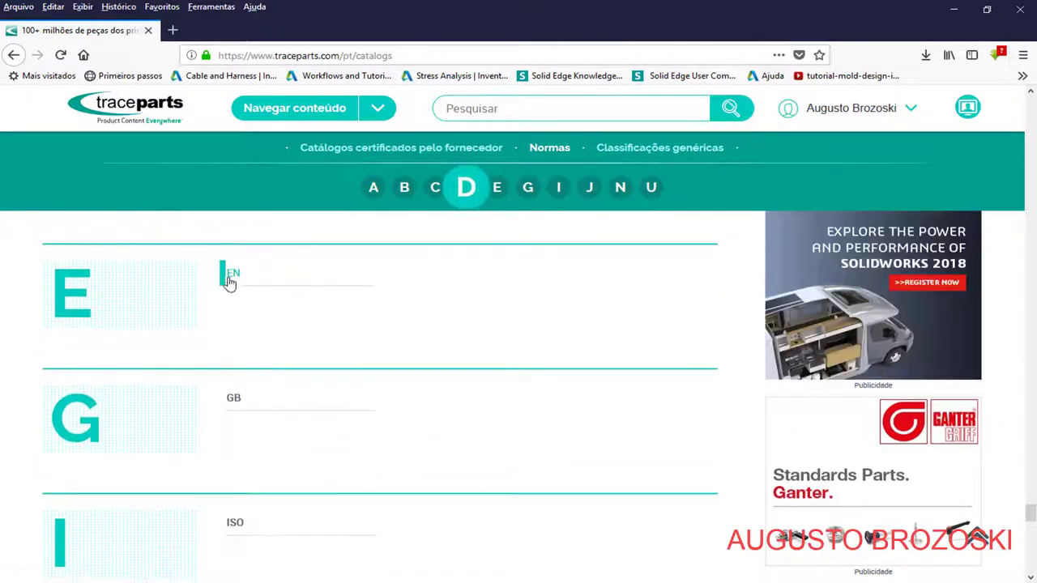
scroll(275, 381, down, 1)
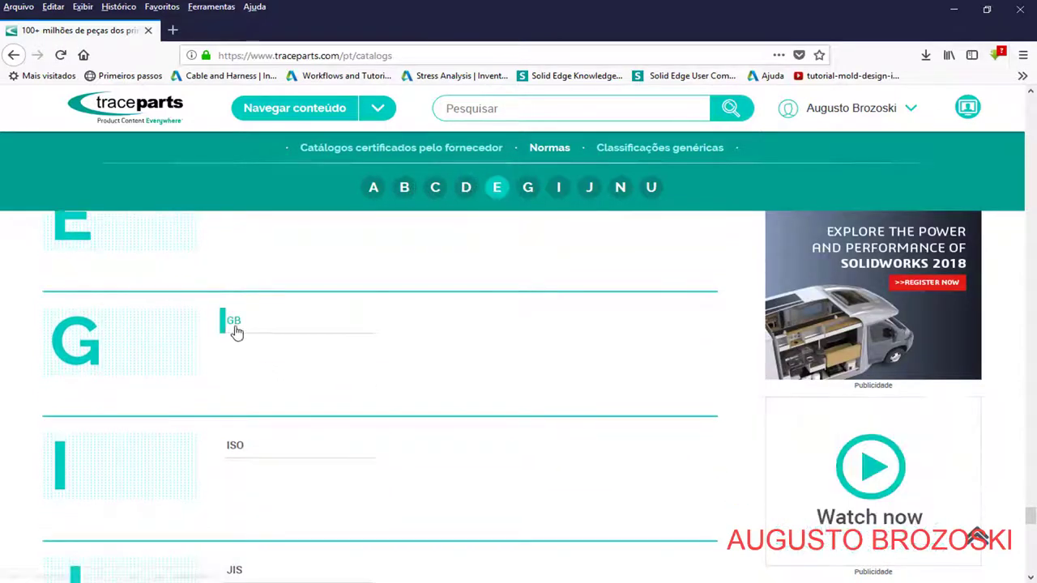
scroll(259, 381, down, 2)
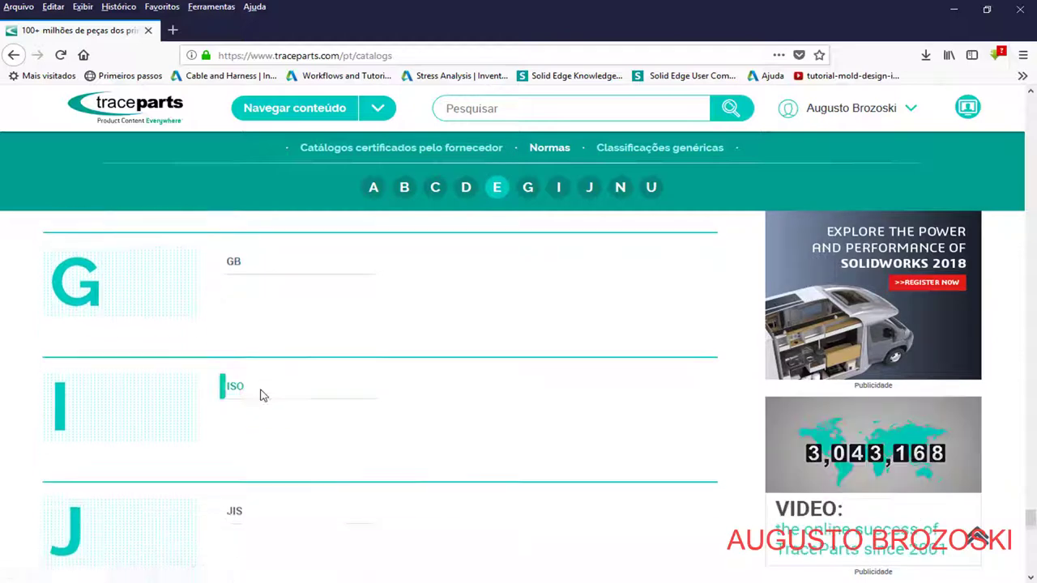
scroll(250, 412, down, 2)
scroll(250, 412, up, 6)
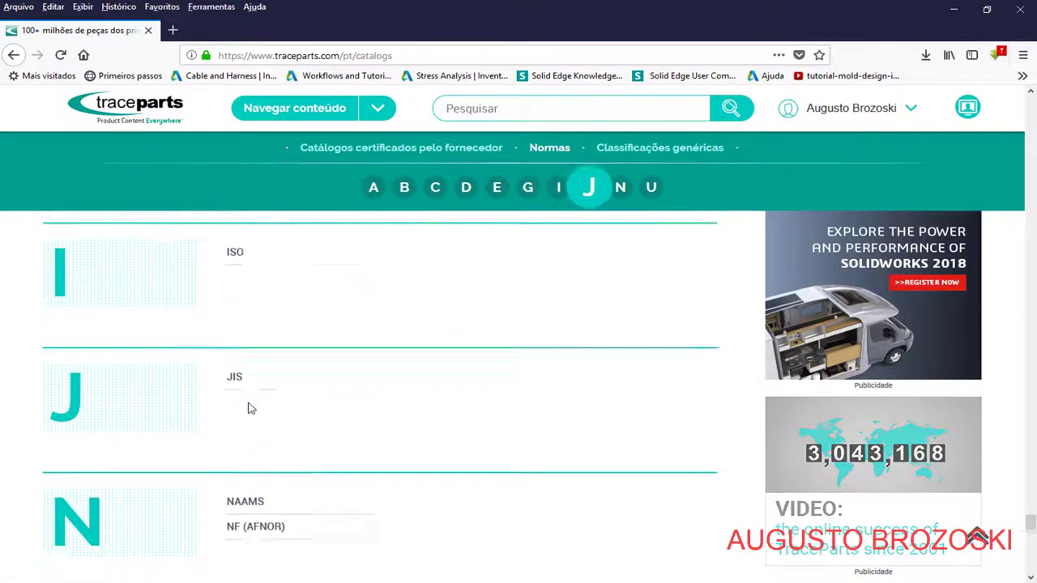
scroll(255, 357, up, 1)
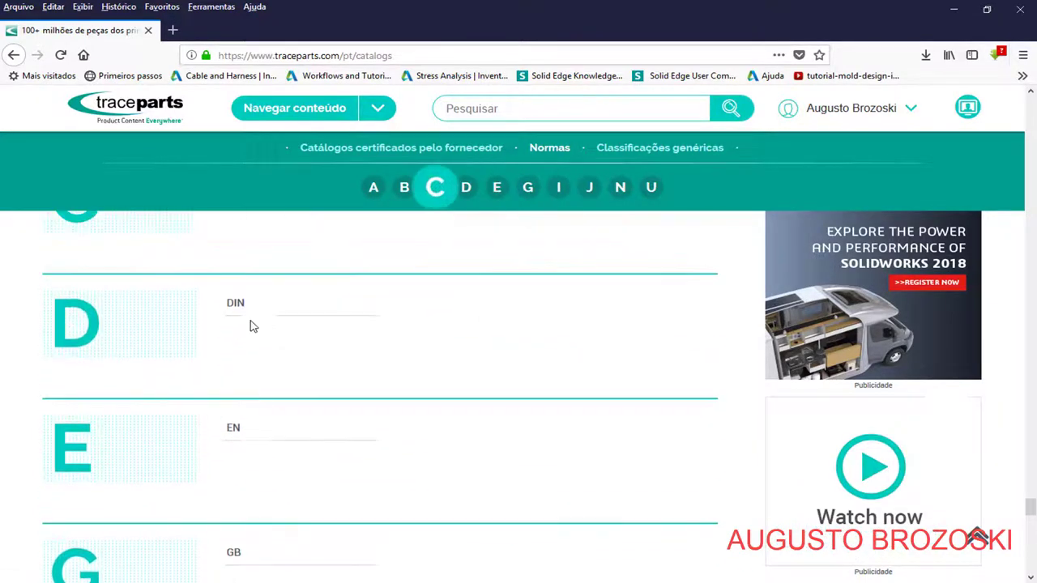
Open the DIN standards catalogue and look through its parts
click(236, 305)
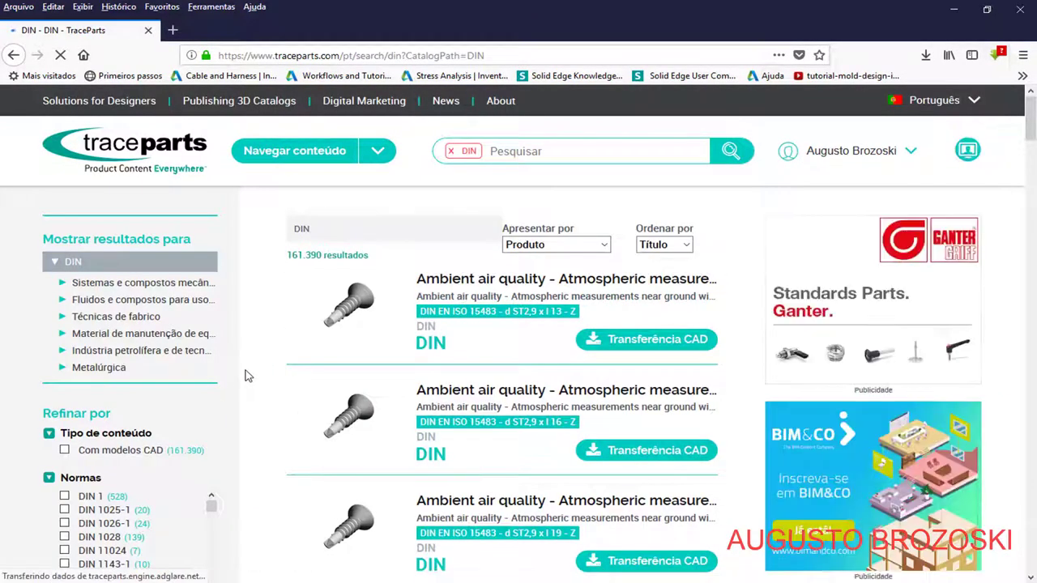
scroll(339, 357, down, 10)
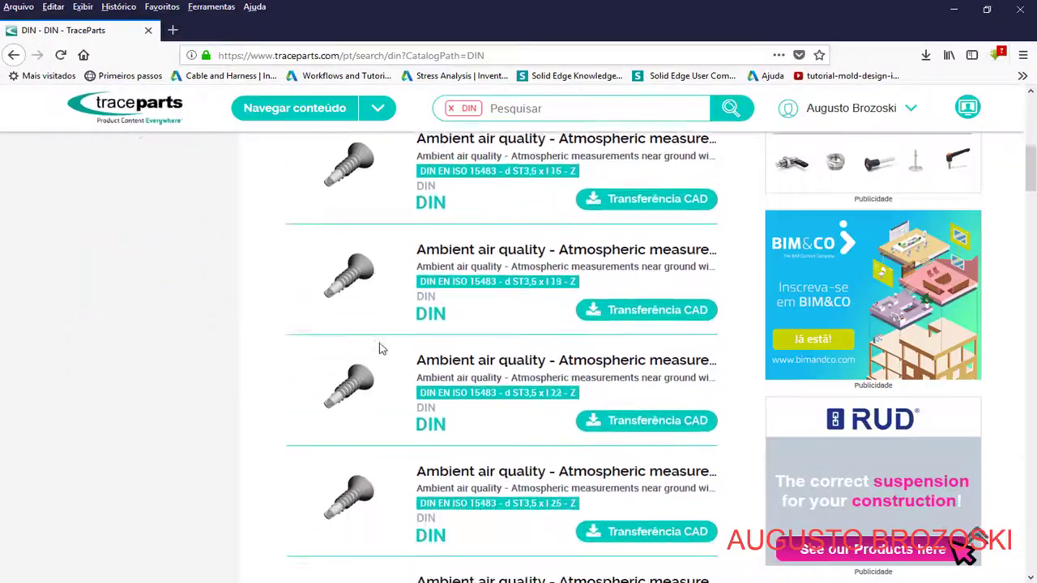
scroll(384, 367, down, 5)
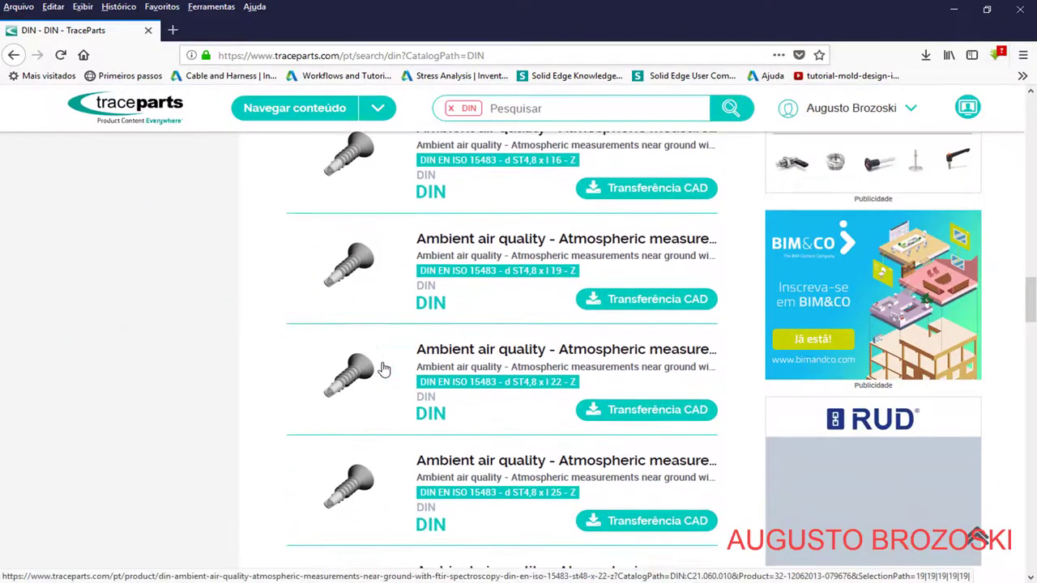
scroll(384, 366, up, 8)
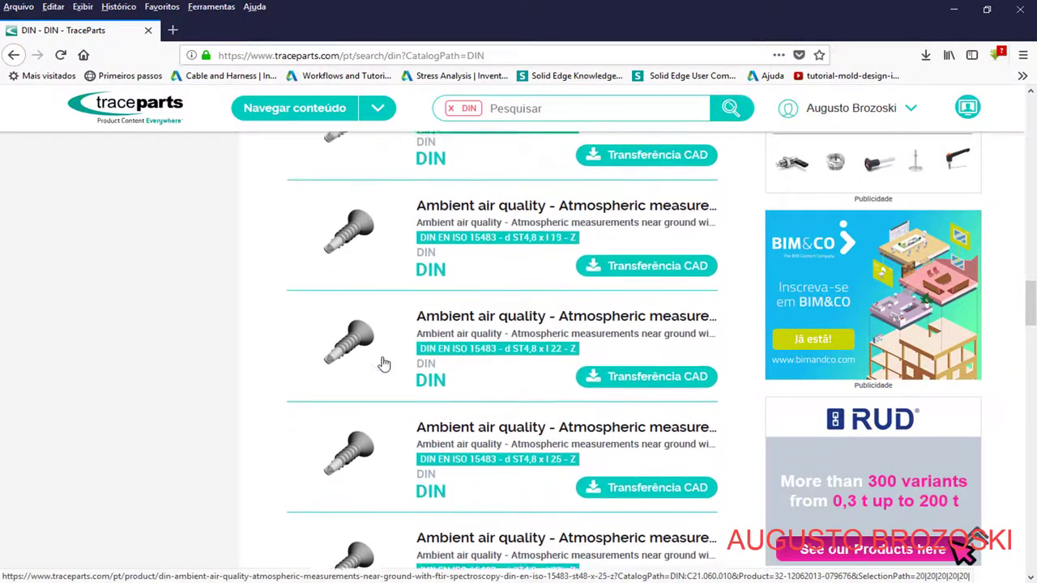
scroll(388, 348, up, 10)
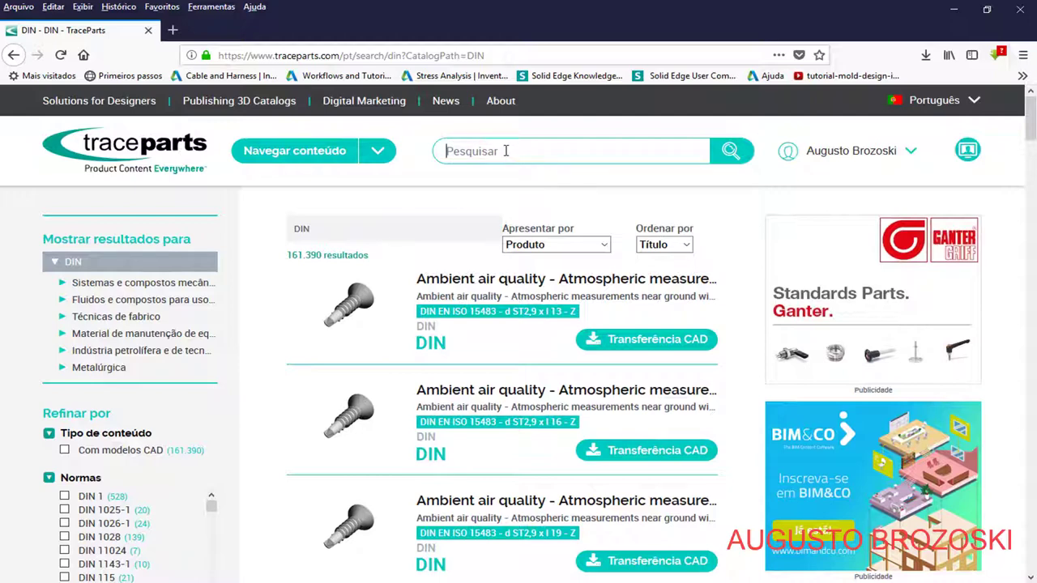
Search the library for "ac motor" and open the LEROY SOMER 0.75 kW, 1500 rpm AC motor
text(ac motor)
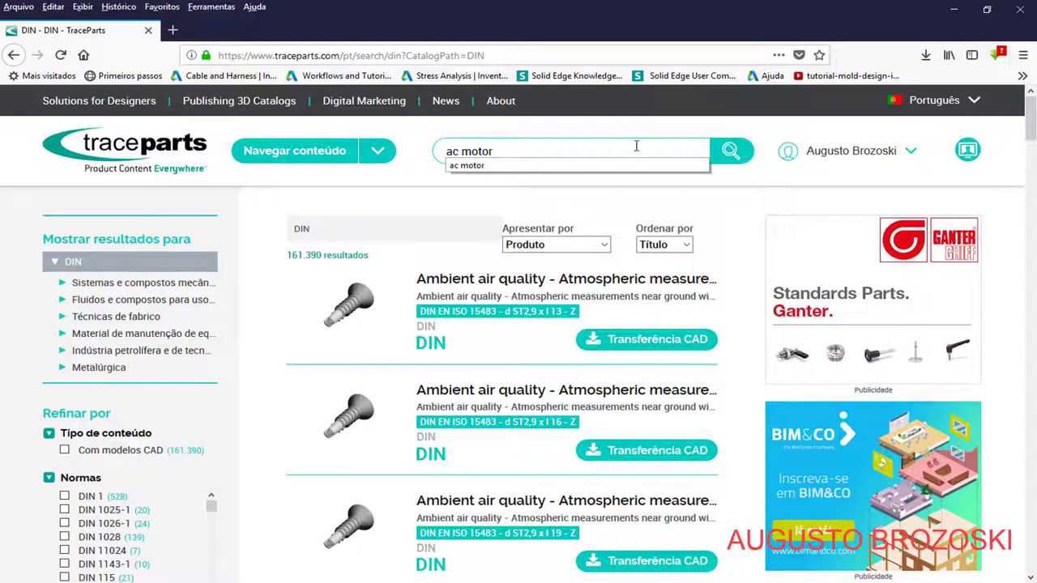
click(730, 157)
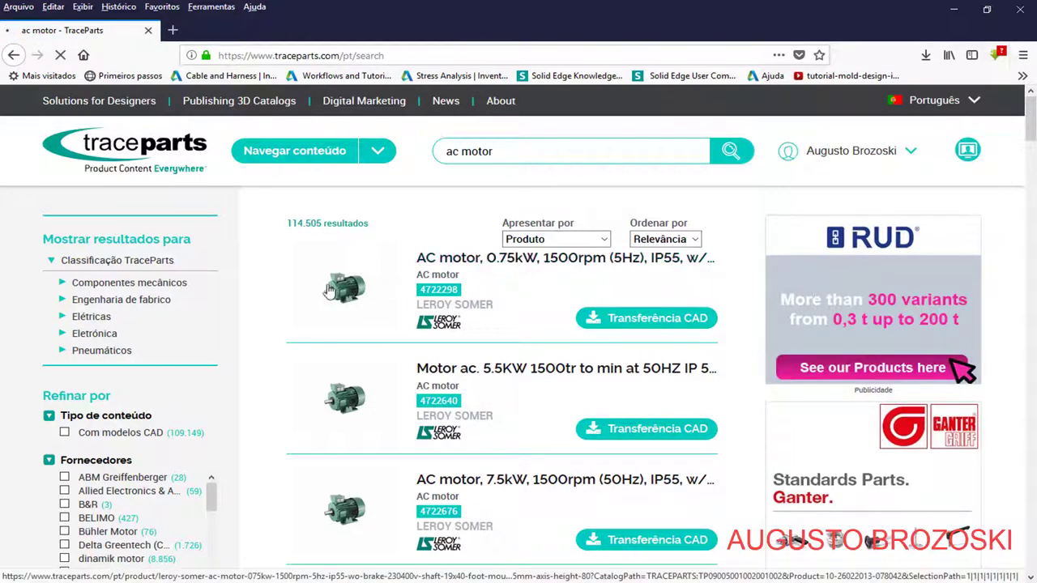
click(353, 301)
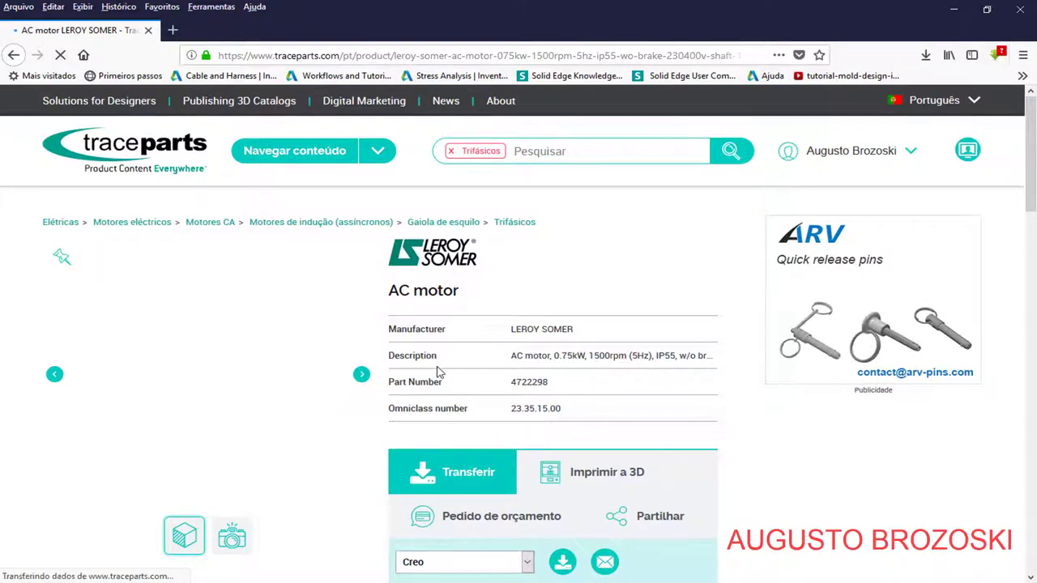
Select the 1.1 kW motor variant, part number 4722352, in the product selection and rotate its 3D preview
scroll(437, 371, down, 3)
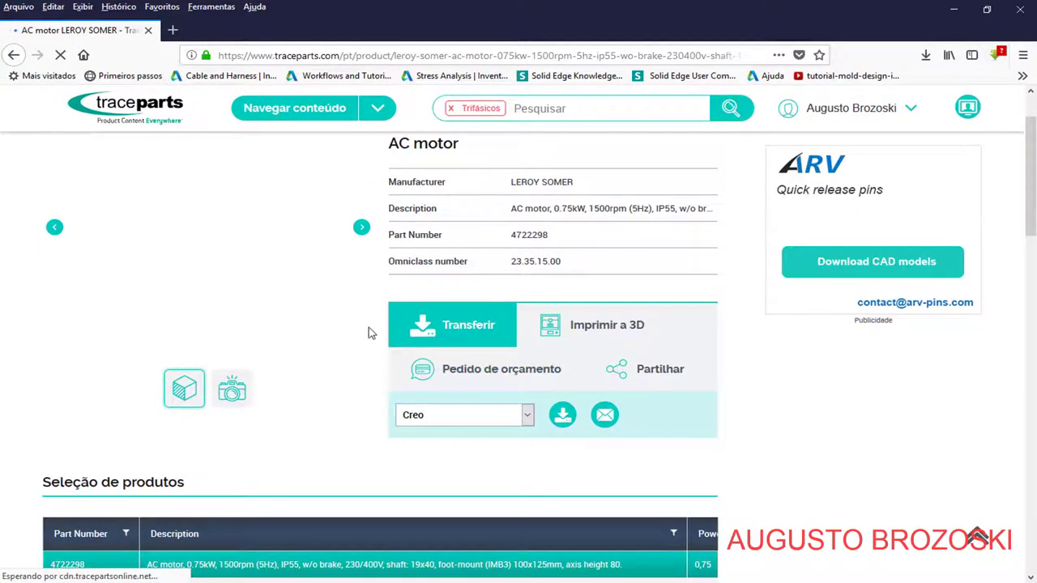
scroll(364, 333, down, 5)
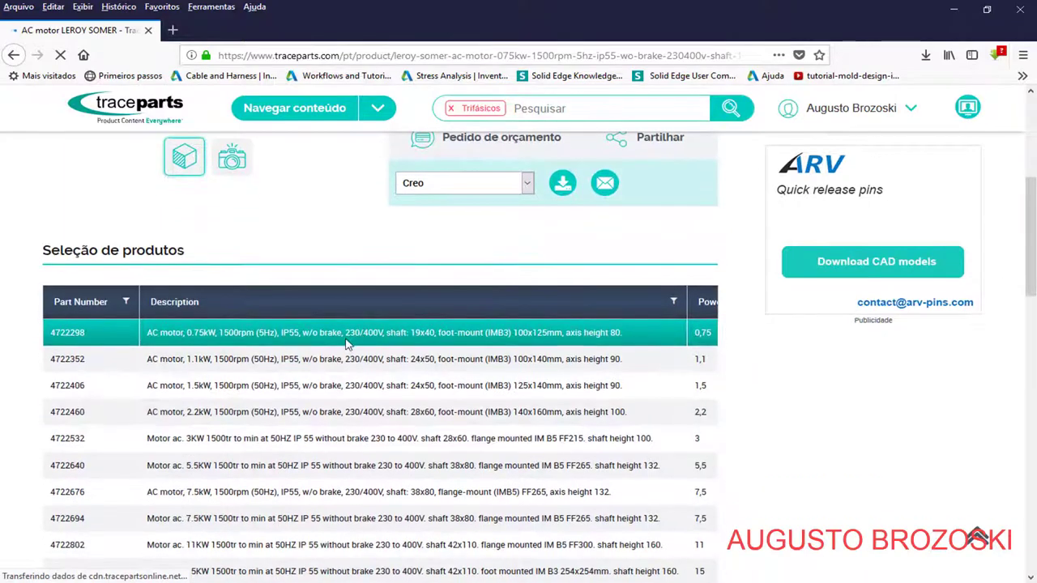
scroll(346, 342, down, 2)
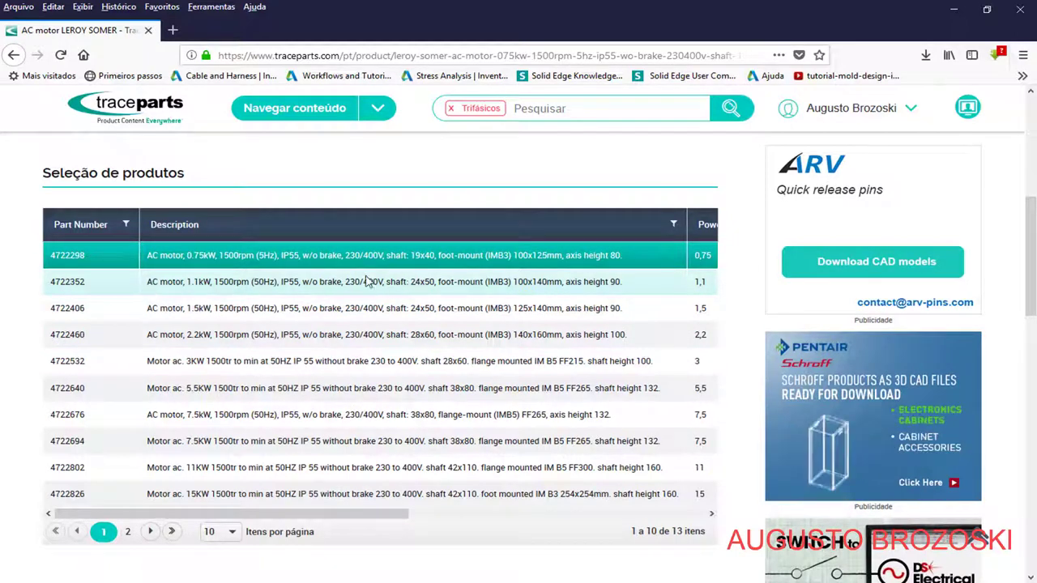
click(92, 288)
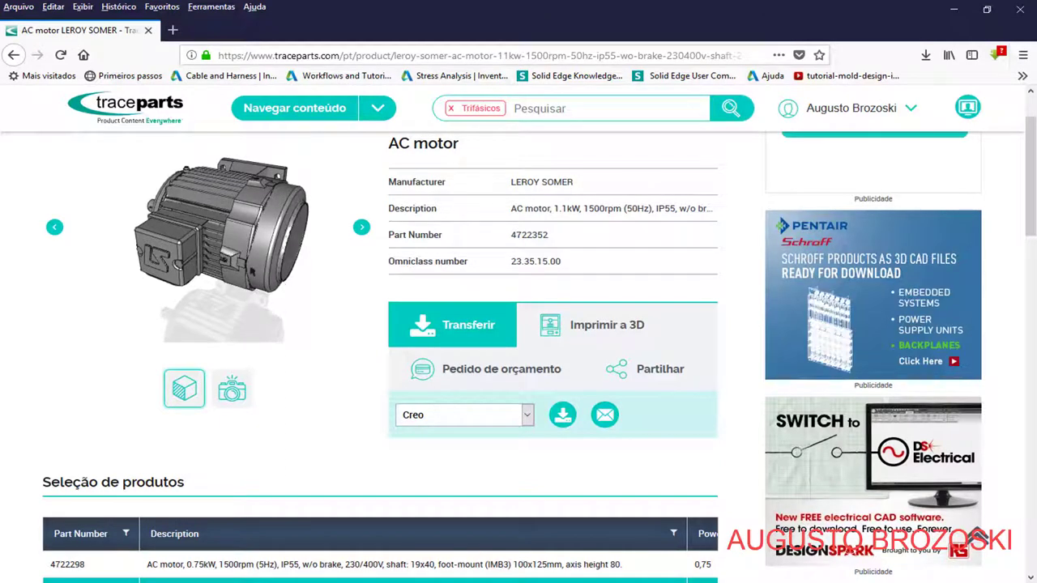
drag(249, 268, 321, 299)
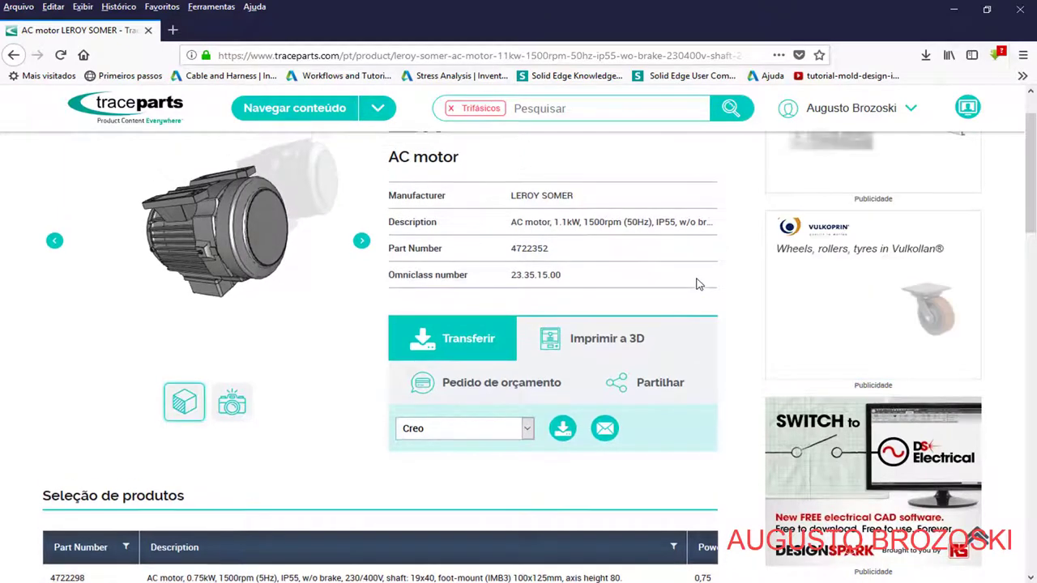
scroll(698, 284, up, 3)
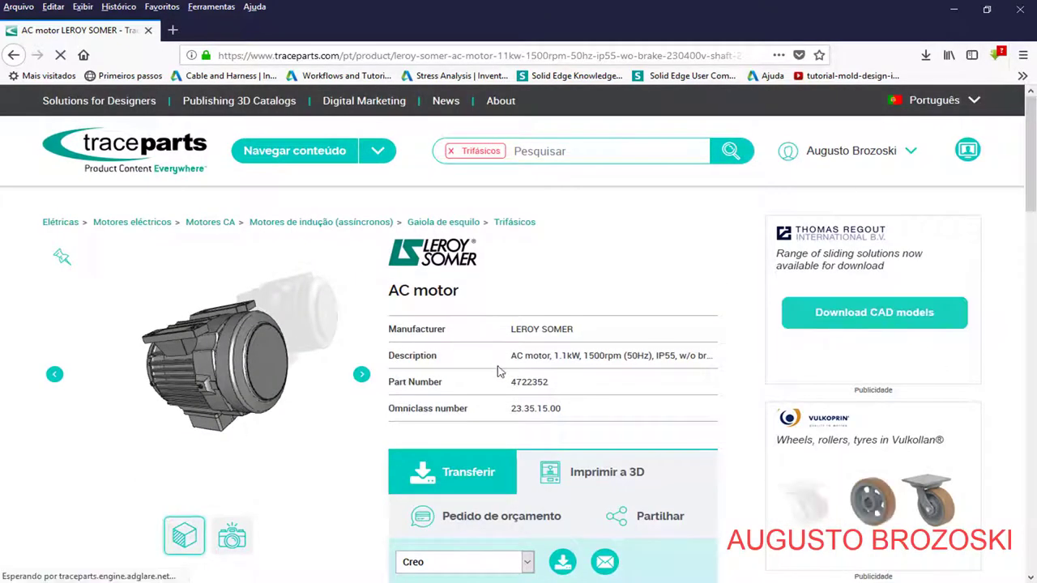
Look through the available CAD download formats for the 1.1 kW motor and choose Inventor
scroll(478, 348, down, 5)
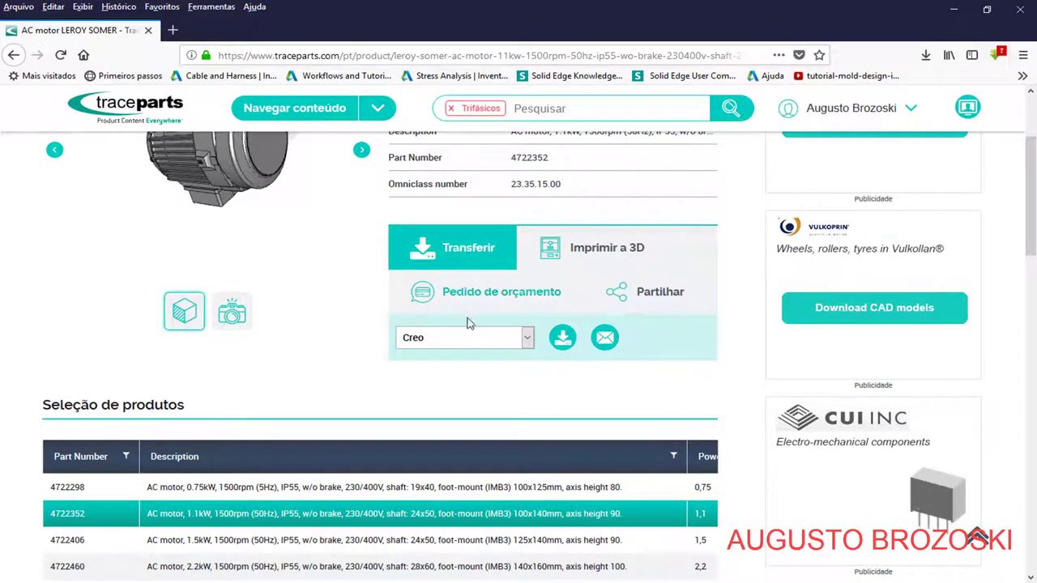
click(528, 339)
scroll(513, 338, up, 2)
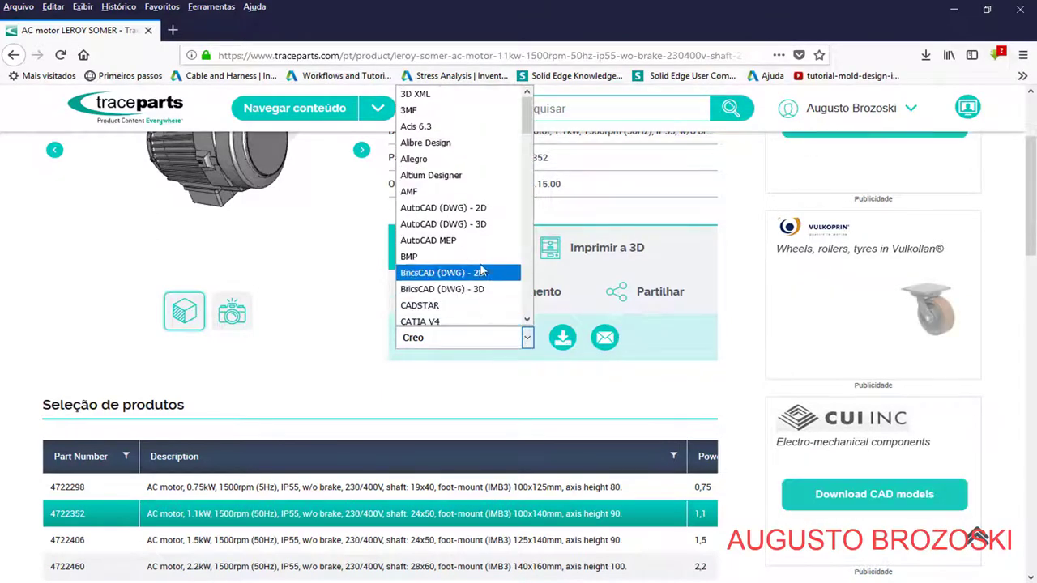
scroll(471, 217, down, 5)
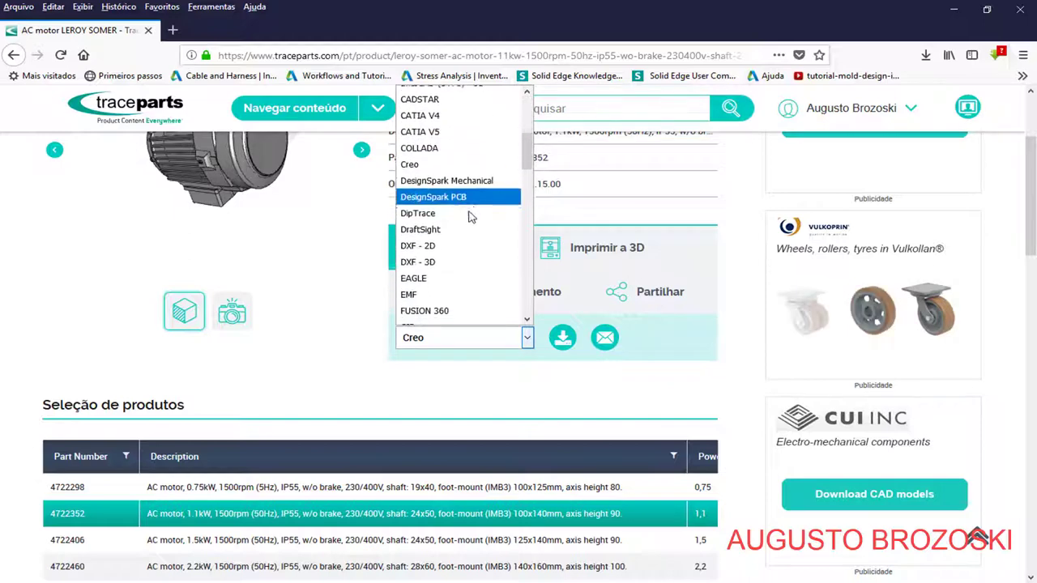
scroll(472, 223, down, 3)
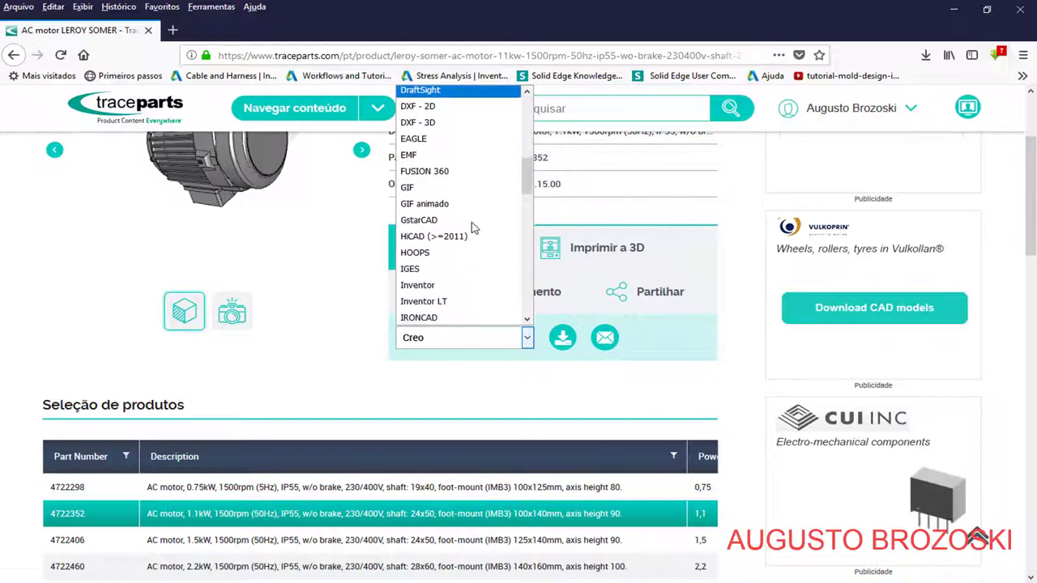
scroll(469, 223, down, 3)
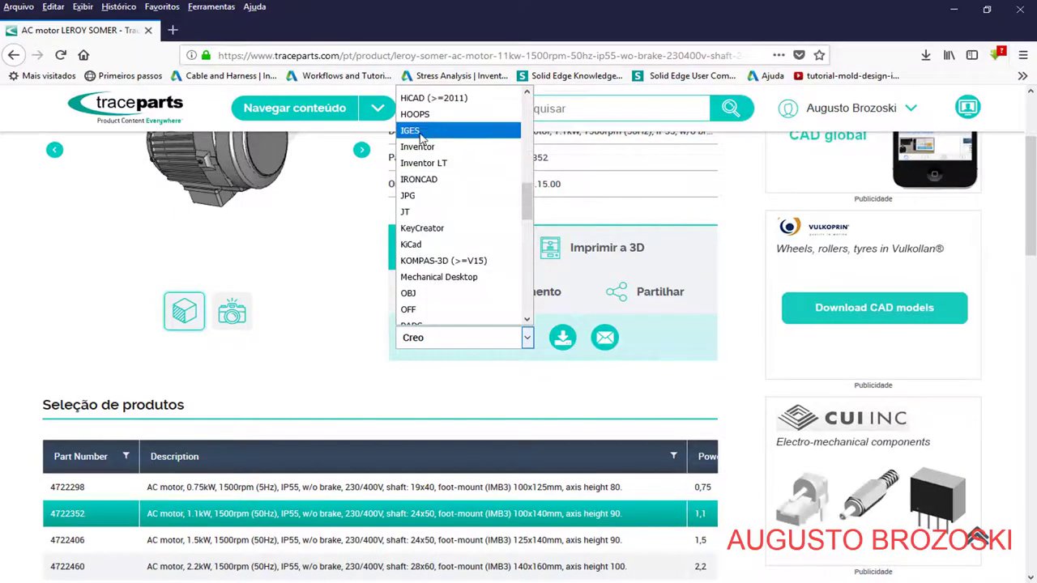
scroll(457, 239, down, 3)
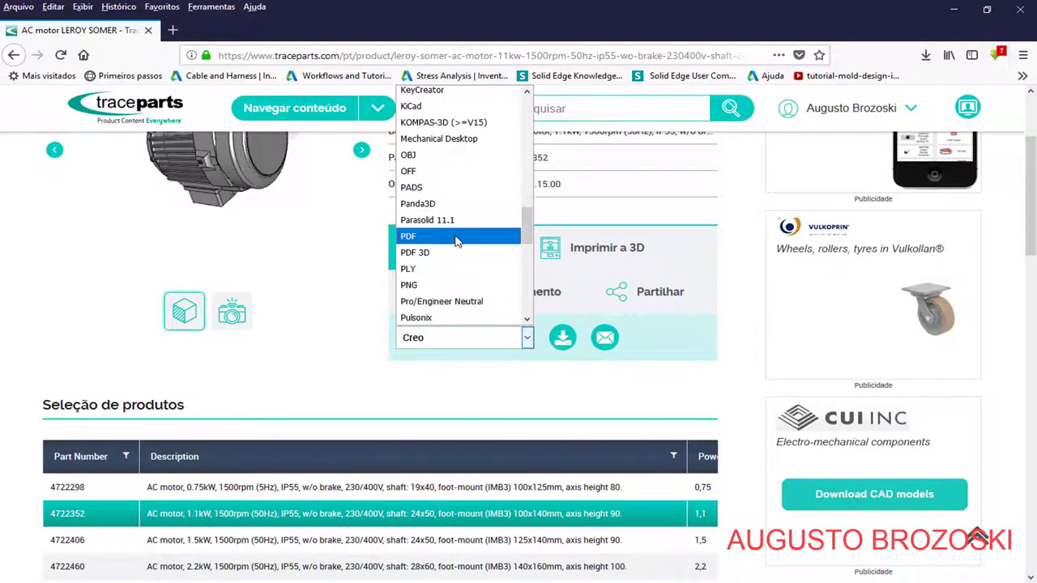
scroll(456, 241, down, 2)
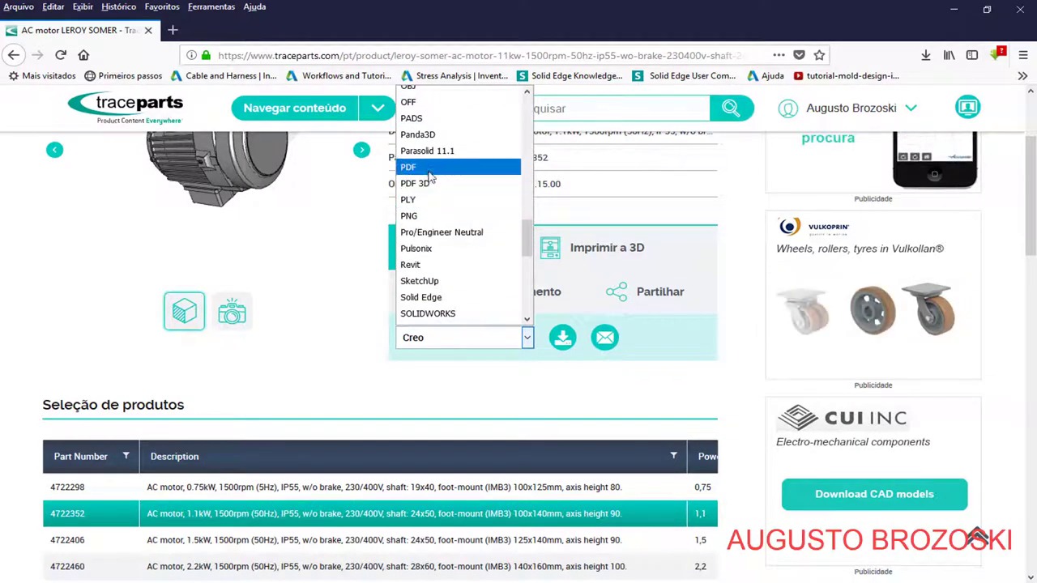
scroll(468, 240, down, 3)
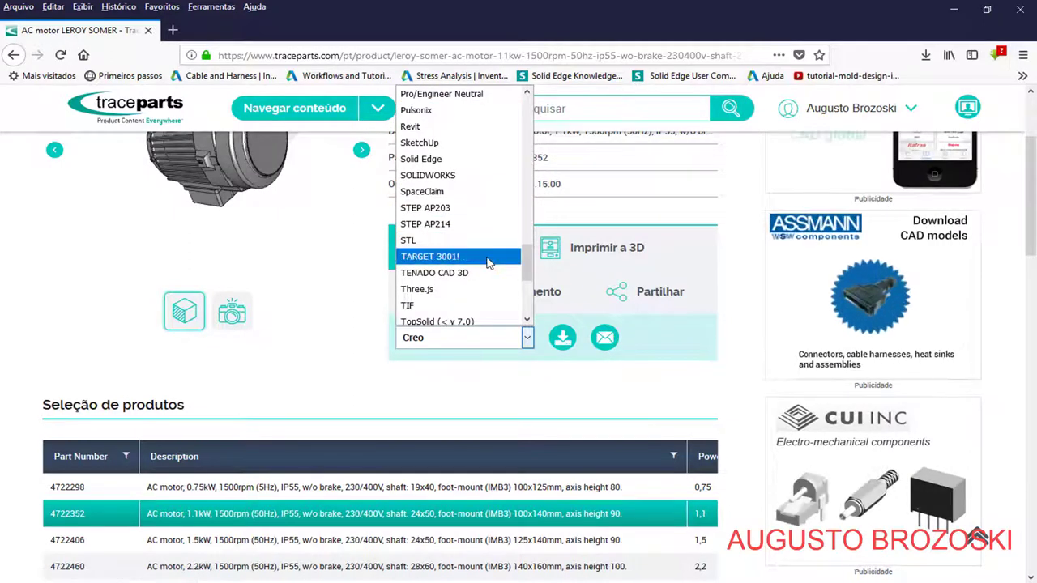
scroll(489, 263, up, 5)
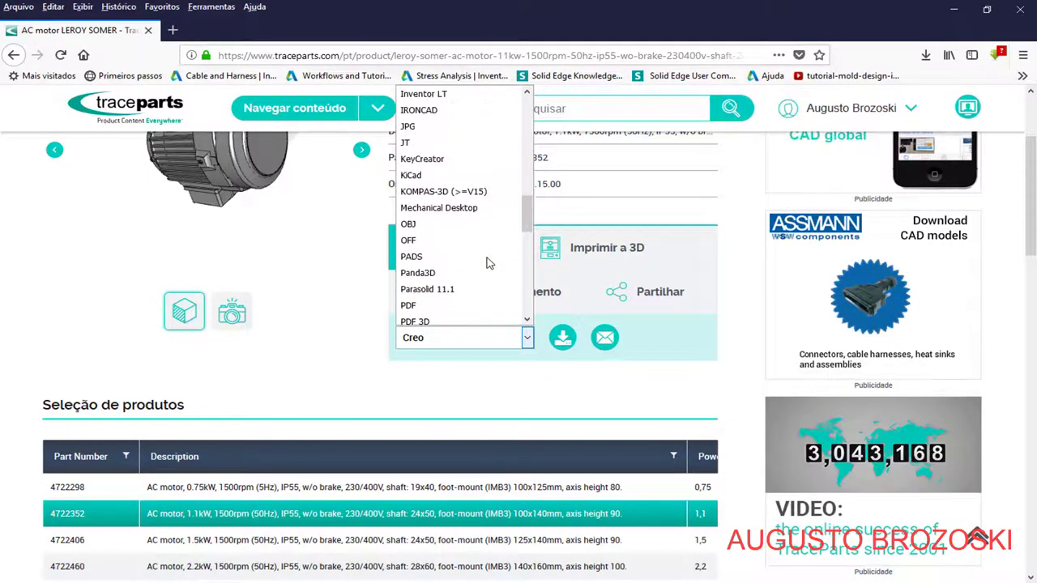
scroll(478, 259, up, 5)
scroll(429, 247, down, 2)
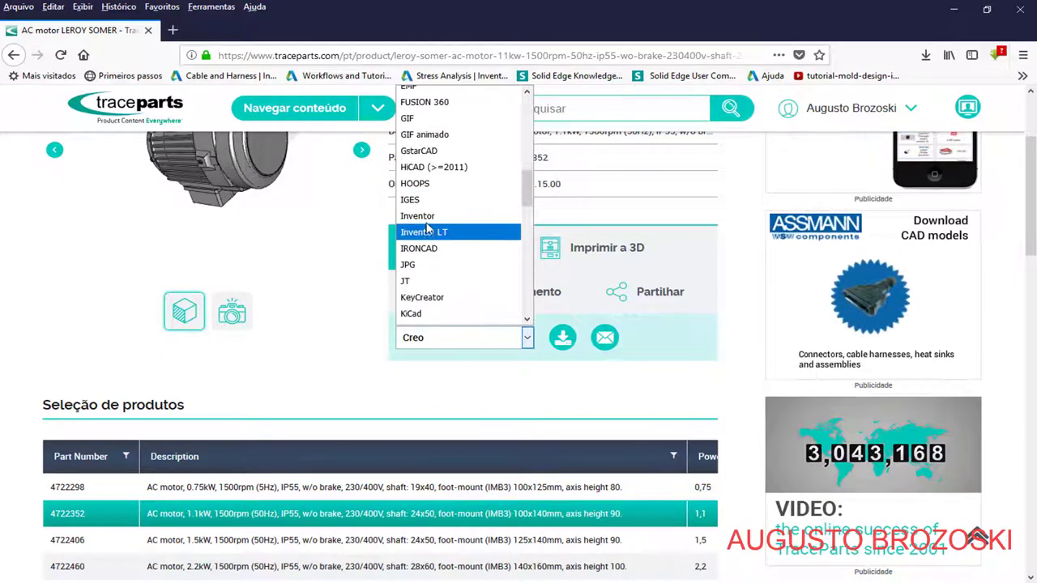
click(432, 216)
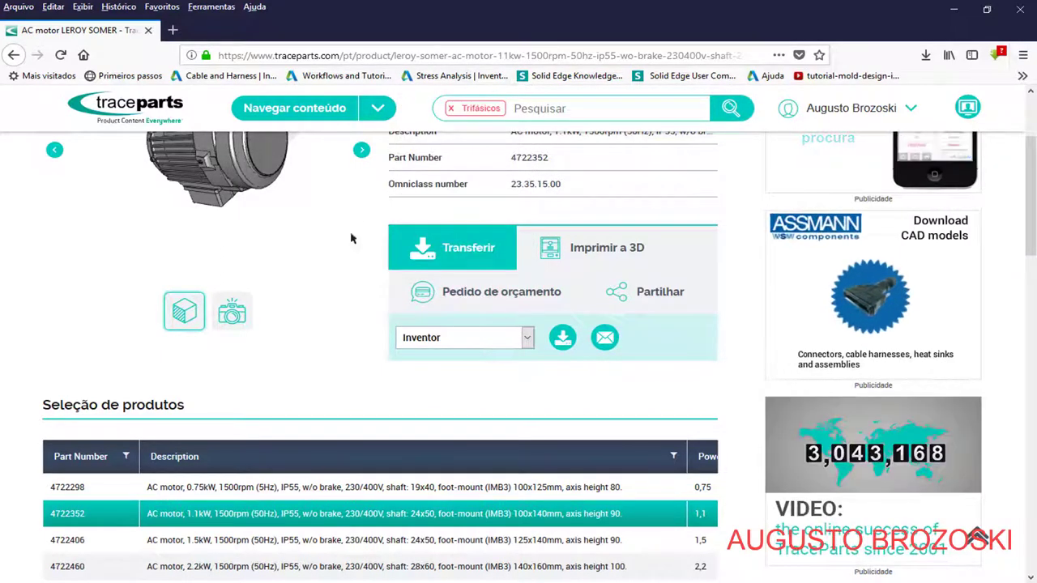
Request the motor's CAD model for download and choose to save the generated ZIP archive
mouse_move(880, 112)
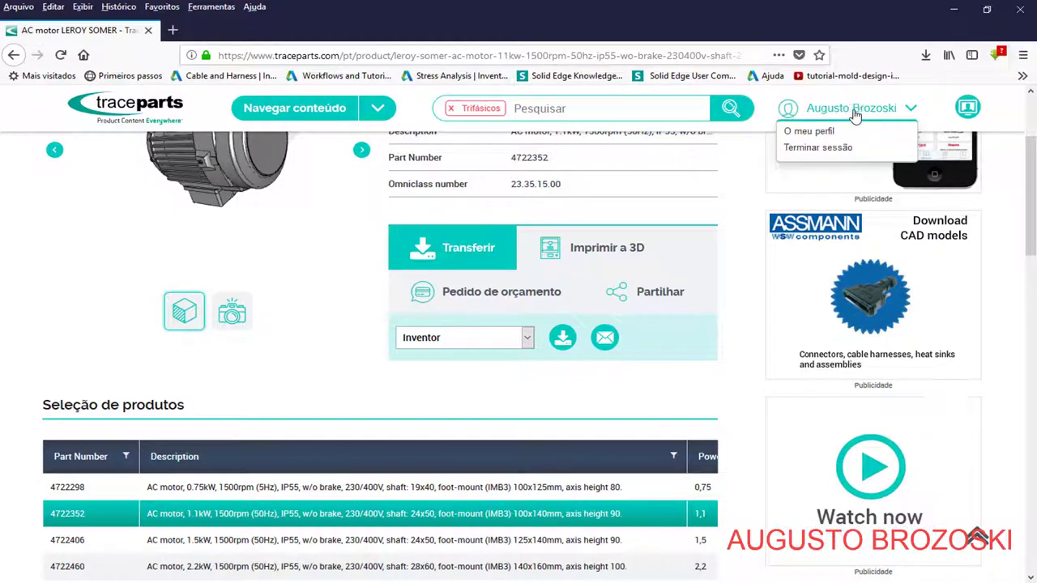
click(563, 337)
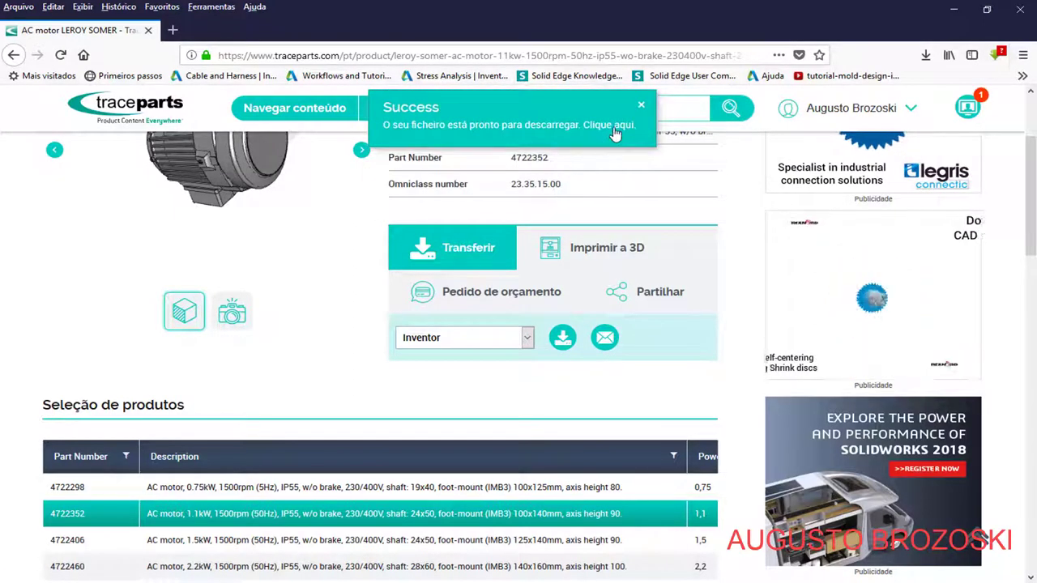
click(612, 130)
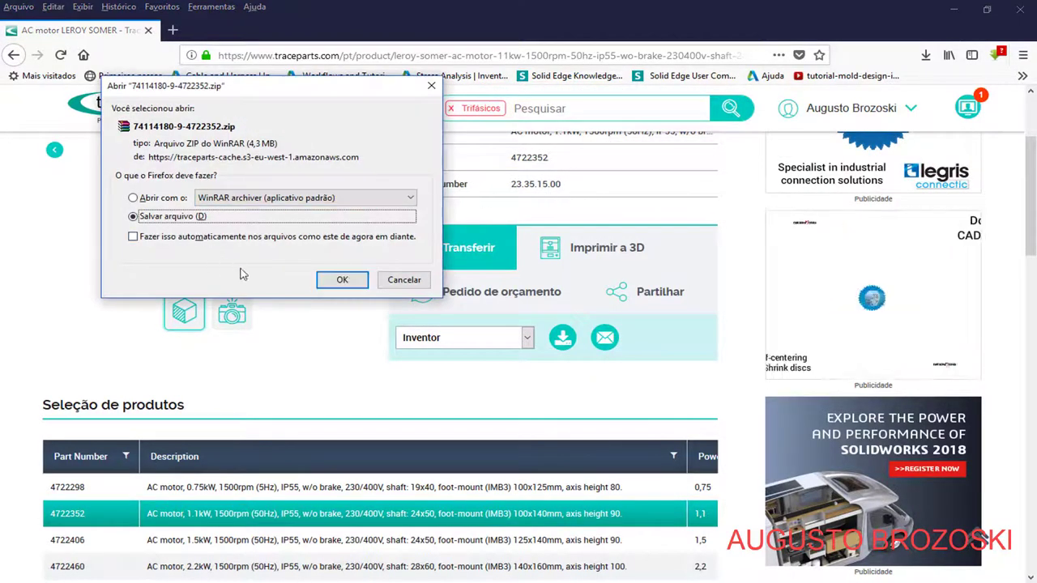
click(341, 279)
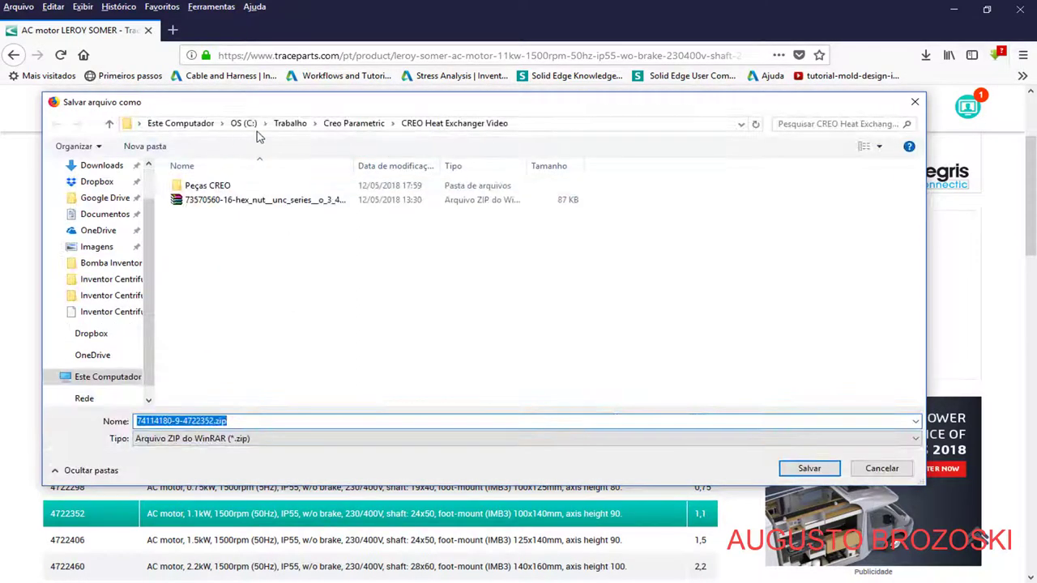
Save 74114180-9-4722352.zip in the AC Motor folder under Trabalho, Autodesk Inventor, Inventor Centrifugal Pump Video
click(294, 123)
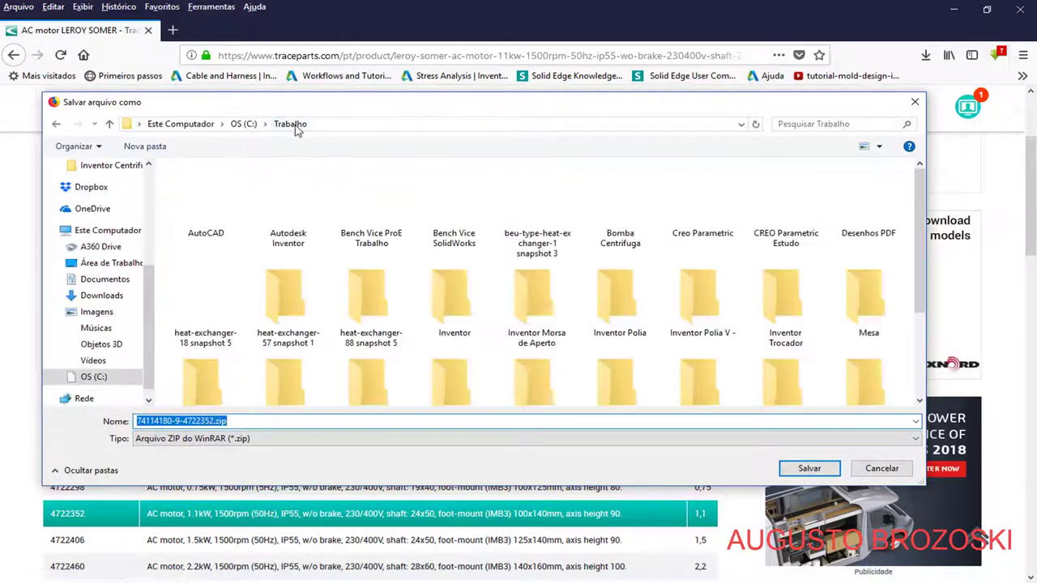
double_click(288, 218)
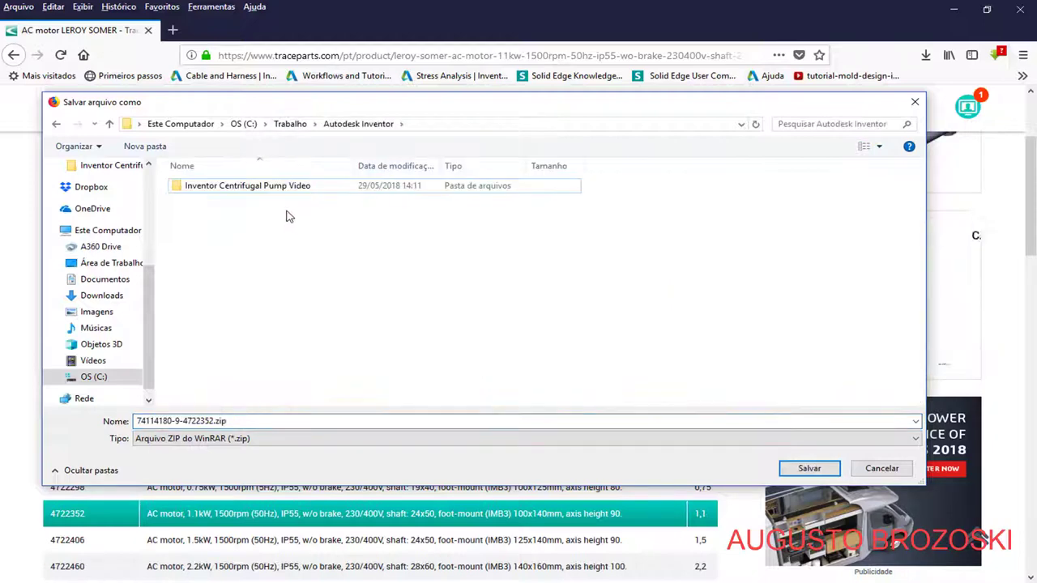
click(266, 187)
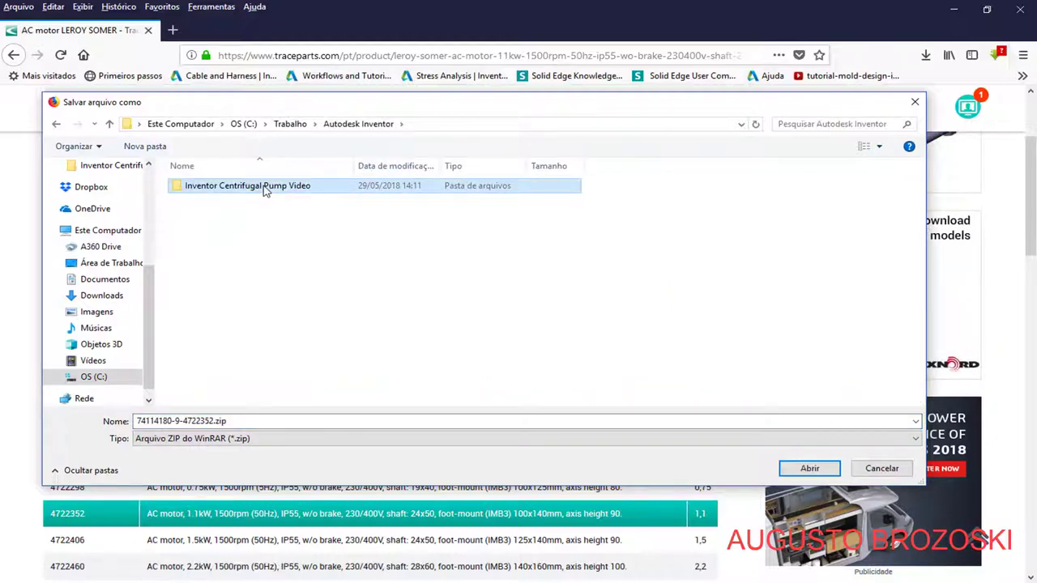
double_click(264, 187)
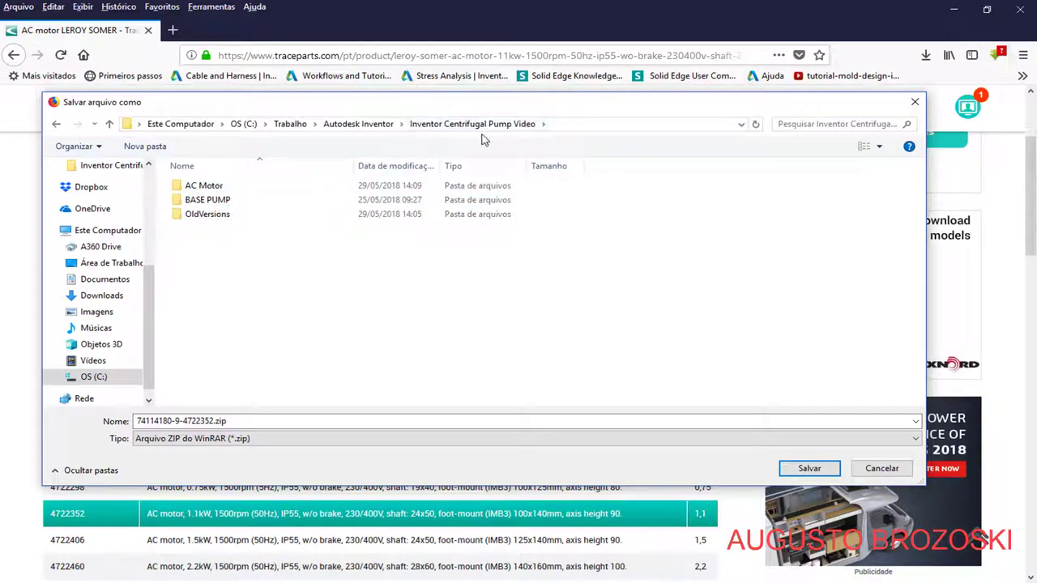
double_click(212, 188)
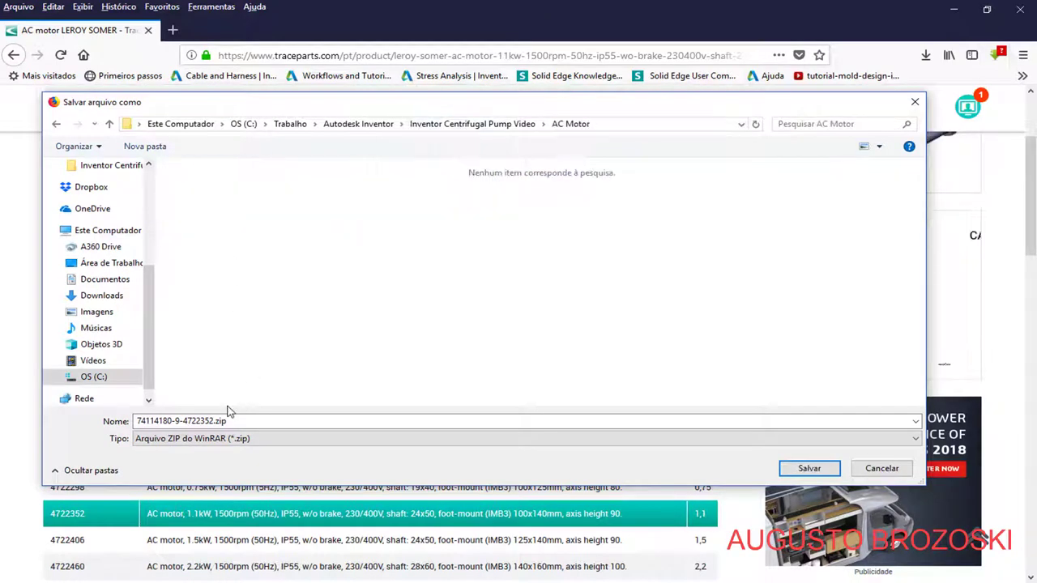
click(810, 469)
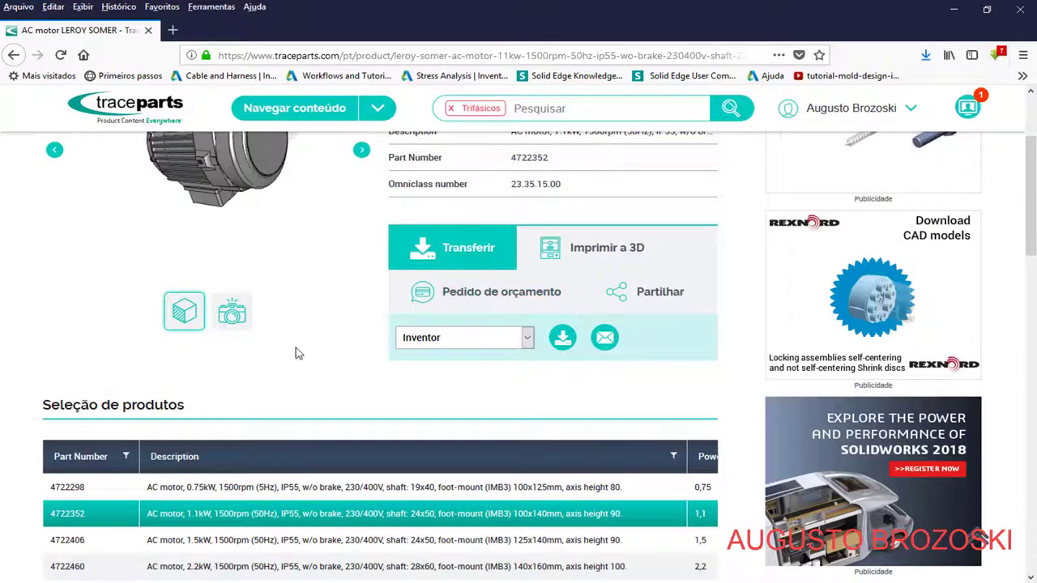
Show all catalogues and look through the generic classifications and the standards
scroll(359, 384, up, 3)
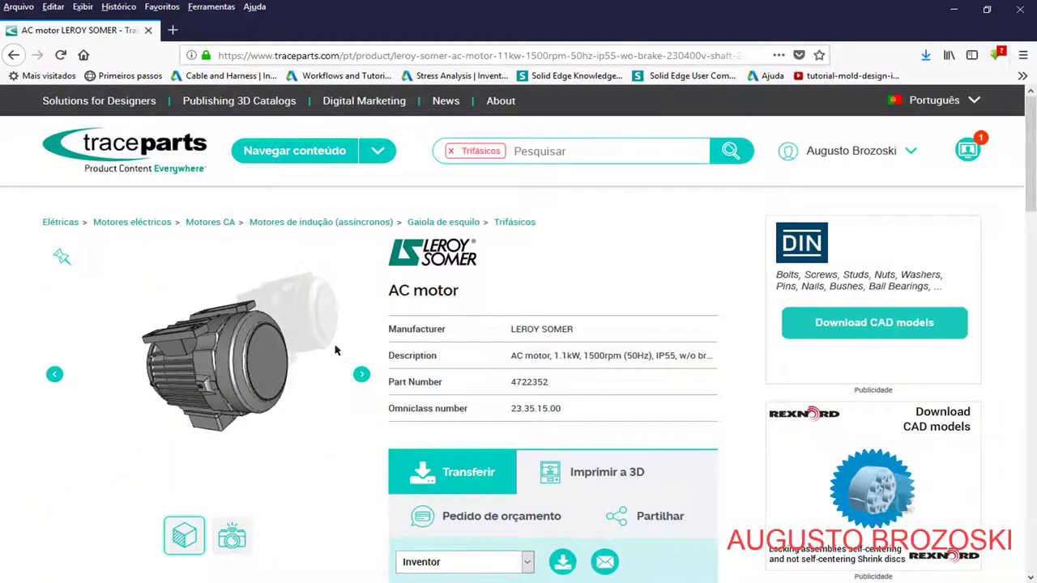
click(451, 151)
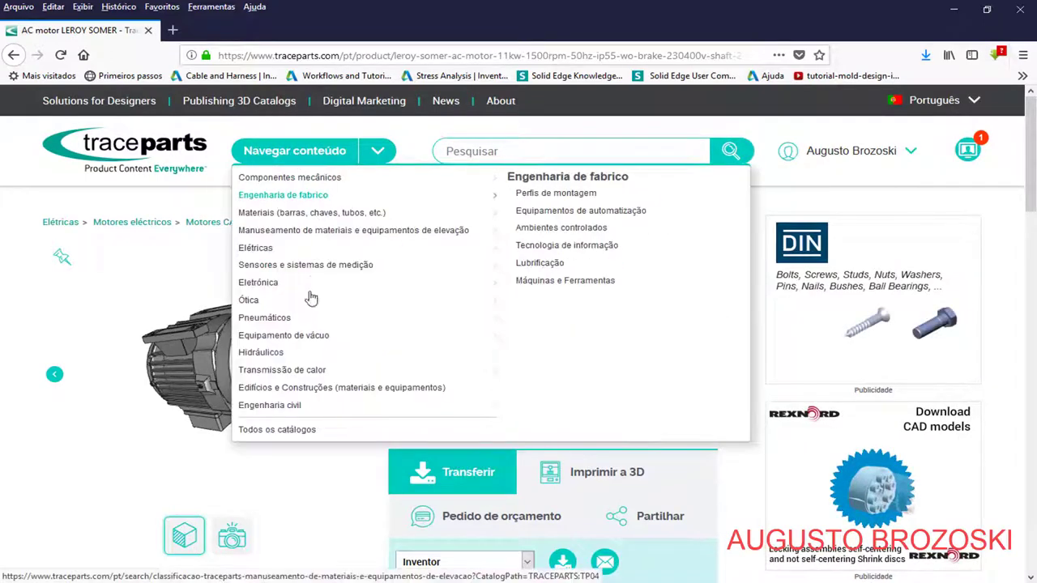
click(306, 431)
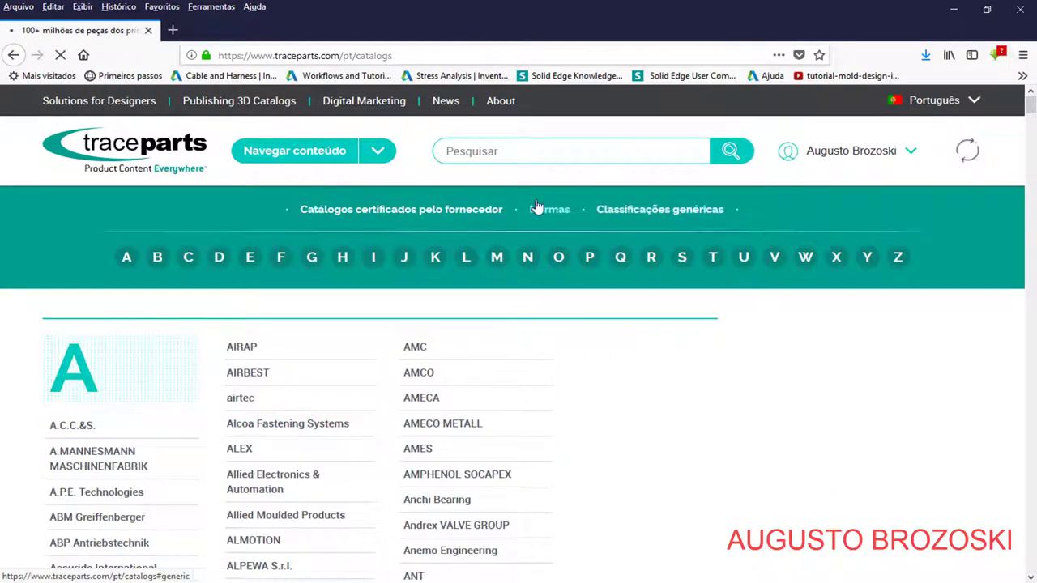
click(678, 212)
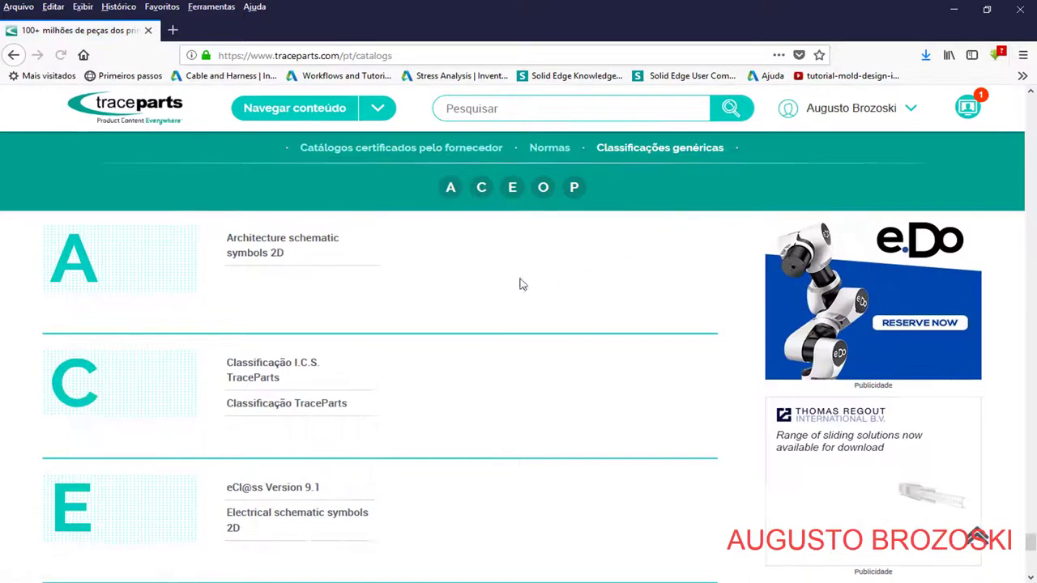
scroll(273, 419, down, 3)
scroll(273, 416, down, 2)
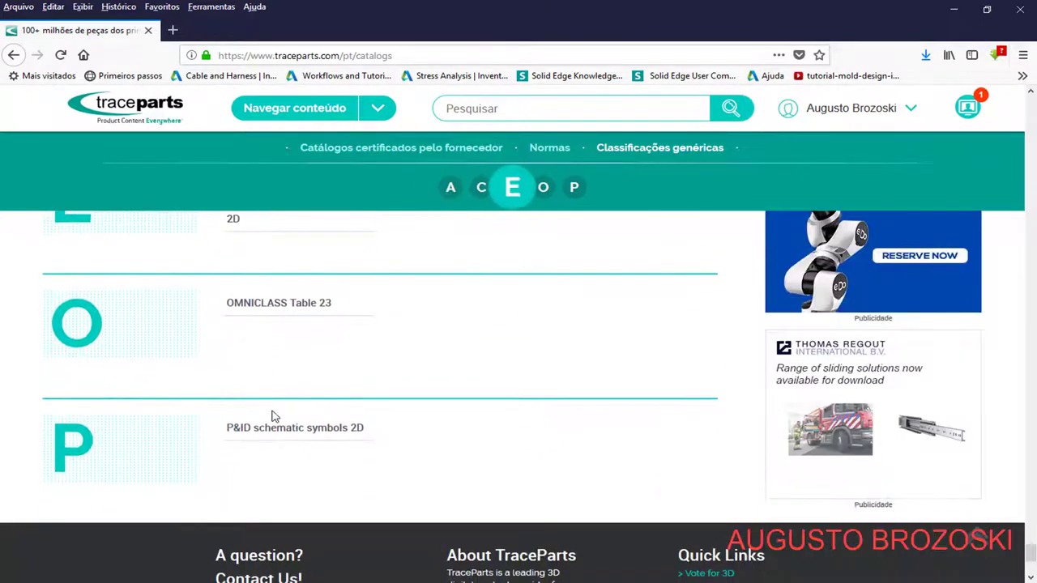
scroll(331, 386, up, 3)
click(549, 147)
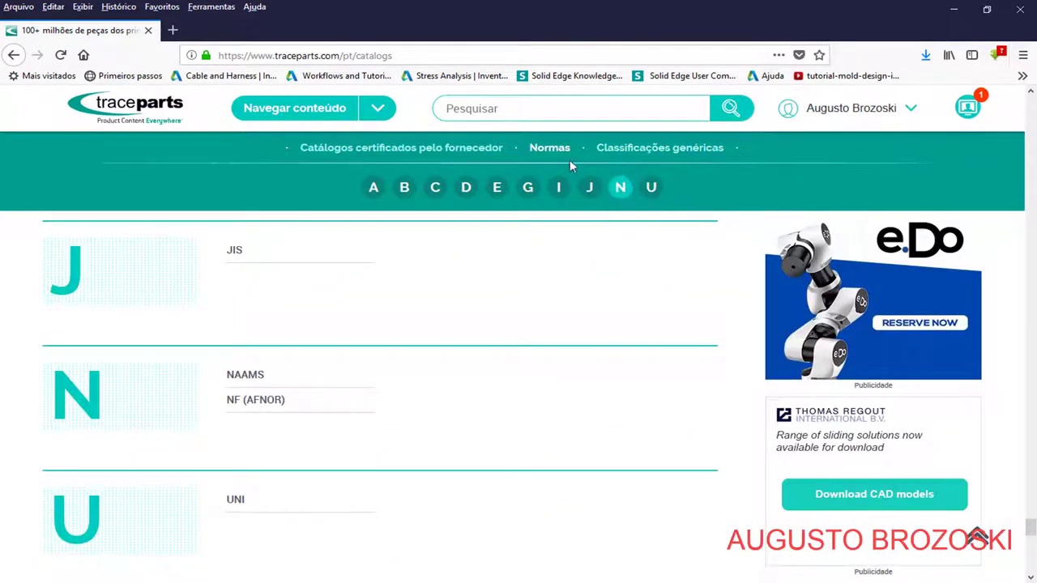
click(543, 149)
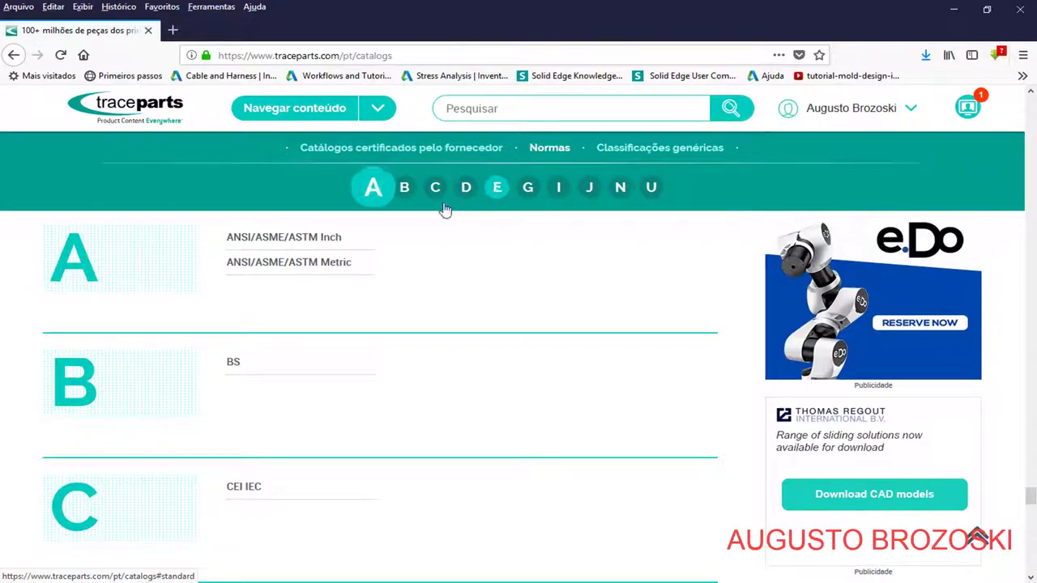
Look through the supplier-certified catalogues listed under A and the start of B
click(429, 150)
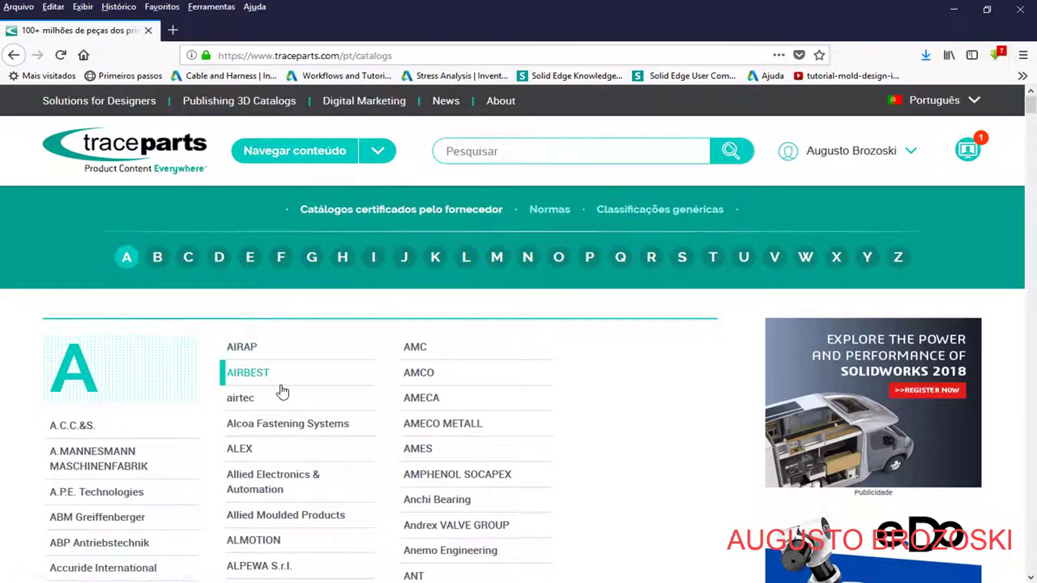
scroll(279, 388, down, 4)
scroll(260, 389, down, 4)
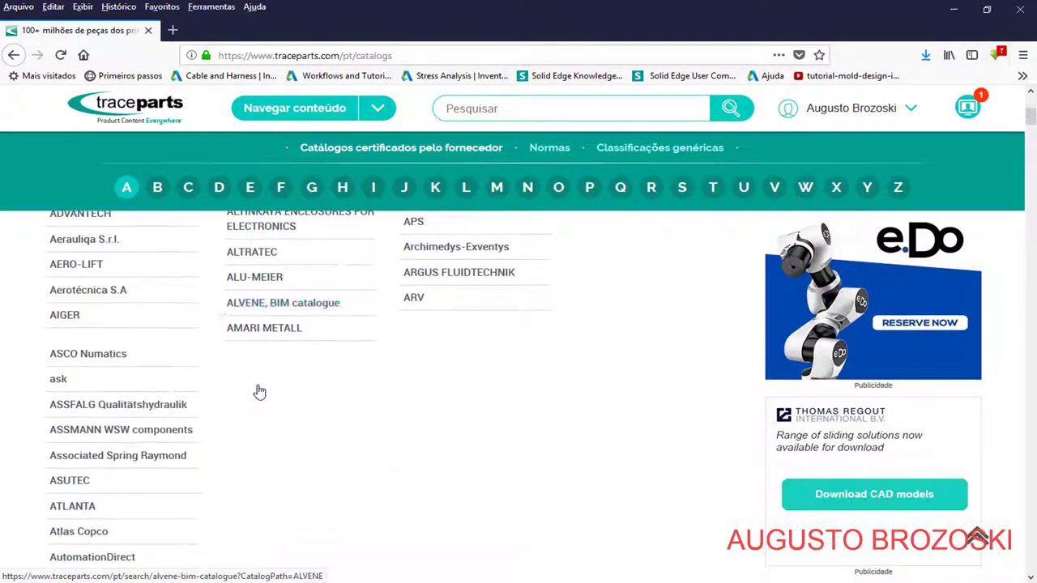
scroll(122, 420, down, 2)
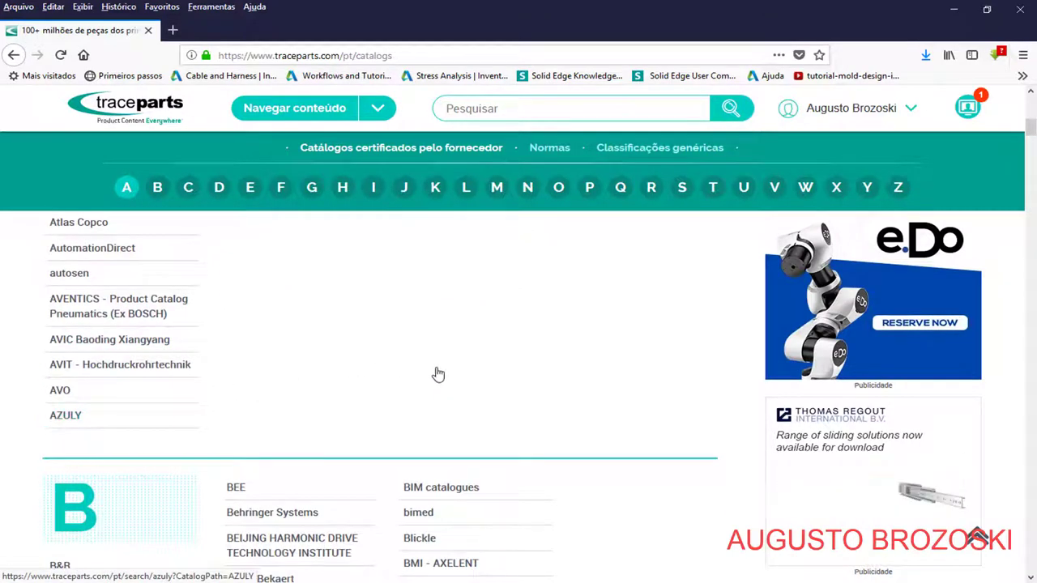
scroll(497, 367, up, 6)
scroll(481, 366, up, 4)
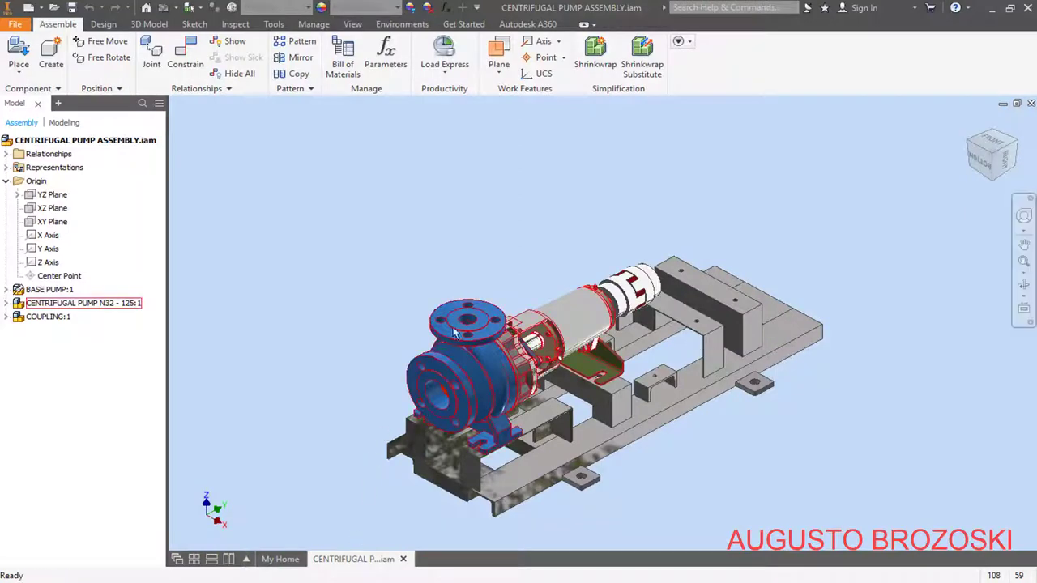
Extract 74114180-9-4722352.zip directly into the AC Motor folder while browsing all file types for opening
click(53, 10)
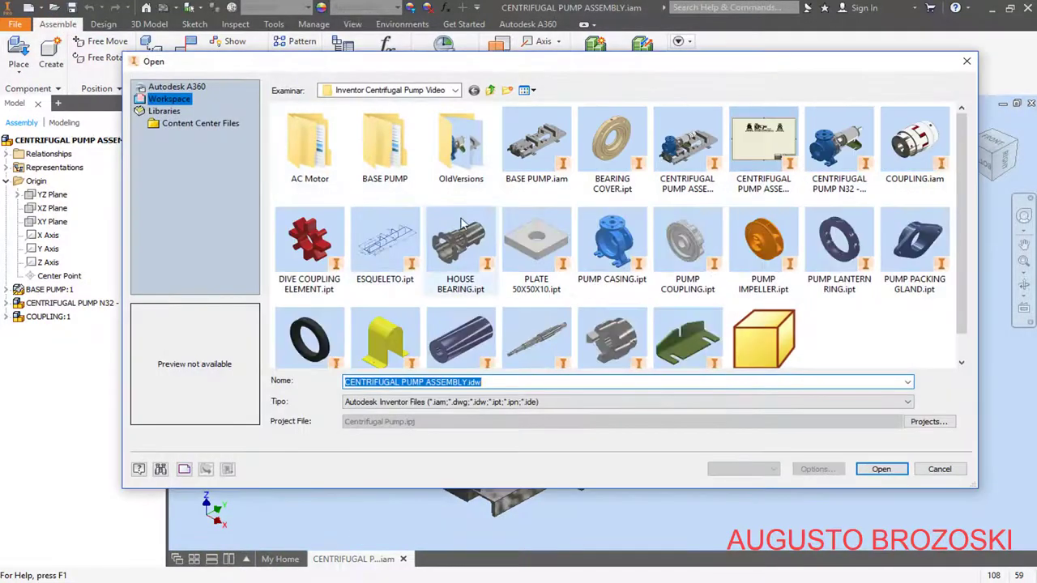
double_click(315, 162)
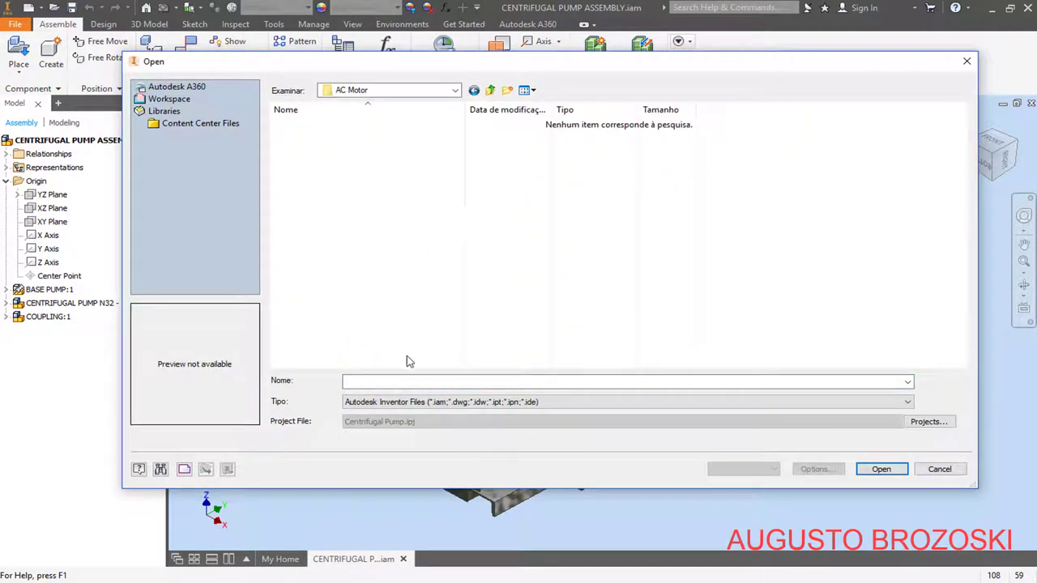
click(907, 402)
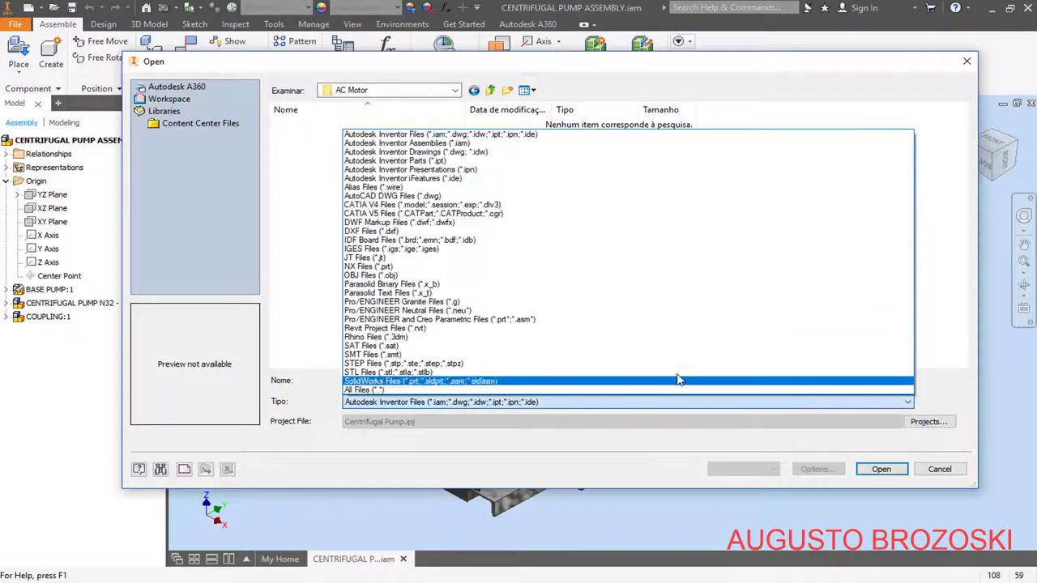
click(381, 392)
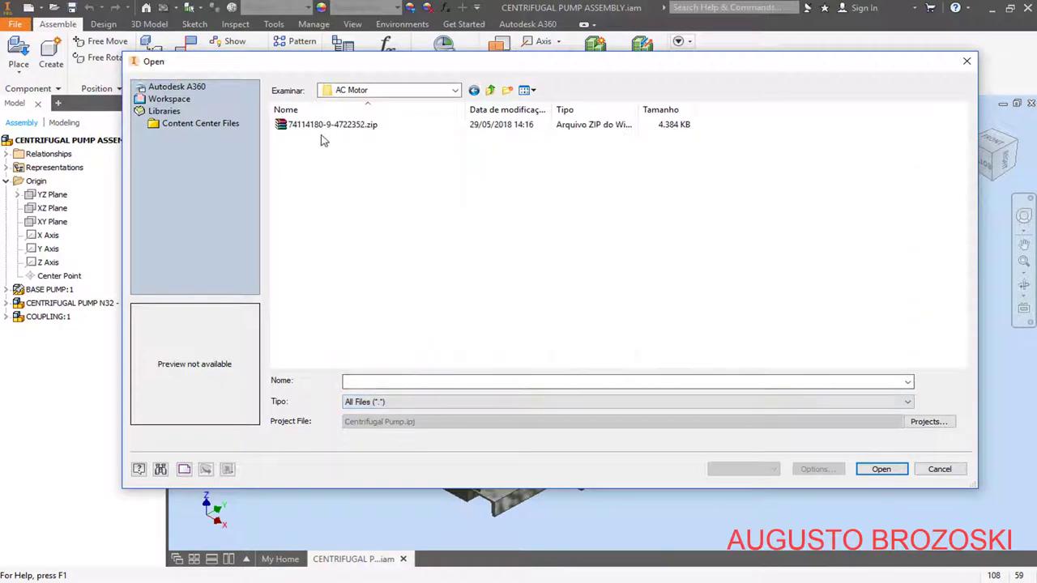
click(349, 126)
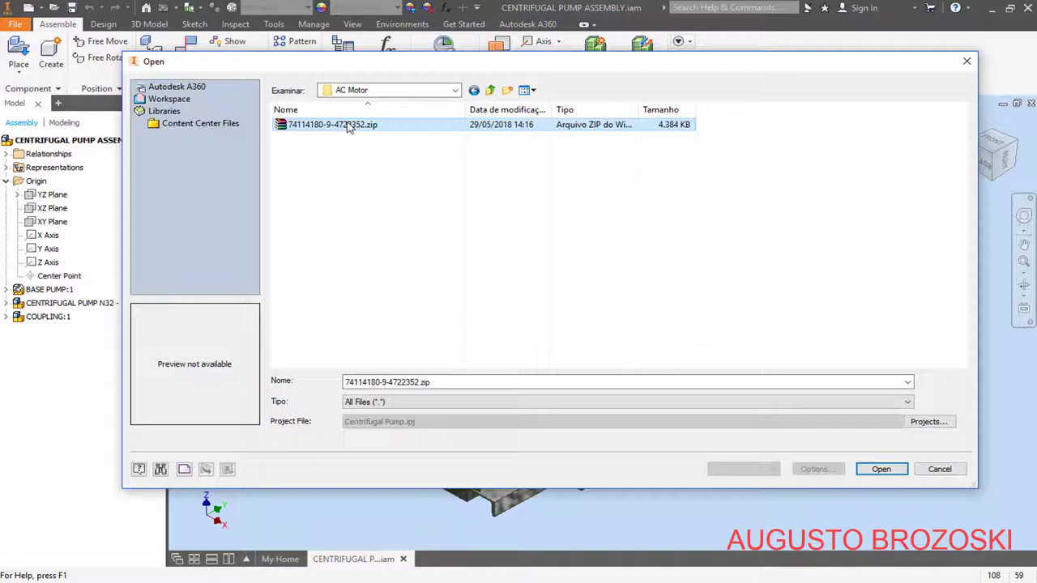
right_click(349, 128)
mouse_move(409, 230)
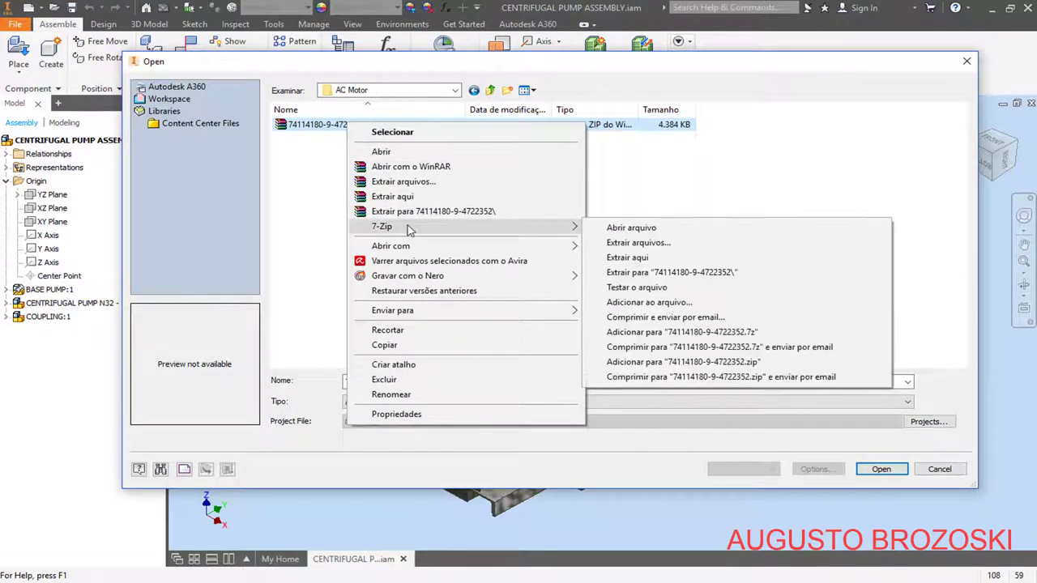
click(627, 257)
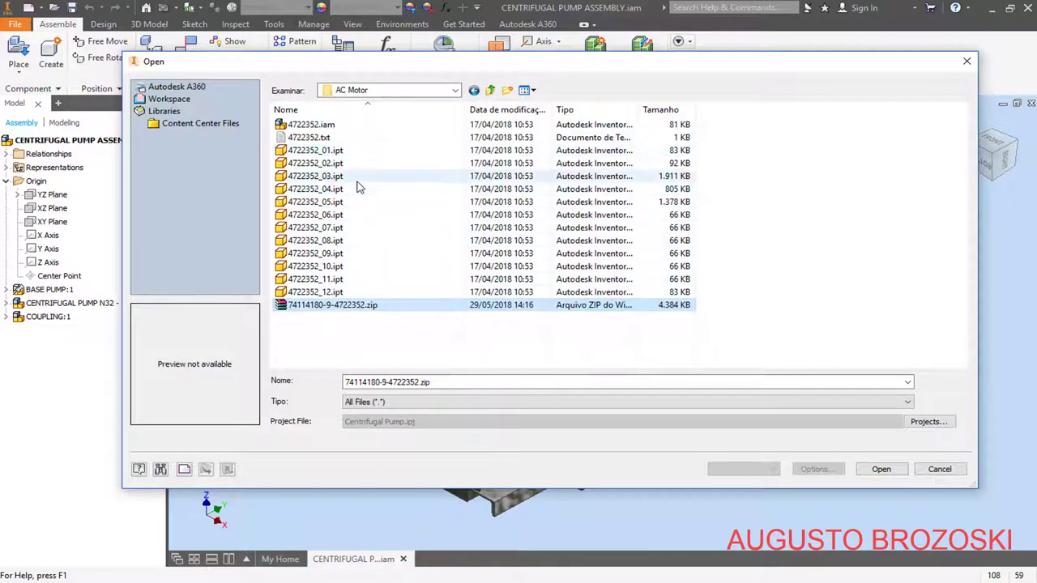
Display the AC Motor folder's files as large icons and open the motor assembly 4722352.iam
click(528, 90)
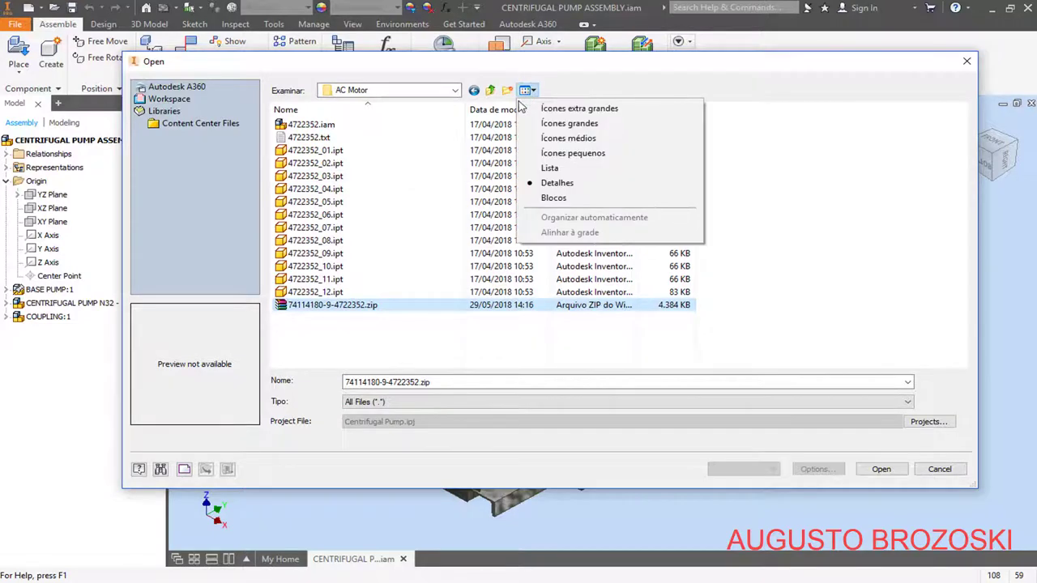
click(567, 123)
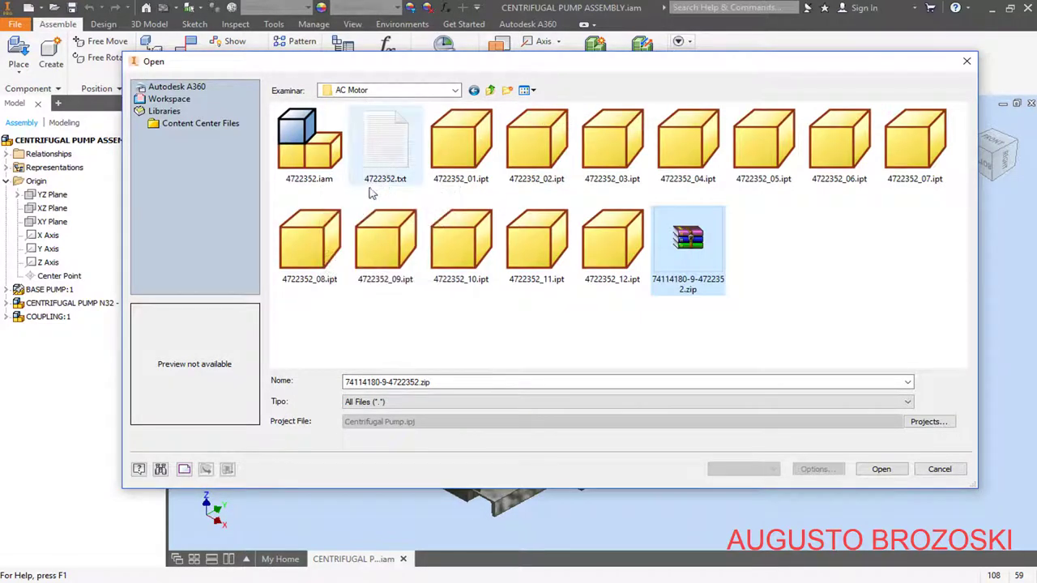
click(320, 154)
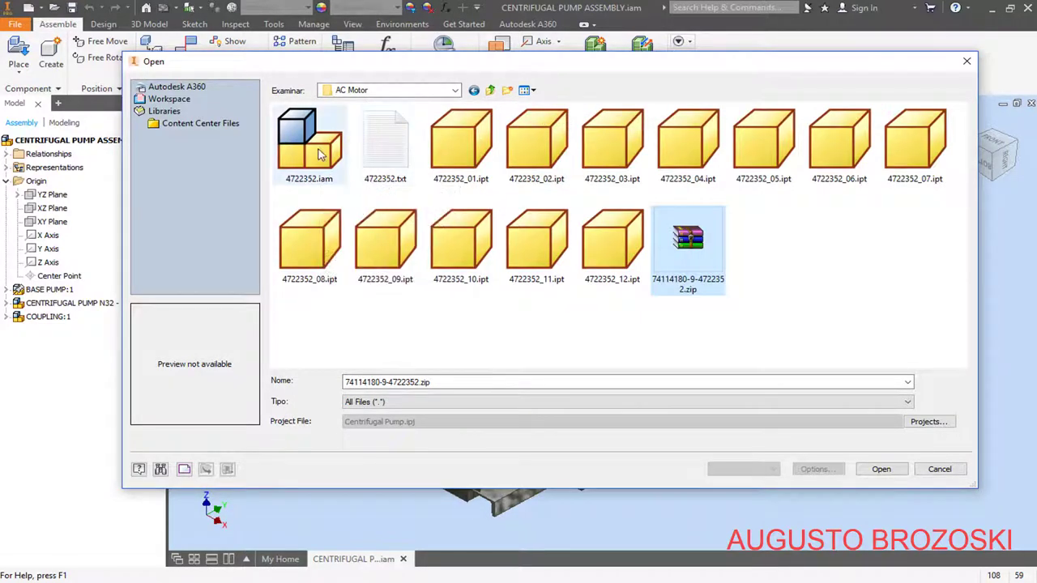
click(881, 469)
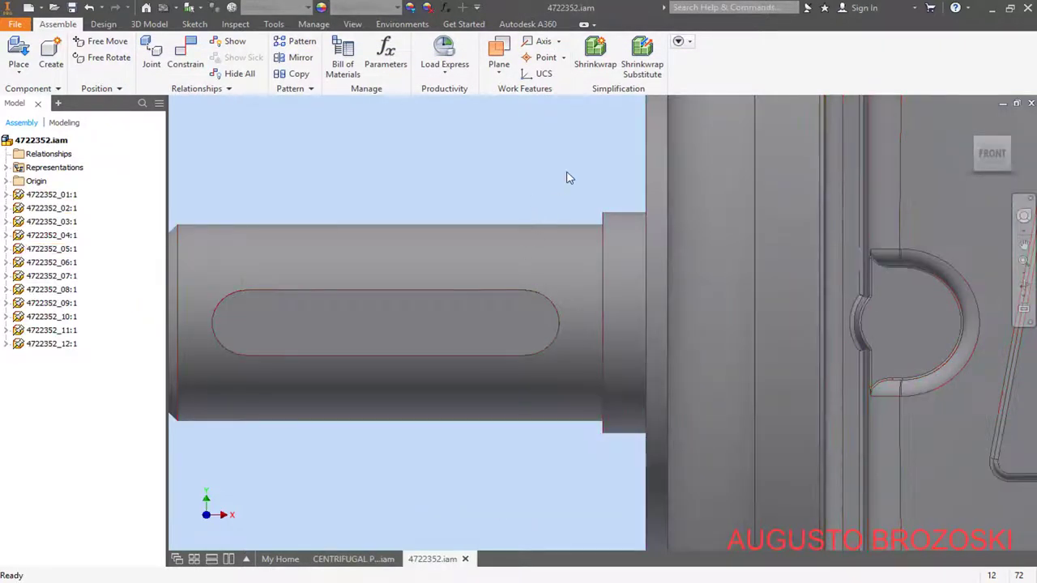
Orient the motor isometrically with its feet down and shaft facing forward, and set this as the home view with Fit to View
key(F6)
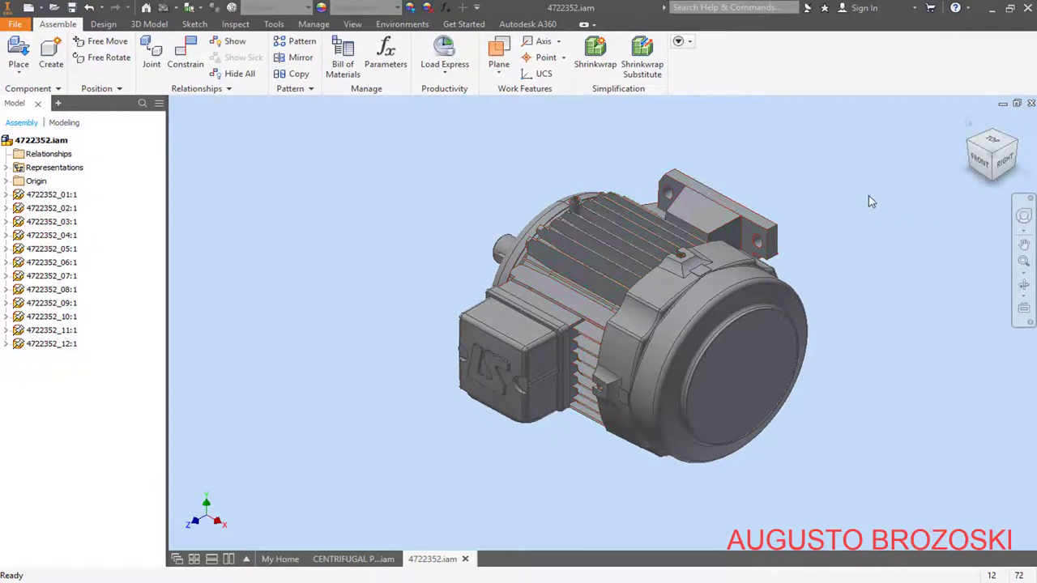
click(982, 162)
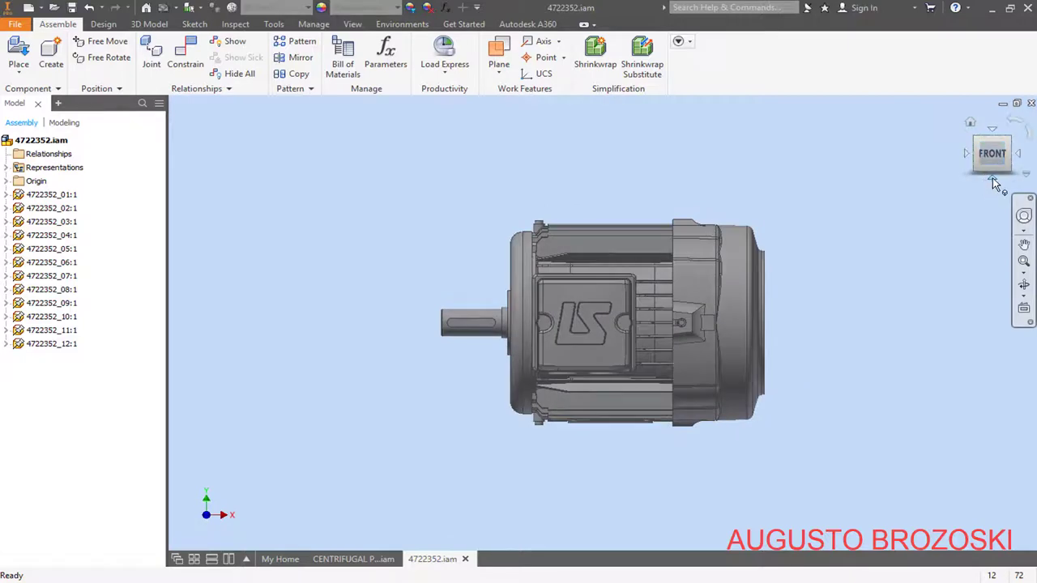
click(992, 178)
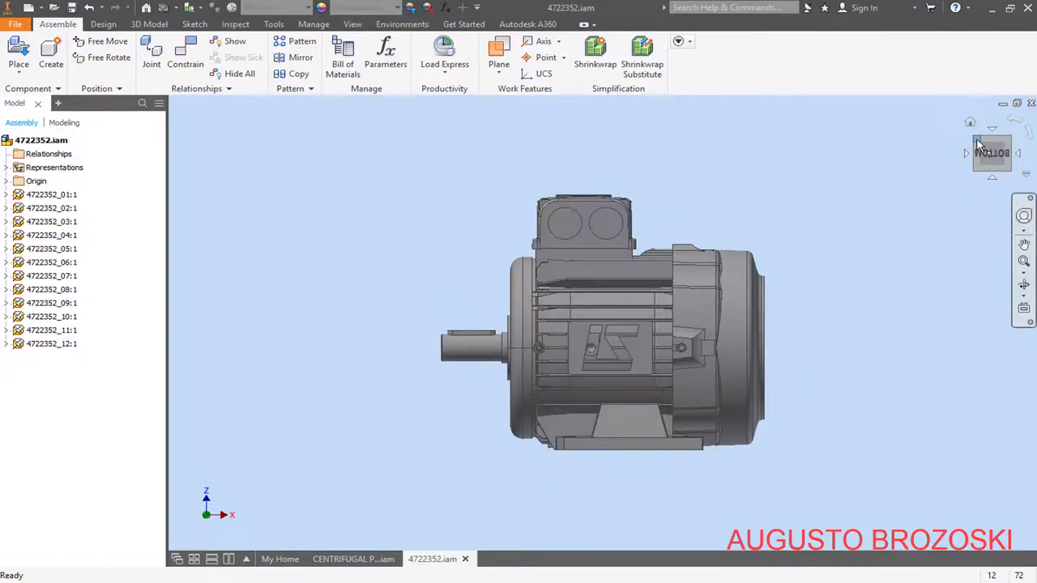
click(977, 144)
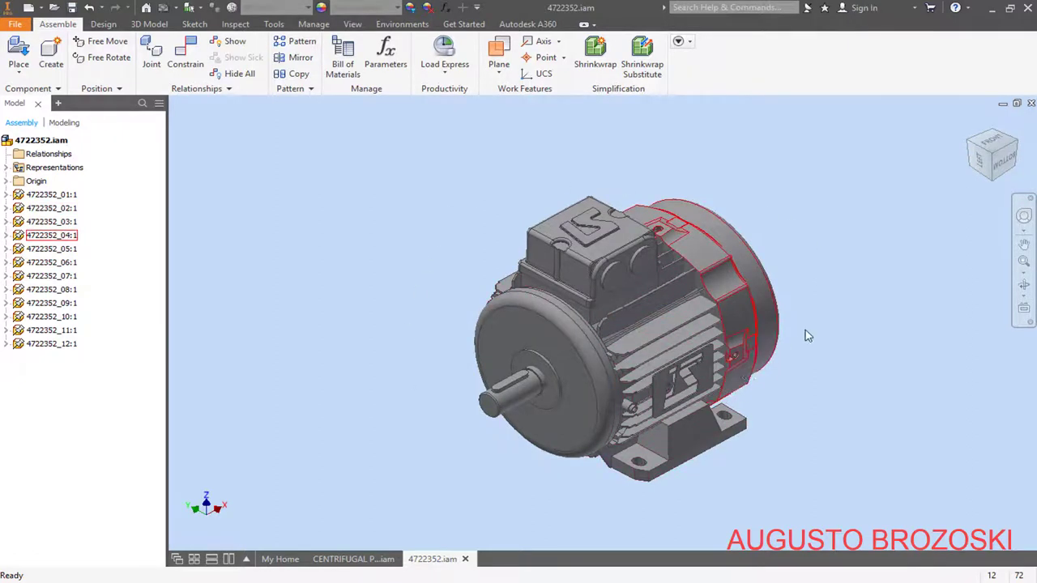
right_click(979, 166)
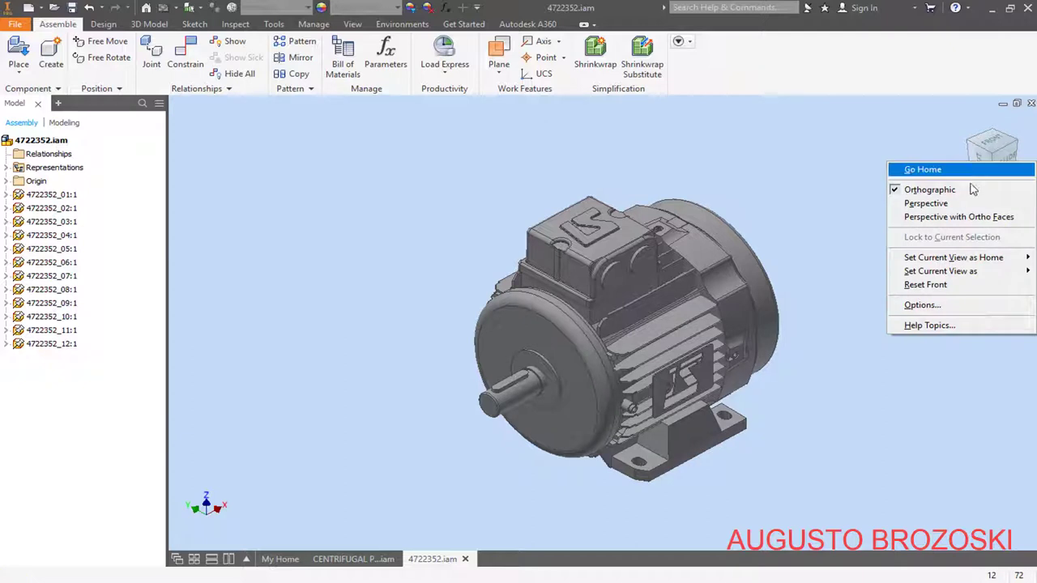
mouse_move(928, 264)
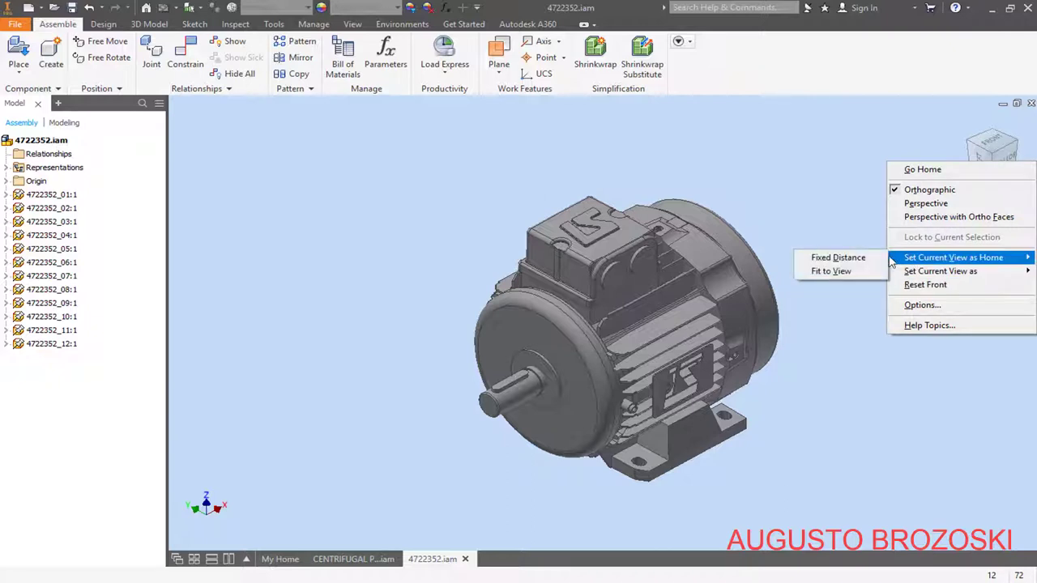
click(850, 261)
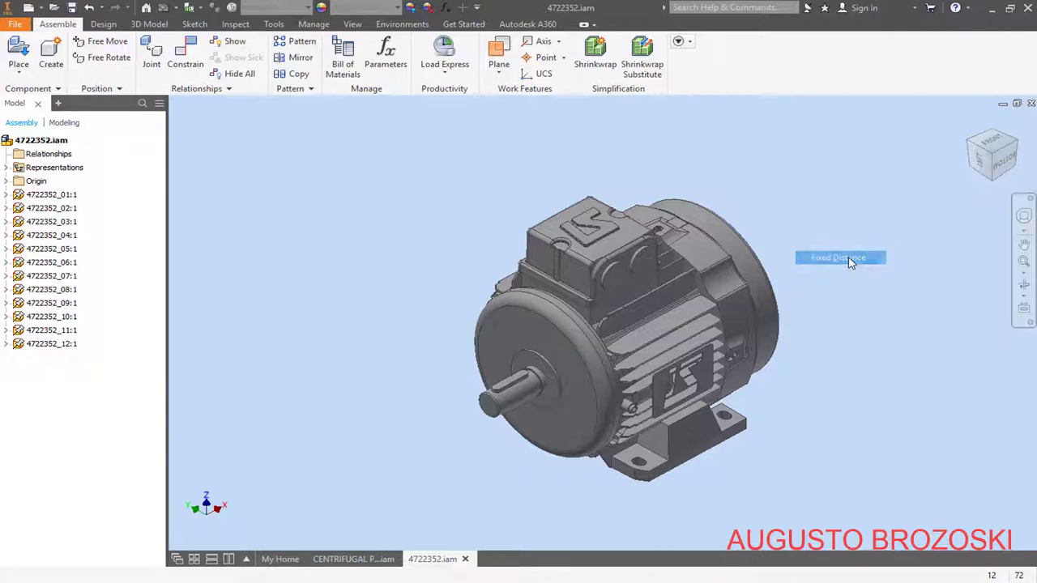
right_click(981, 170)
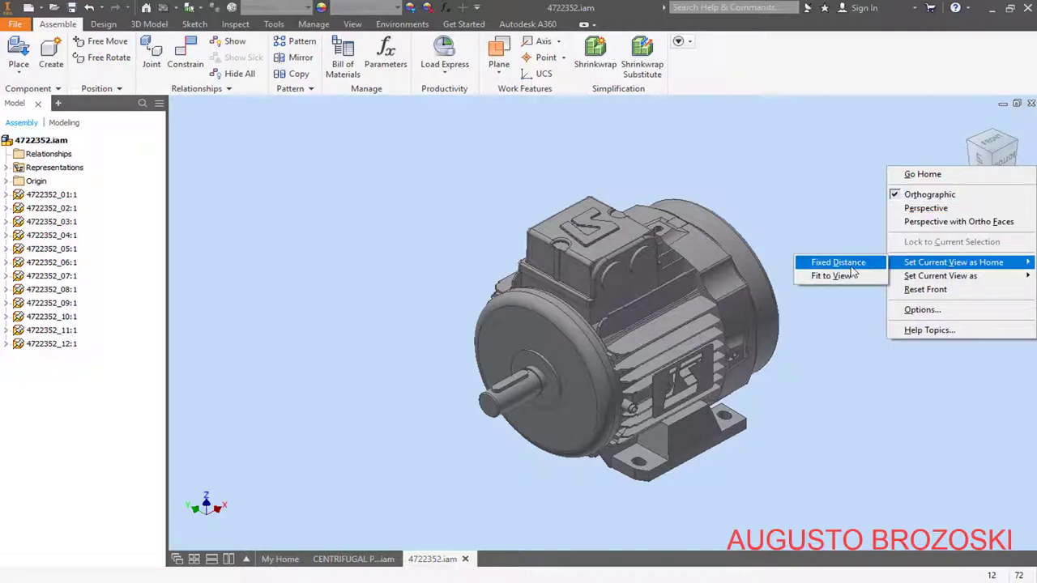
click(840, 276)
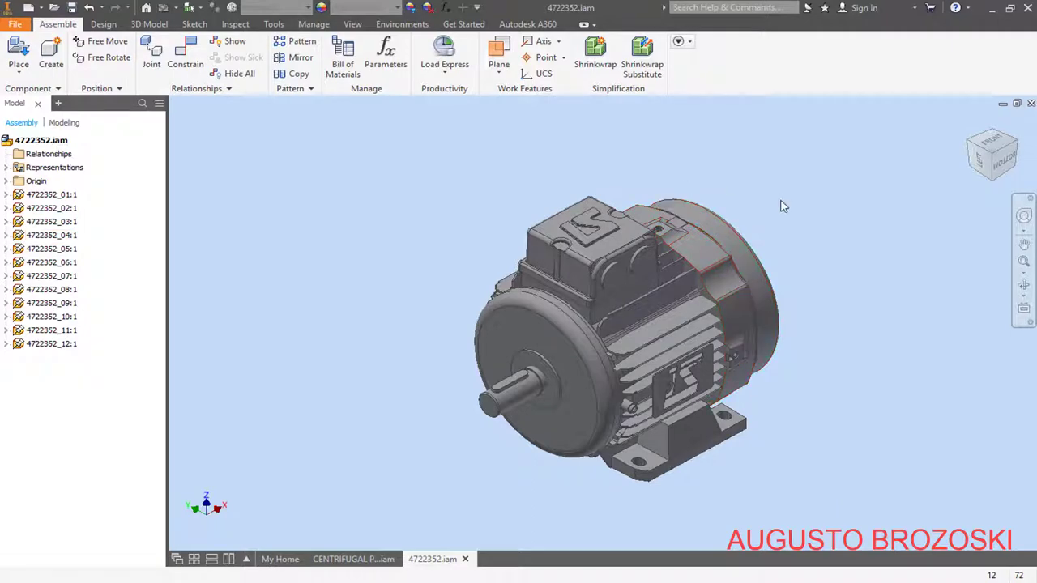
shift+middle_drag(780, 203, 543, 188)
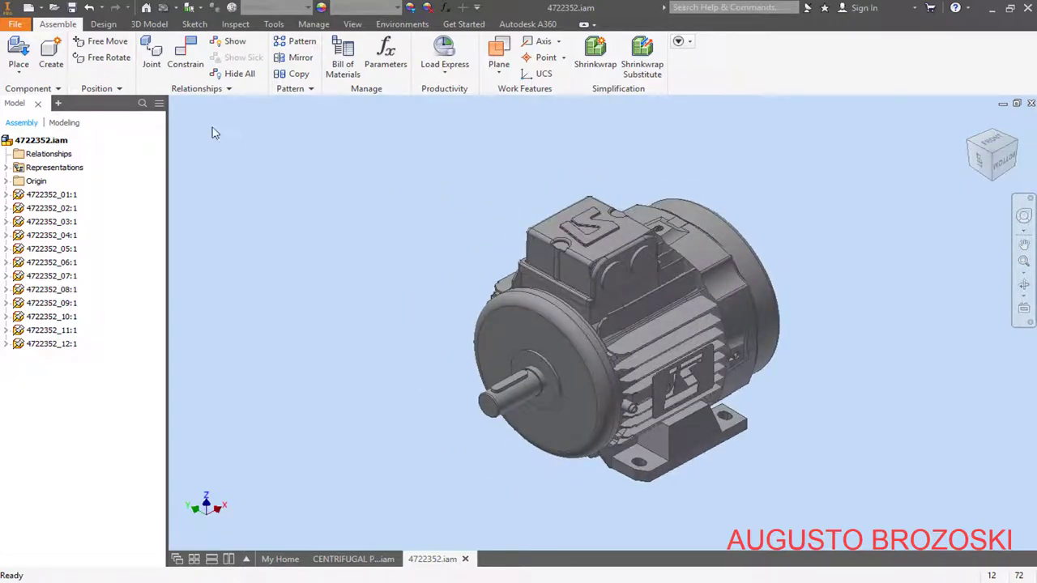
Save 4722352.iam together with all its dependent parts, accepting their migration to the current release
click(72, 8)
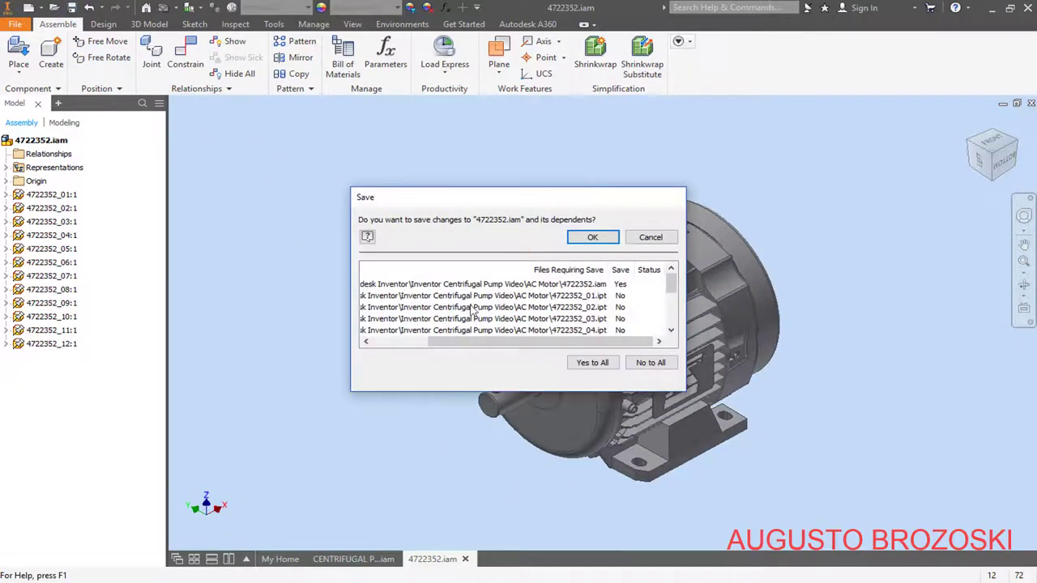
click(592, 362)
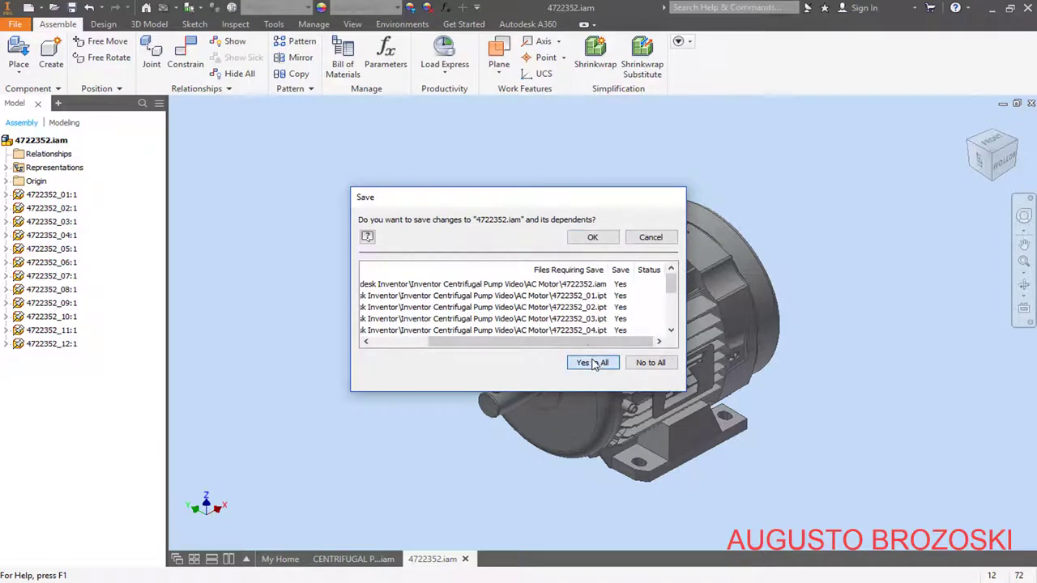
click(592, 237)
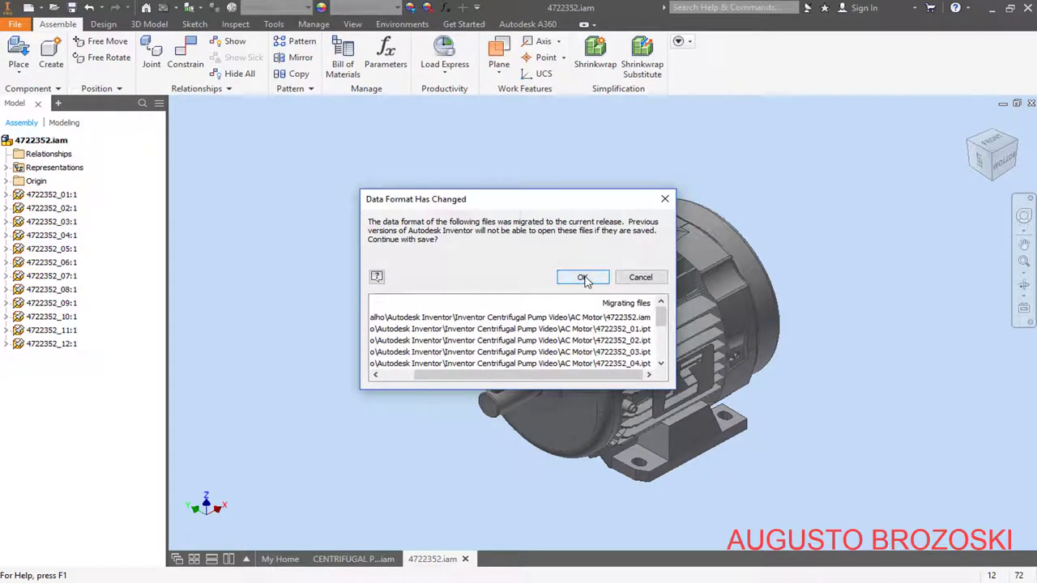
click(582, 277)
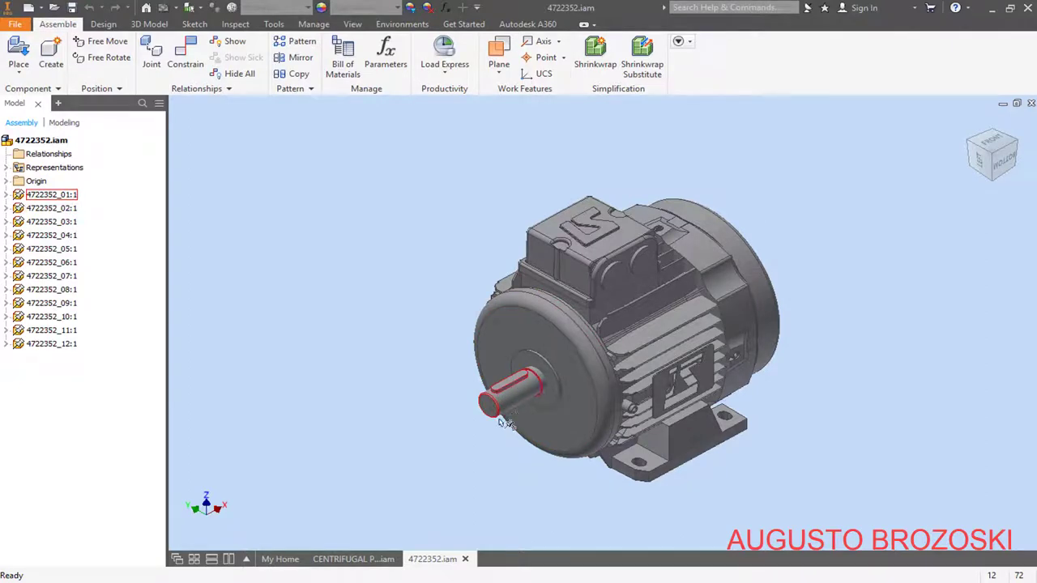
Switch to the centrifugal pump assembly and examine the bore and keyway at the coupling's free end
click(366, 562)
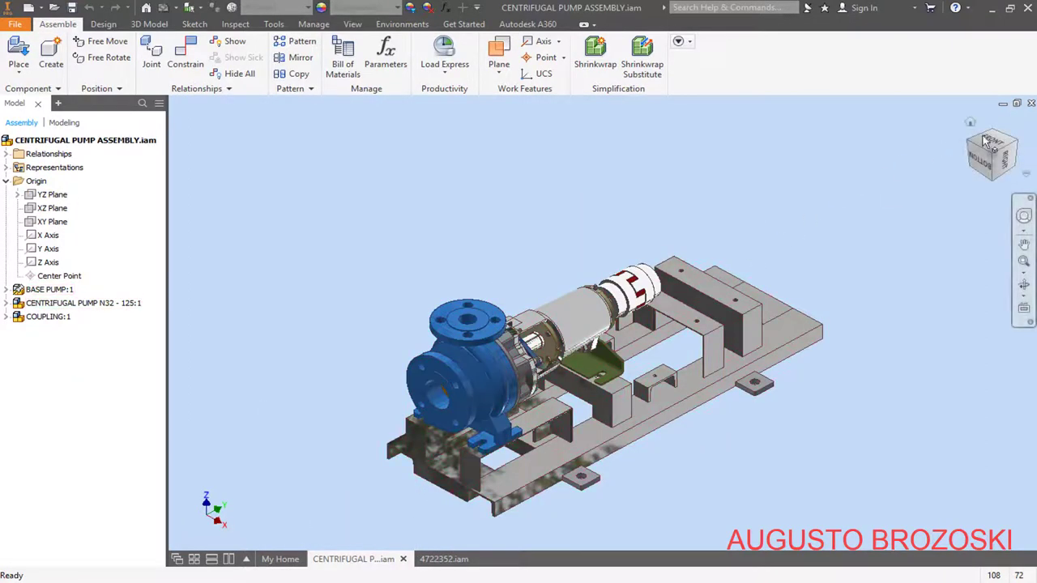
drag(1014, 149, 713, 322)
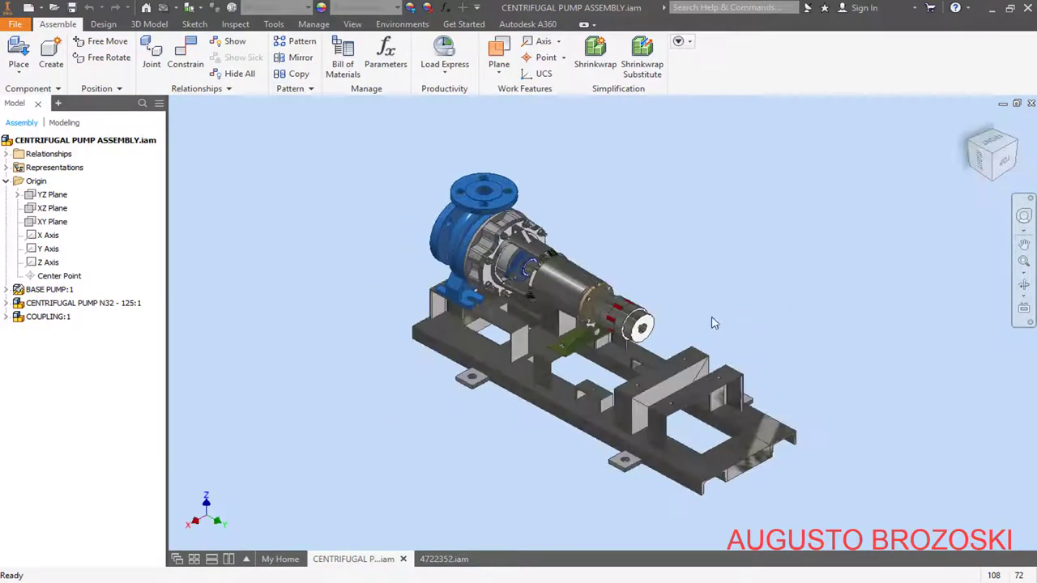
scroll(664, 332, up, 5)
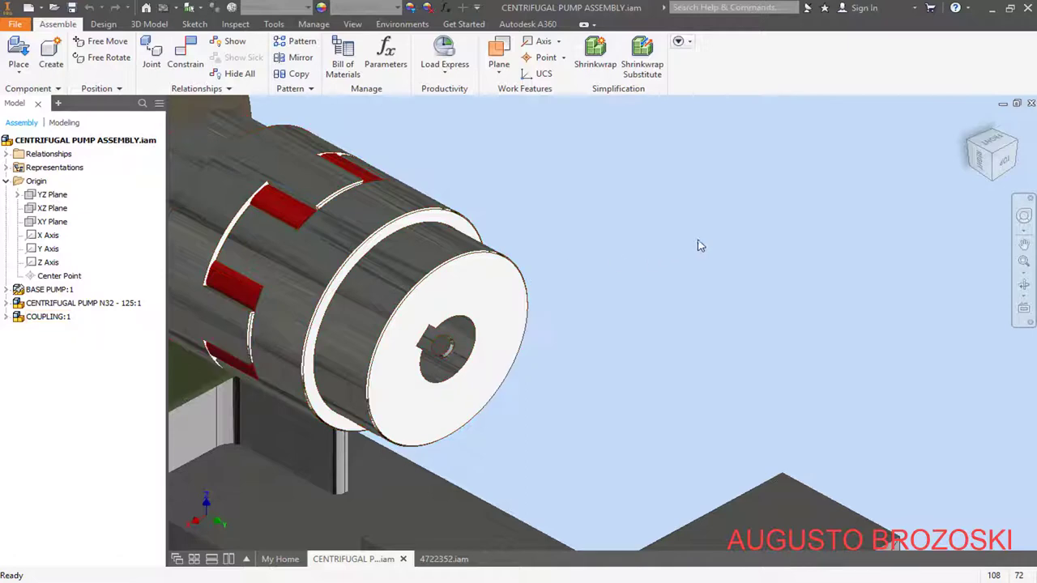
Return to the motor assembly 4722352.iam and unground its shaft part 4722352_01
click(444, 559)
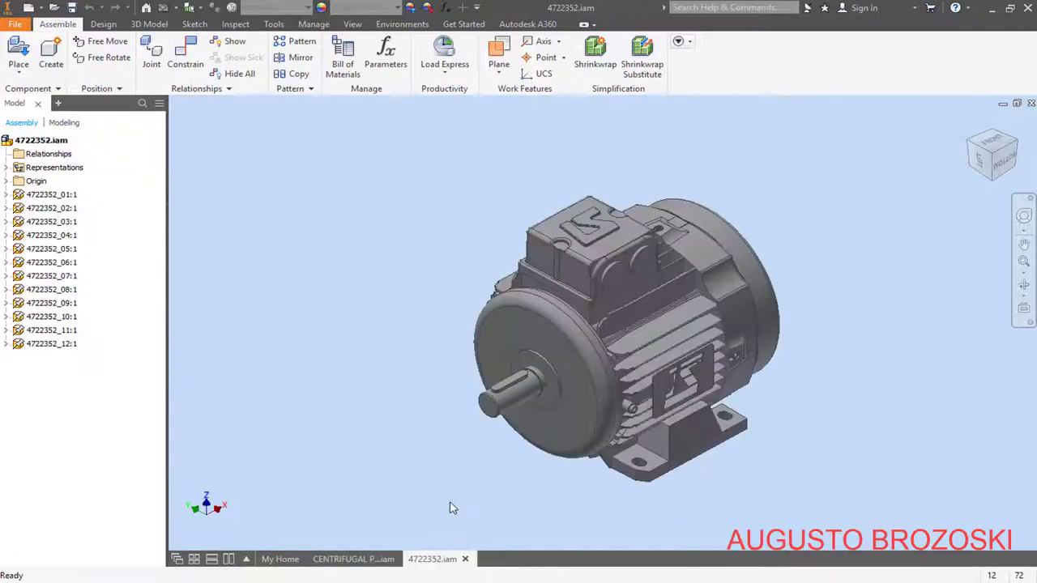
click(509, 387)
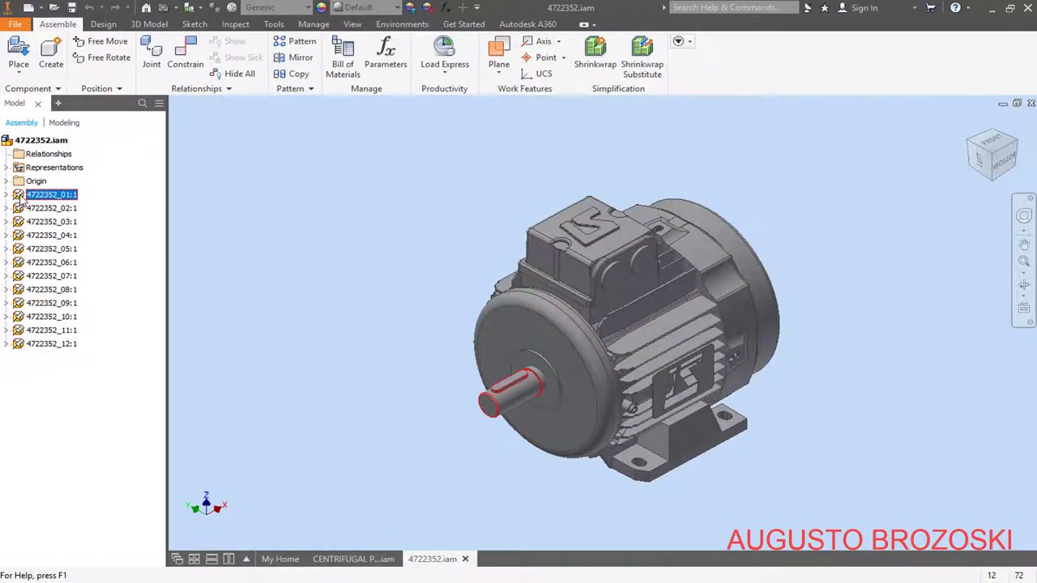
right_click(22, 199)
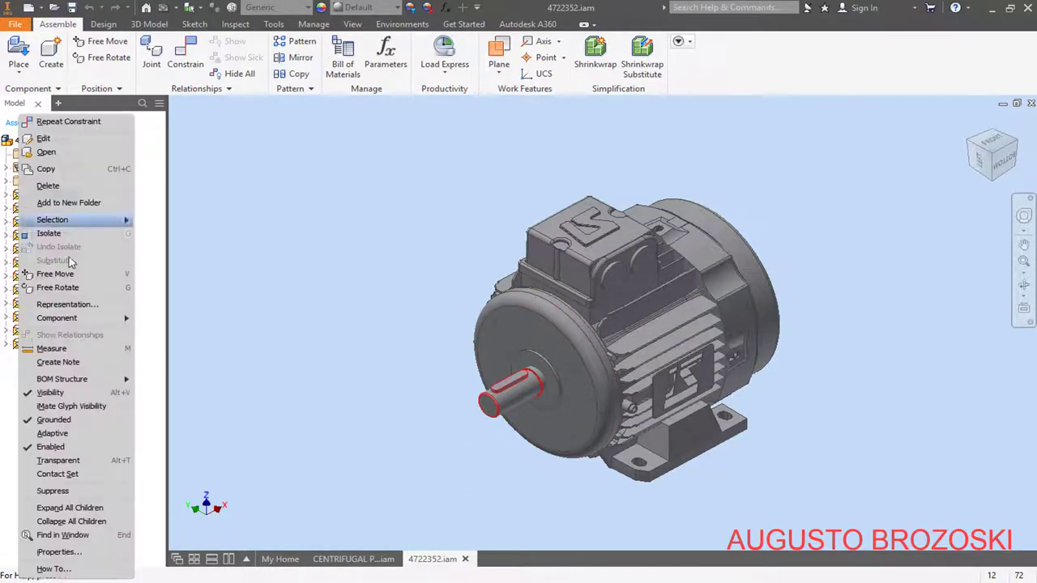
click(58, 422)
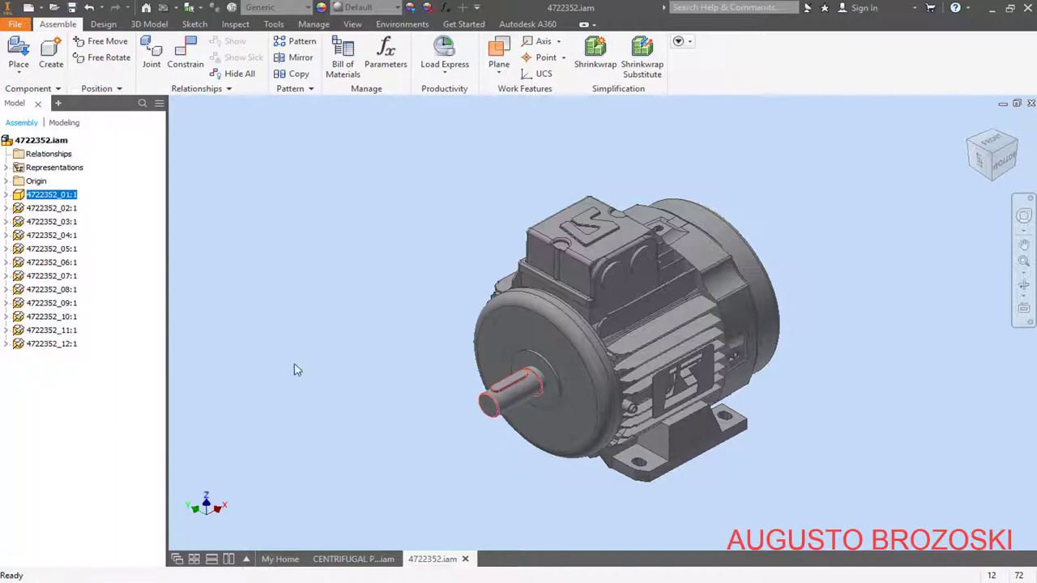
Start an Angle constraint between the XZ plane of shaft part 4722352_01 and the motor assembly's own XZ plane
click(6, 196)
click(18, 208)
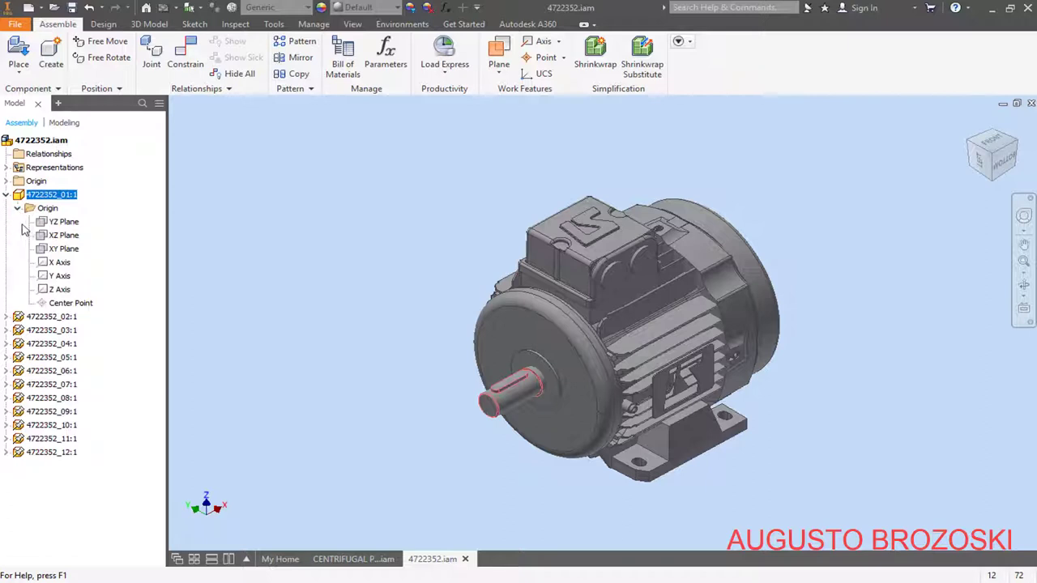
click(6, 182)
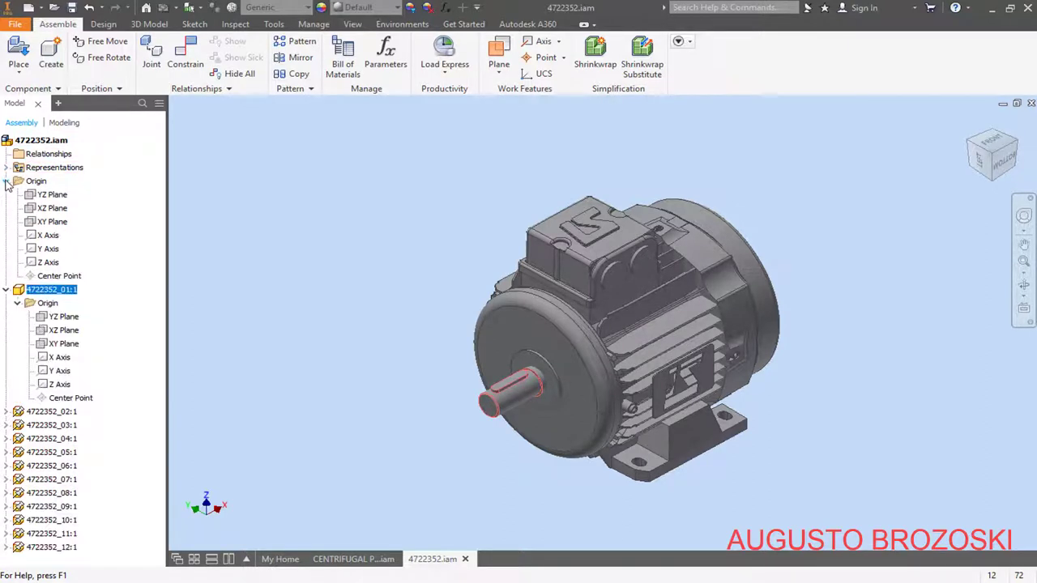
click(231, 159)
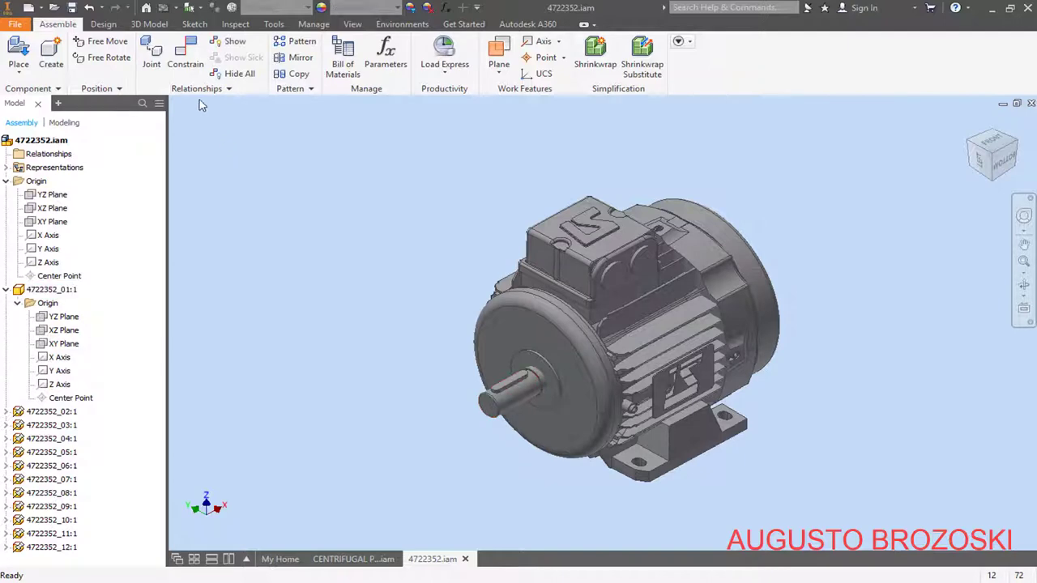
click(185, 55)
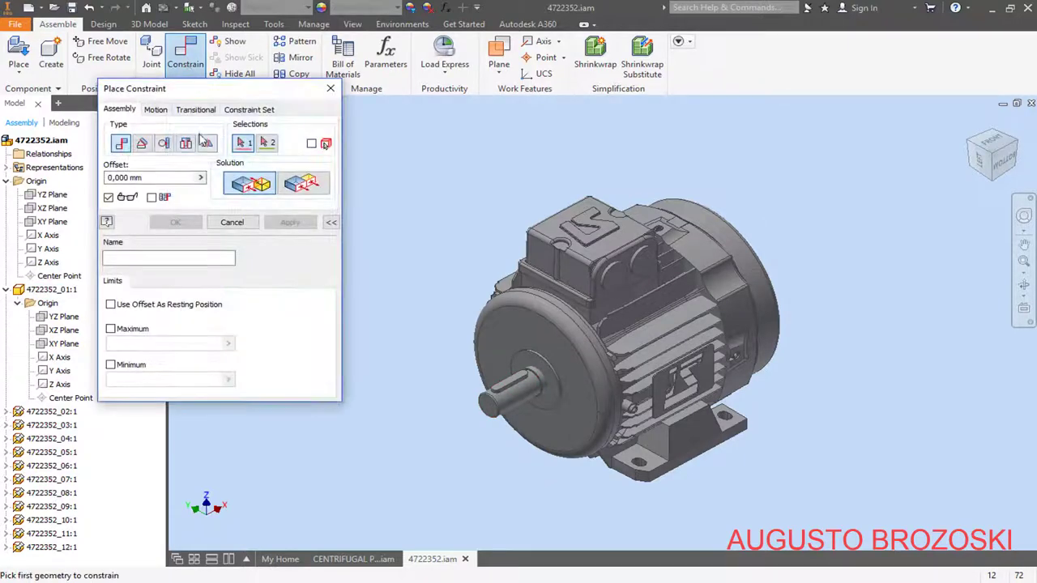
click(142, 143)
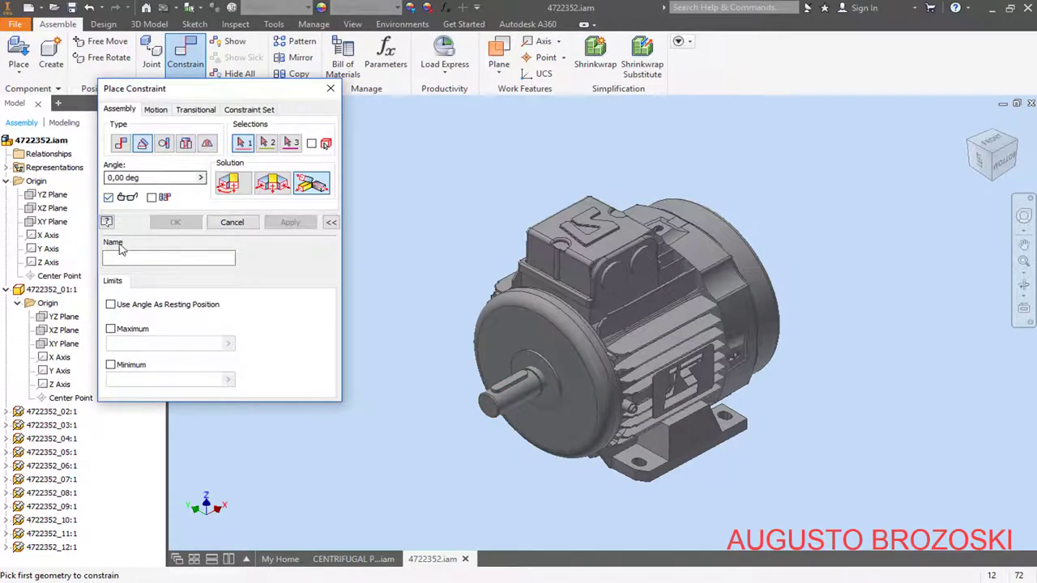
click(69, 332)
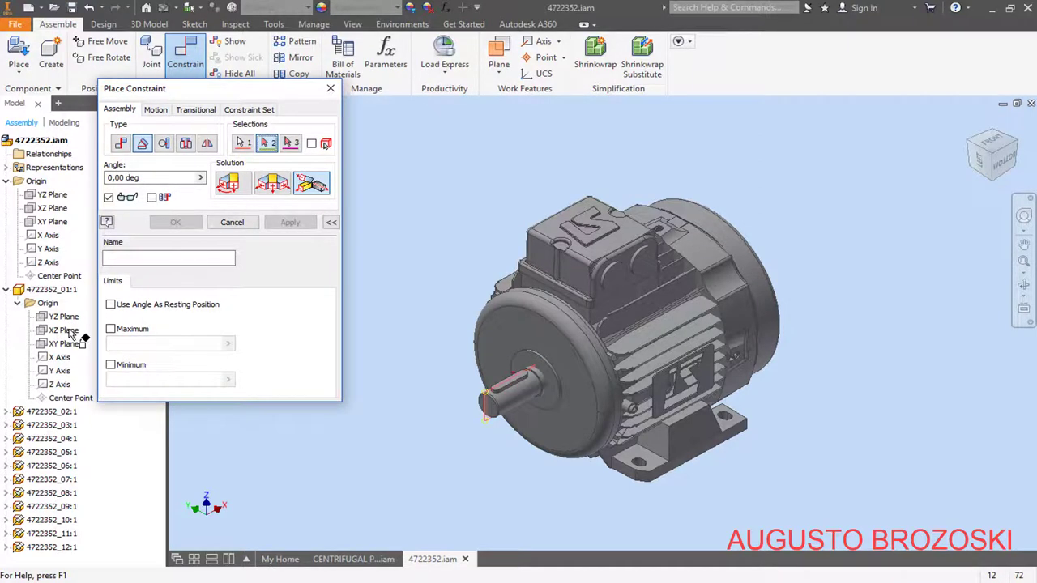
click(51, 209)
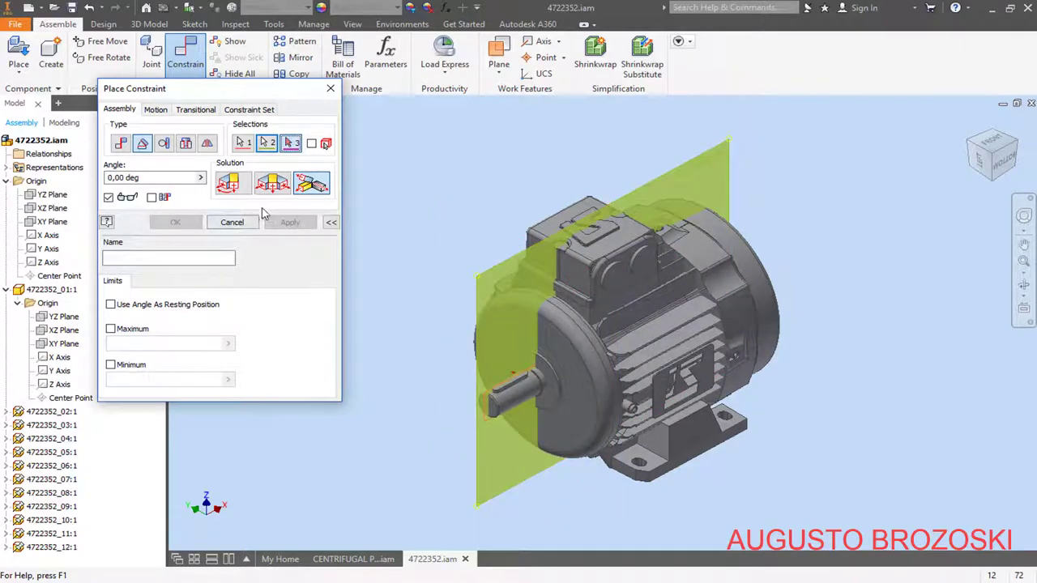
Make the shaft constraint a directed angle of 45 degrees, check the keyway from the shaft end, and apply it
click(230, 184)
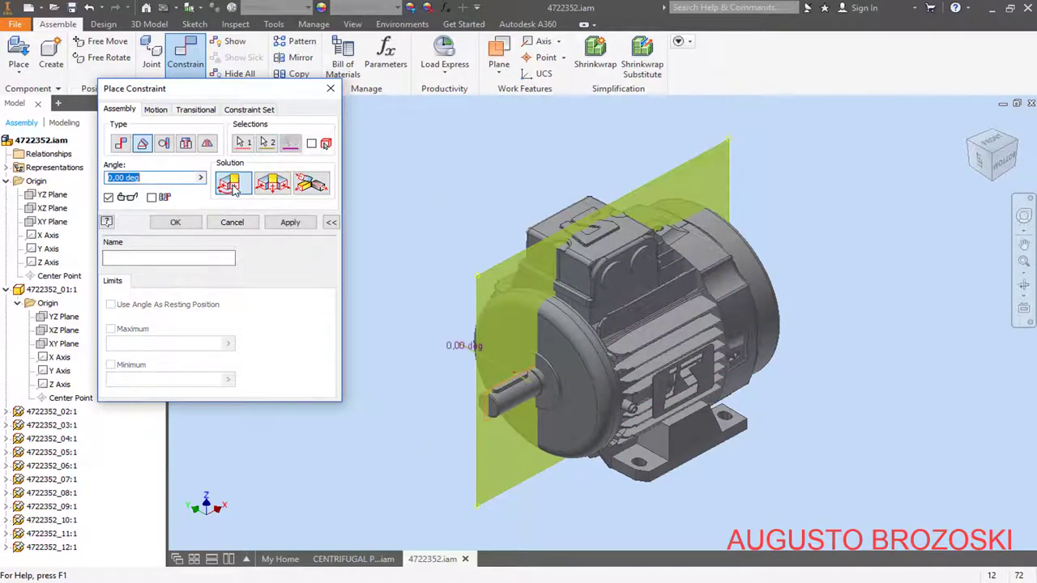
text(45)
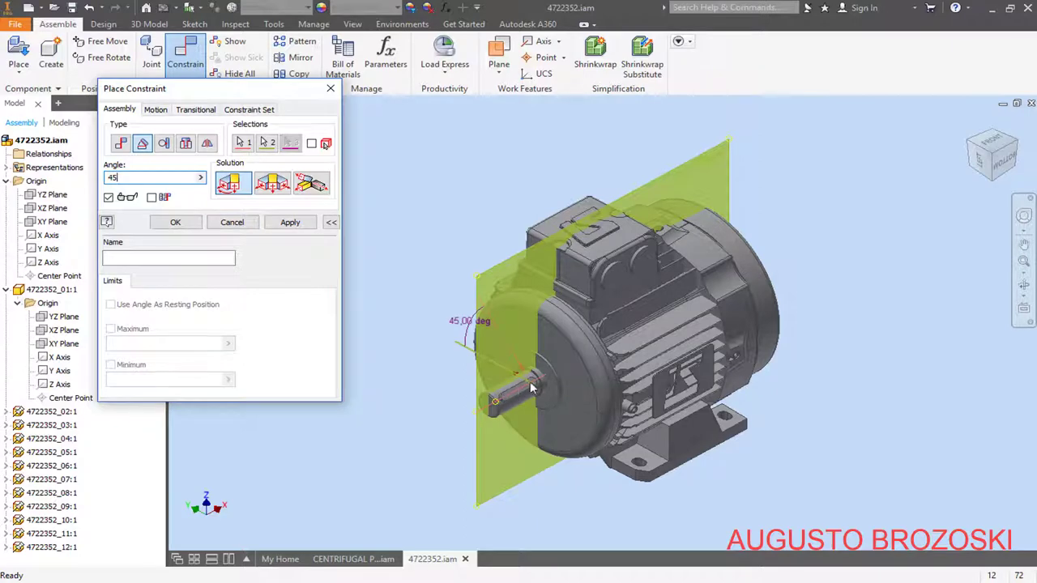
click(982, 162)
scroll(637, 352, up, 3)
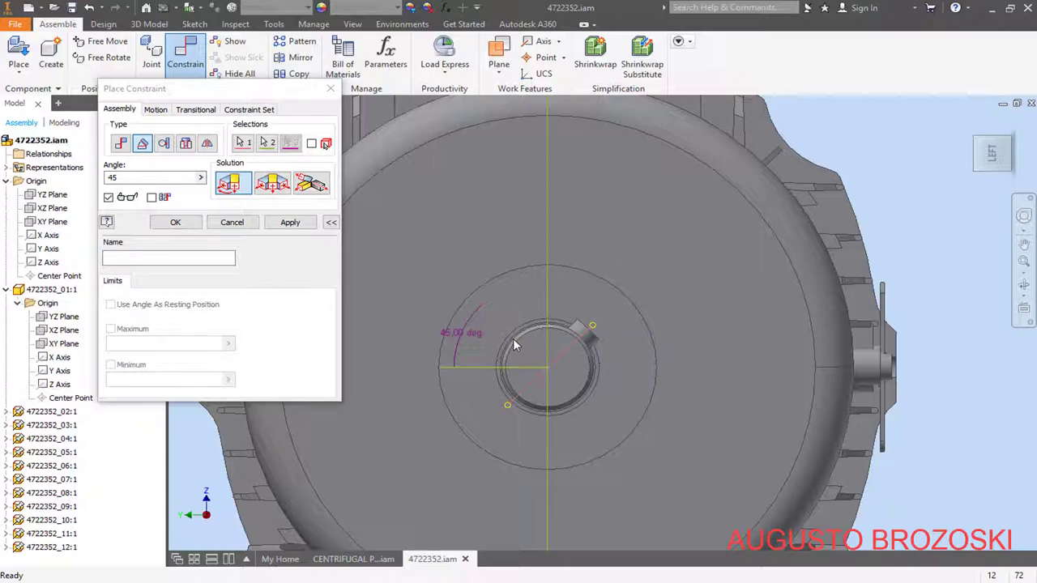
click(290, 222)
click(234, 223)
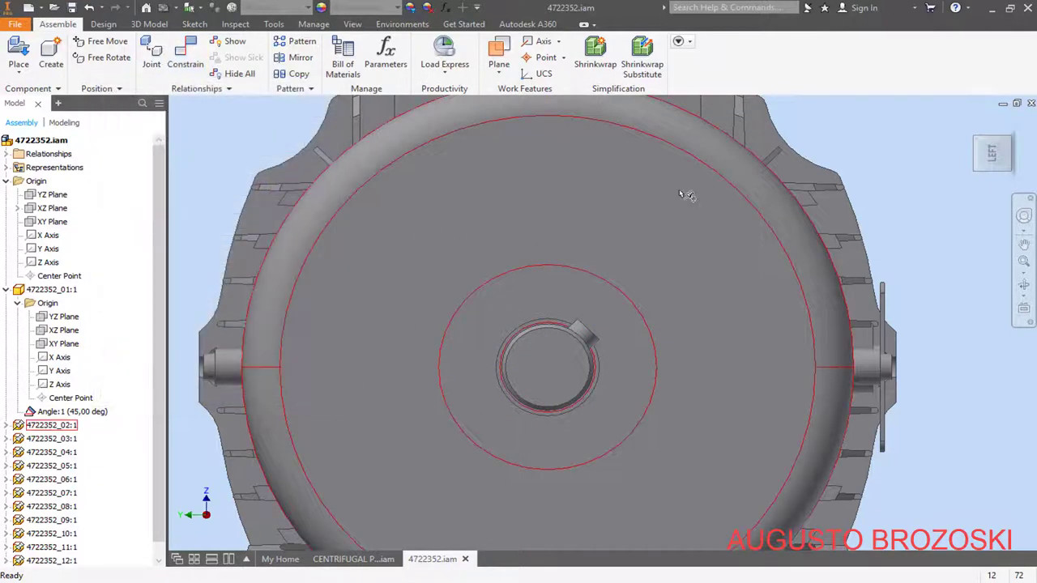
click(971, 122)
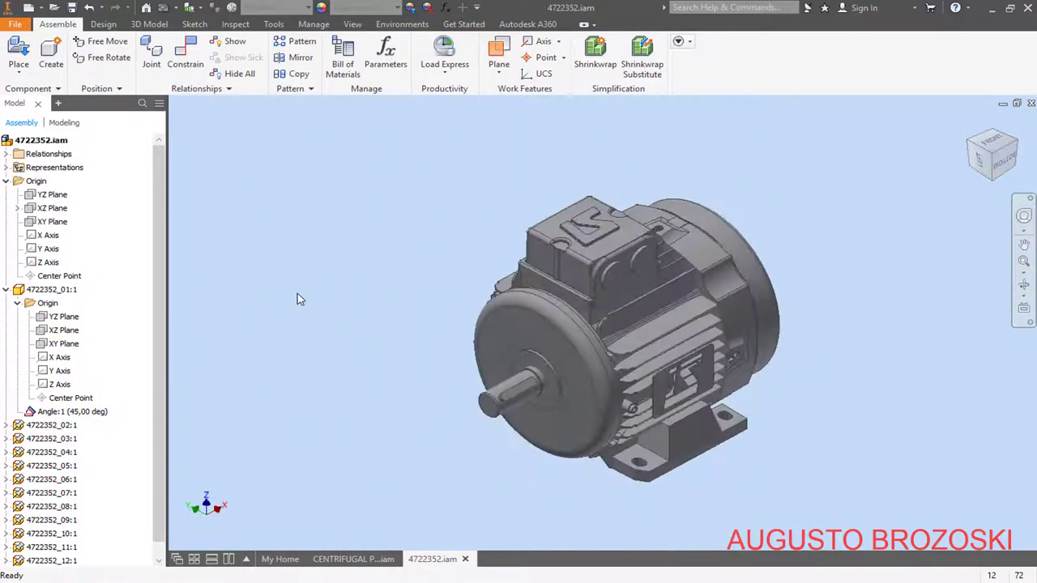
Ground the shaft part 4722352_01 again and collapse the expanded origin and part nodes in the model tree
right_click(50, 292)
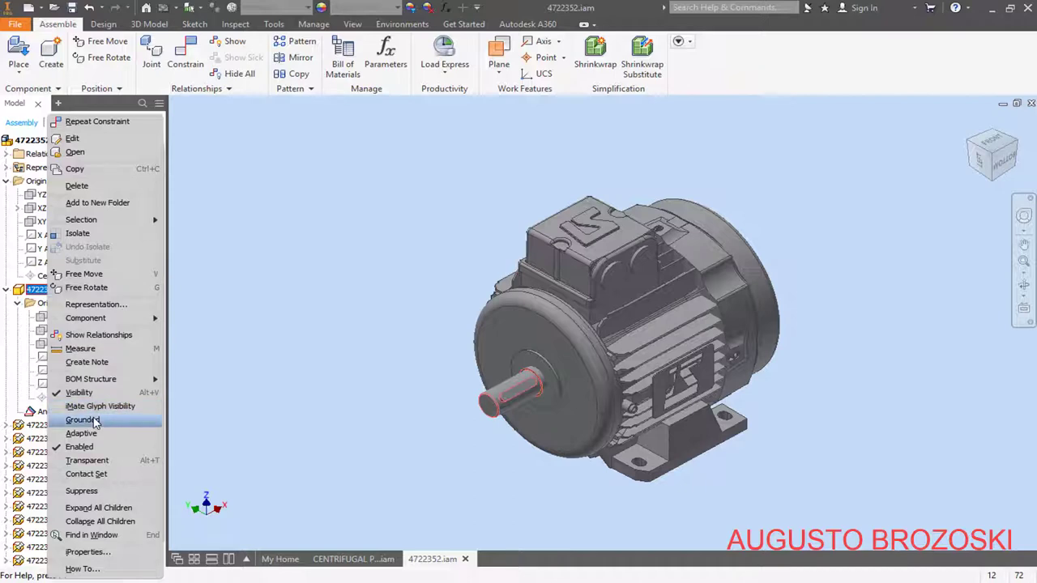
click(89, 419)
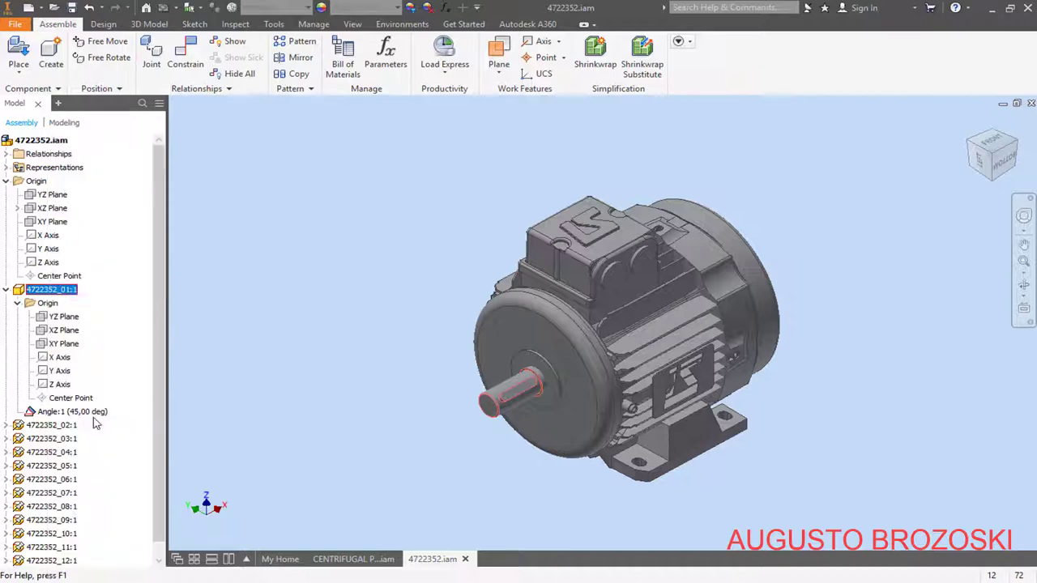
click(6, 182)
click(6, 195)
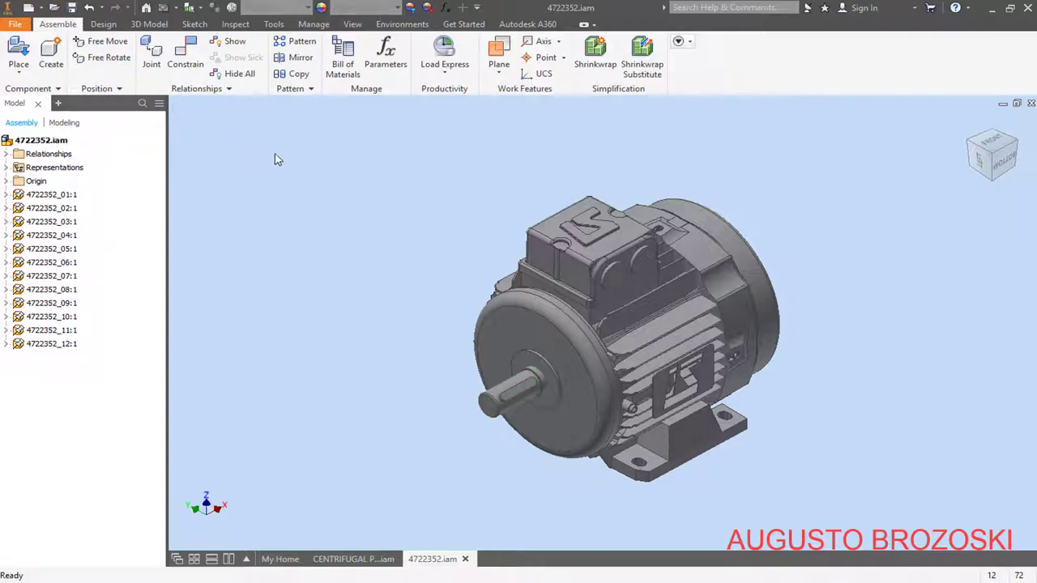
Apply the Blue - Wall Paint - Glossy appearance to every motor part except the shaft 4722352_01
drag(338, 185, 852, 517)
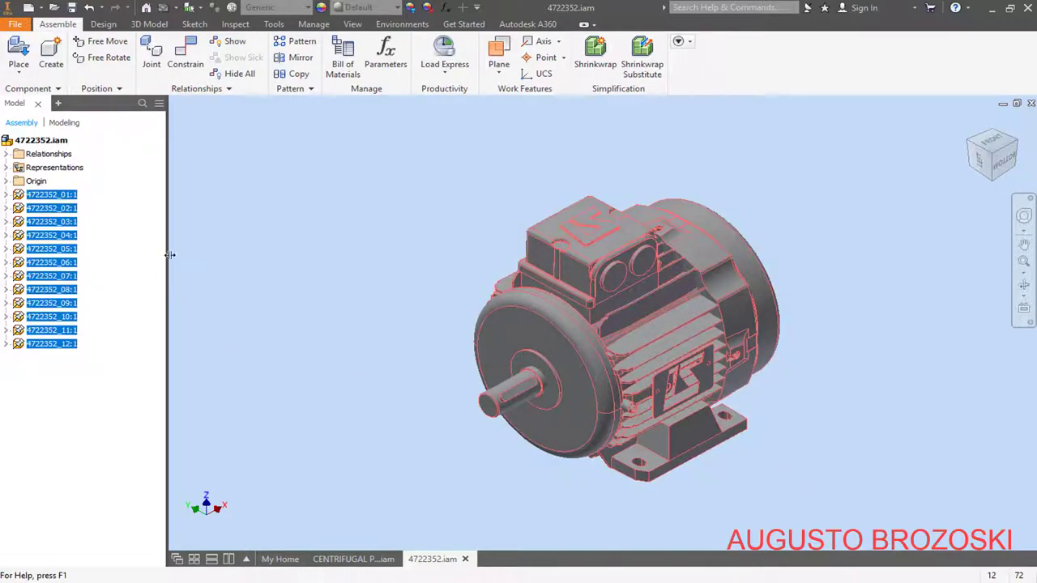
ctrl+click(53, 196)
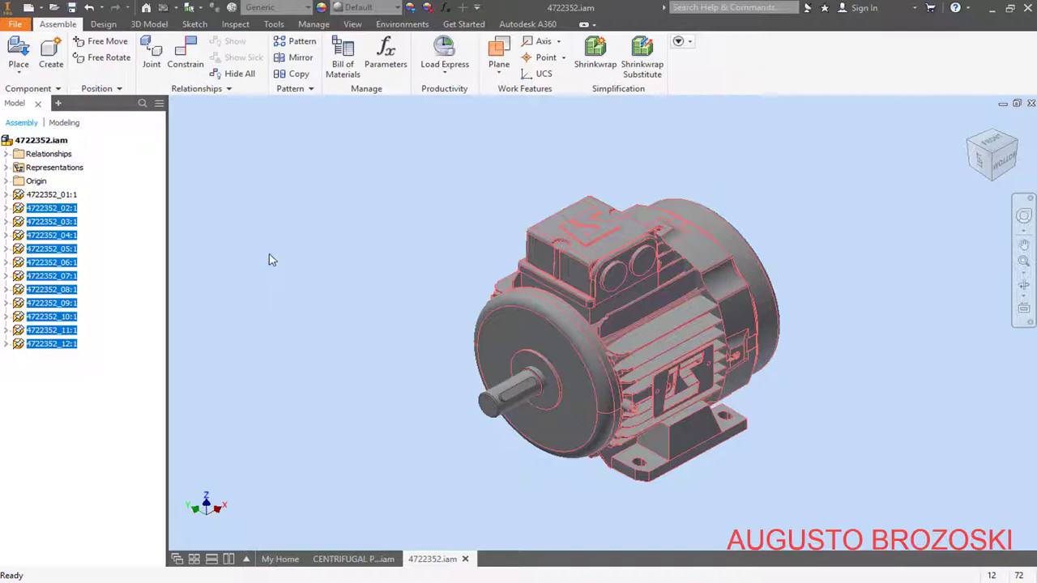
click(396, 8)
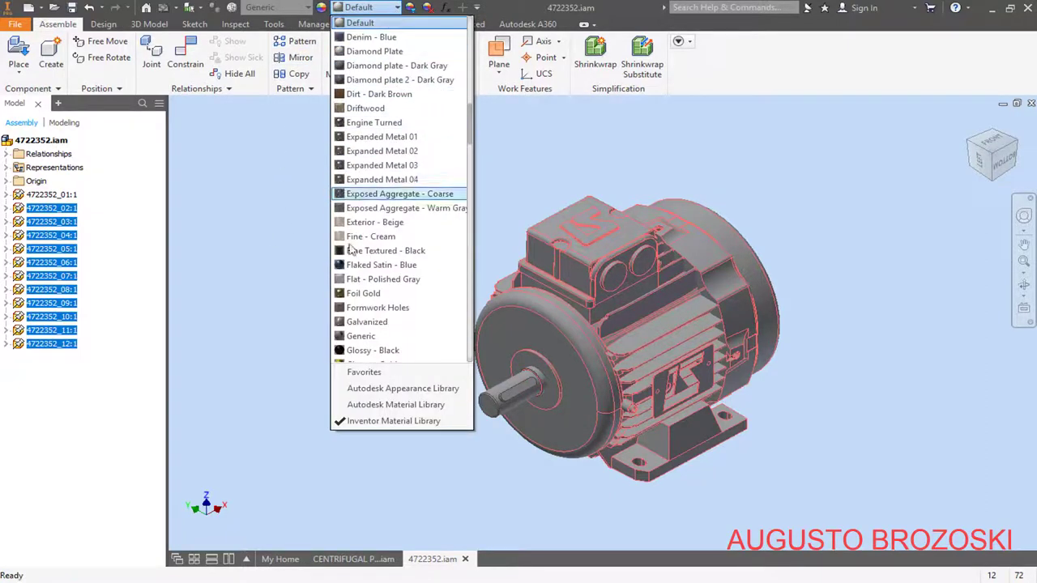
scroll(340, 257, up, 10)
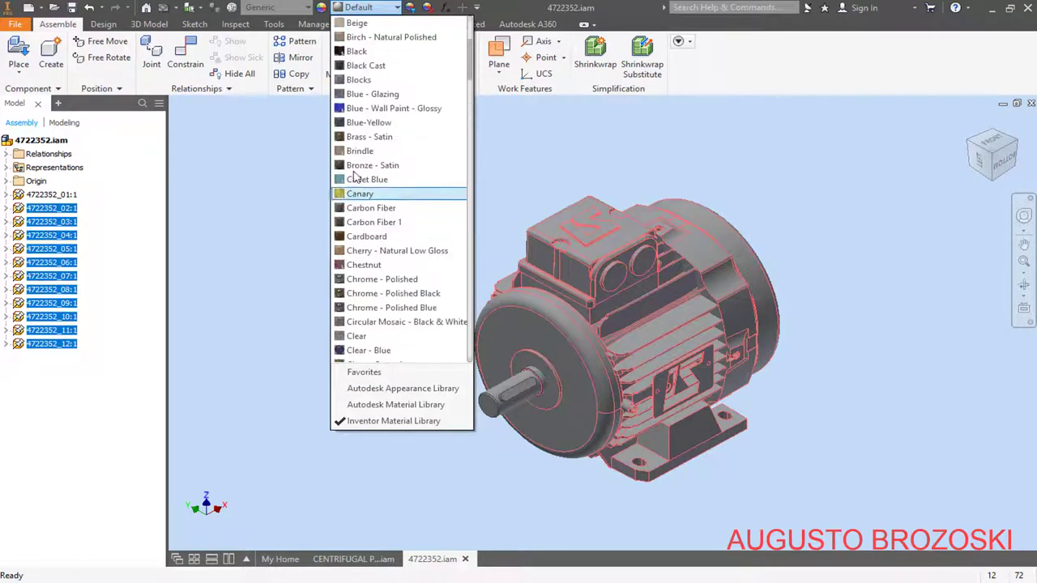
click(412, 111)
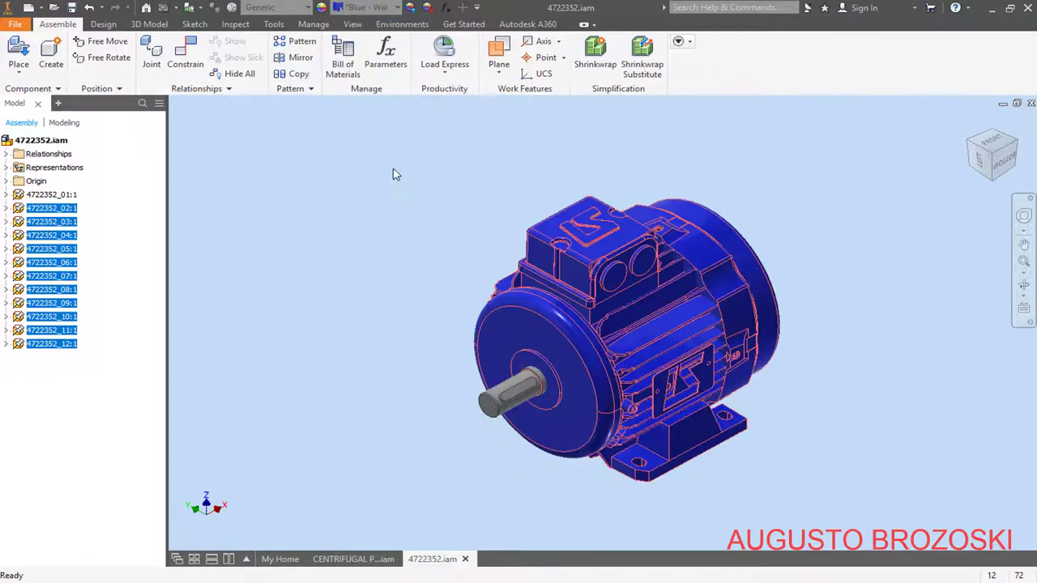
click(349, 235)
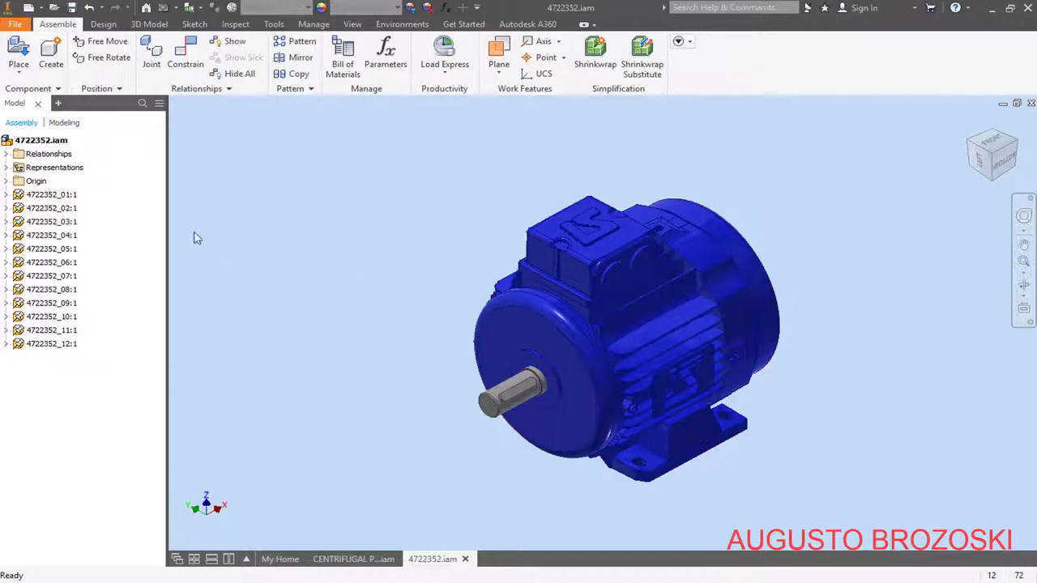
Give the shaft part 4722352_01 the Chrome - Polished appearance and save the motor assembly
click(51, 194)
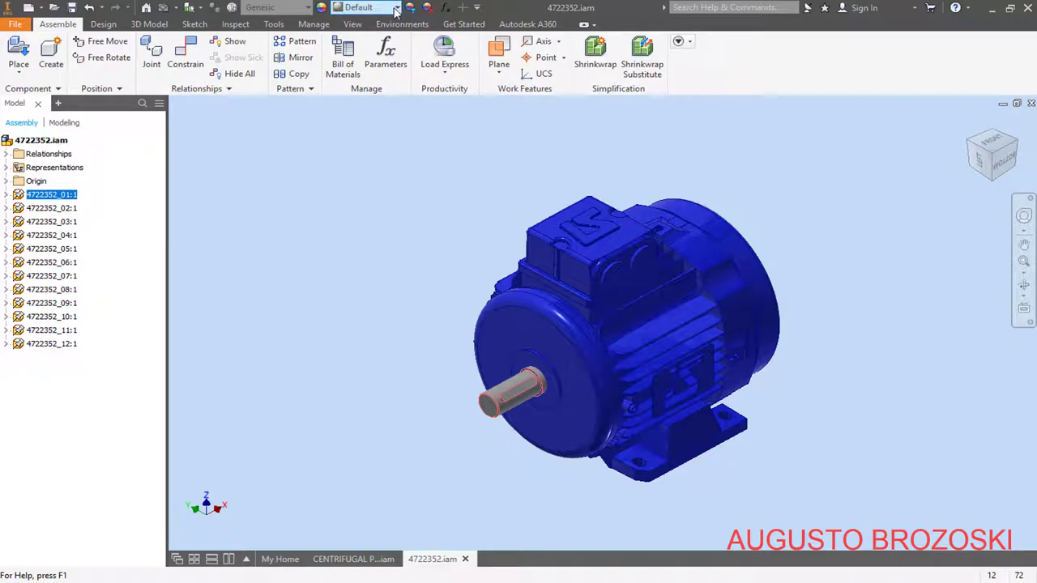
click(395, 10)
scroll(372, 235, down, 3)
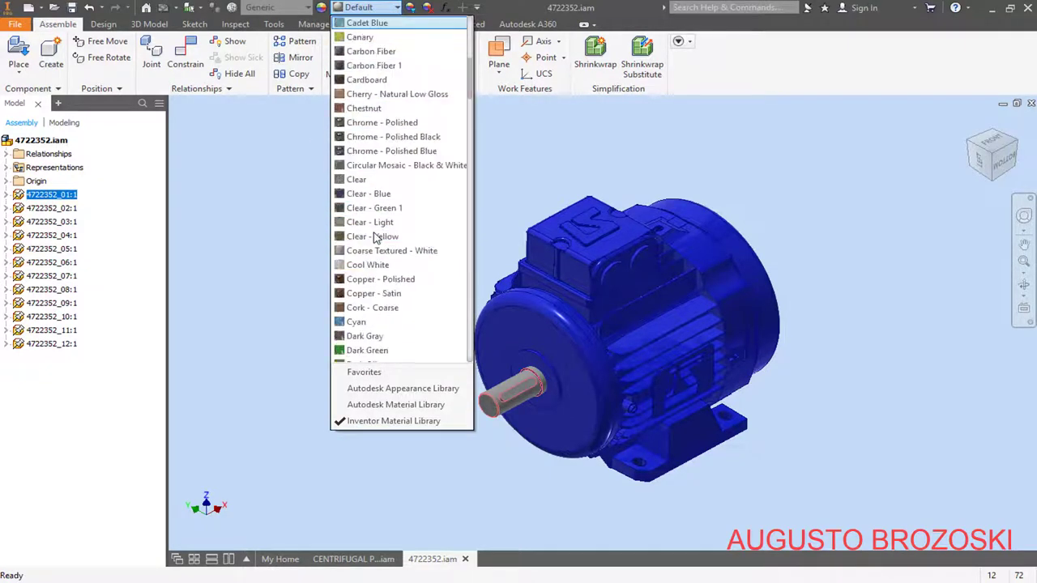
click(406, 123)
key(Escape)
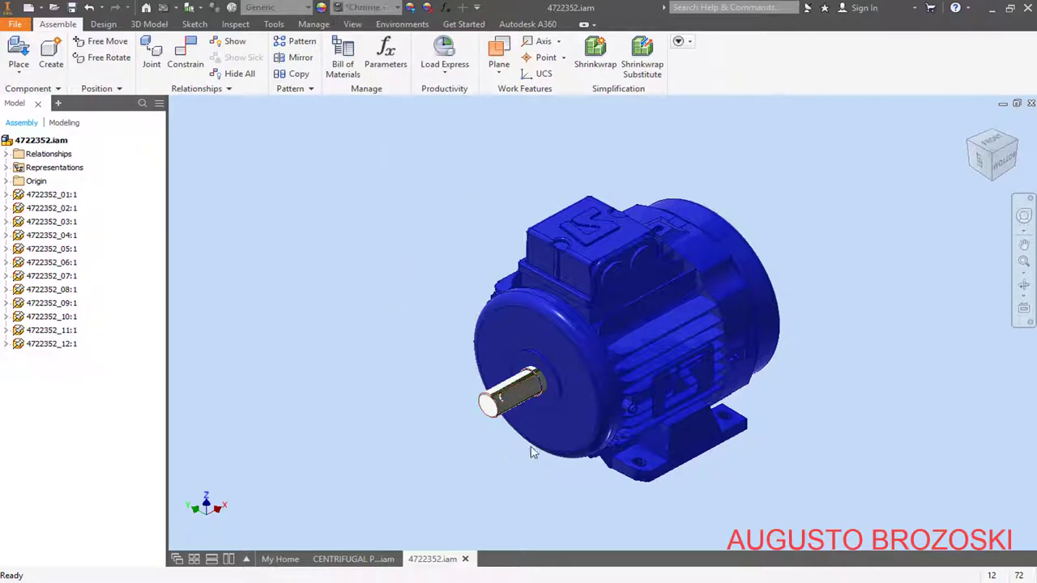
scroll(534, 446, up, 3)
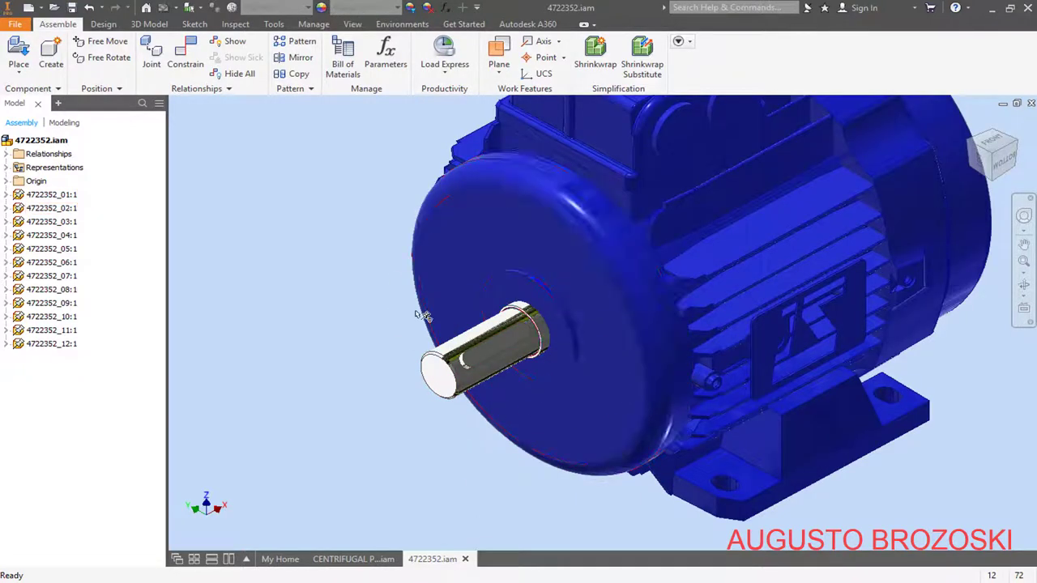
click(970, 126)
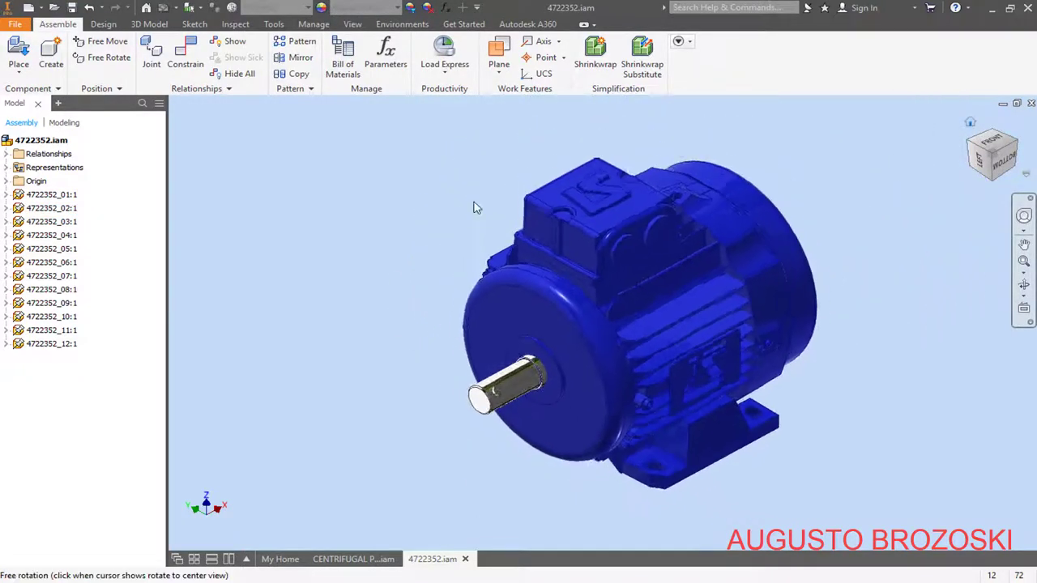
click(71, 8)
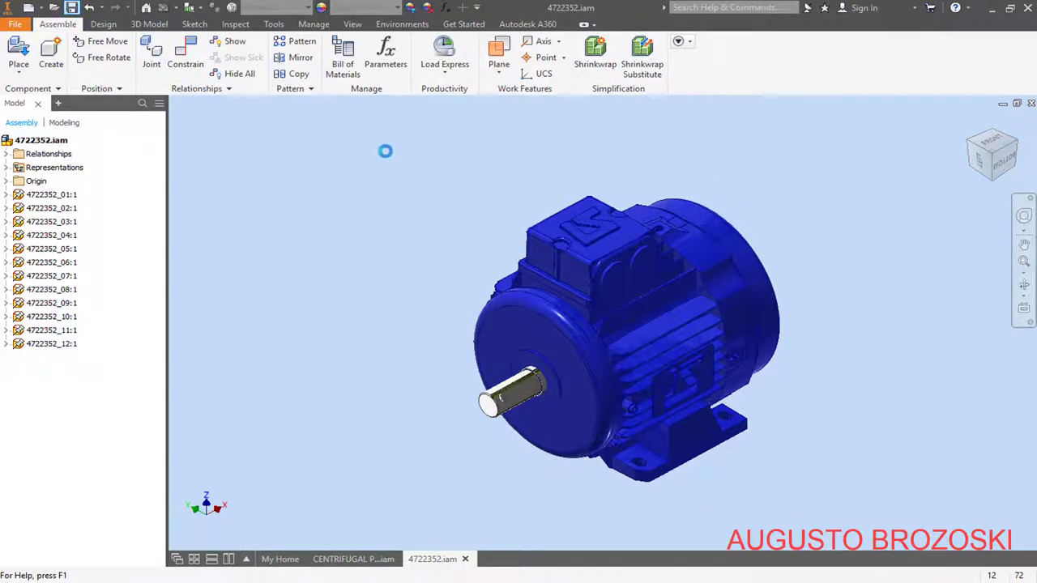
Create a work plane offset upward from the underside of the motor's mounting foot
click(978, 164)
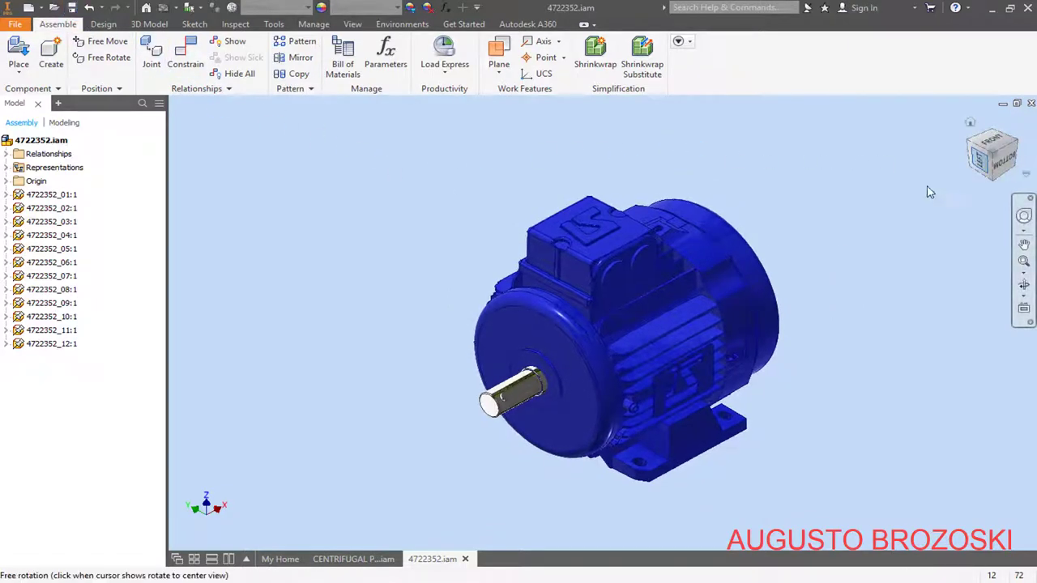
scroll(688, 444, down, 5)
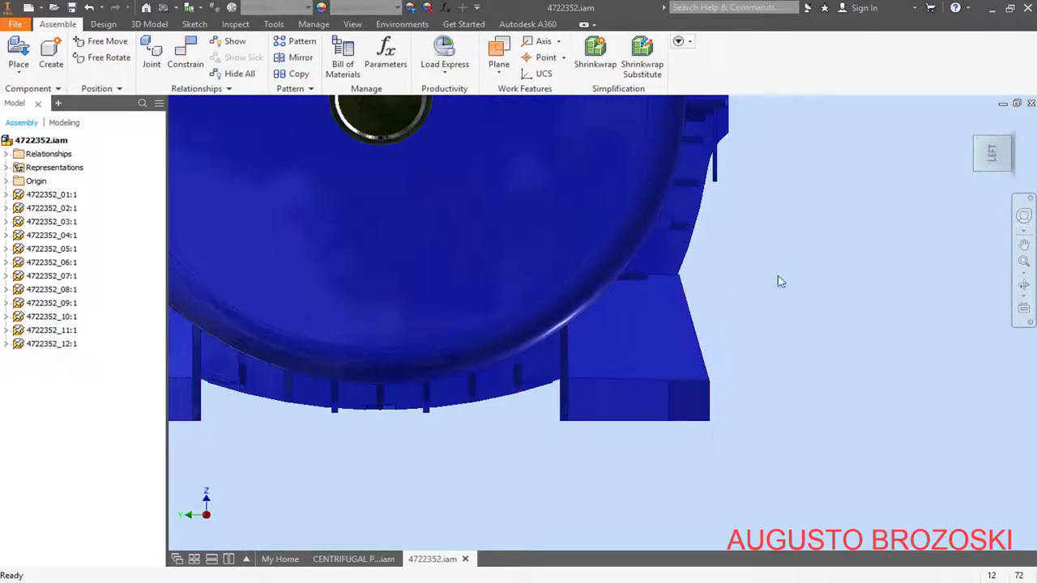
shift+middle_drag(776, 343, 759, 326)
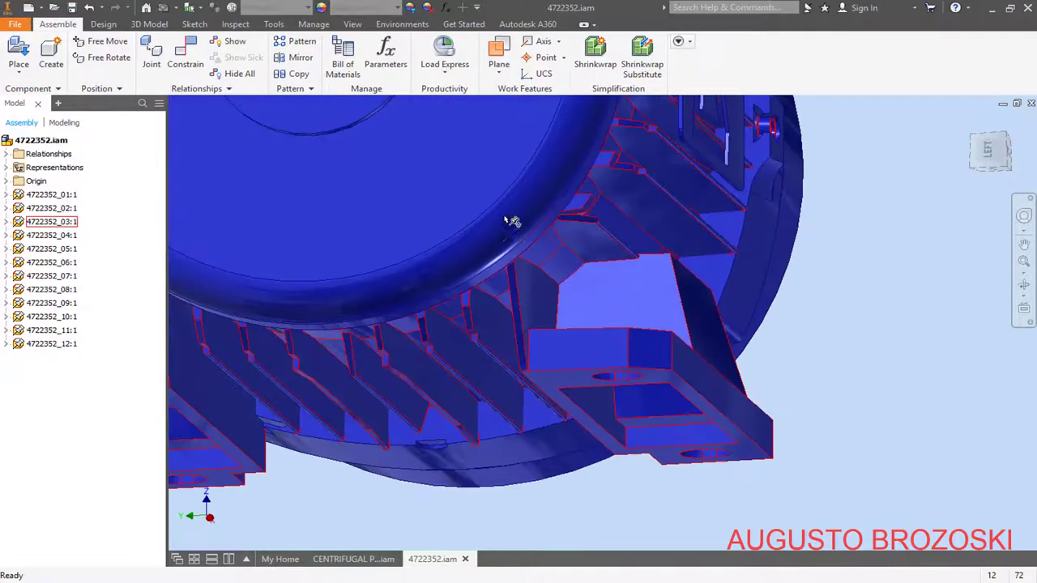
click(499, 55)
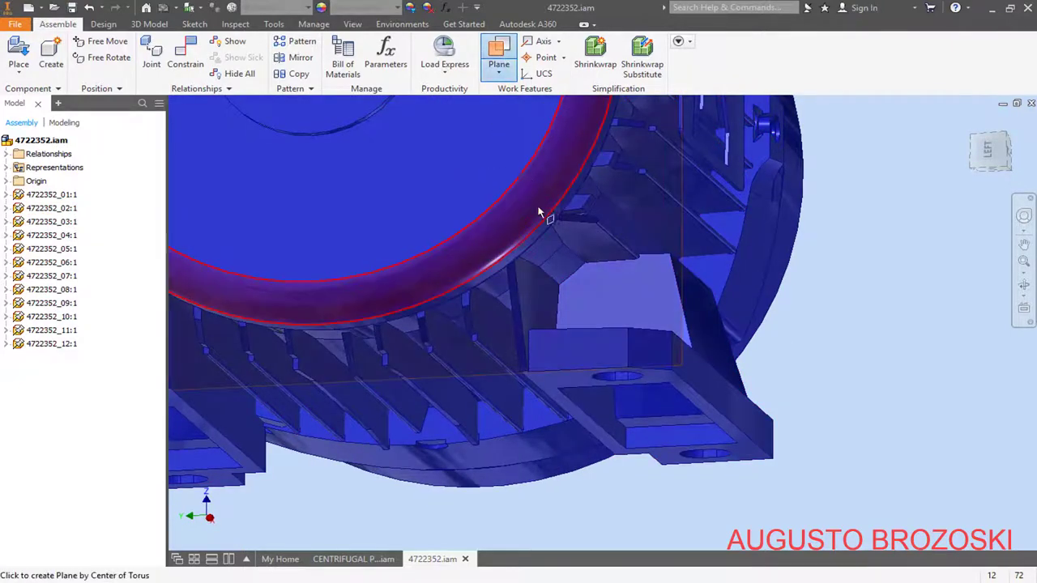
drag(660, 387, 672, 333)
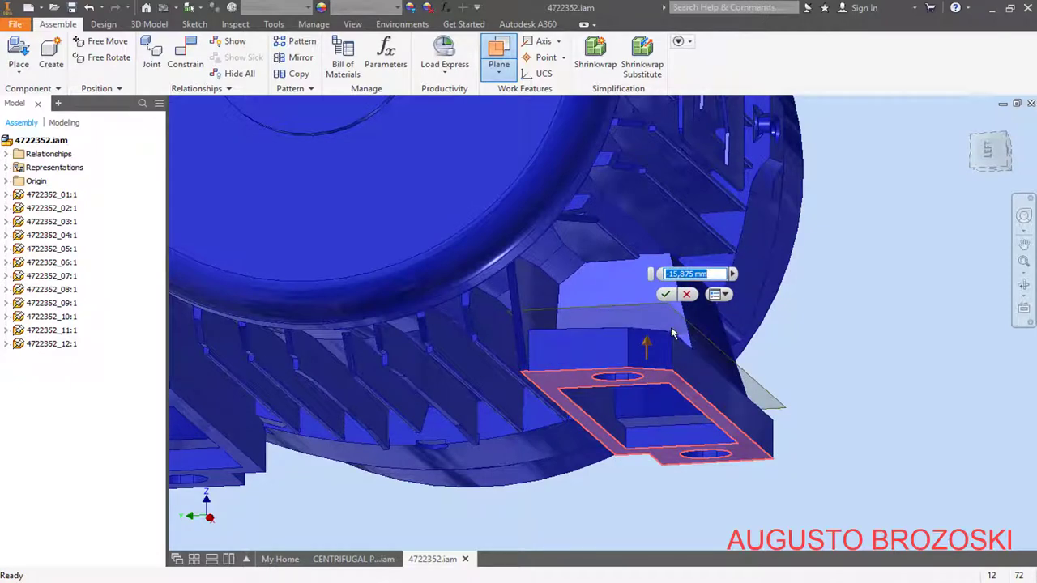
text(0)
key(Return)
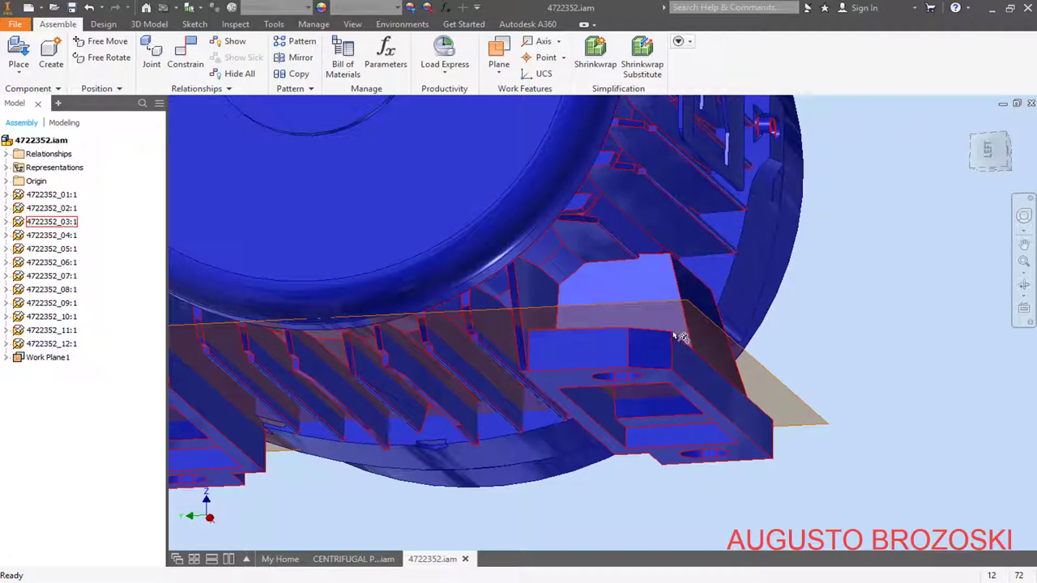
click(968, 135)
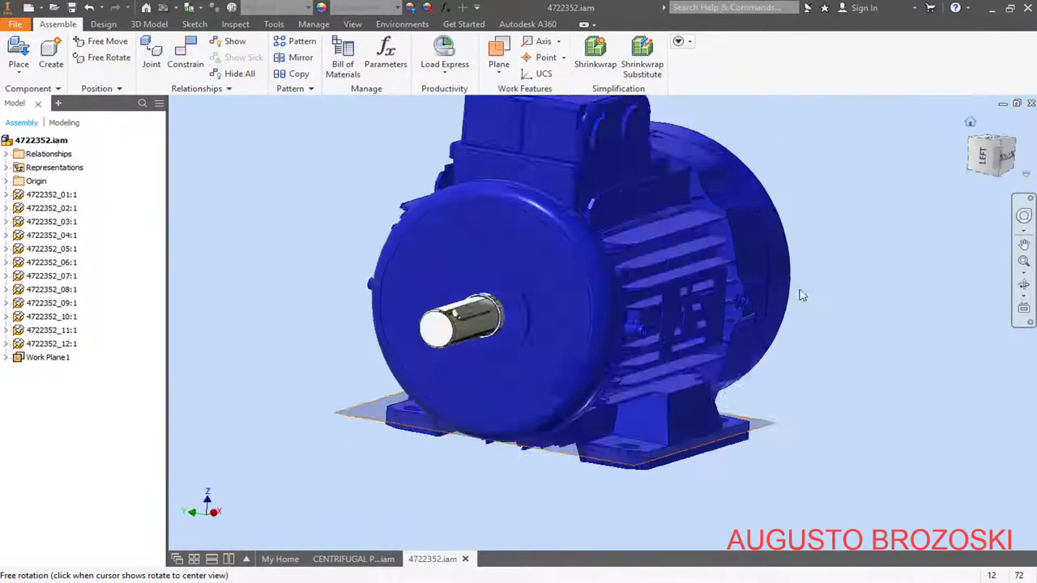
scroll(648, 505, up, 3)
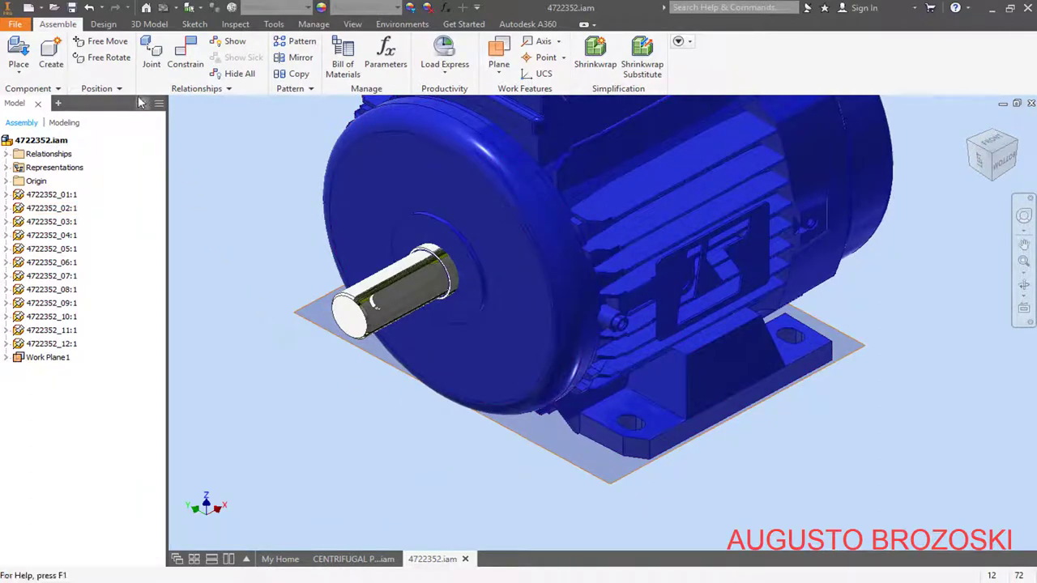
Start a 2D sketch on the offset work plane and slice the graphics to expose the motor foot's section
click(194, 24)
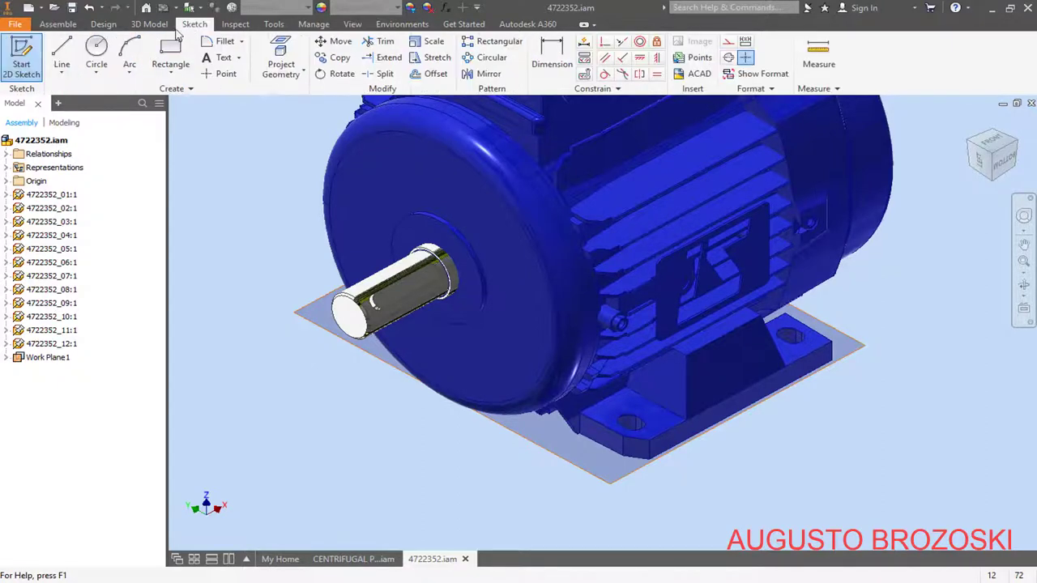
click(34, 55)
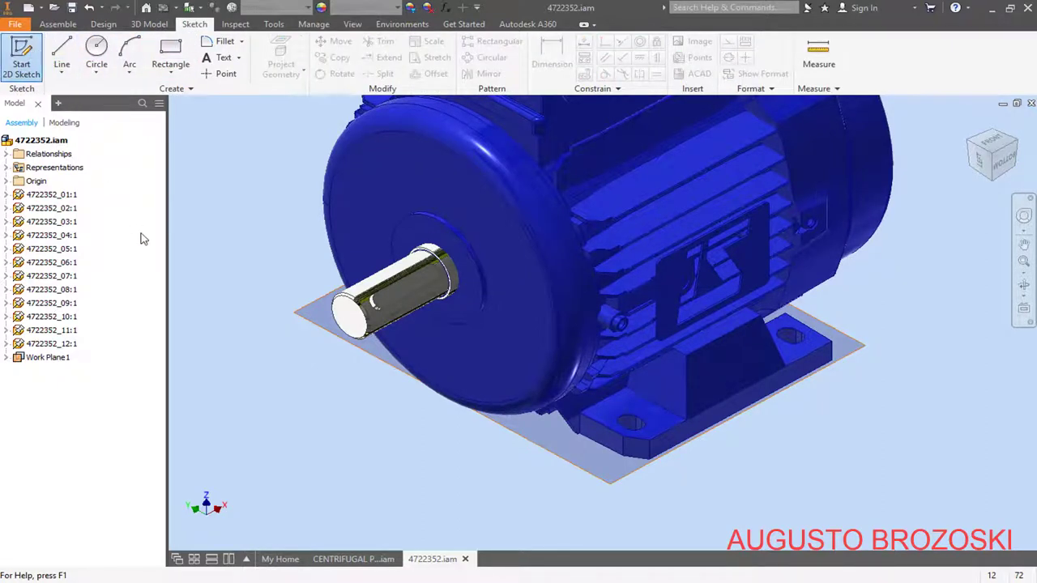
click(47, 357)
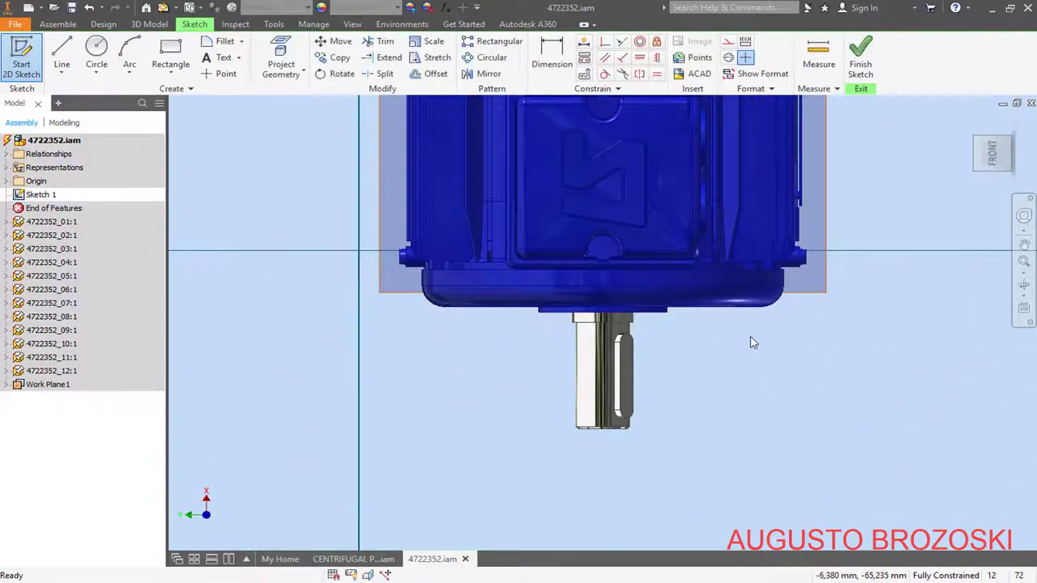
right_click(752, 342)
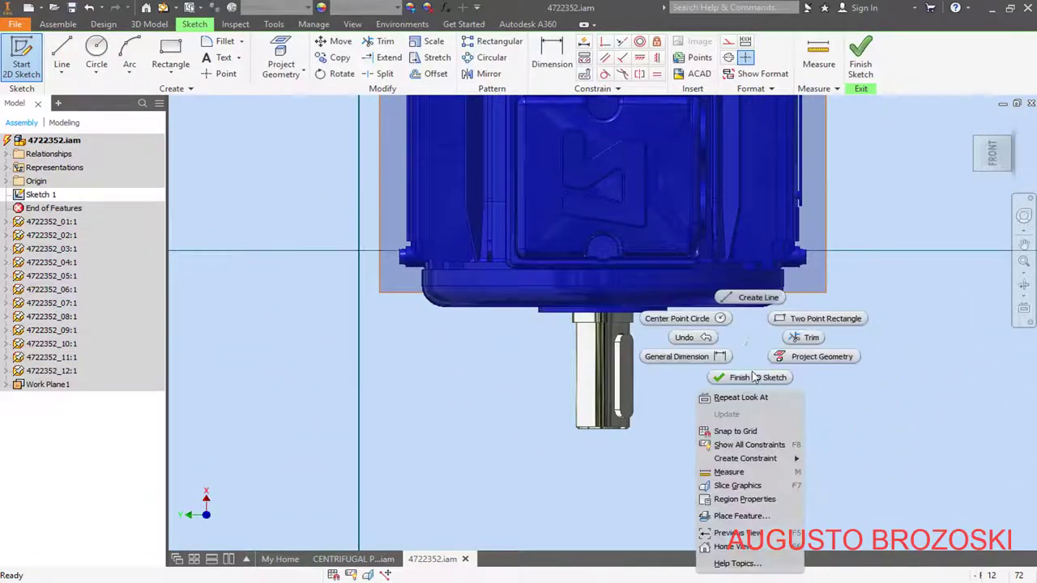
click(751, 486)
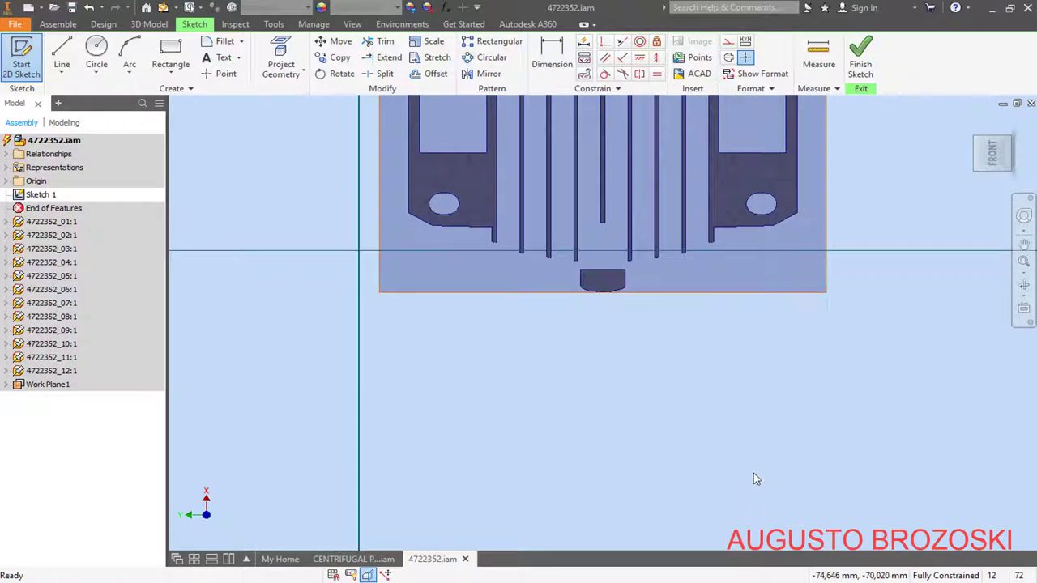
Project both end arcs of the slotted mounting hole in the motor foot into the sketch
click(292, 51)
scroll(837, 218, up, 5)
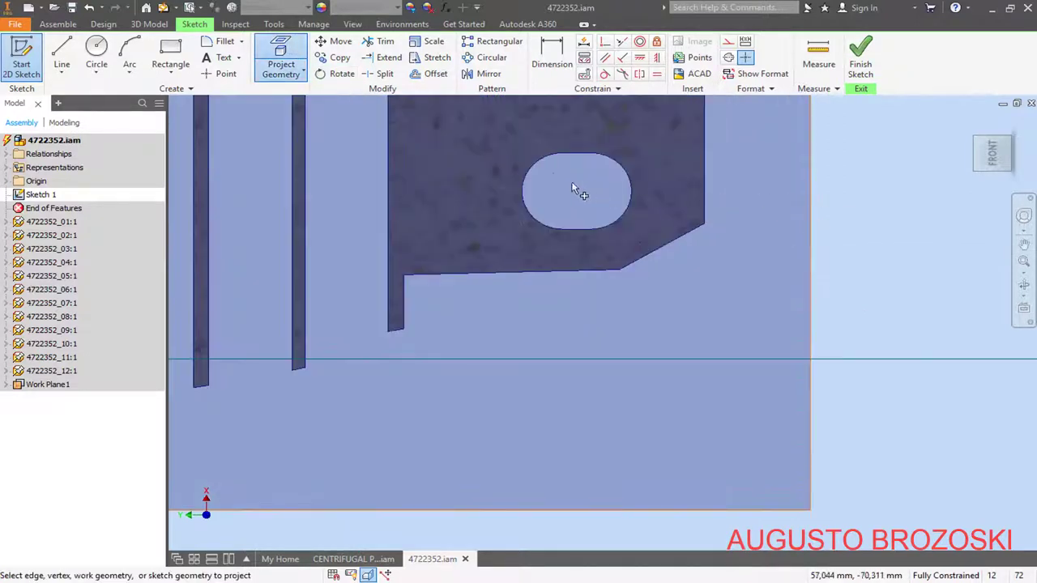
click(534, 163)
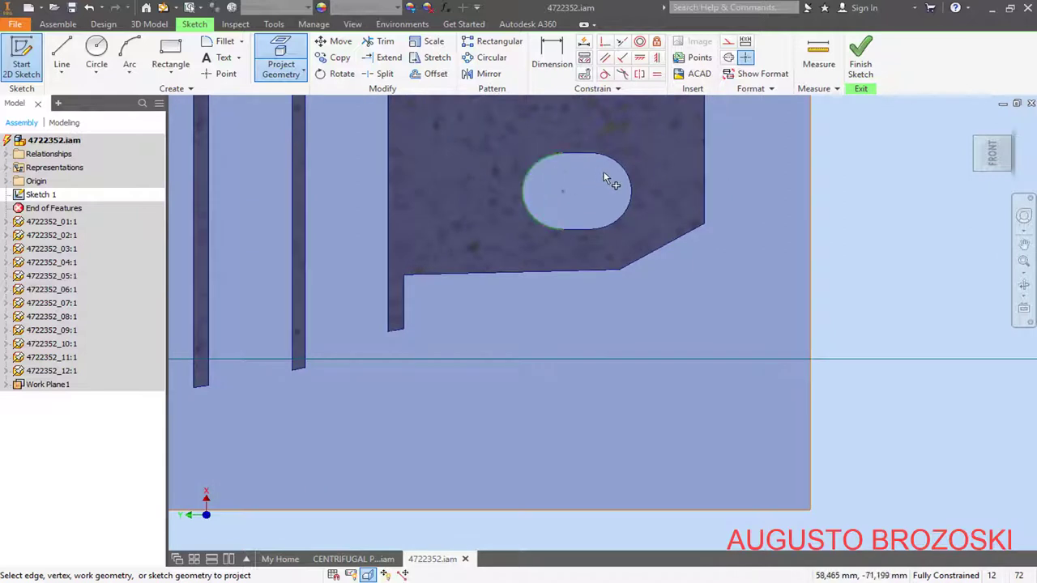
click(624, 176)
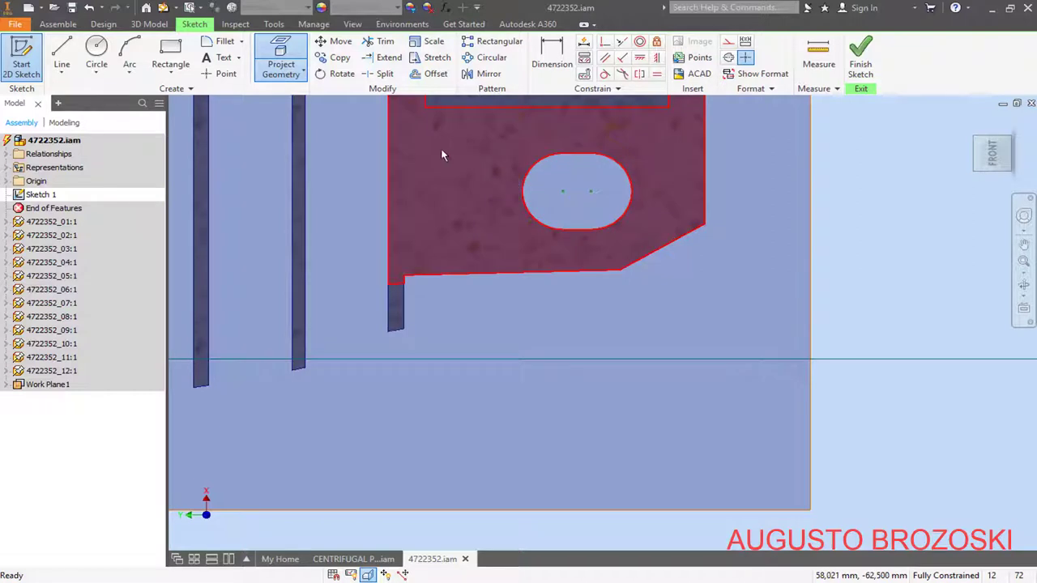
Draw a horizontal line between the slotted hole's two end arcs and convert it to a centerline
click(61, 53)
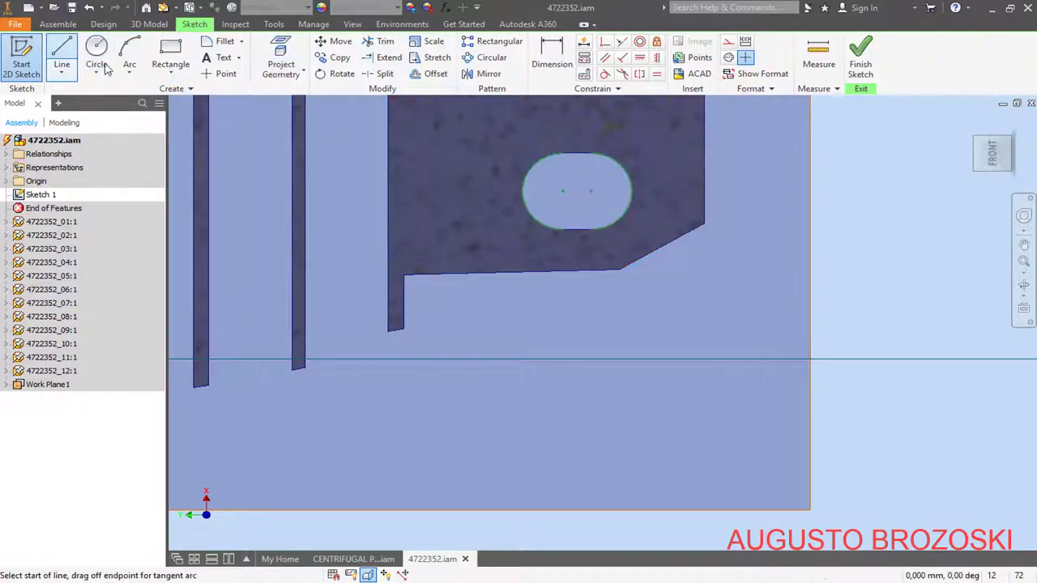
click(523, 191)
double_click(631, 191)
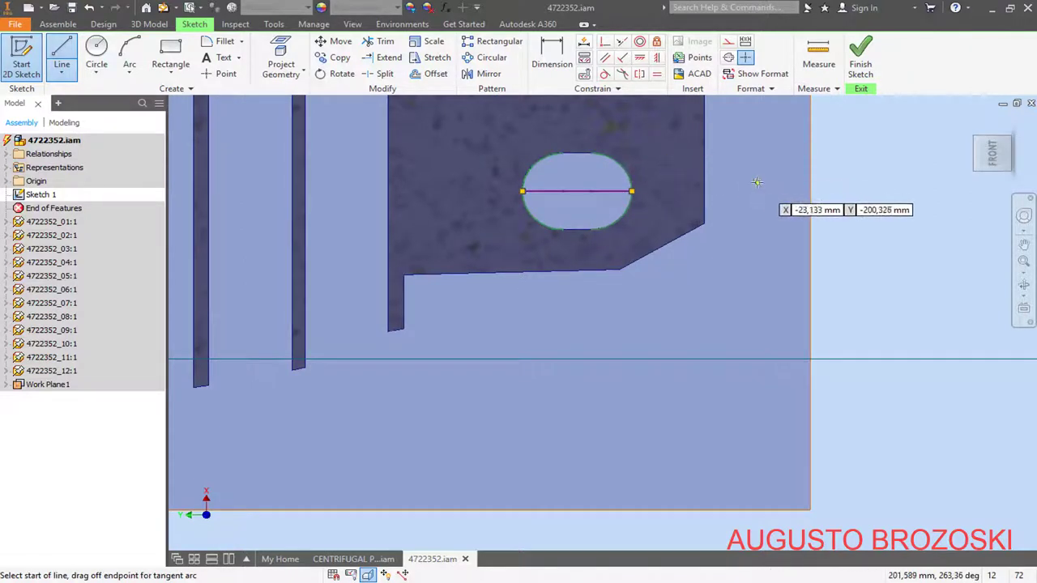
key(Escape)
click(608, 193)
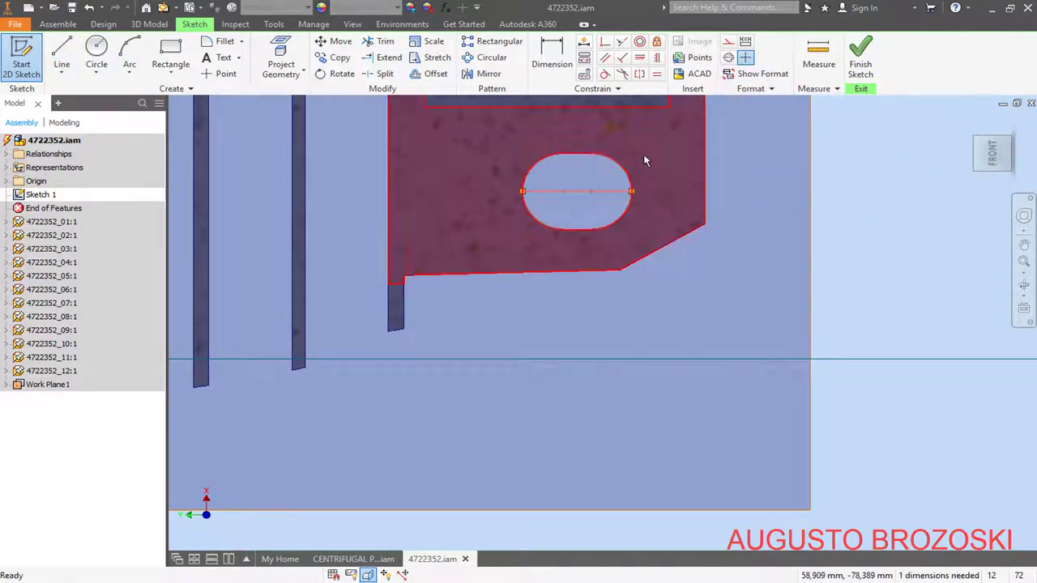
click(728, 58)
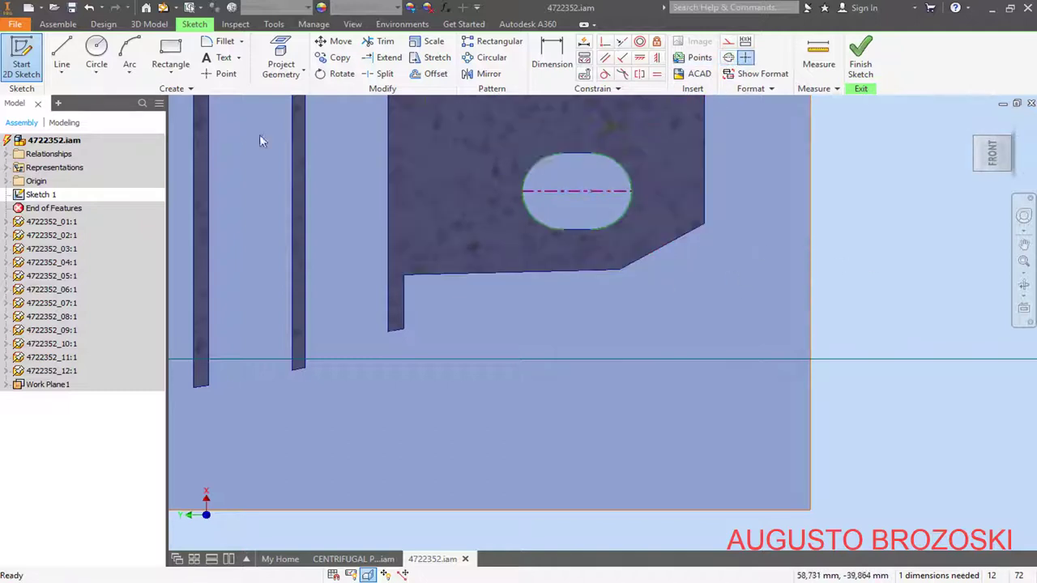
Draw a circle centred on the slot centerline's midpoint, set its diameter to 35 mm and finish the sketch
click(97, 50)
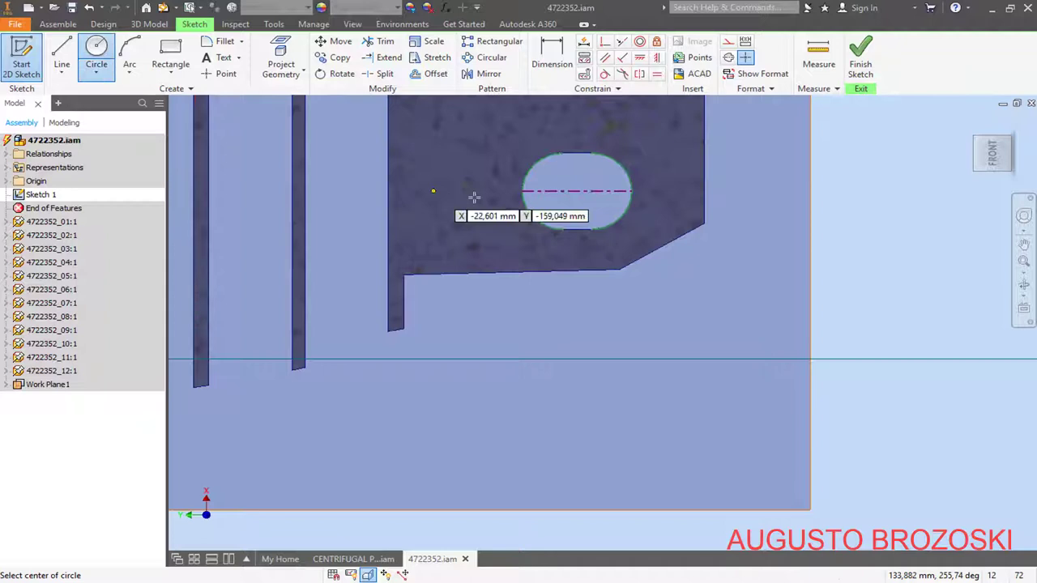
click(575, 190)
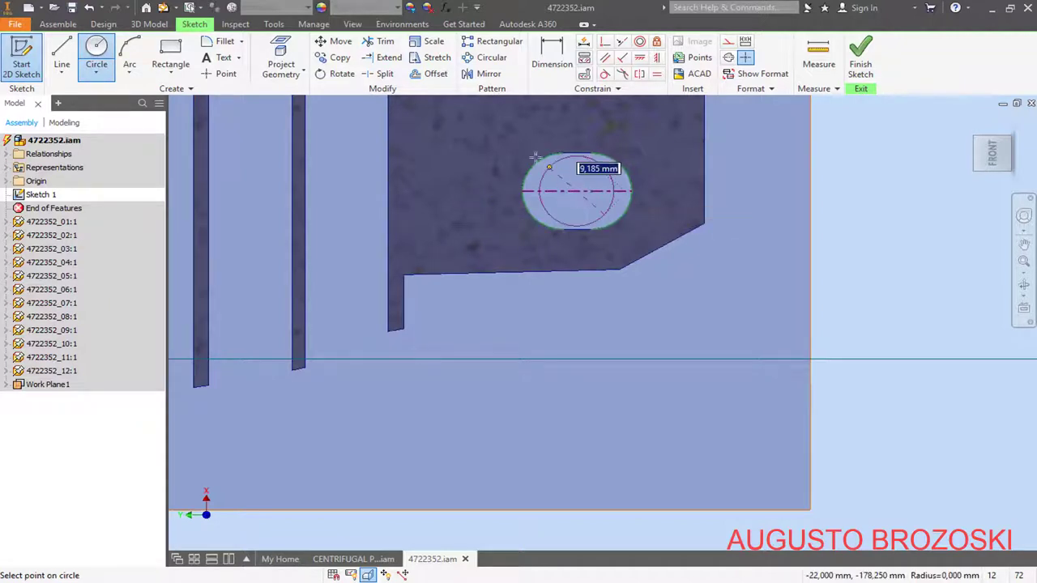
click(481, 302)
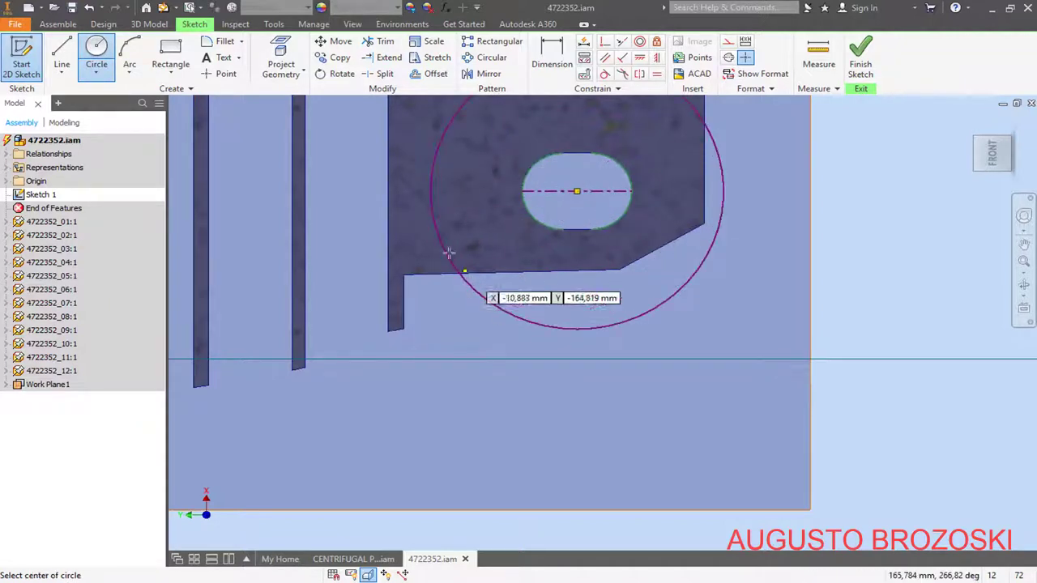
click(551, 58)
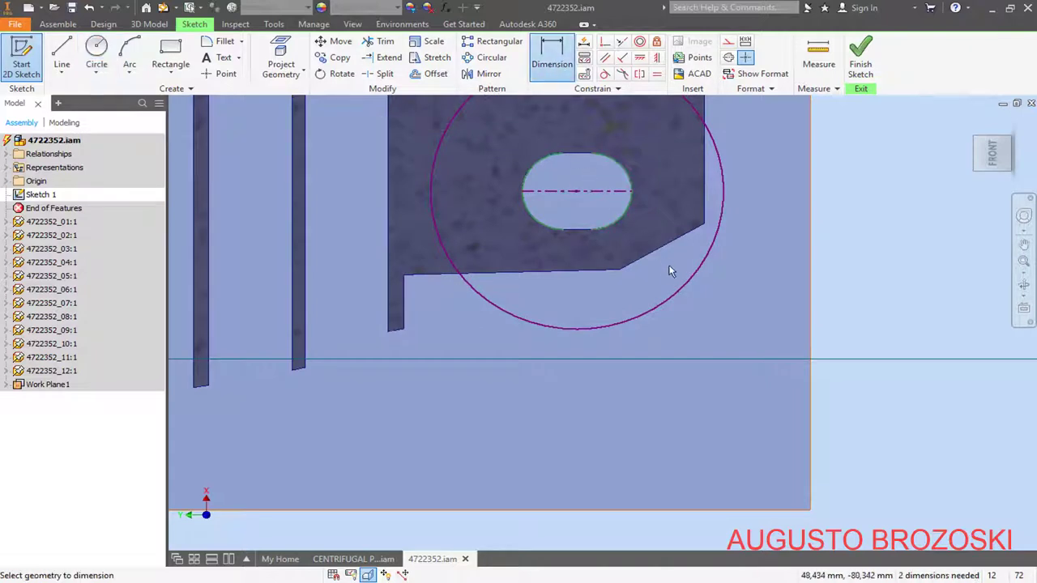
click(677, 289)
click(660, 283)
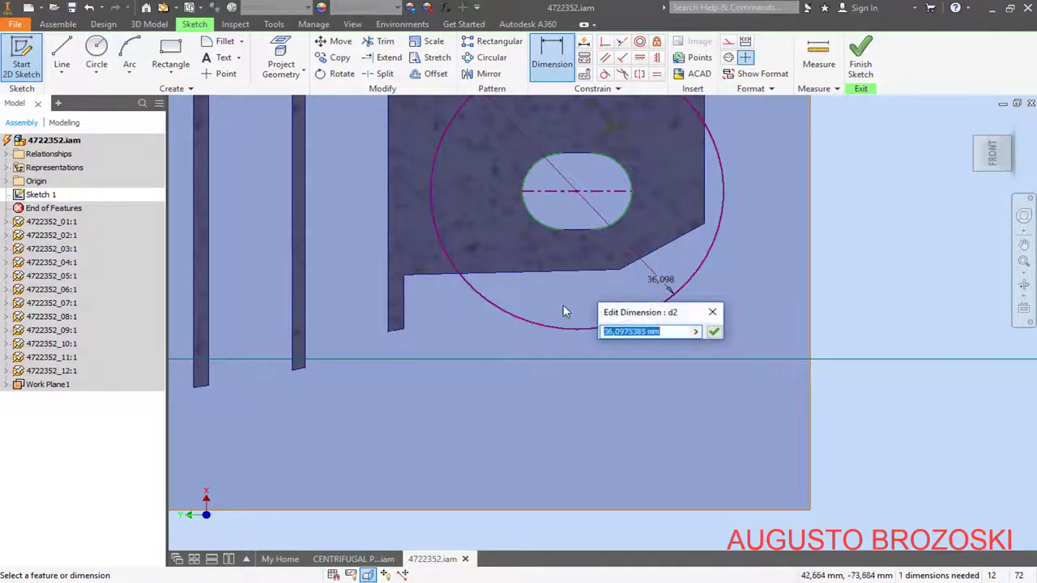
text(35)
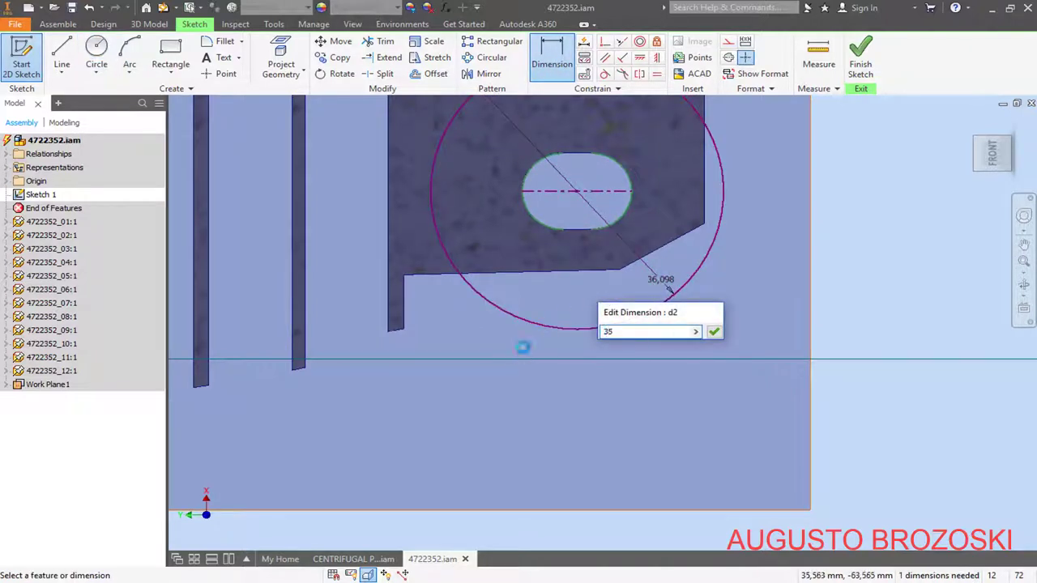
scroll(605, 319, down, 2)
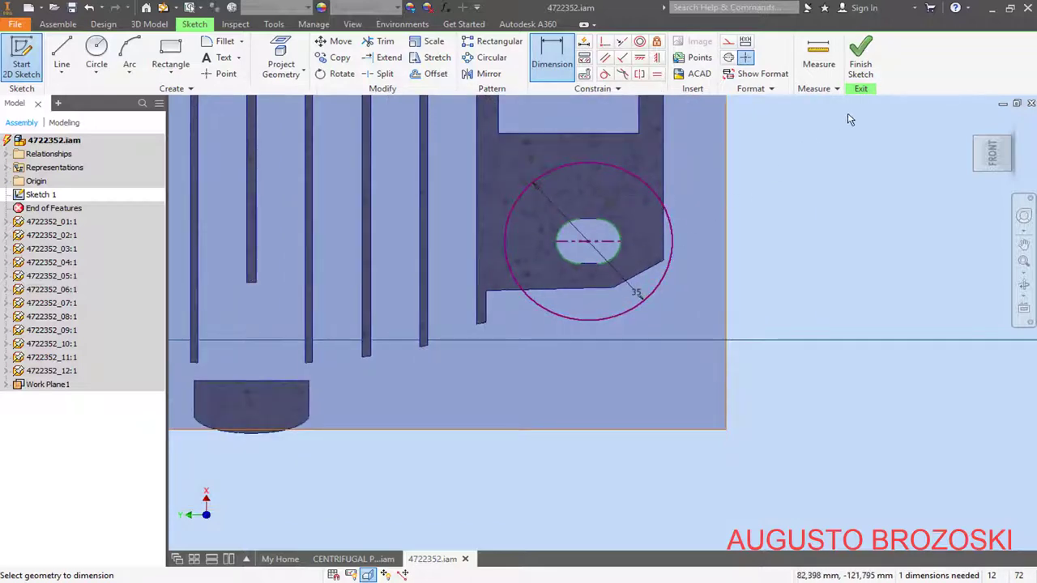
click(860, 65)
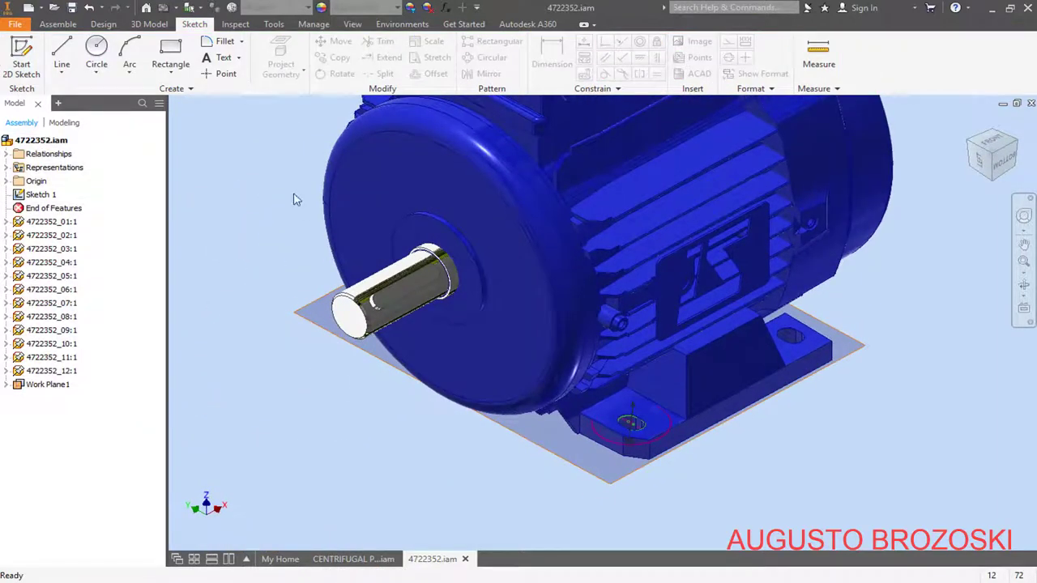
Extrude the 35 mm circle as a 5 mm cut into the top of the motor foot around the slotted hole
click(149, 23)
click(61, 55)
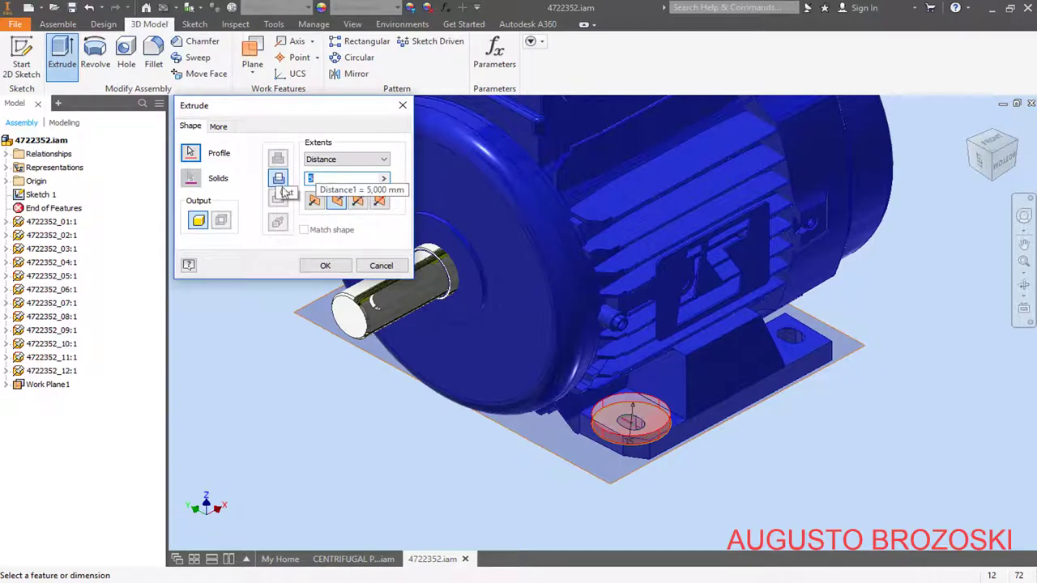
scroll(628, 463, up, 3)
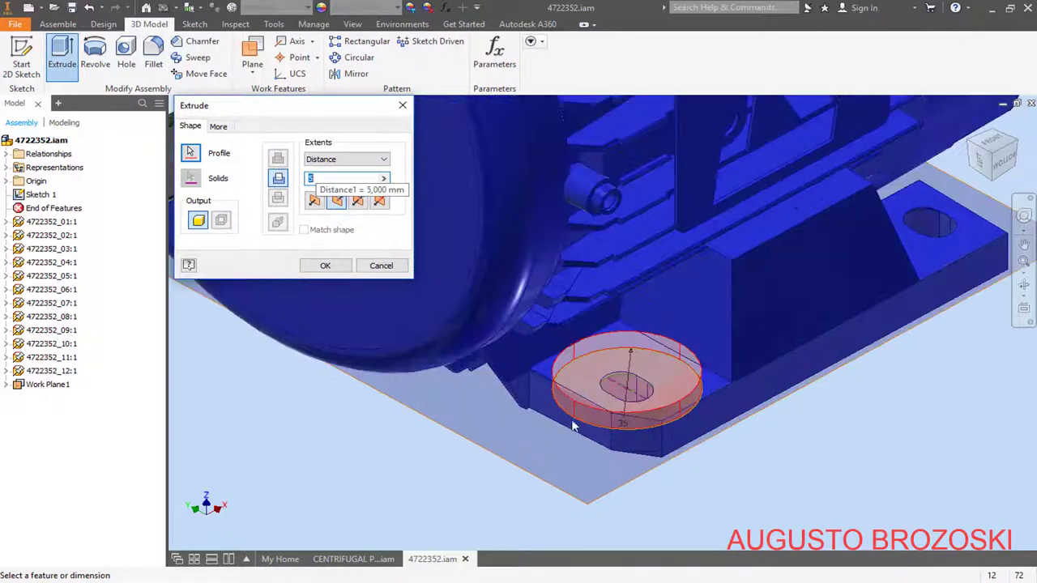
click(328, 266)
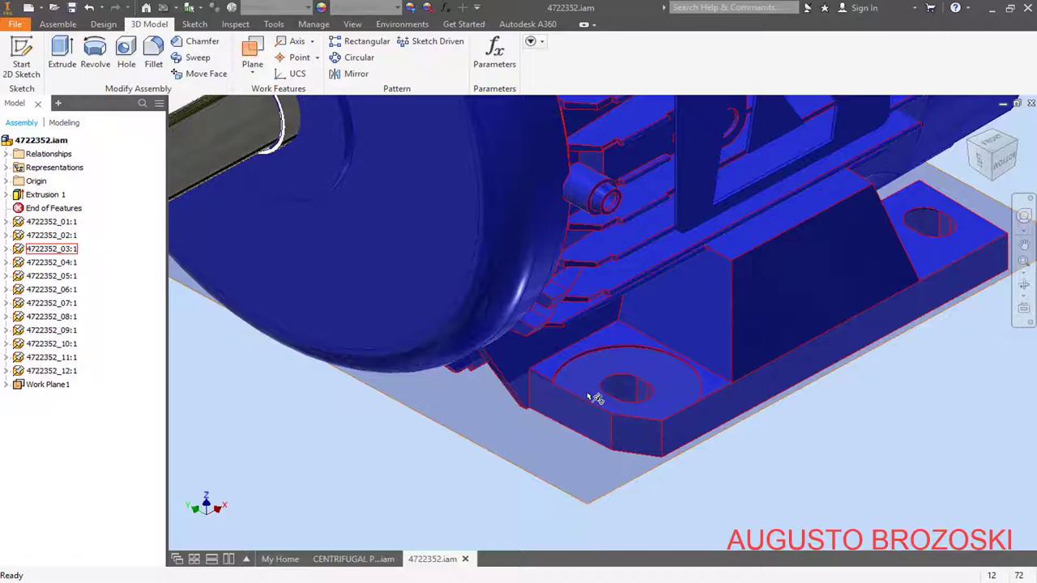
key(F6)
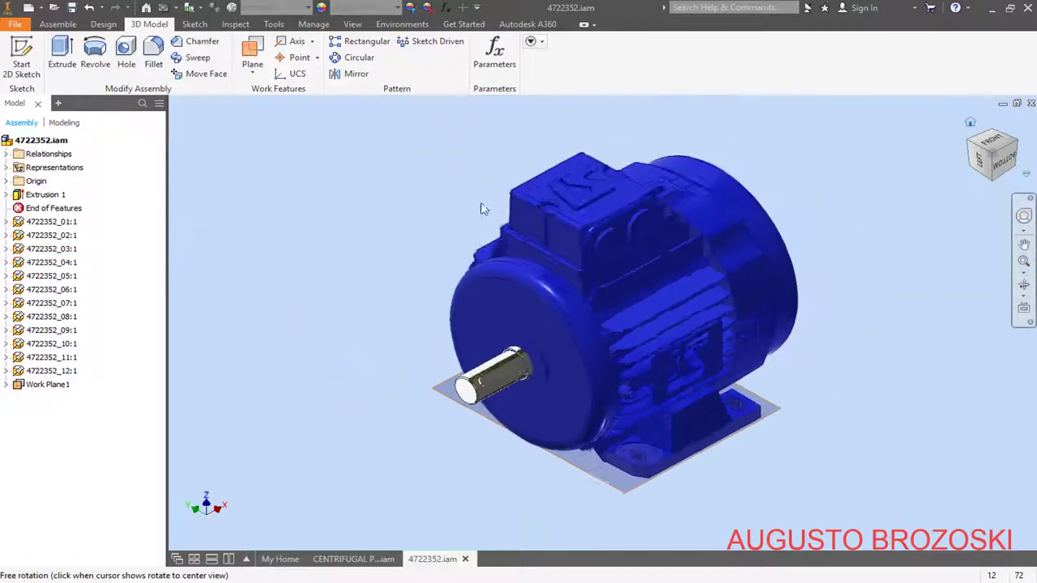
Start a rectangular pattern of the foot's 35 mm cut with 2 occurrences spaced 100 mm along the X axis
click(57, 23)
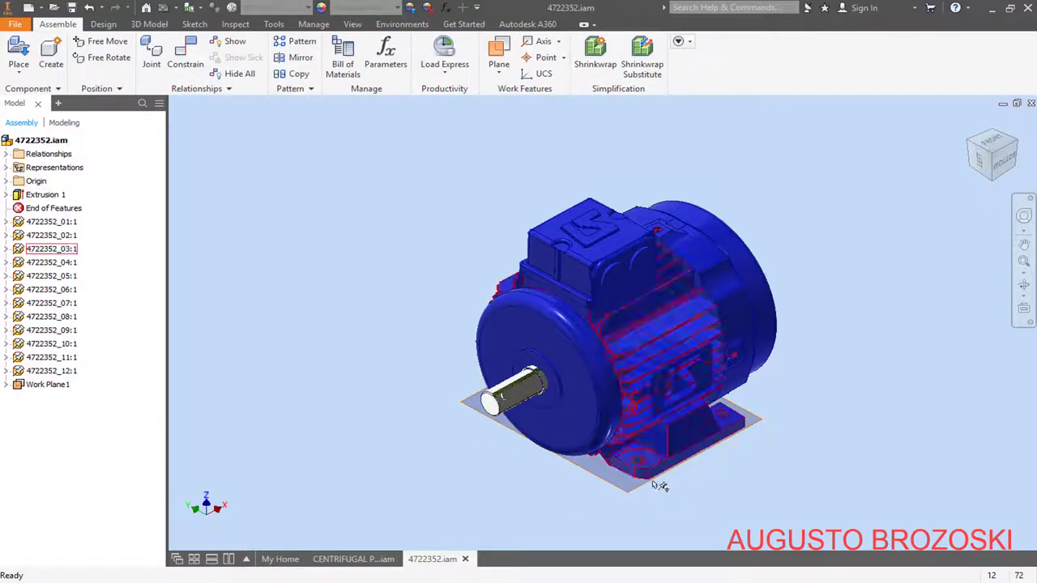
scroll(668, 489, up, 3)
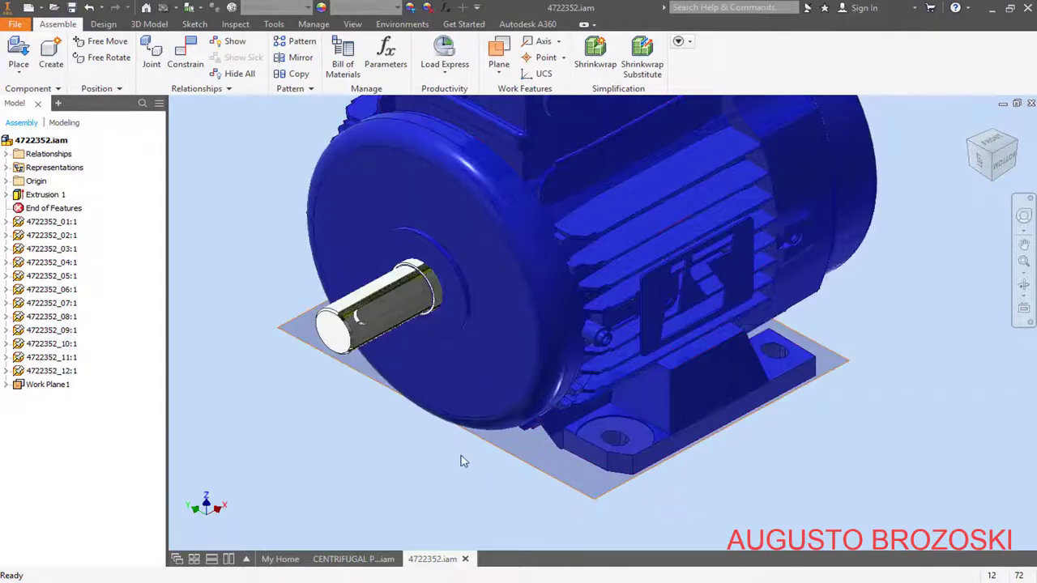
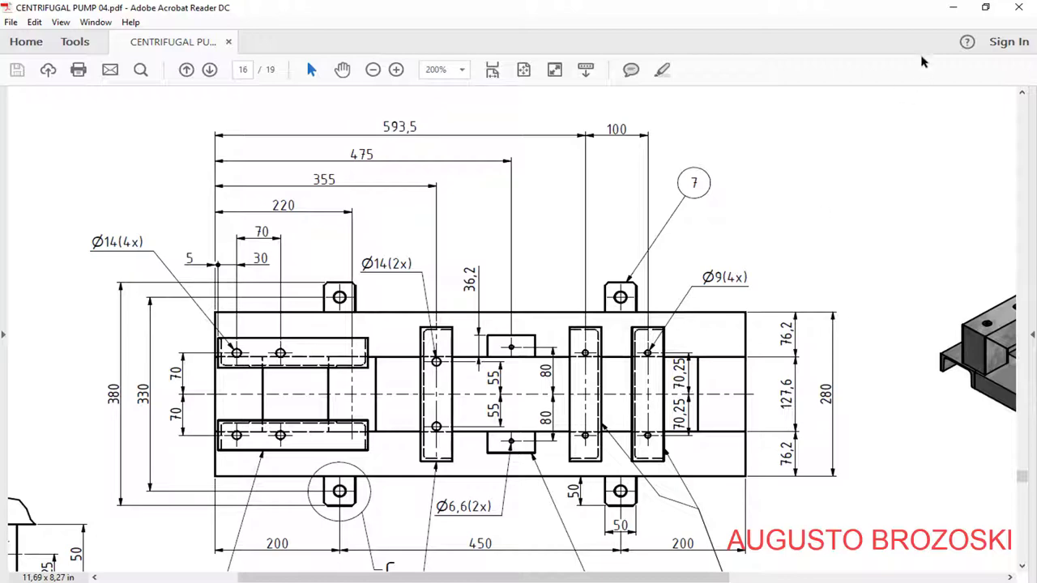
click(952, 7)
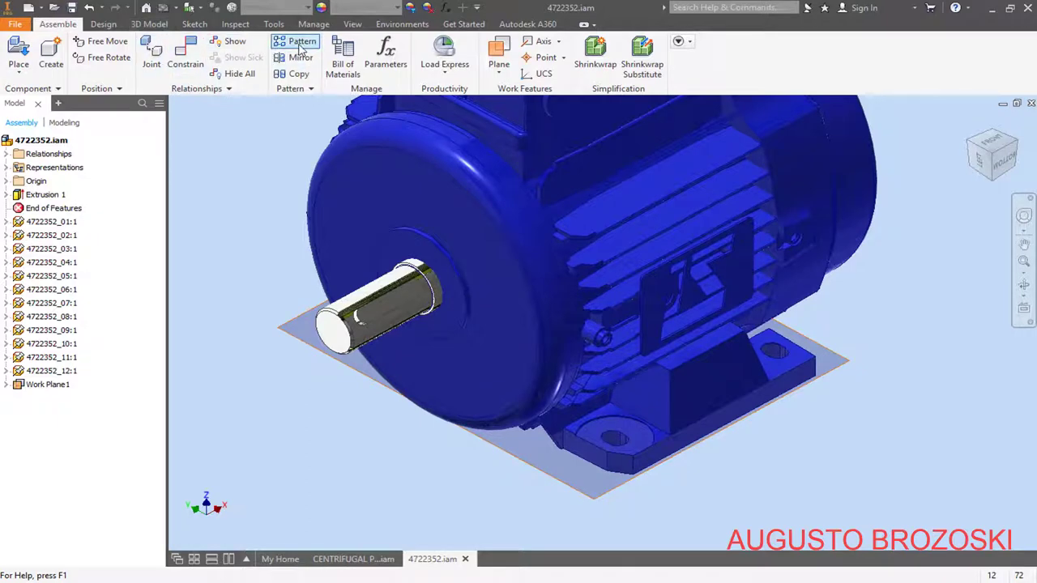
click(162, 26)
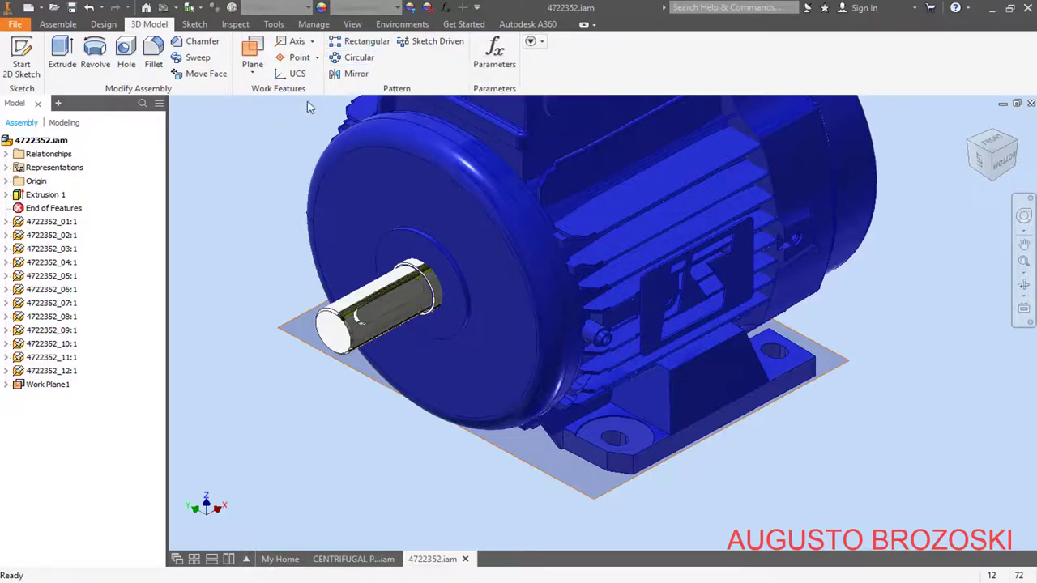
click(350, 46)
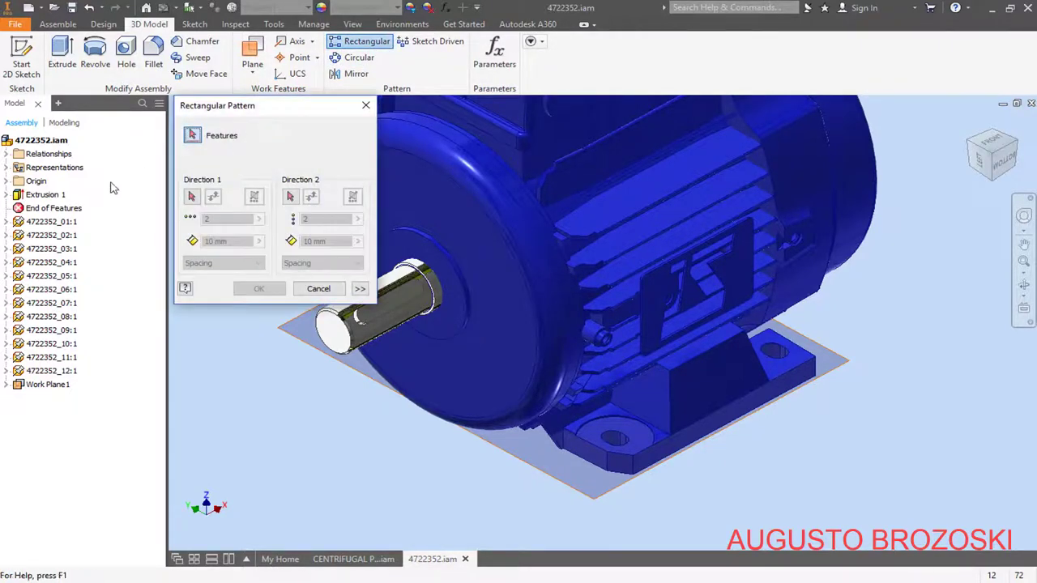
click(49, 196)
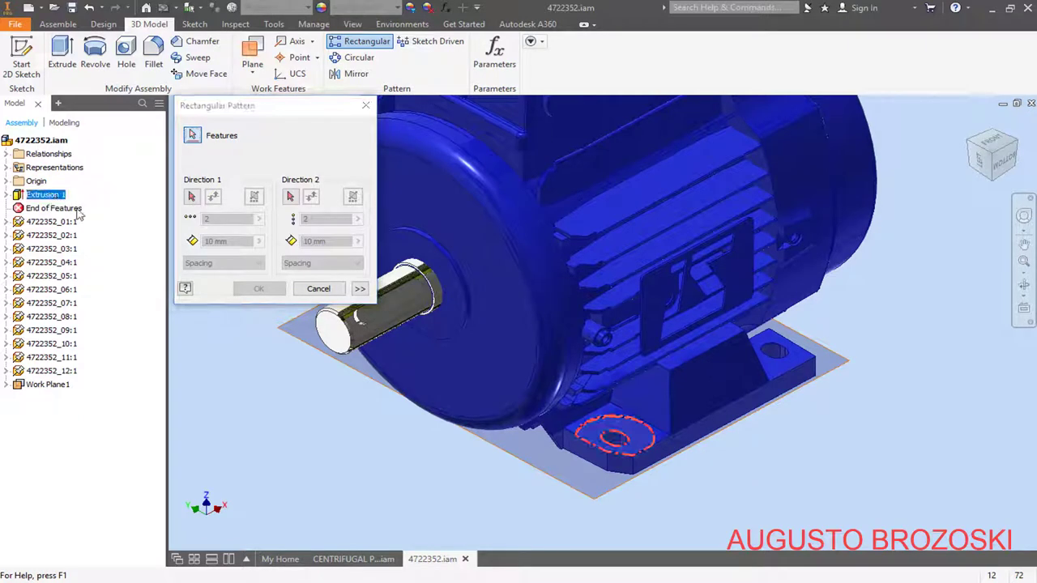
click(8, 182)
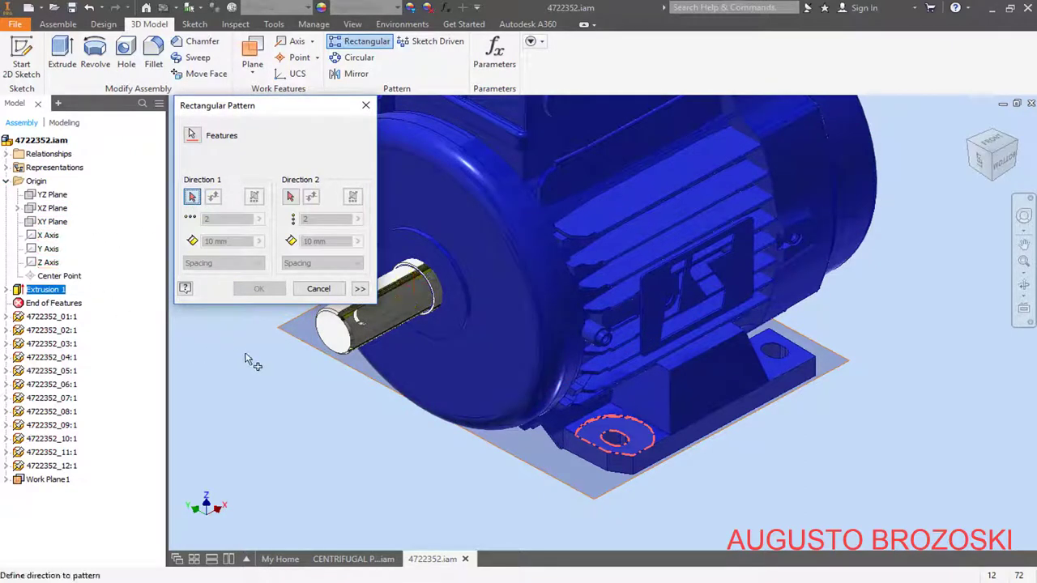
click(49, 236)
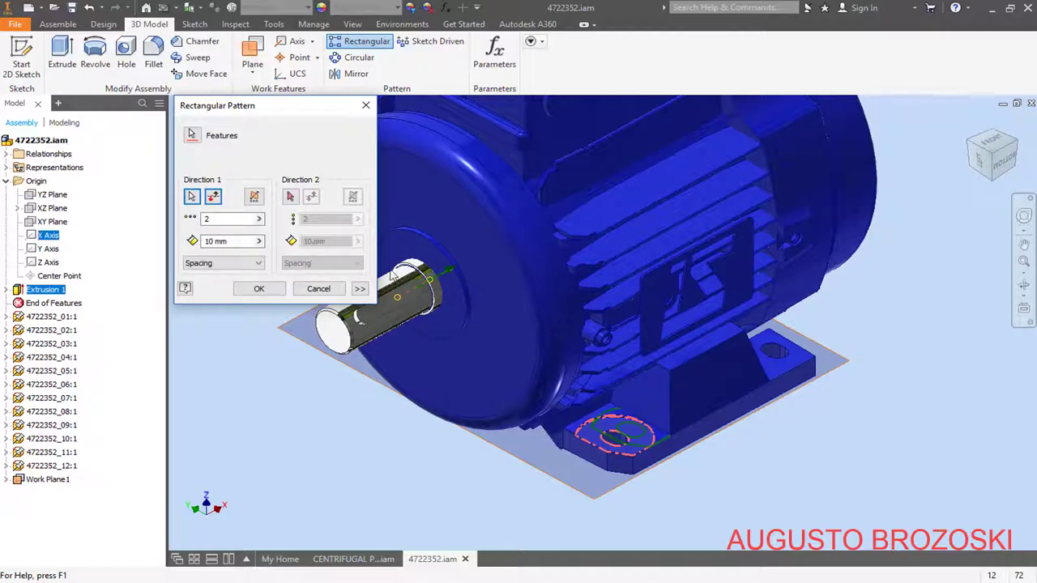
click(229, 240)
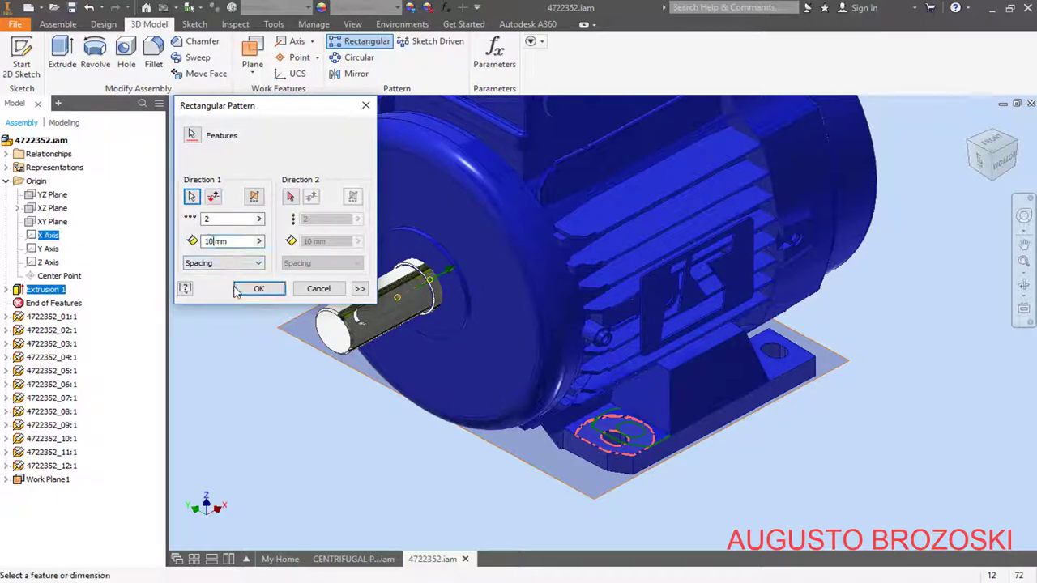
text(0)
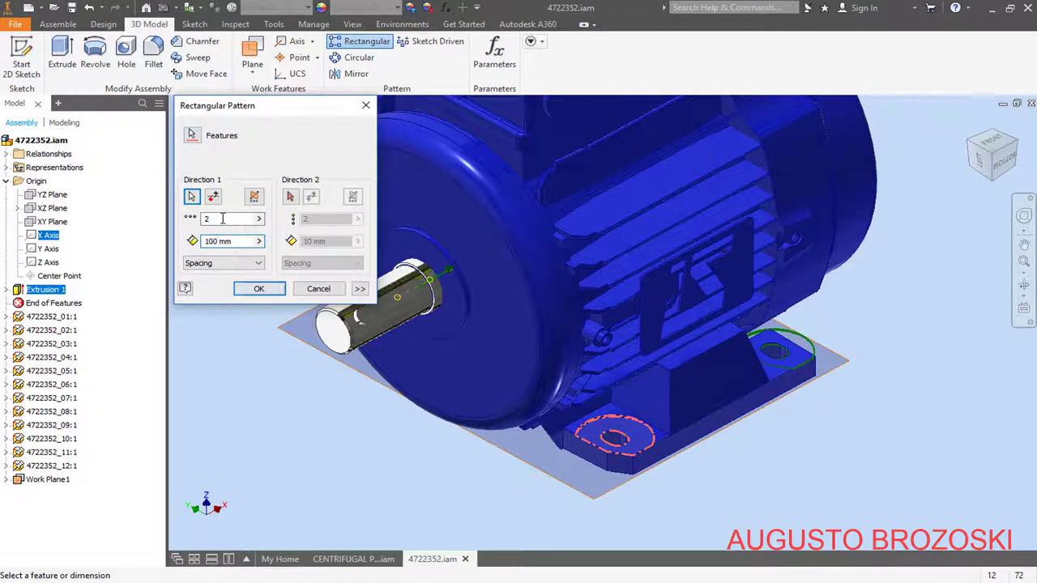
key(Tab)
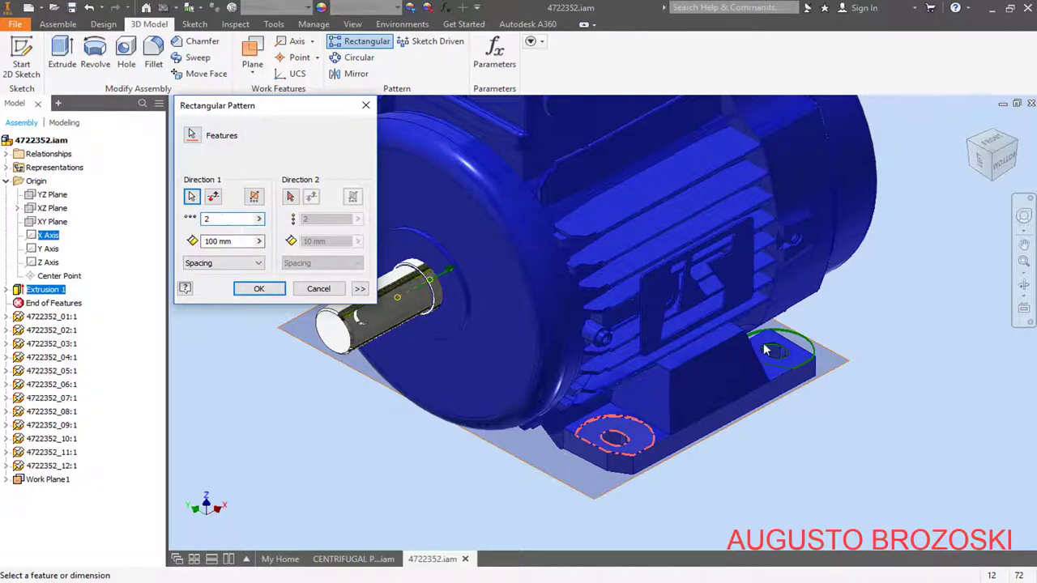
Add the Y axis as second pattern direction with 2 occurrences spaced 140,5 mm and create the pattern
click(291, 197)
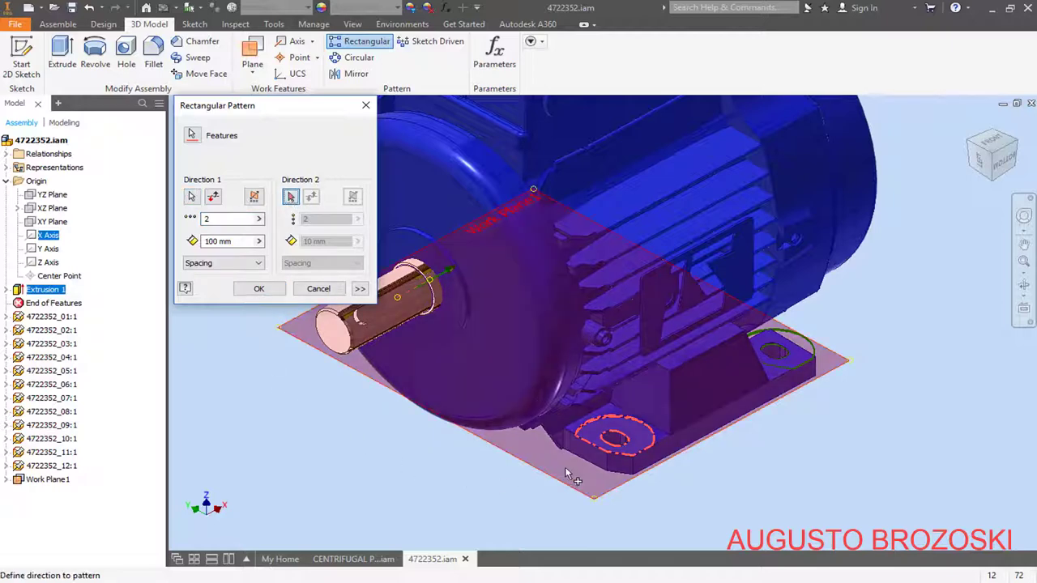
click(49, 250)
scroll(551, 382, down, 2)
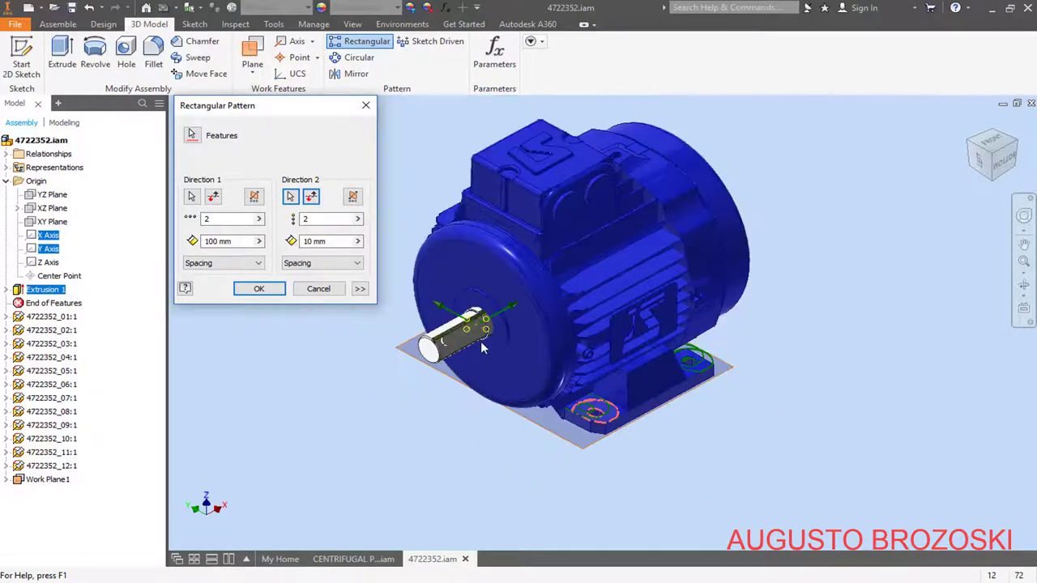
click(311, 241)
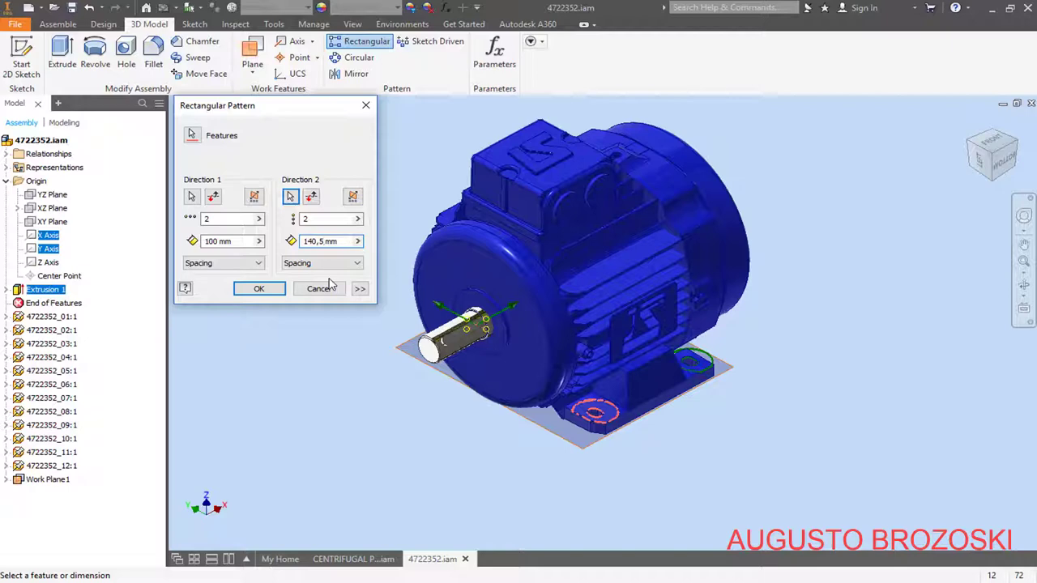
click(261, 288)
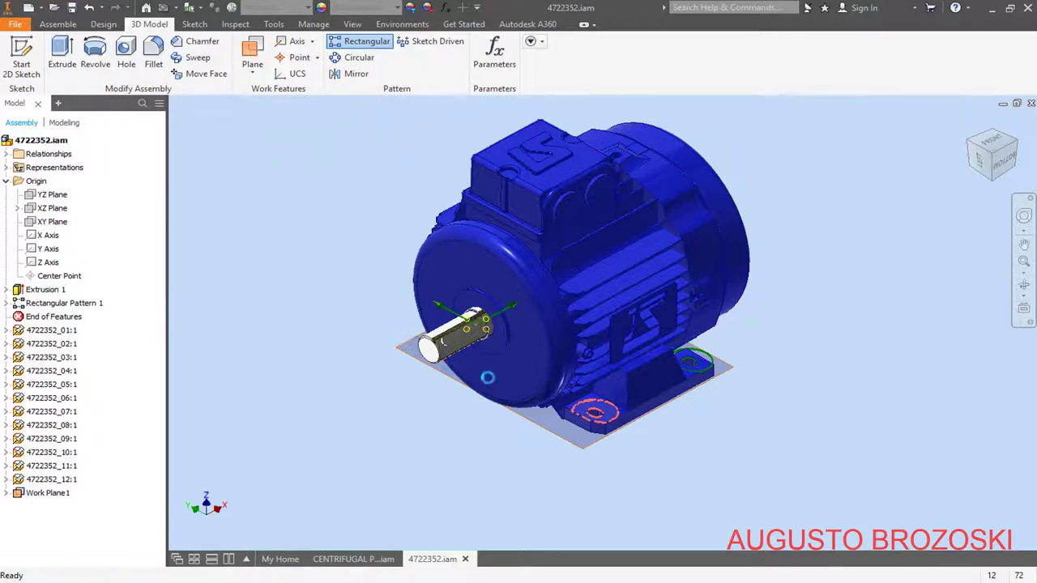
Hide Work Plane1 under the motor feet
scroll(696, 379, up, 5)
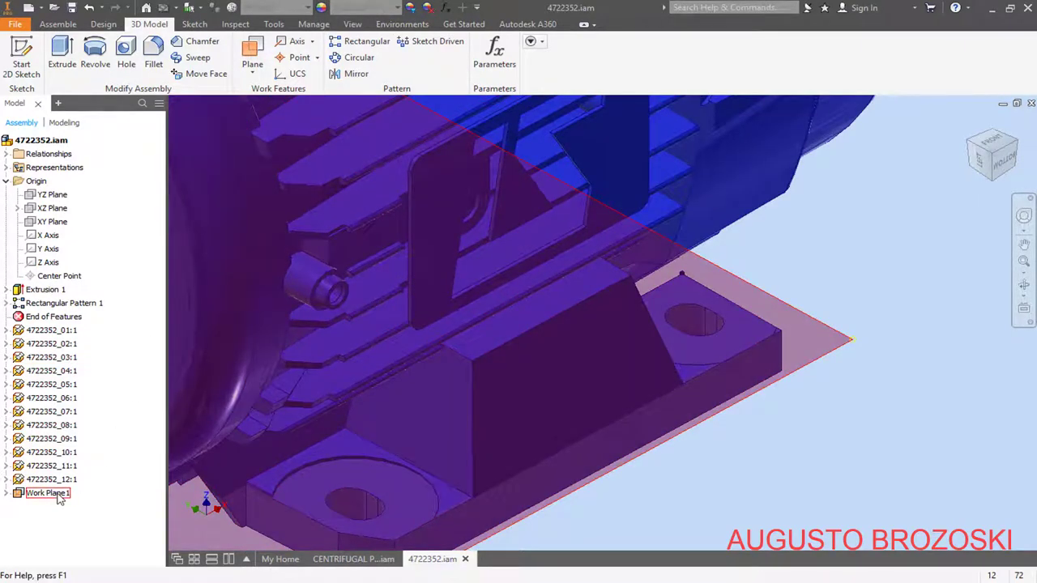
right_click(59, 496)
click(150, 479)
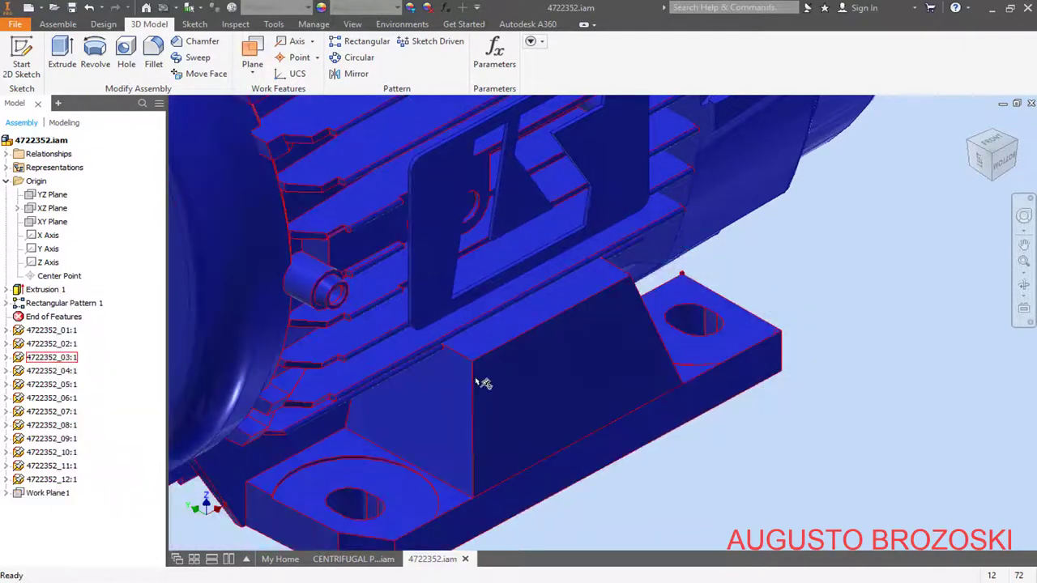
Examine the patterned bolt seats on the opposite motor foot and switch to the CENTRIFUGAL PUMP ASSEMBLY document
click(971, 145)
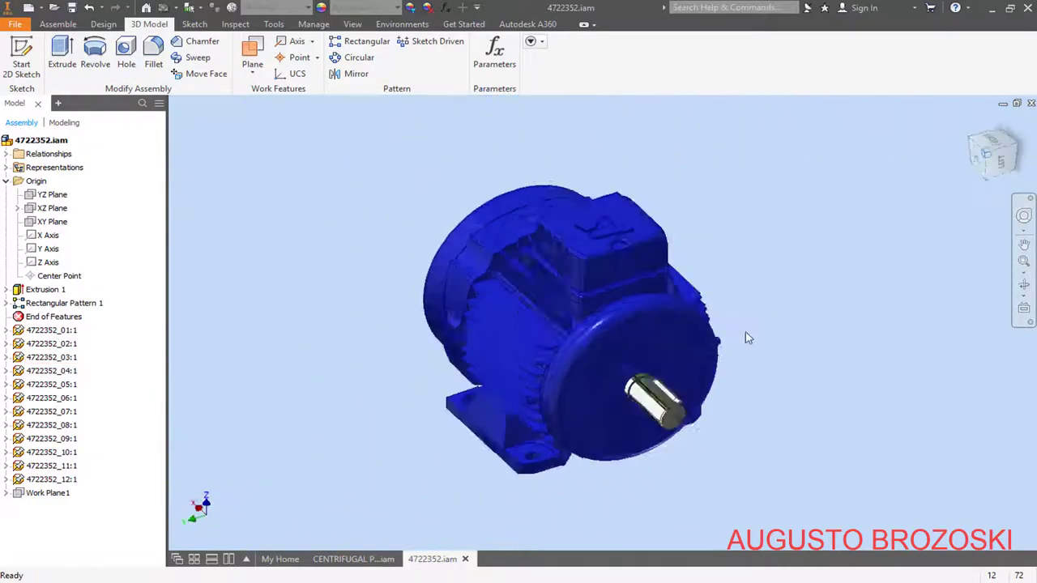
scroll(572, 482, up, 5)
shift+middle_drag(557, 427, 683, 374)
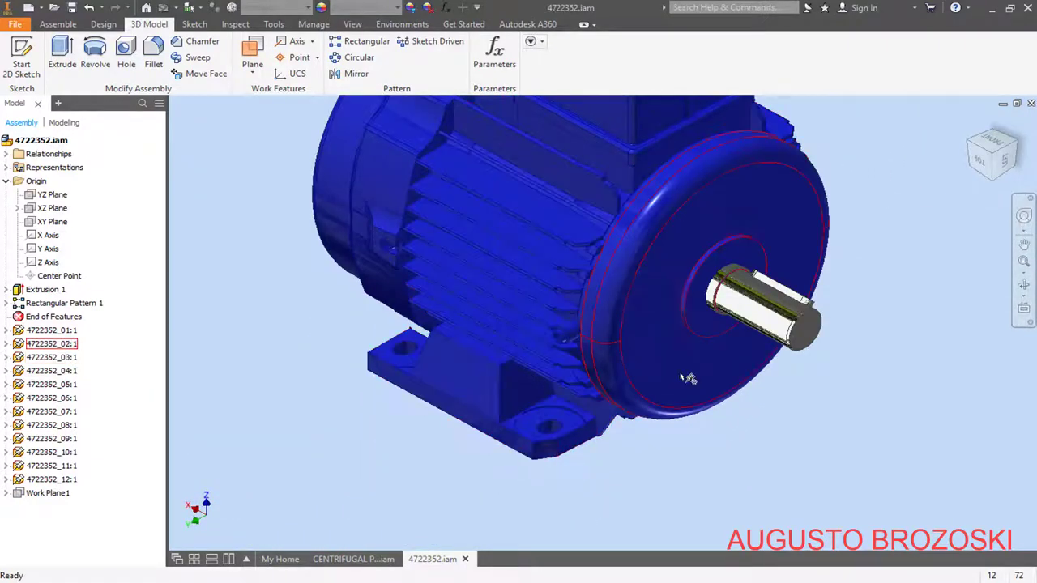
shift+middle_drag(891, 249, 583, 456)
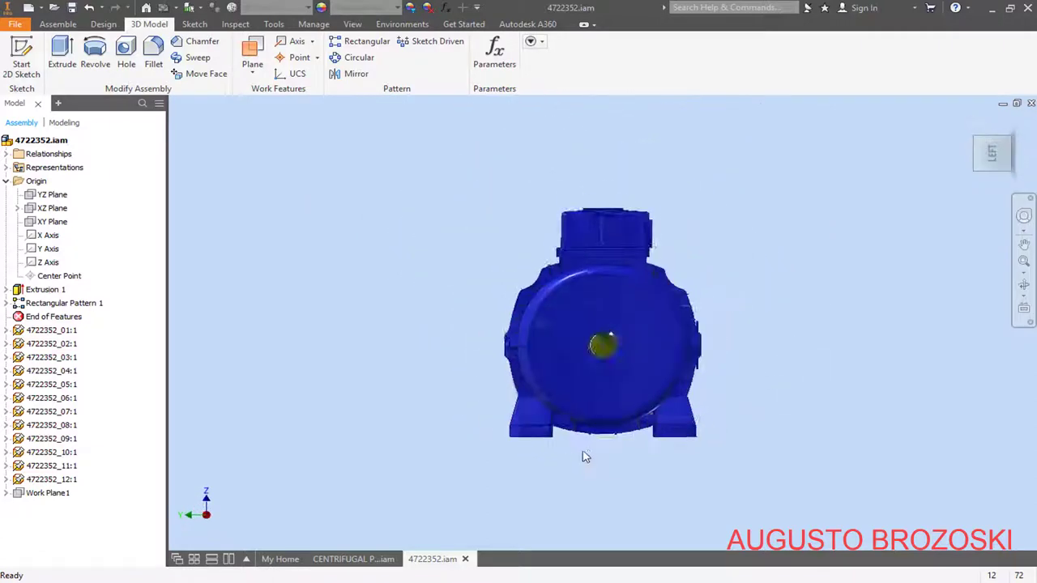
scroll(468, 373, up, 6)
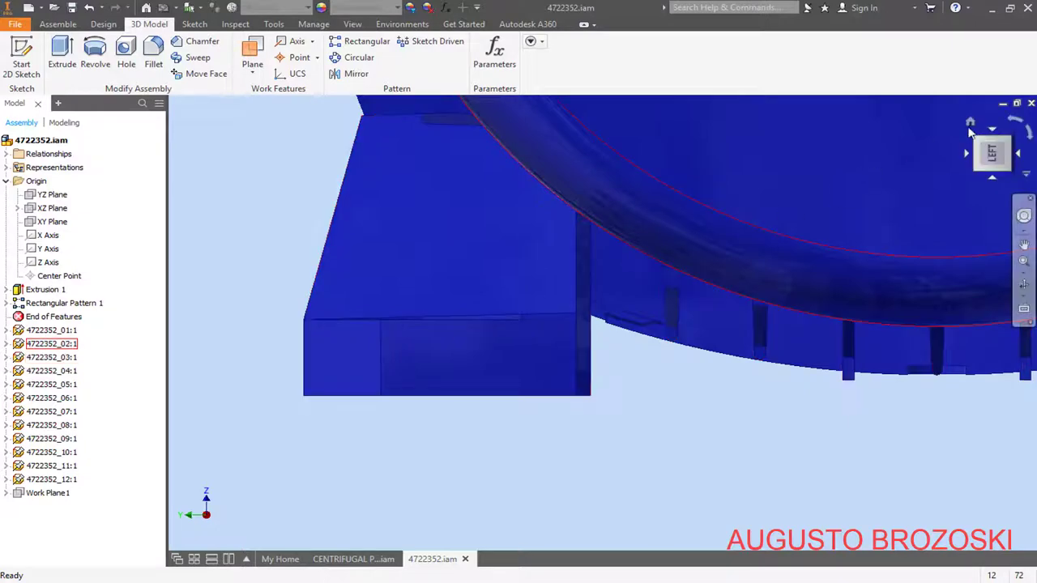
click(969, 122)
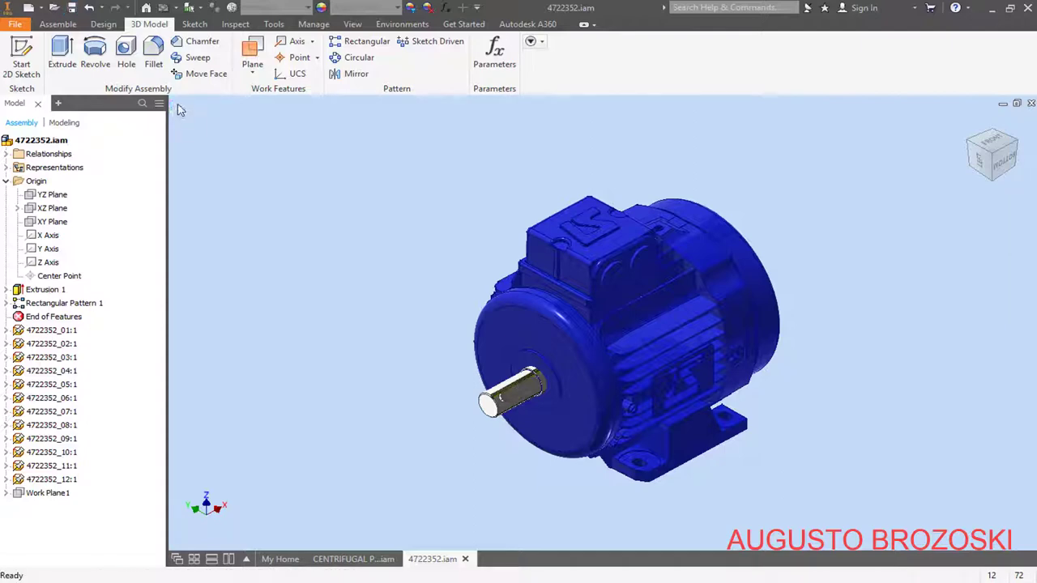
click(350, 559)
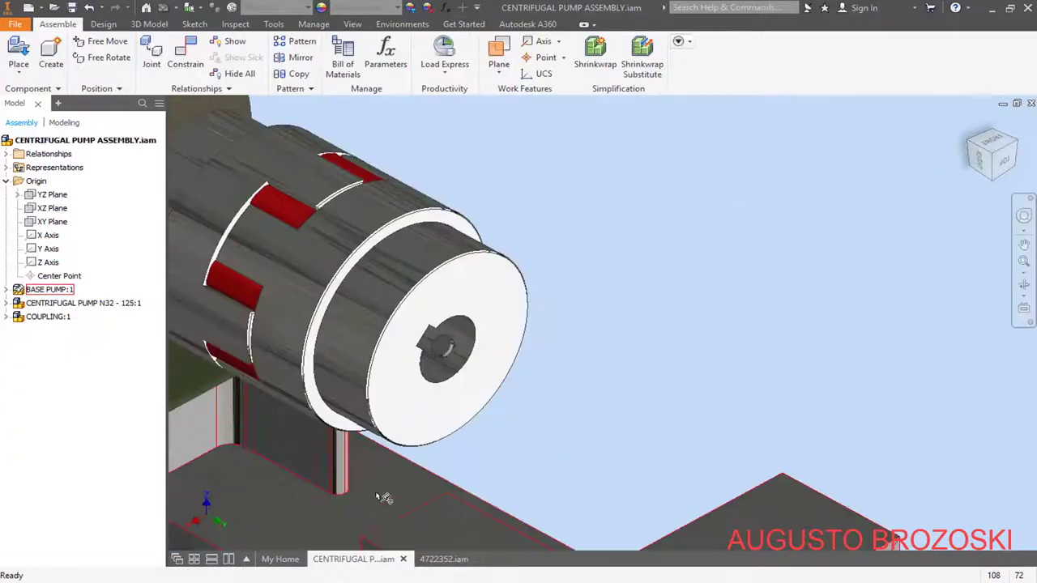
Place one instance of 4722352.iam from the AC Motor folder into the assembly, in open space above the base
click(972, 128)
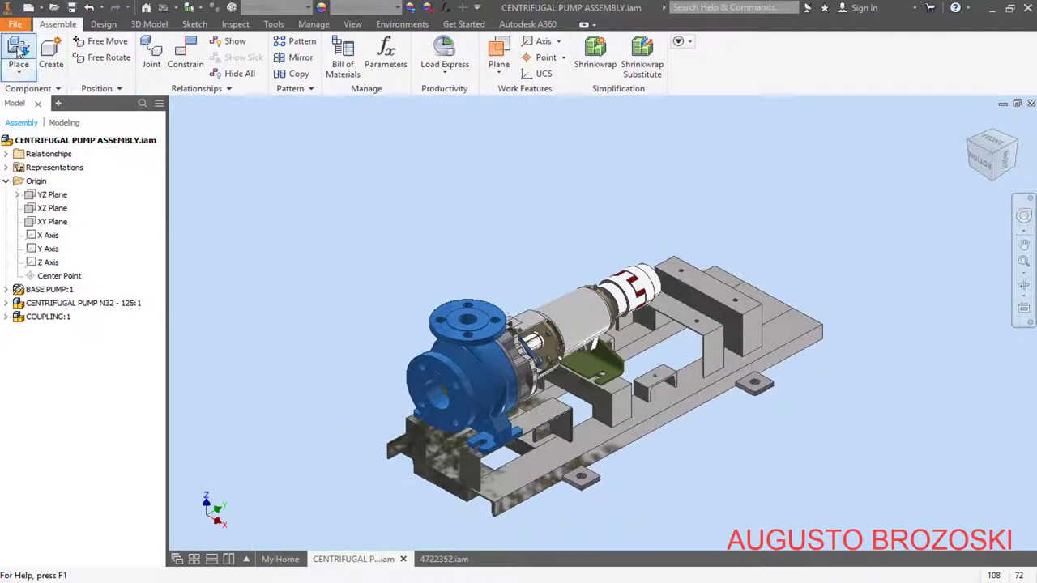
click(17, 57)
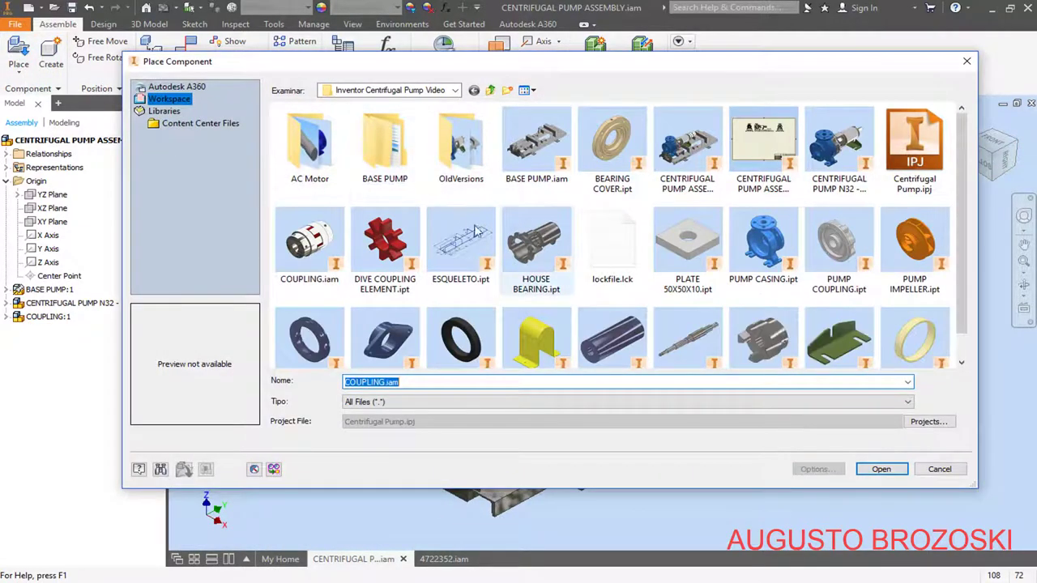
double_click(316, 148)
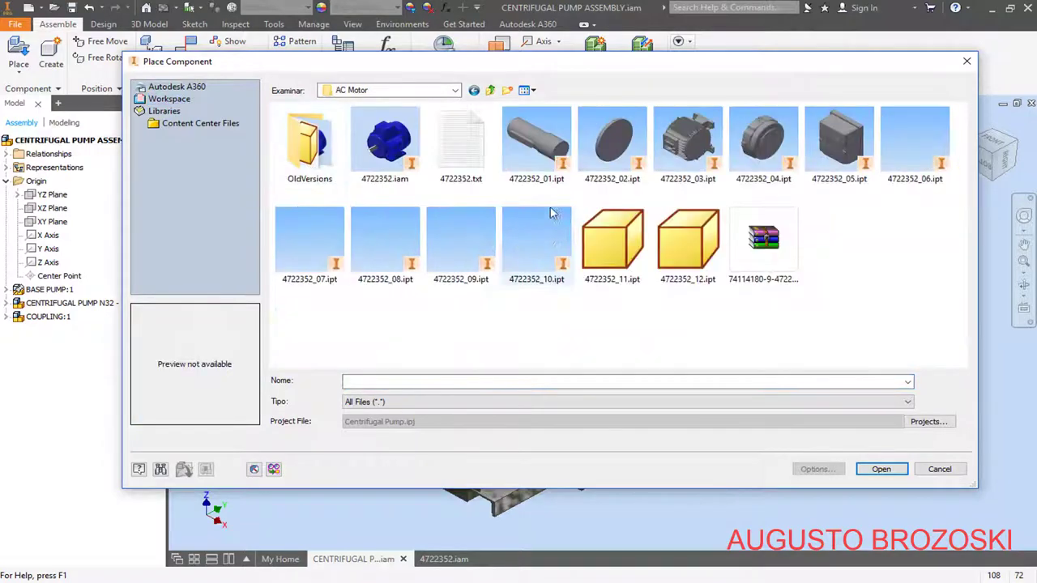
click(388, 150)
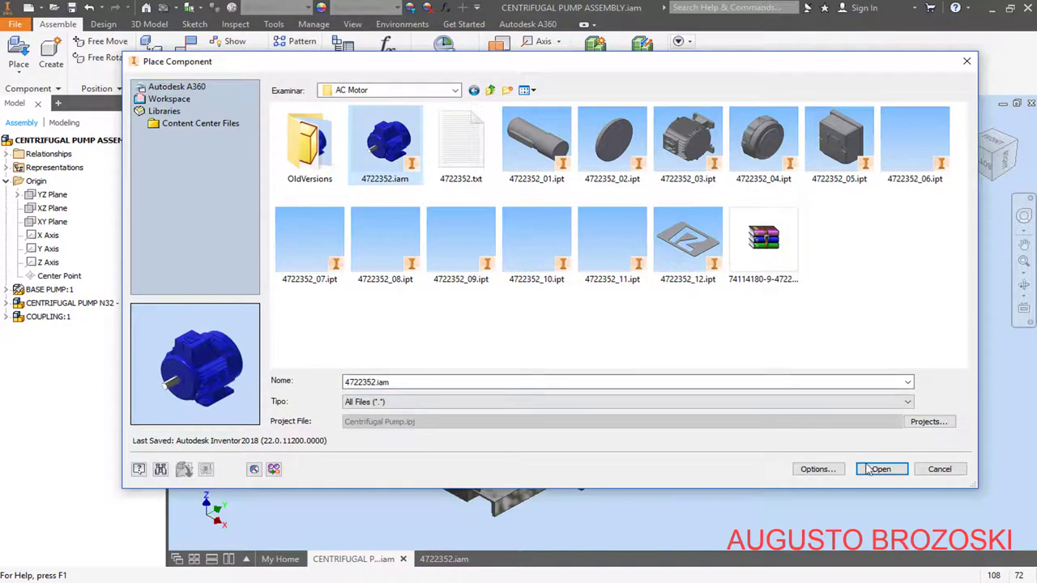
click(881, 469)
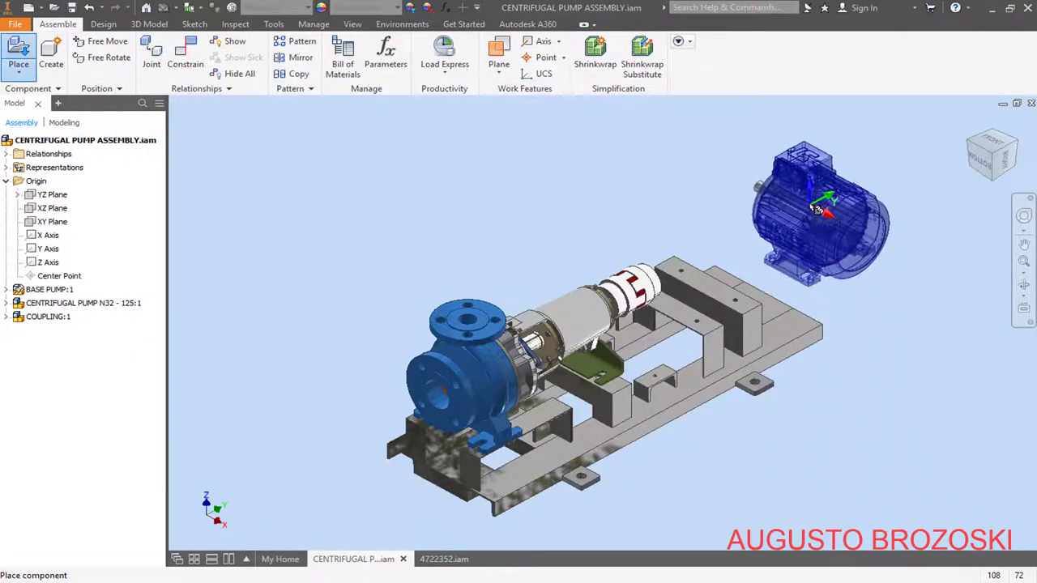
click(807, 207)
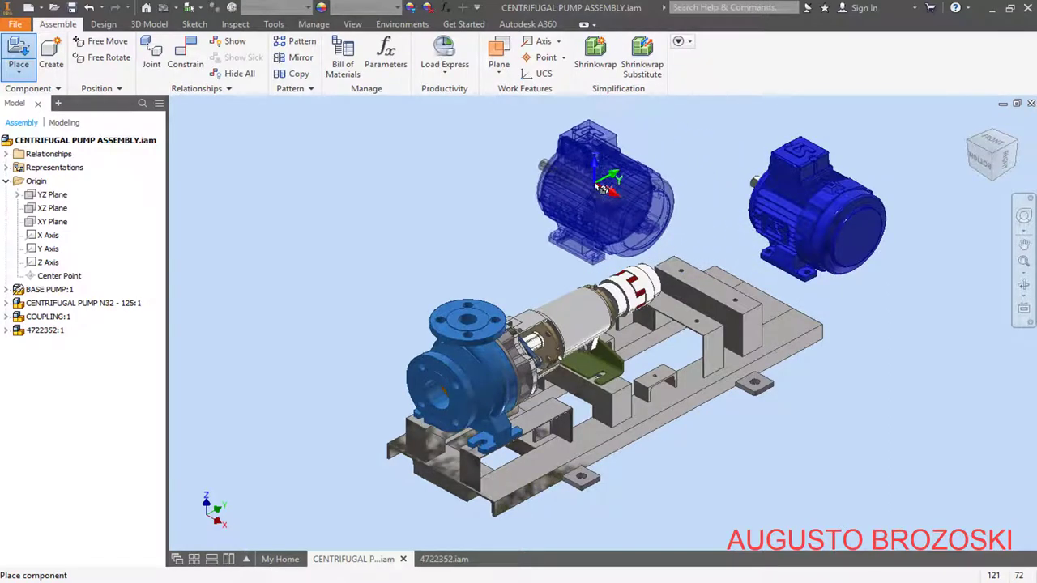
key(Escape)
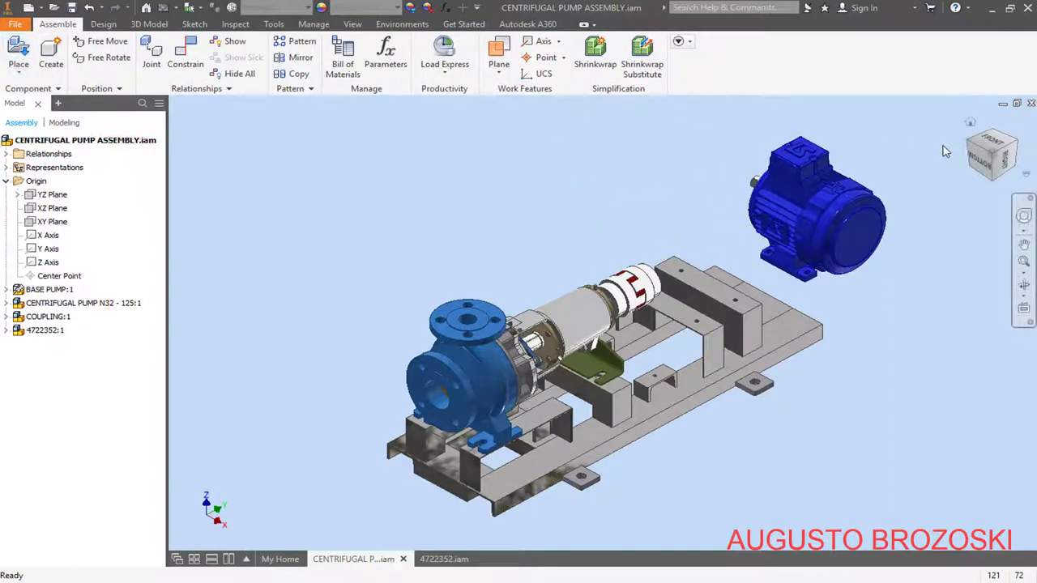
Add an Insert constraint with 0 mm offset between the circular shoulder edge of the motor shaft and the bore edge of the coupling's free end
drag(970, 146, 638, 243)
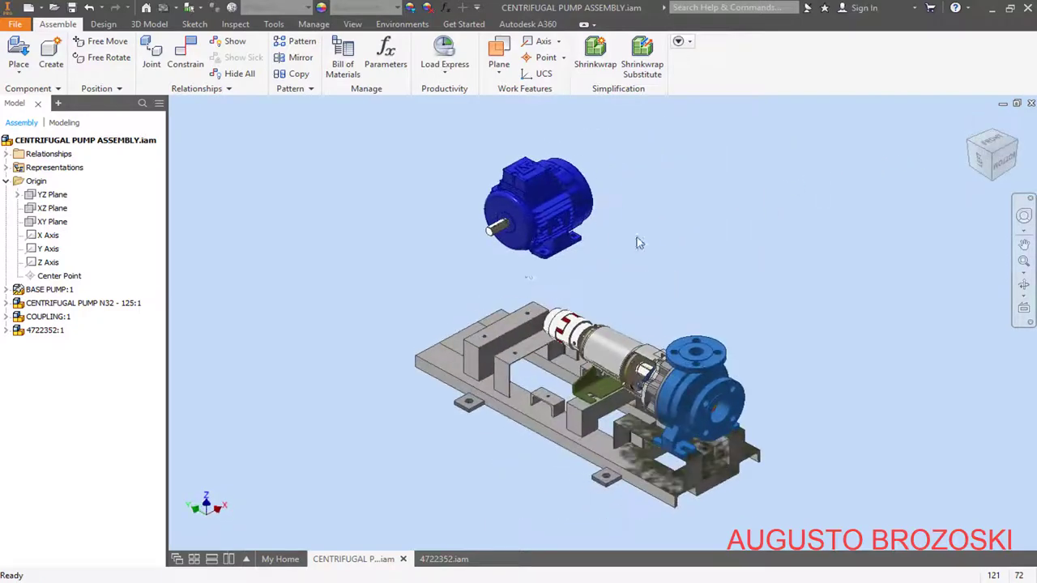
scroll(504, 262, up, 6)
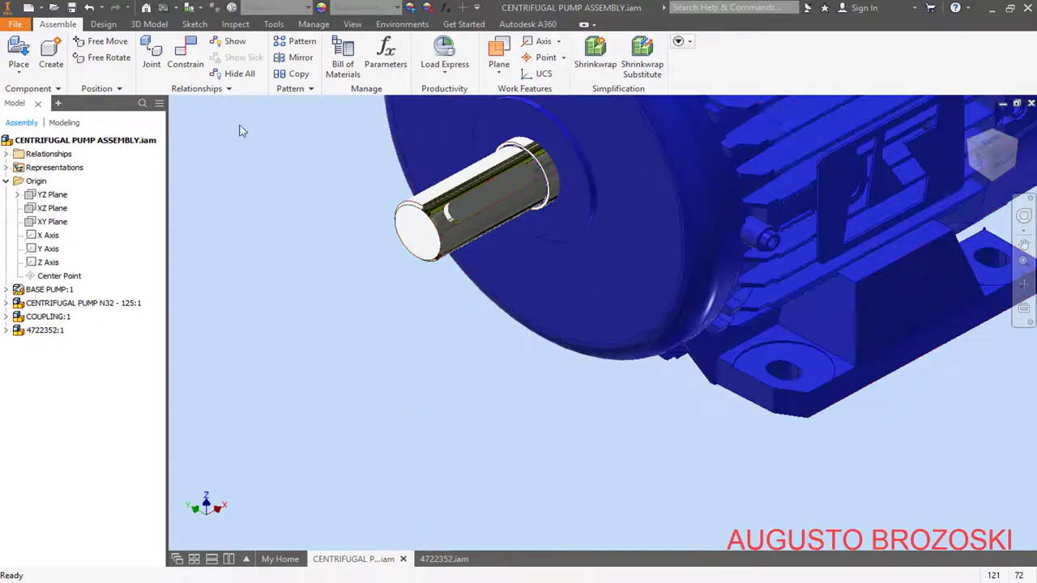
click(183, 65)
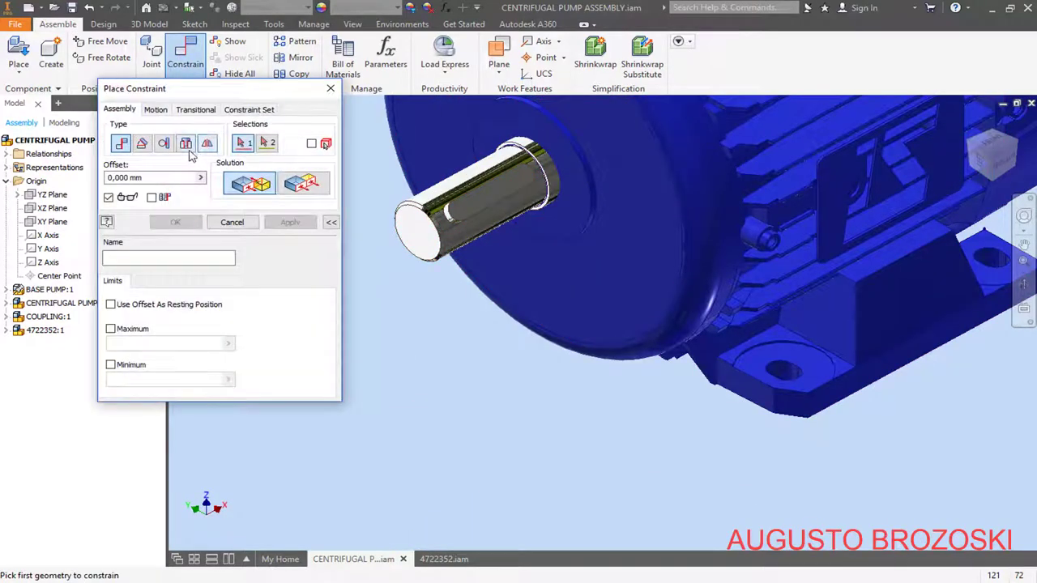
click(186, 148)
scroll(535, 153, up, 5)
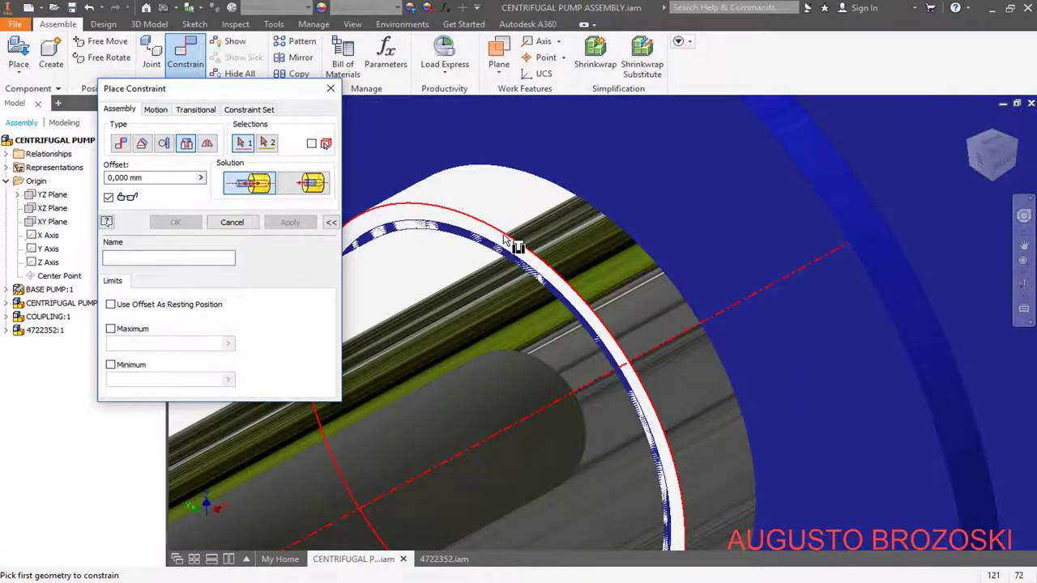
click(504, 240)
scroll(511, 243, down, 6)
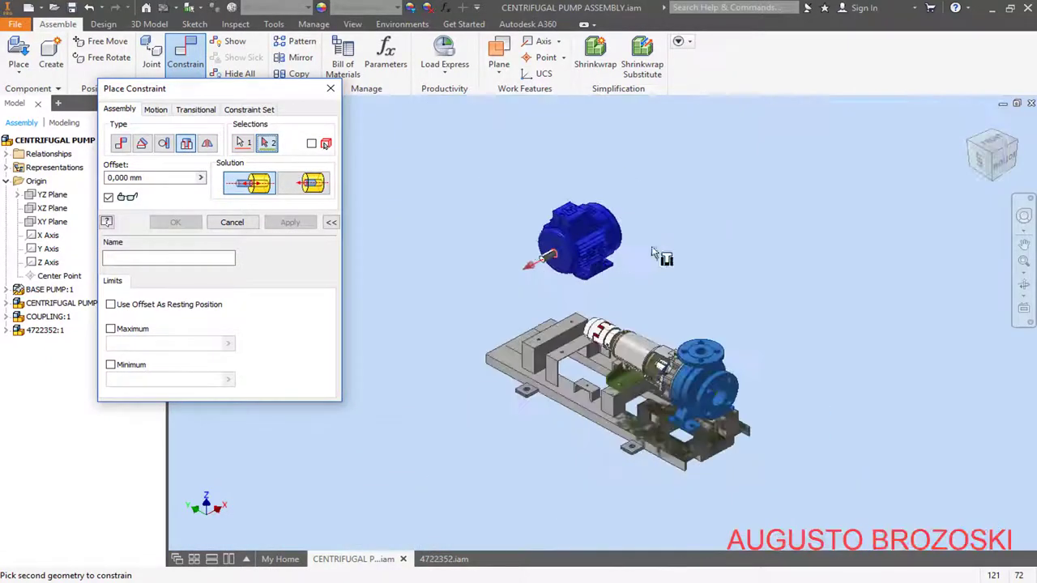
shift+middle_drag(655, 254, 594, 379)
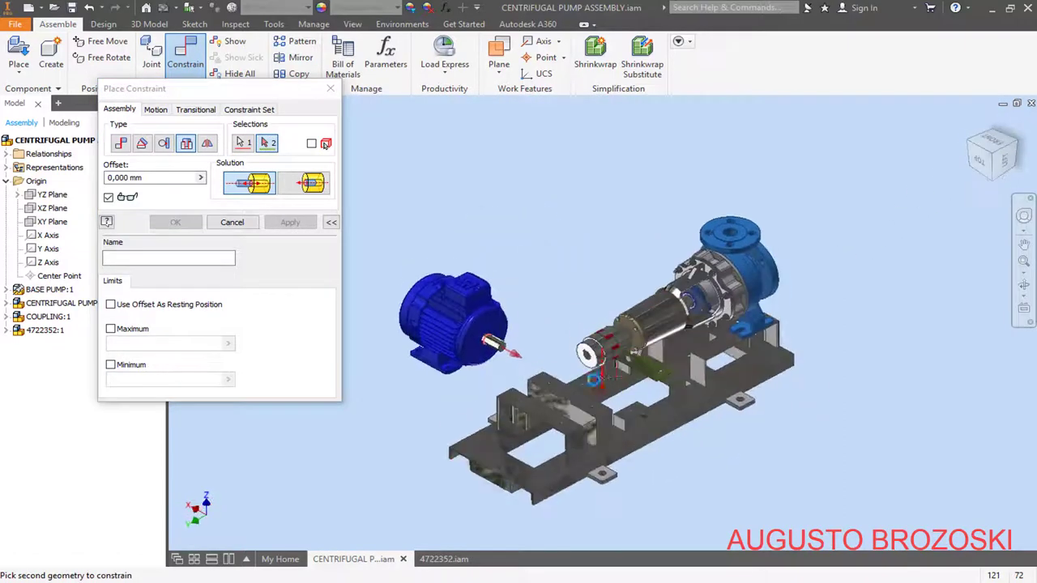
scroll(594, 379, up, 6)
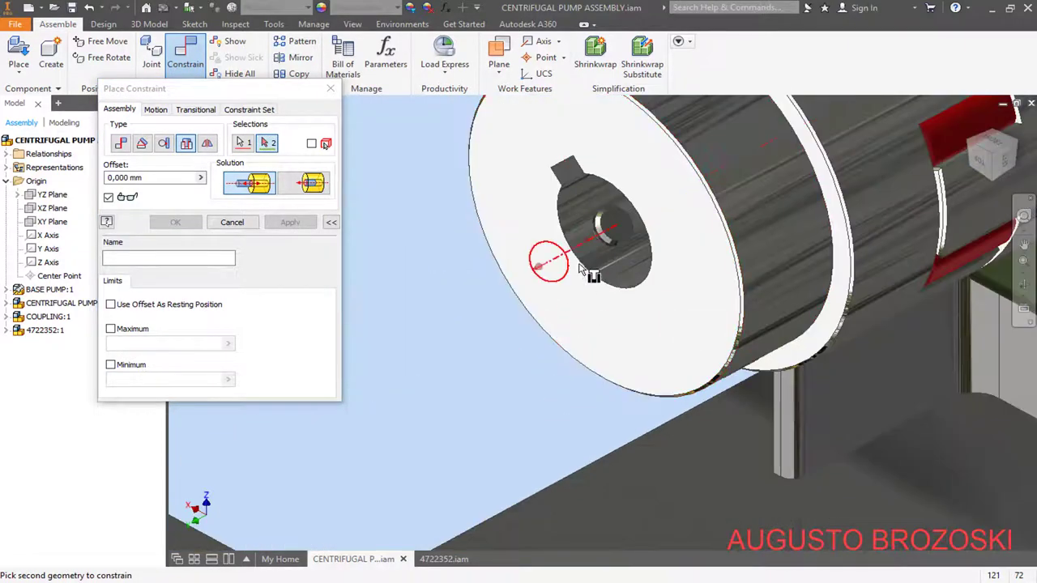
click(579, 269)
scroll(593, 288, down, 5)
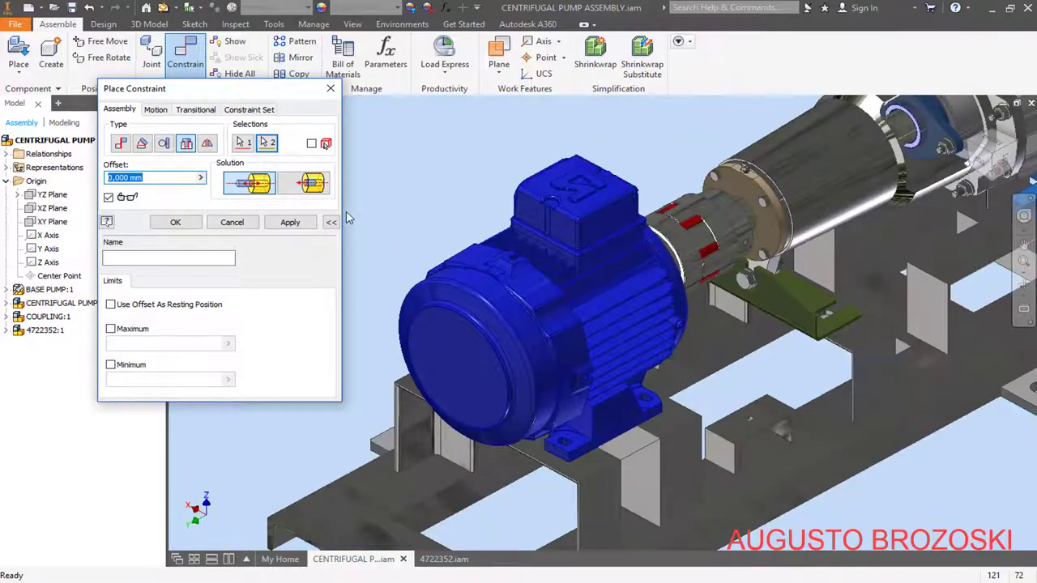
click(290, 222)
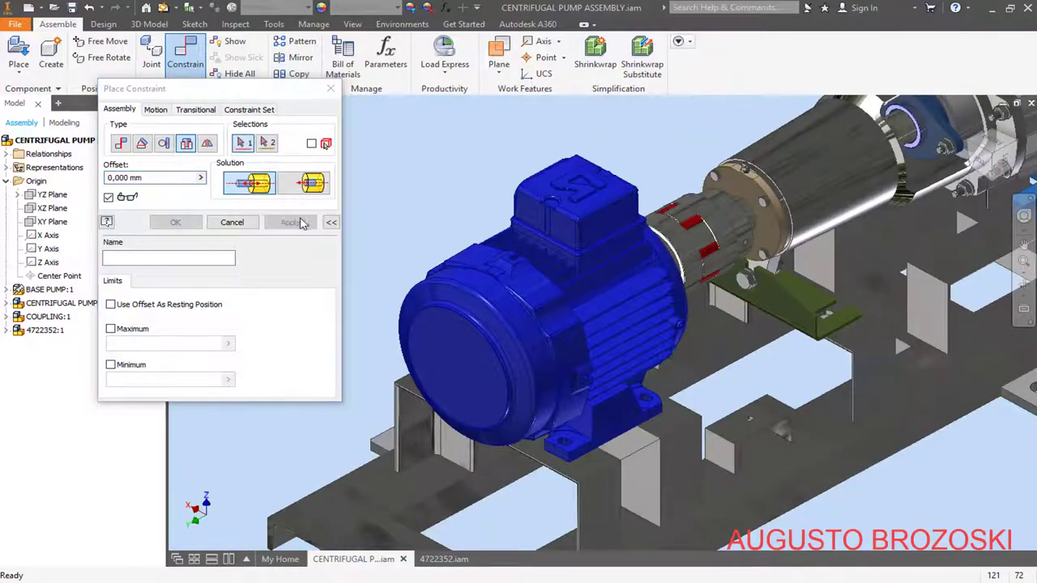
click(971, 123)
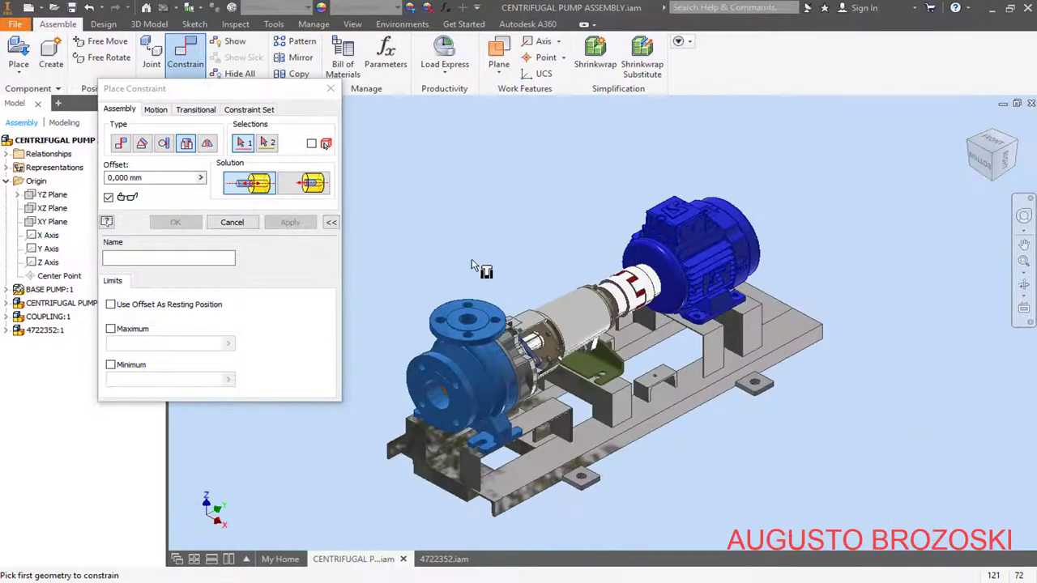
click(232, 222)
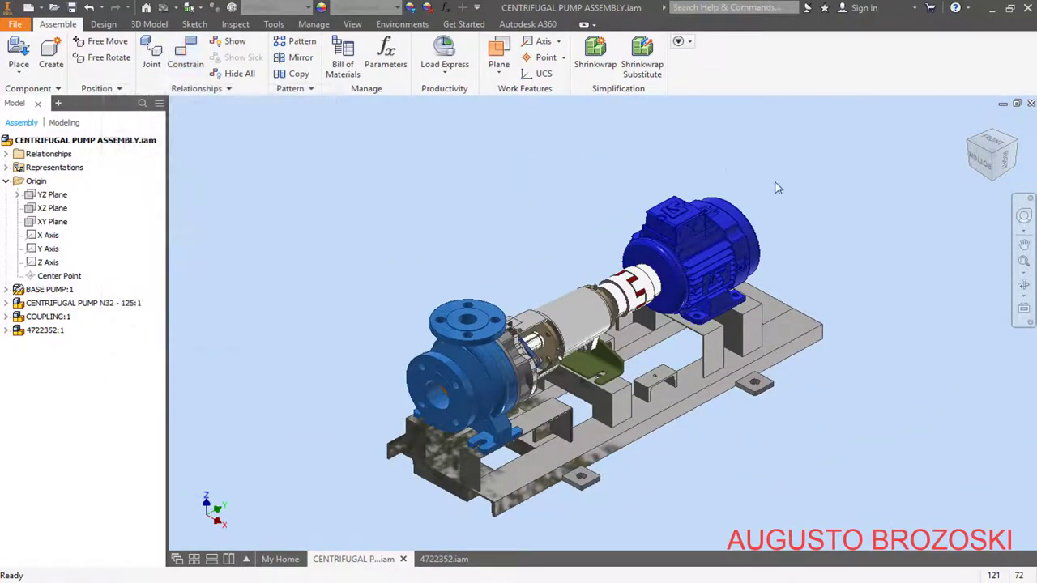
Mate the motor's XZ Plane to the assembly's YZ Plane with 0 mm offset, checking the motor foot against the base support before applying
drag(737, 267, 708, 222)
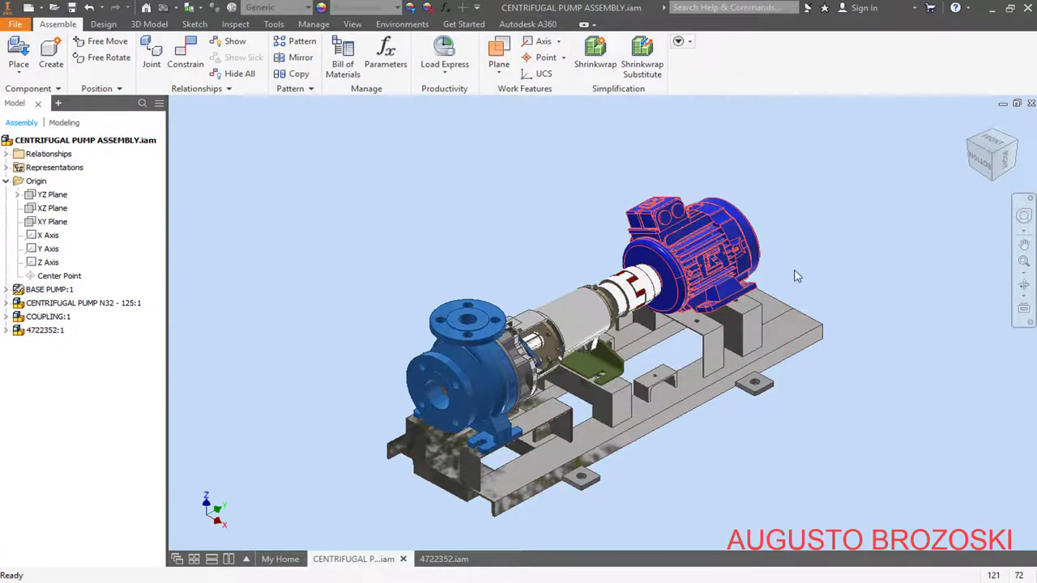
click(391, 219)
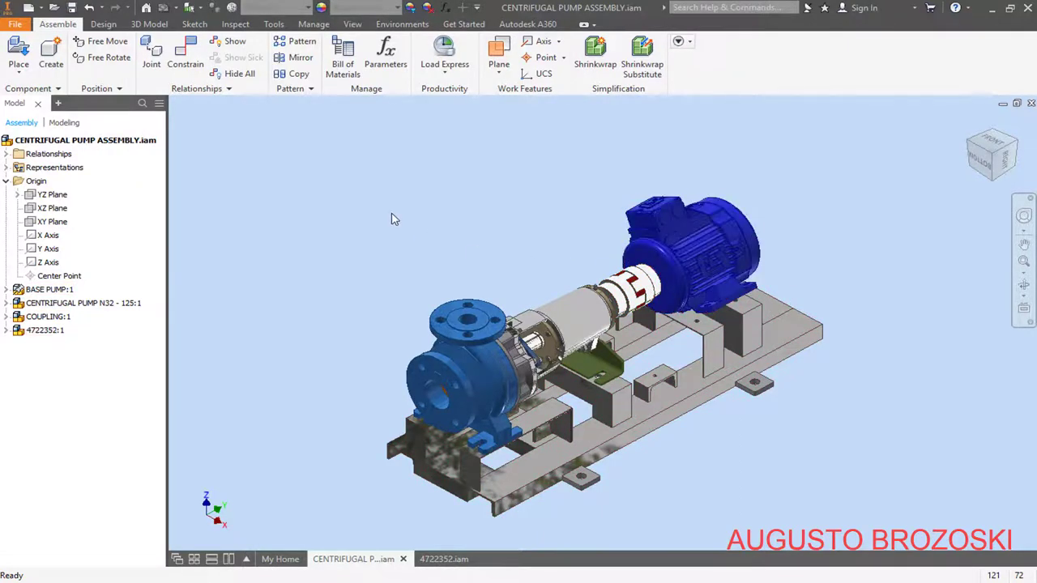
click(184, 55)
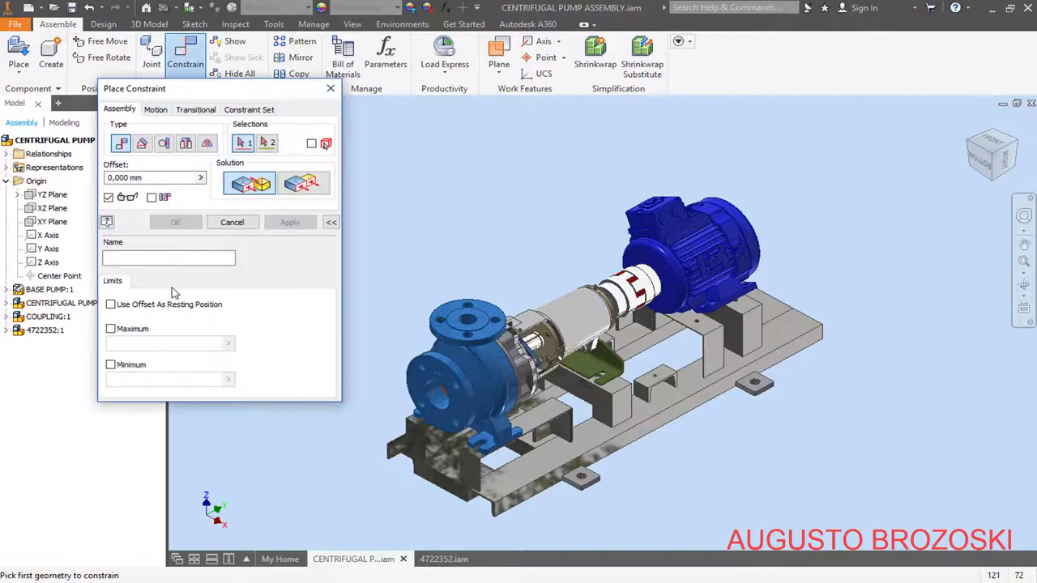
click(7, 330)
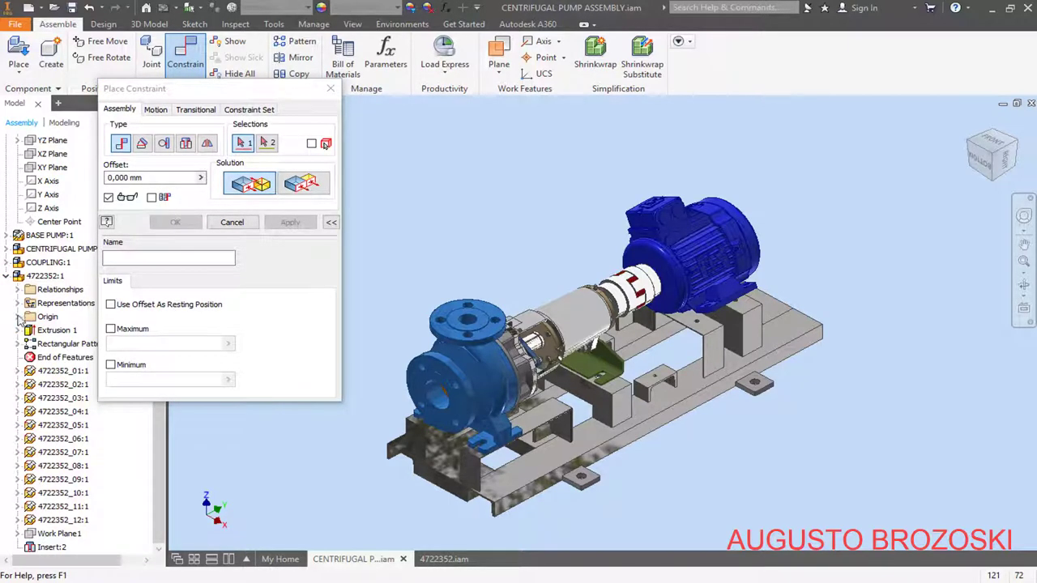
click(18, 317)
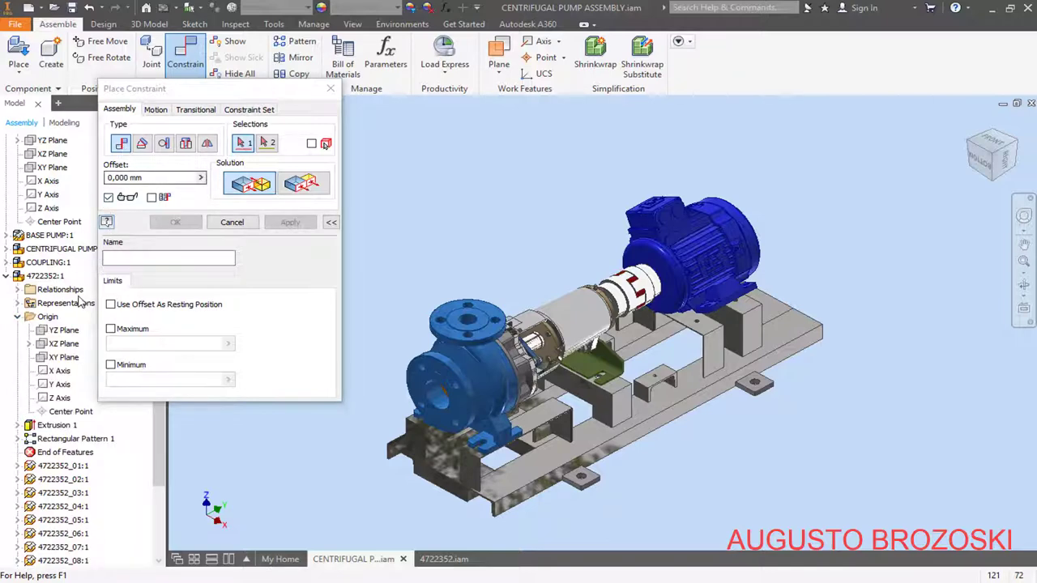
click(69, 346)
scroll(18, 188, up, 2)
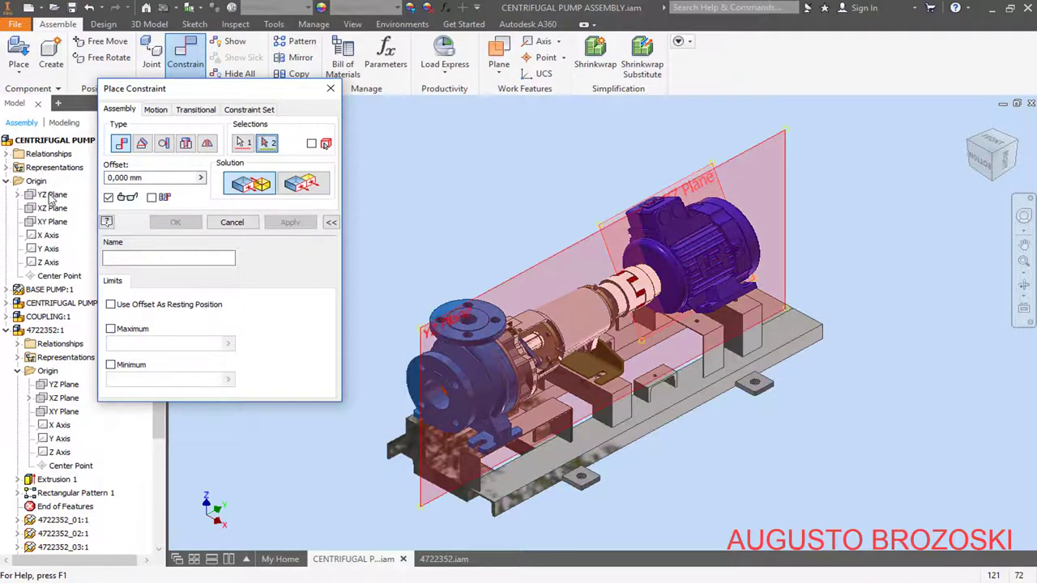
click(50, 197)
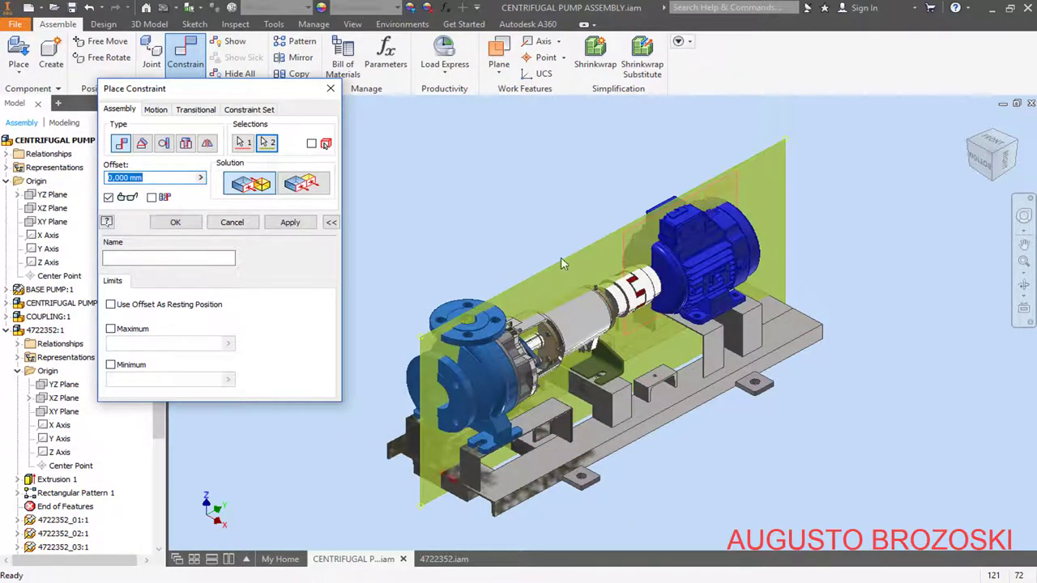
scroll(731, 257, up, 5)
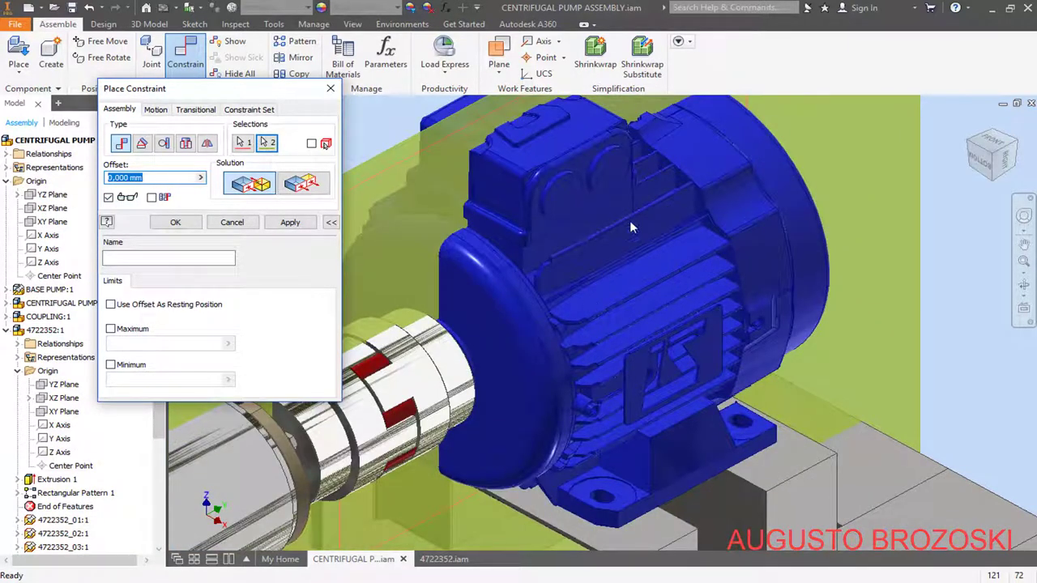
click(1024, 284)
click(970, 121)
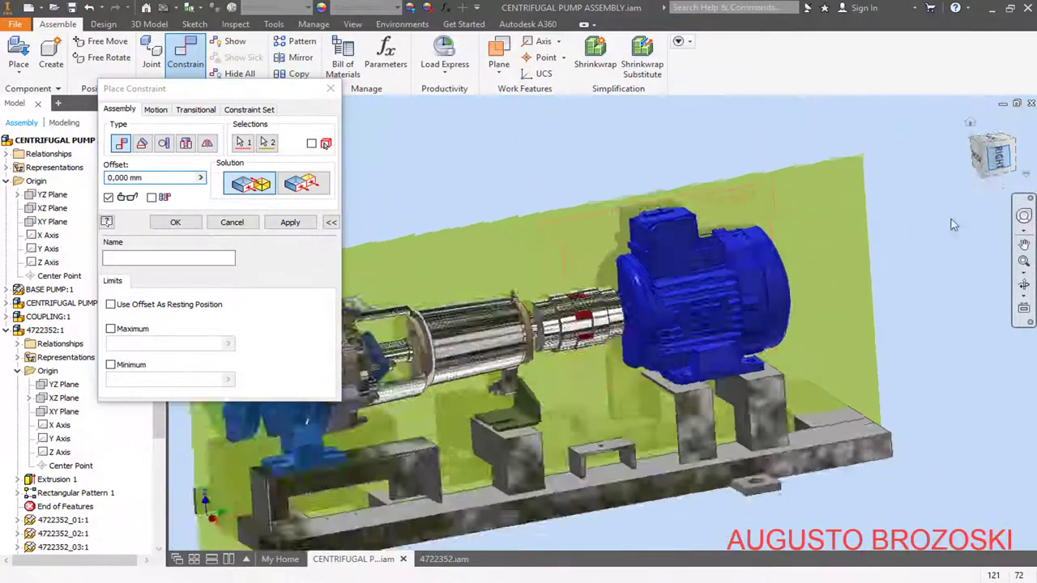
click(996, 155)
scroll(650, 343, up, 6)
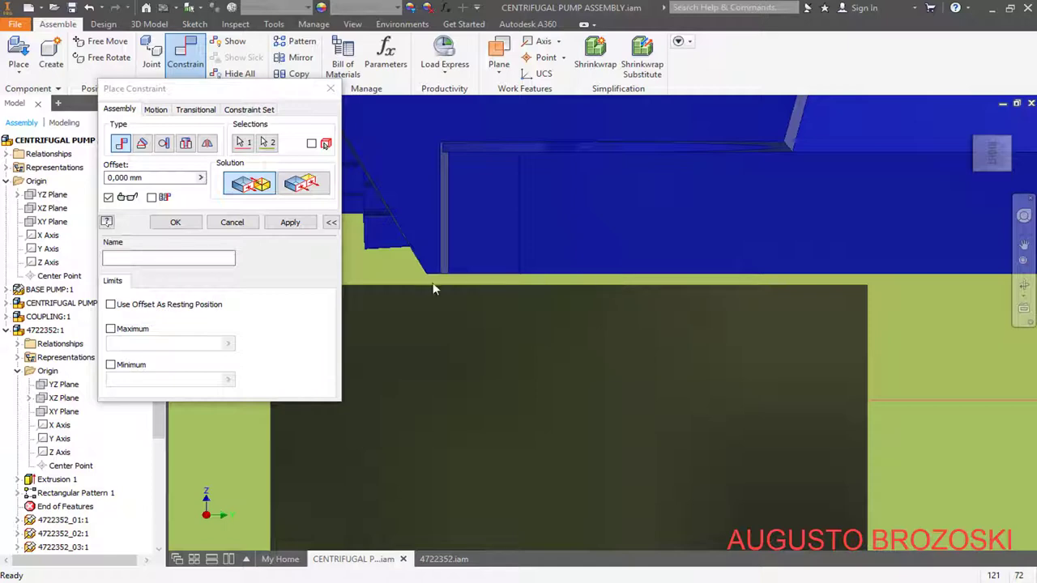
click(290, 223)
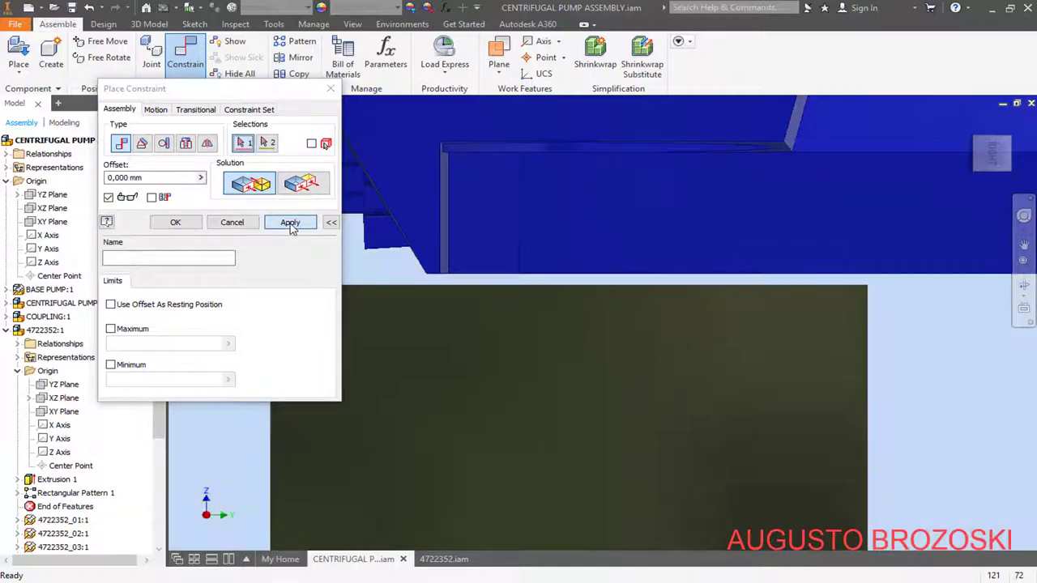
click(231, 223)
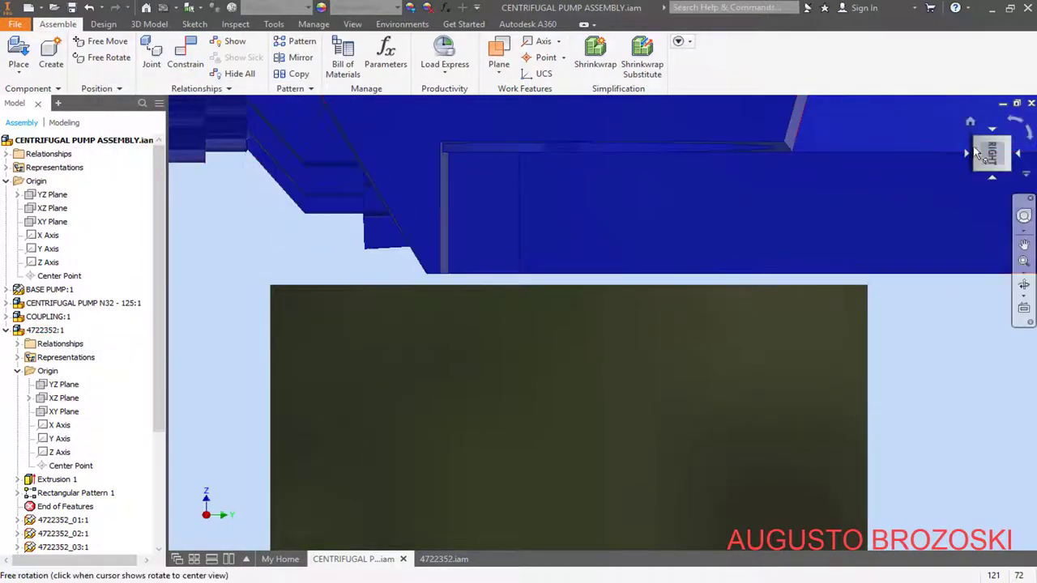
Measure the gap between the rear base support's top face and the motor foot's lower edge, inspecting it from the right view
click(971, 123)
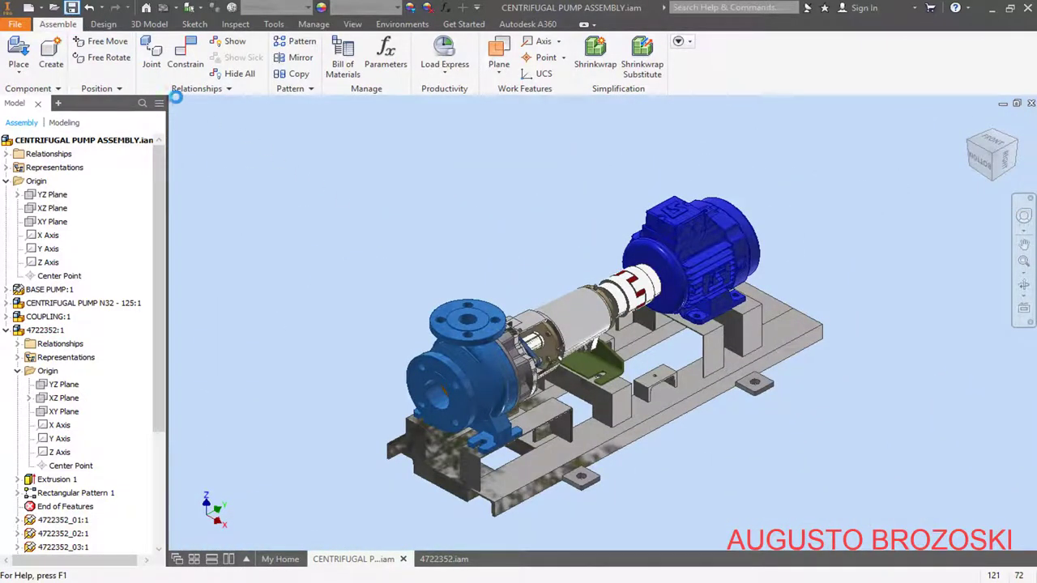
scroll(739, 298, up, 5)
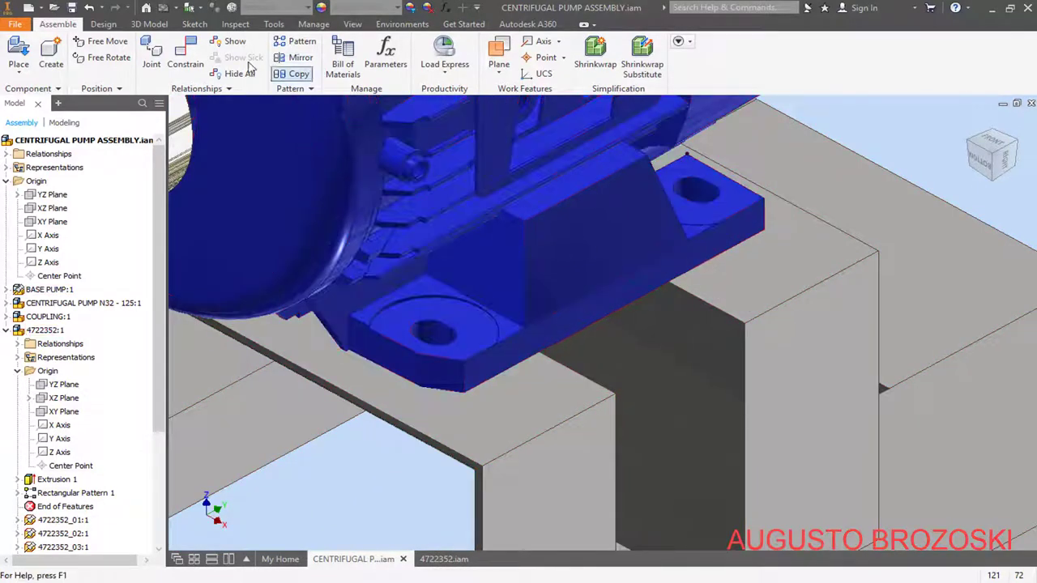
click(234, 26)
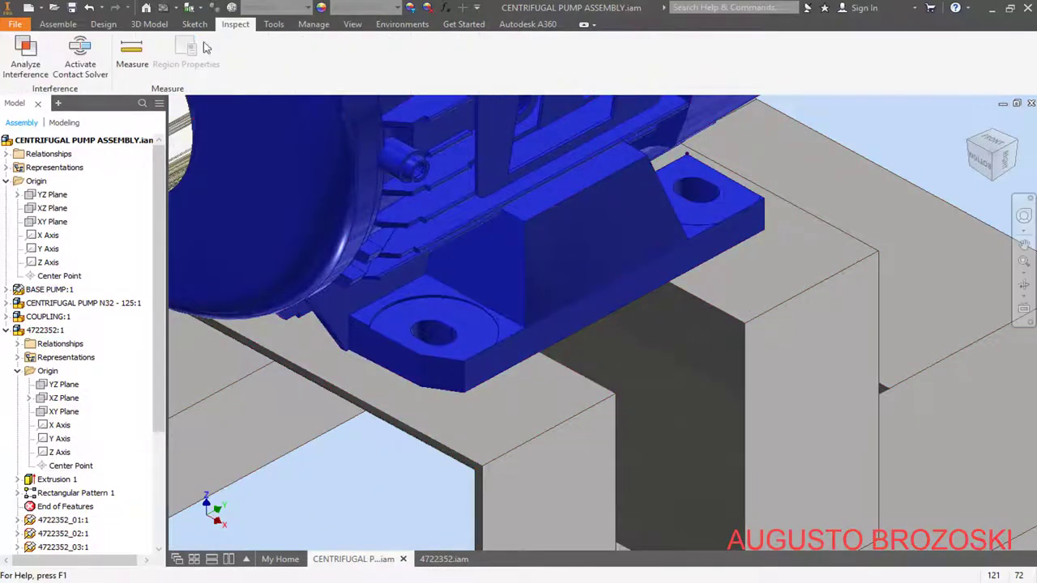
click(133, 58)
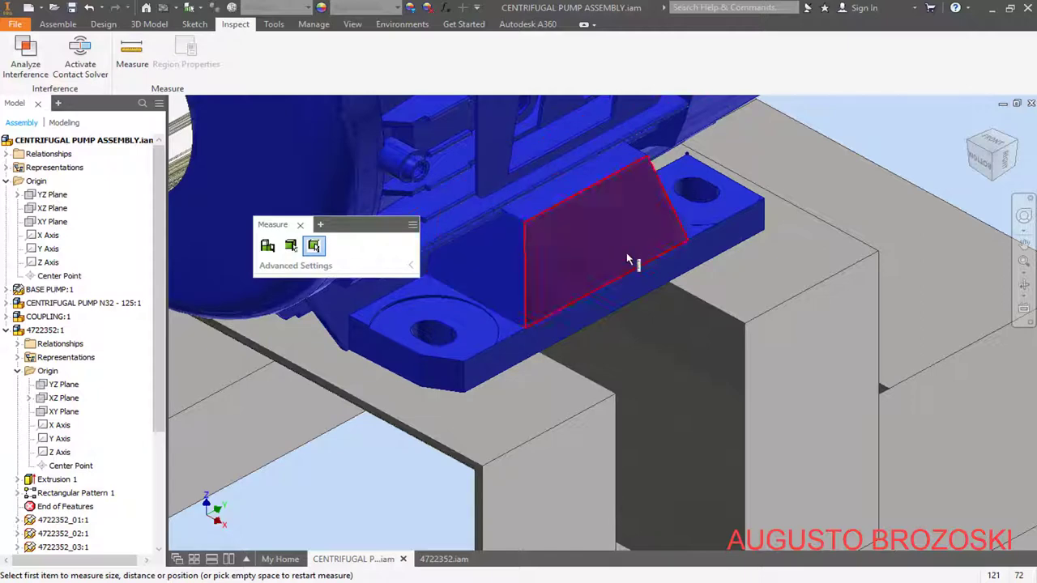
click(755, 274)
scroll(749, 260, down, 3)
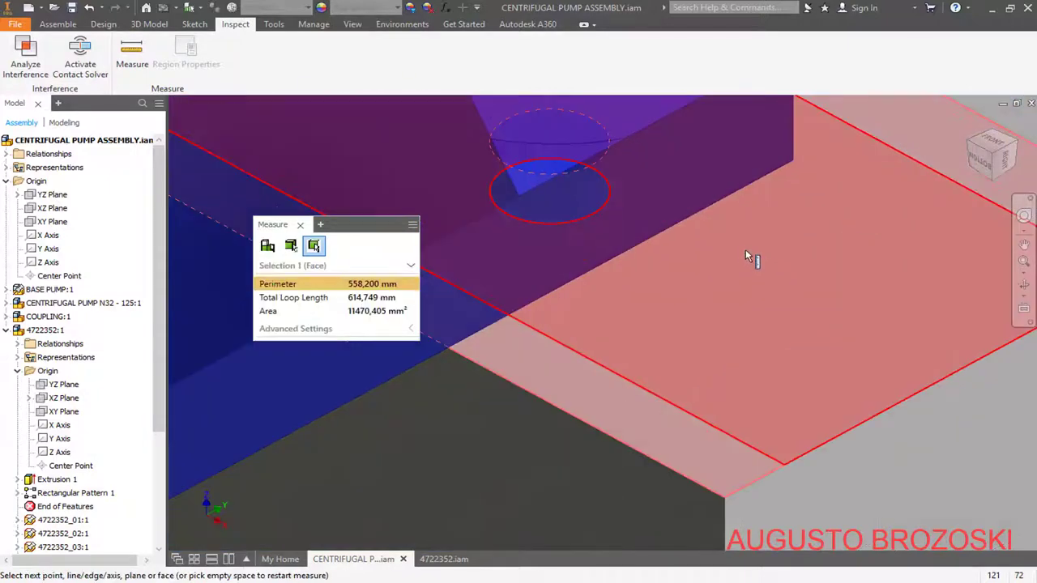
click(723, 205)
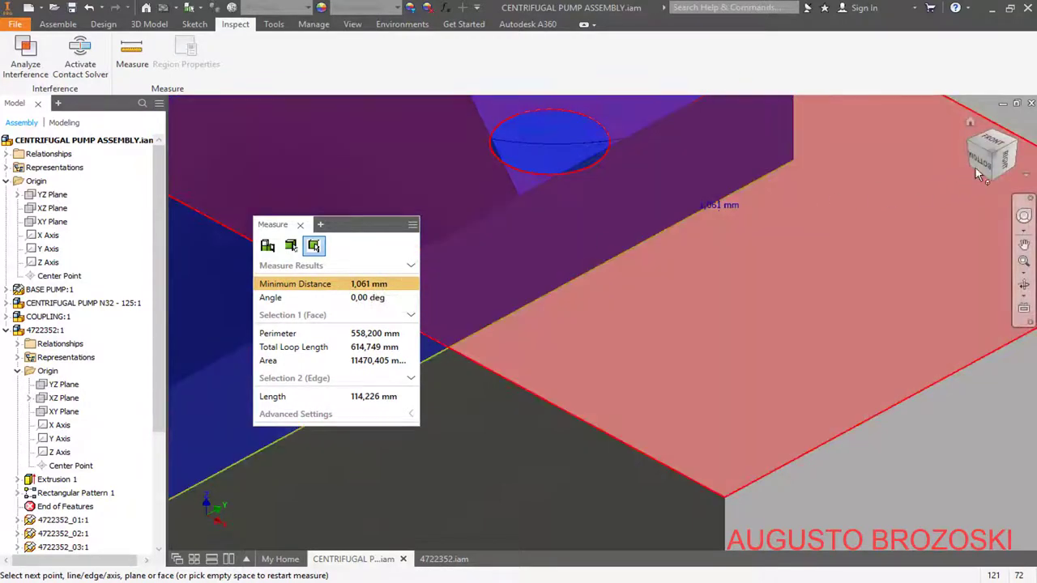
click(1009, 160)
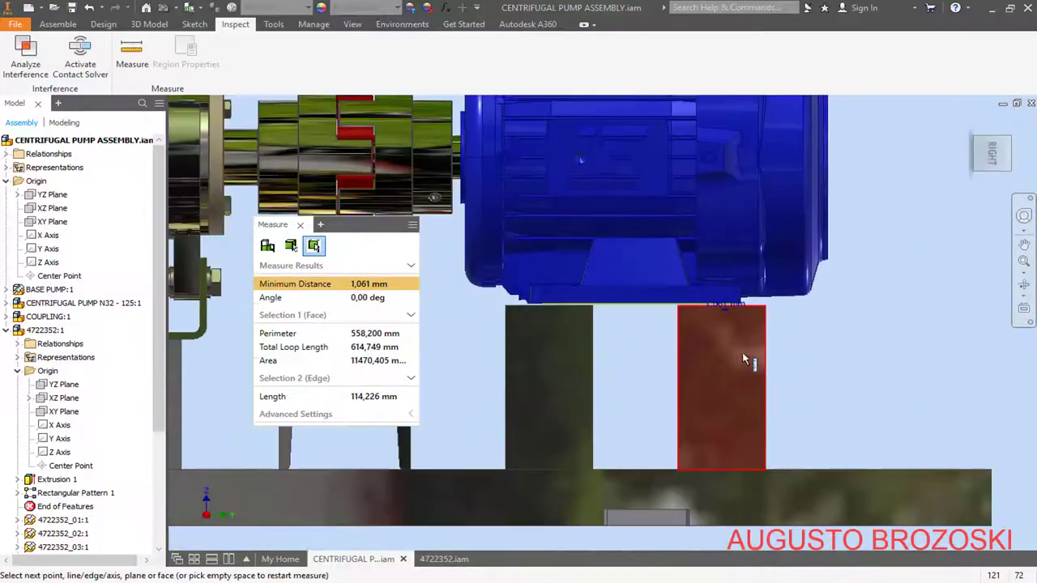
scroll(735, 316, down, 6)
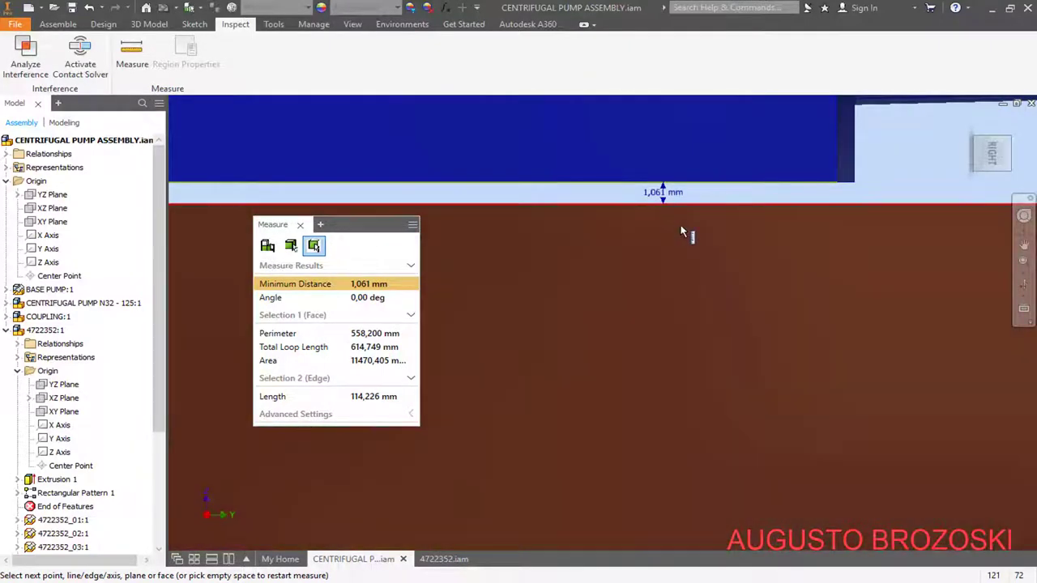
scroll(763, 332, up, 3)
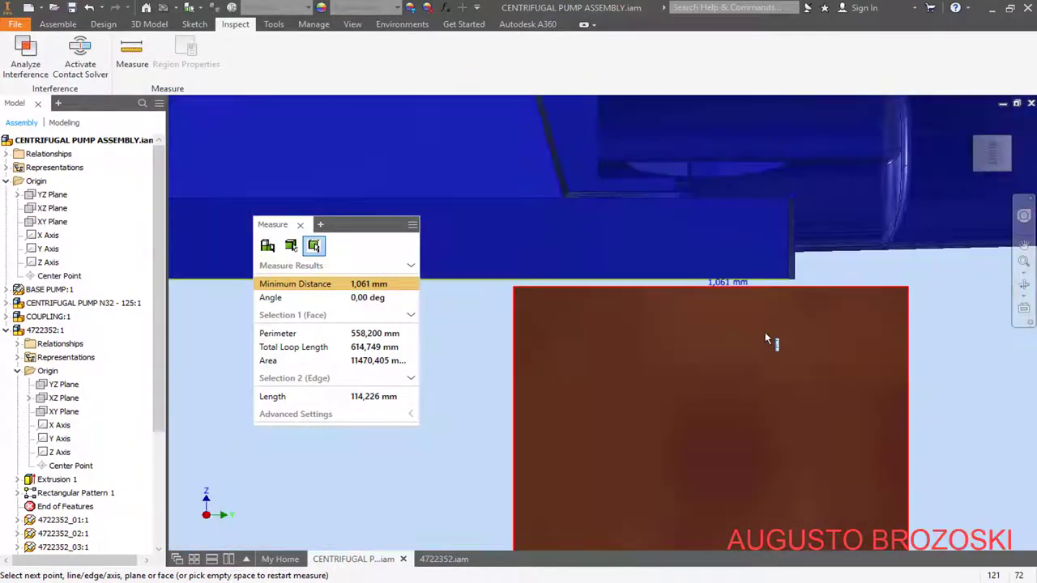
click(300, 225)
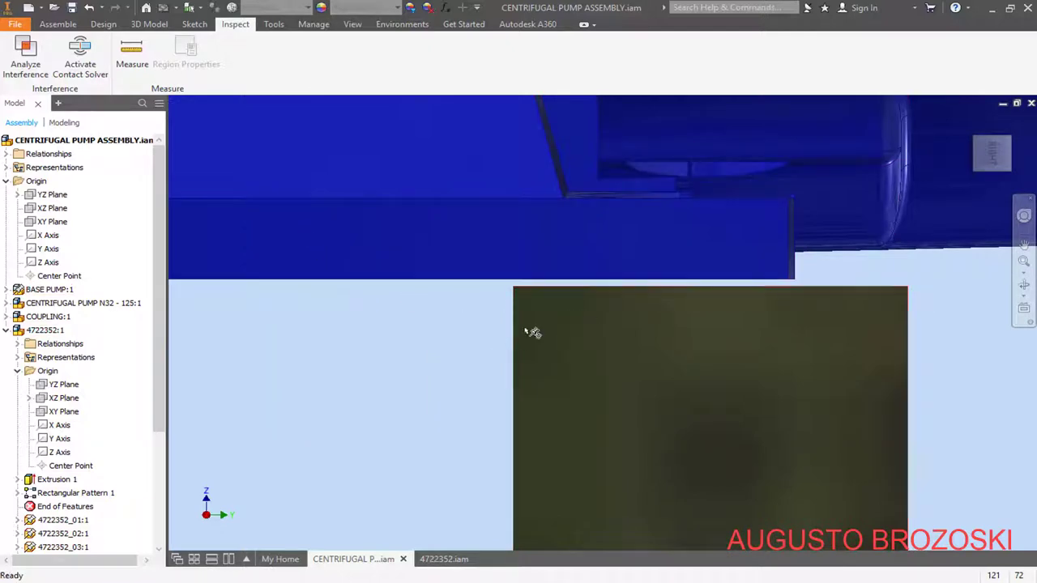
Open the BASE PUMP subassembly in its own window and open its ESQUELETO skeleton part for editing
scroll(532, 332, up, 2)
right_click(557, 360)
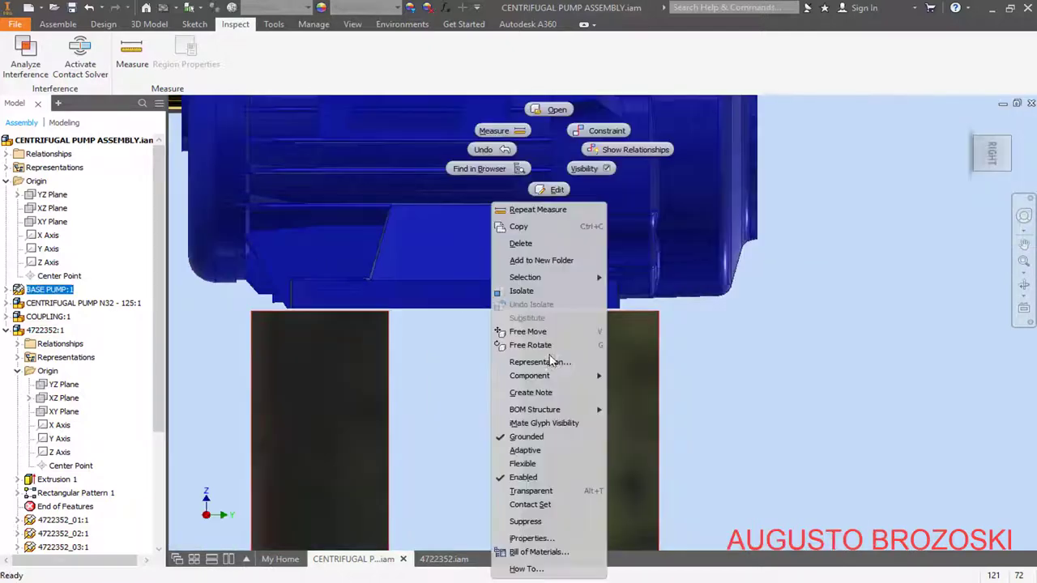
click(553, 111)
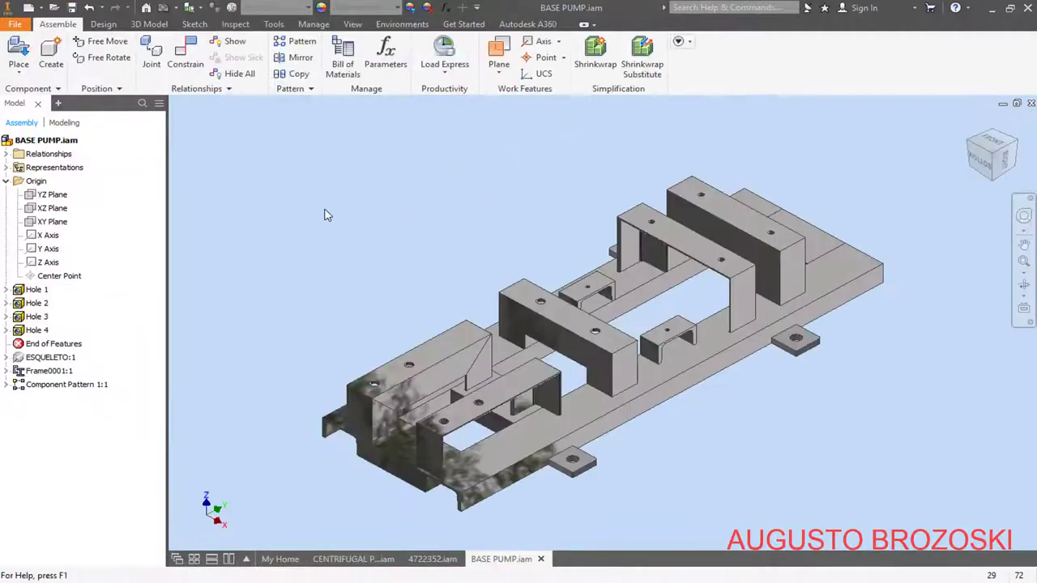
right_click(51, 363)
click(141, 209)
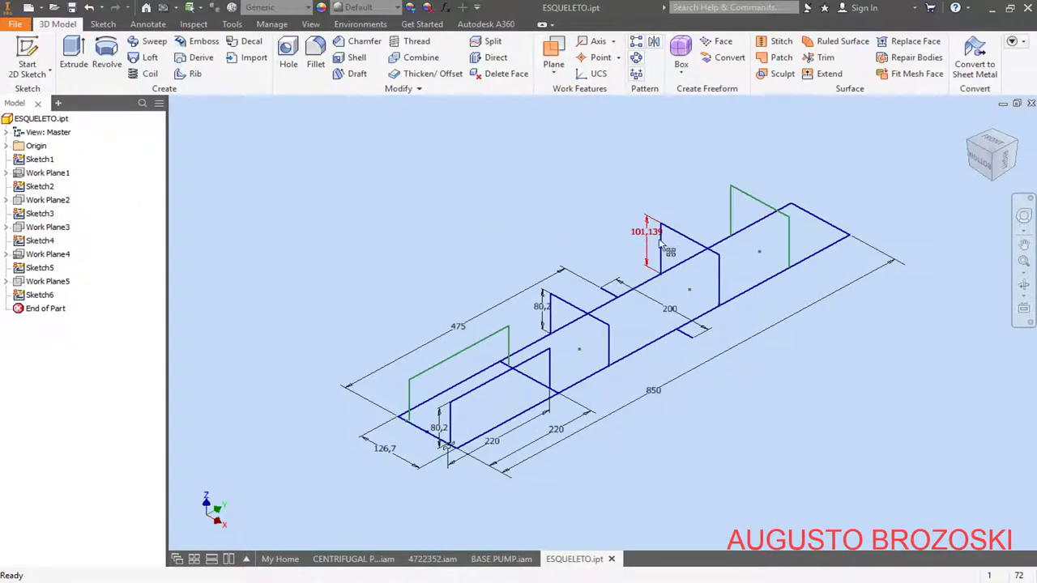
Edit Sketch5 of the skeleton, set the motor support frame's height to 101,139 + 1,061 mm, and finish the sketch
scroll(654, 238, down, 3)
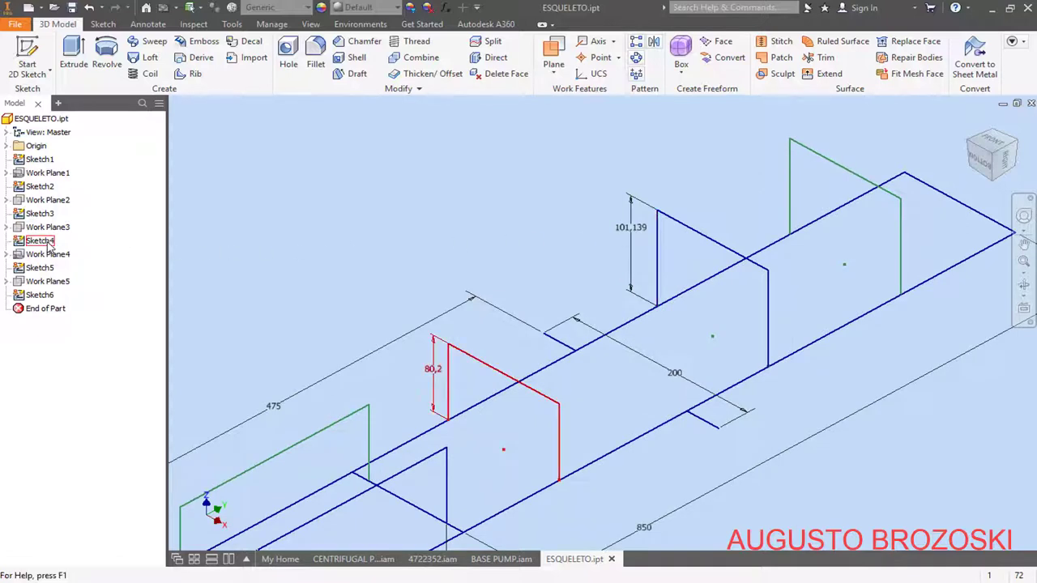
click(47, 269)
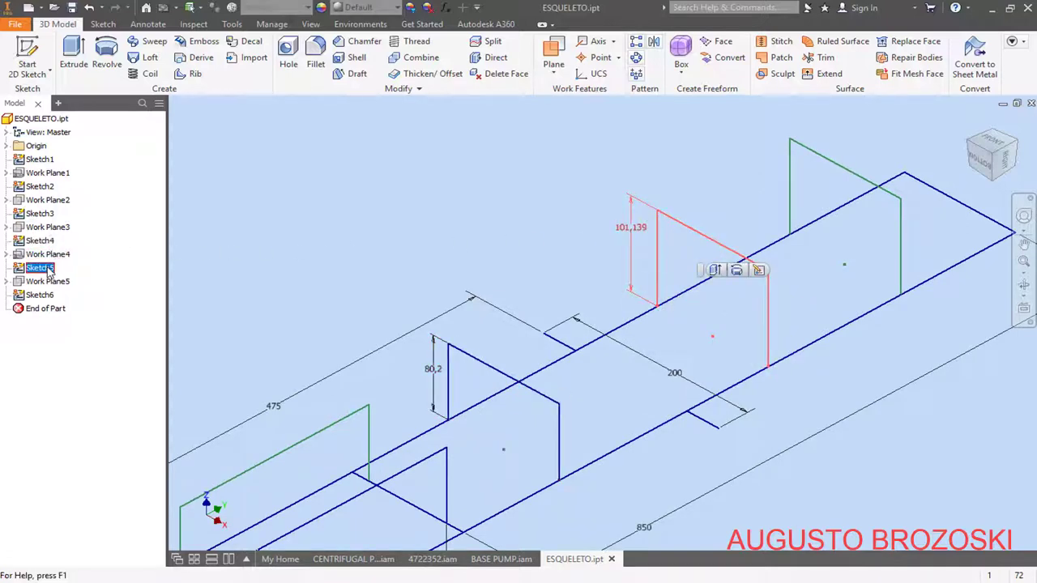
right_click(42, 272)
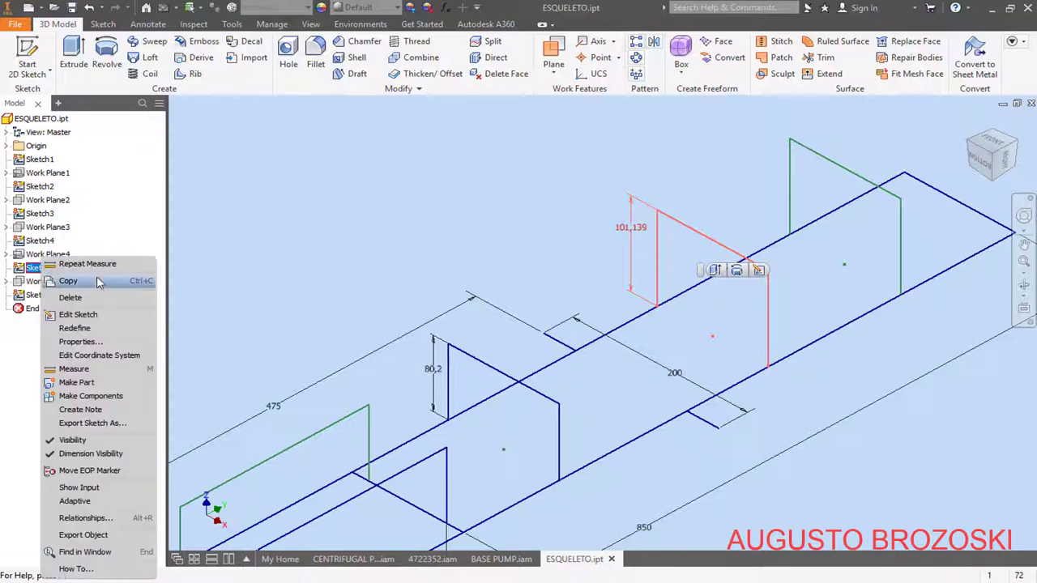
click(93, 316)
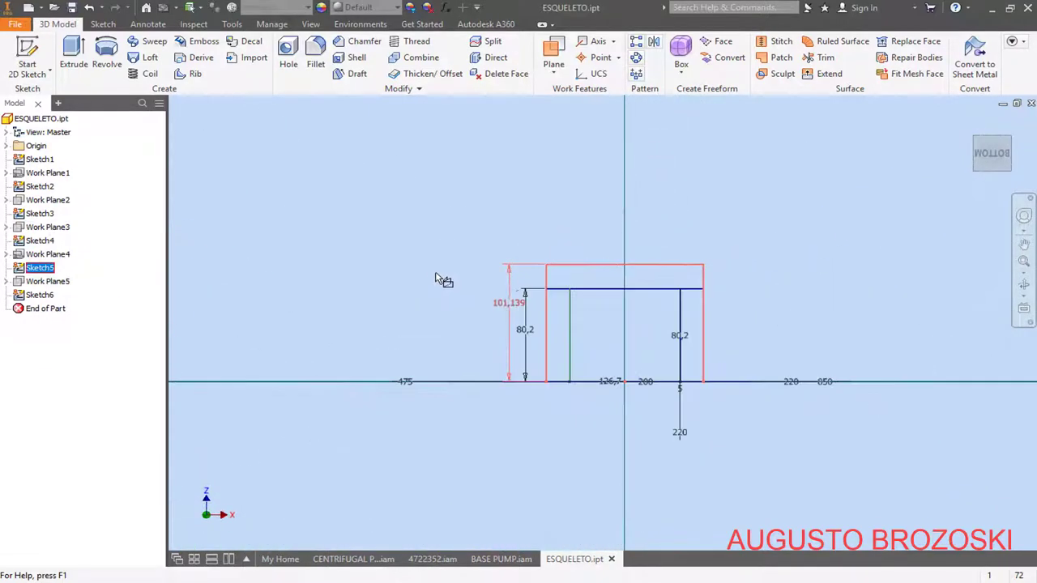
double_click(518, 307)
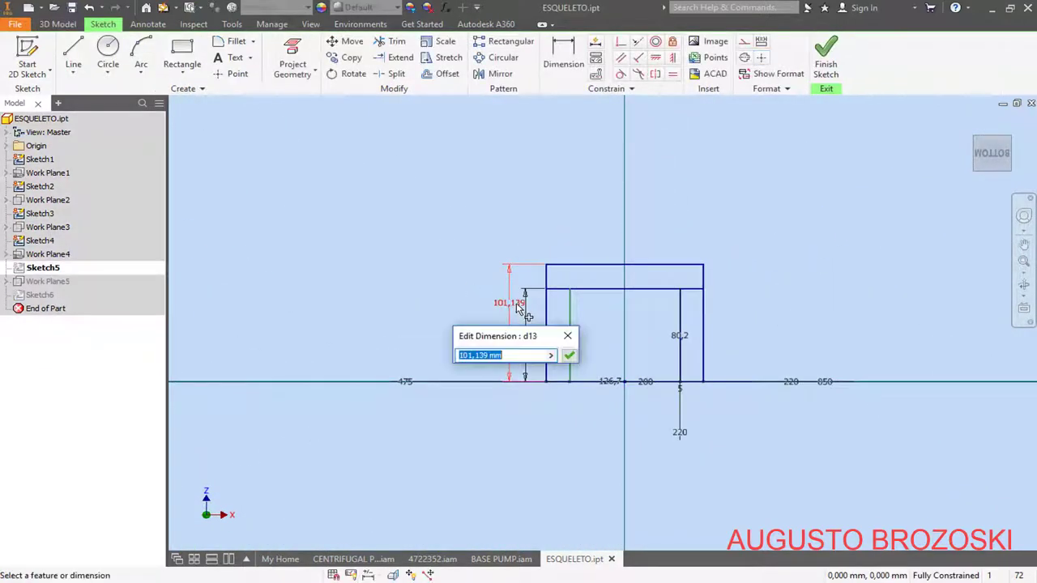
click(516, 355)
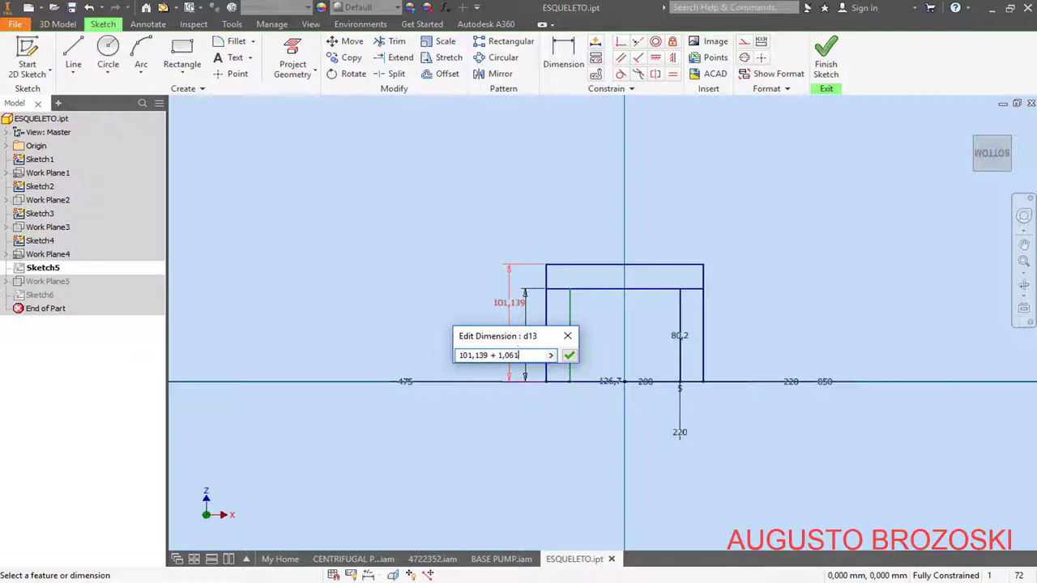
click(569, 355)
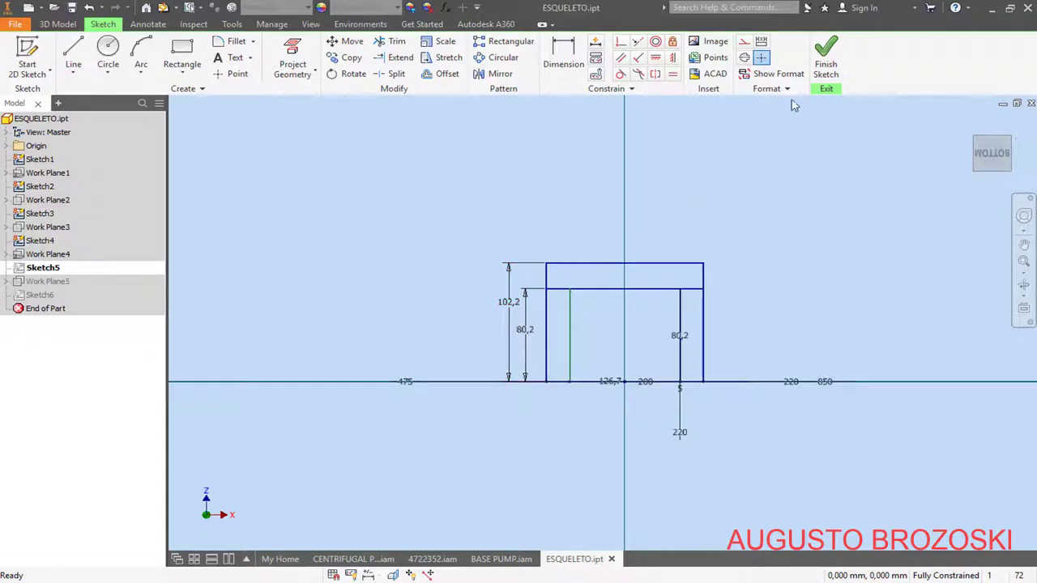
click(825, 56)
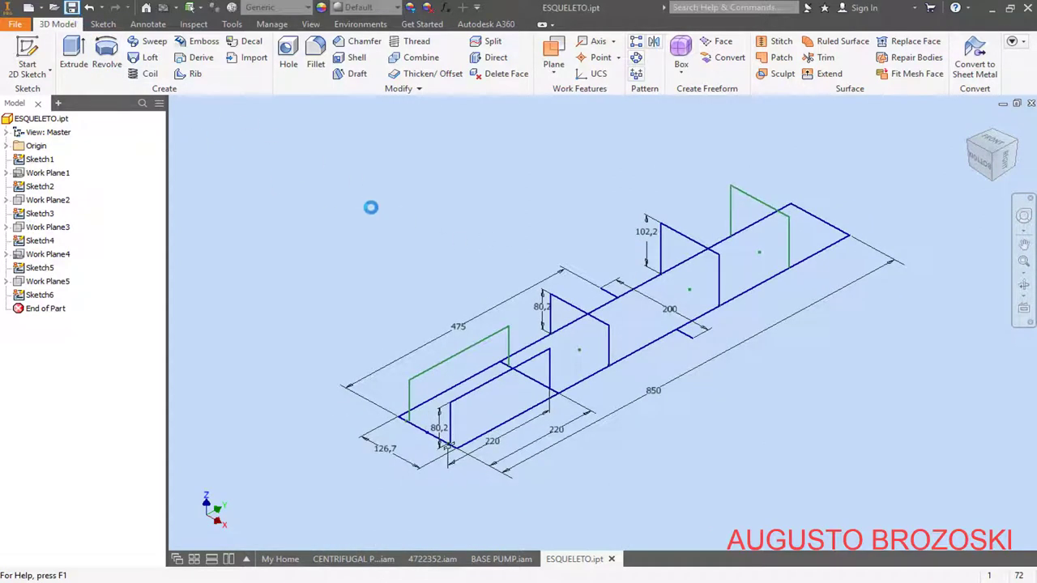
Close the skeleton part, update BASE PUMP.iam, save it with all its dependents, and return to the pump assembly
click(1031, 103)
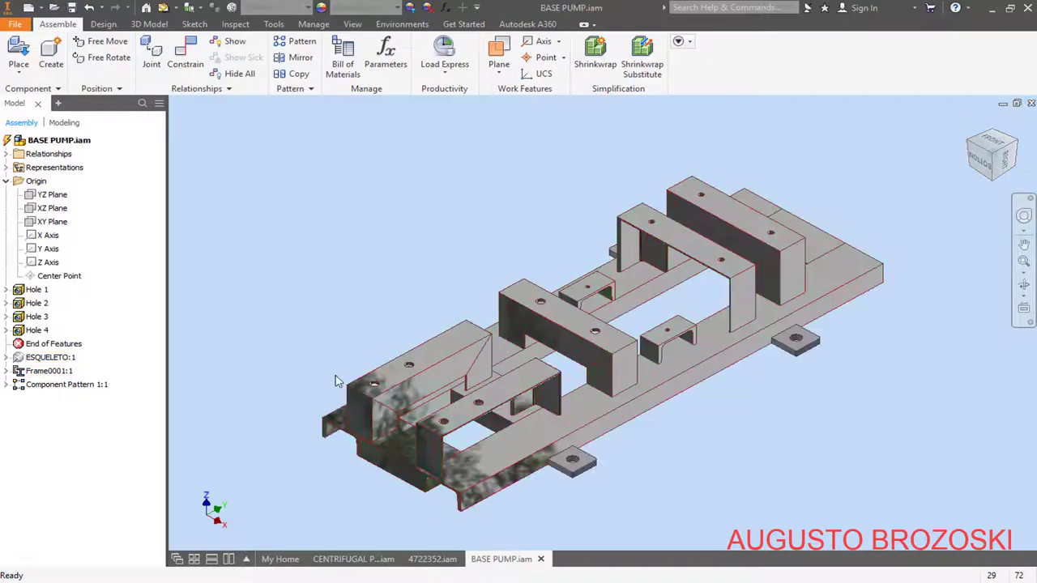
click(162, 8)
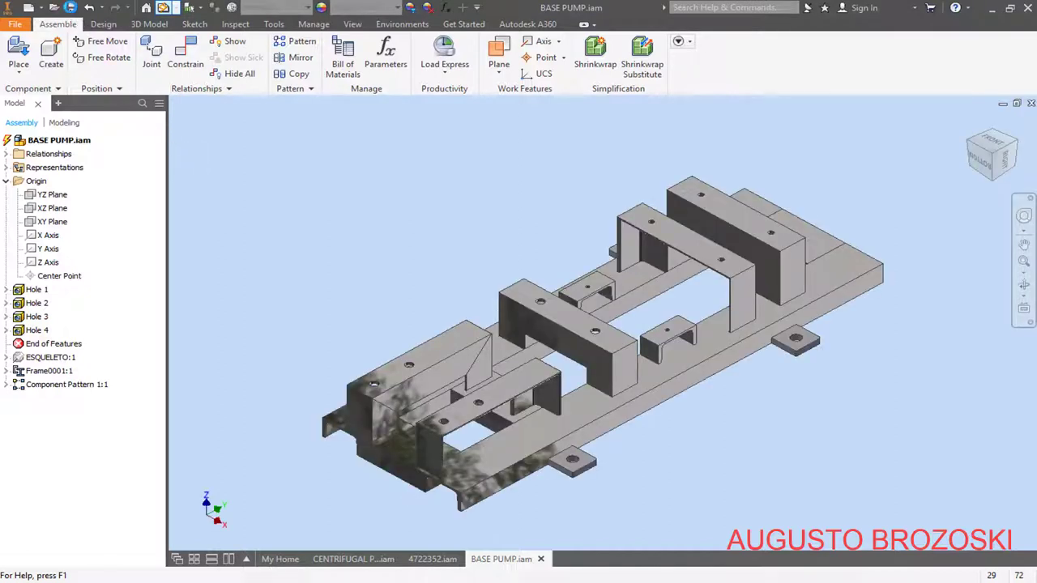
click(71, 7)
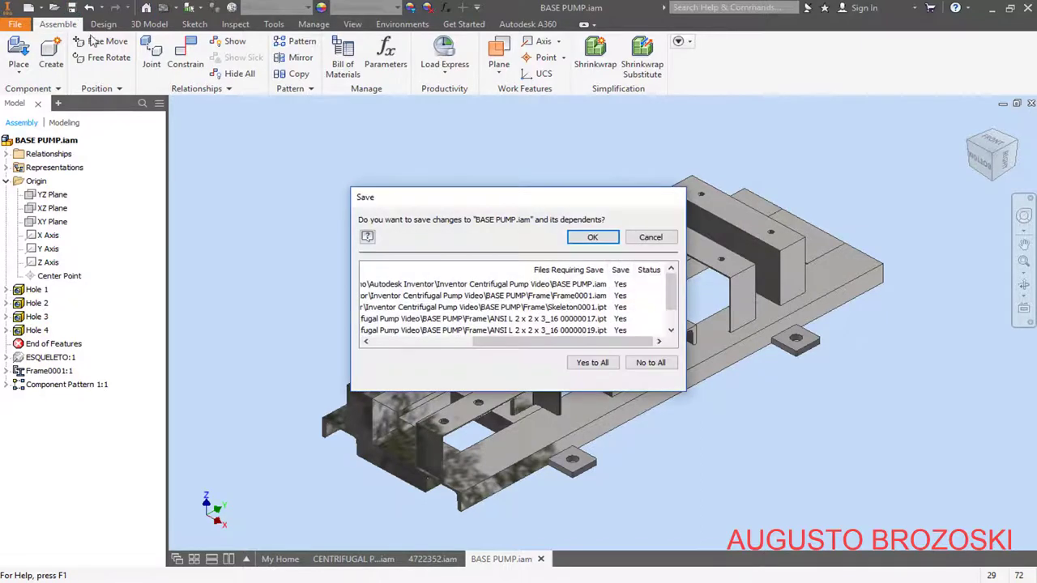
click(597, 362)
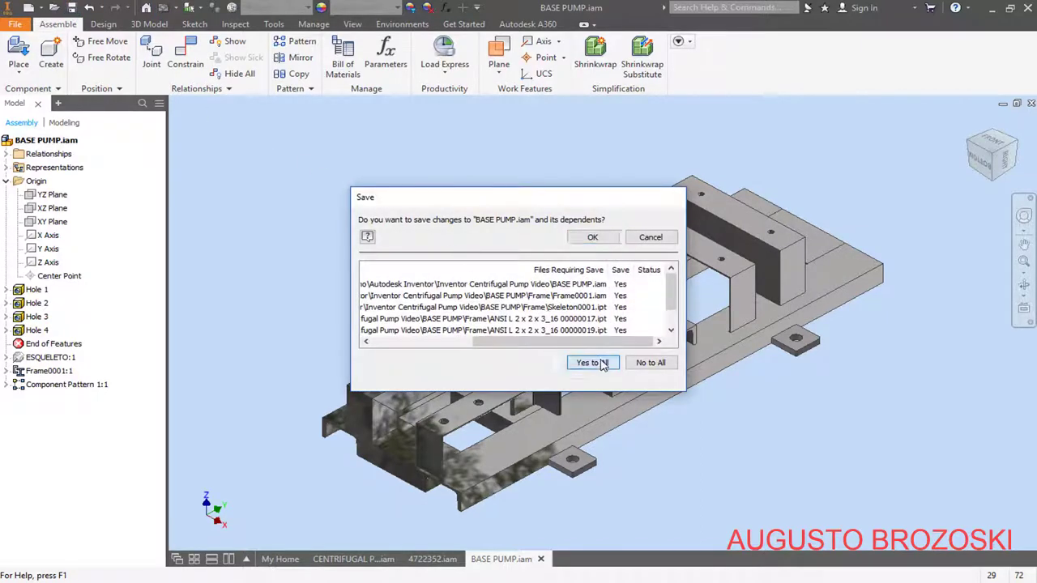
click(593, 237)
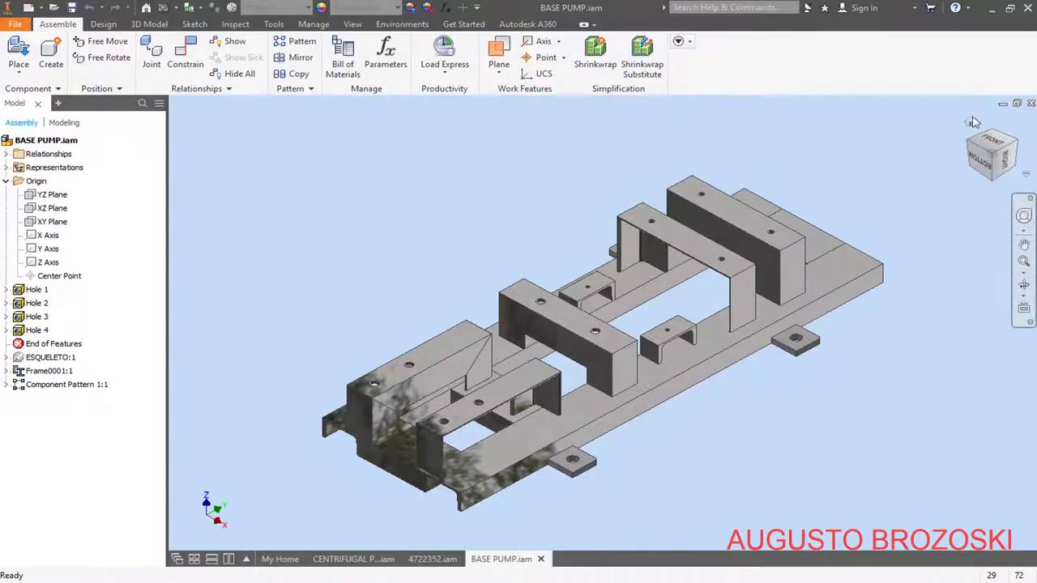
click(1030, 103)
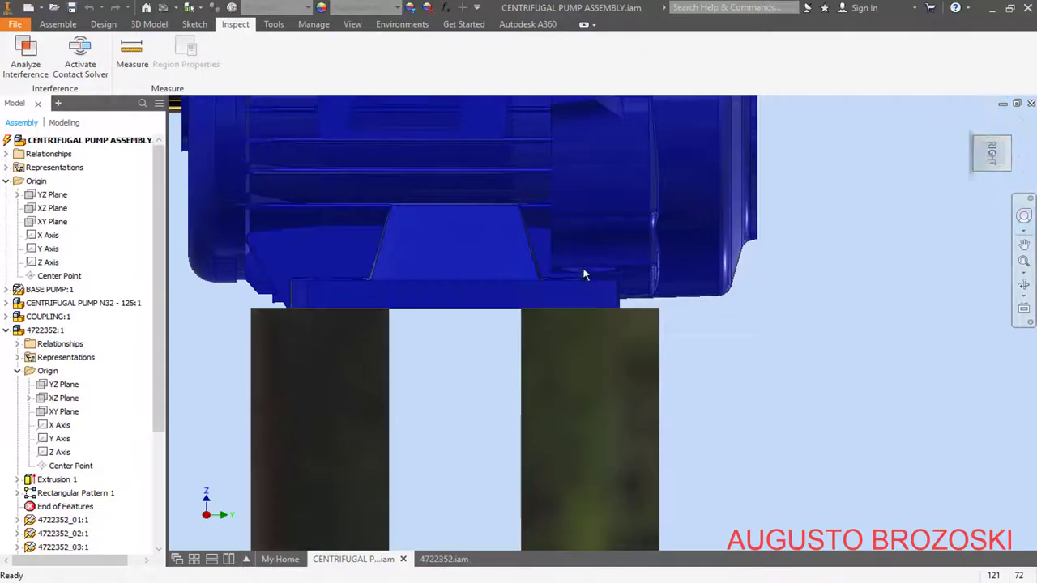
Update the centrifugal pump assembly and check the contact between the motor foot and the base supports, restoring the home view
click(163, 10)
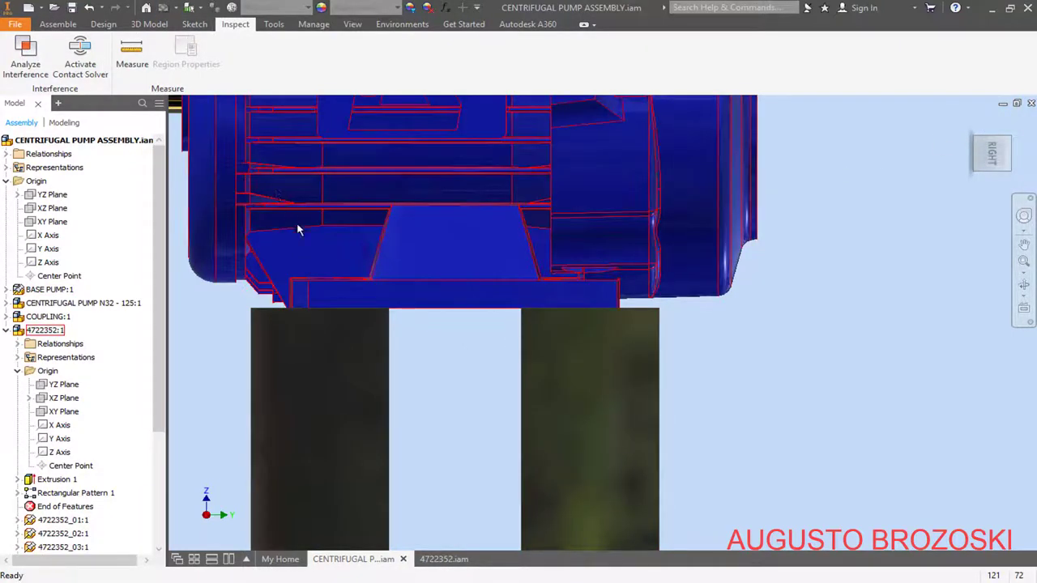
scroll(567, 325, down, 5)
scroll(572, 308, up, 1)
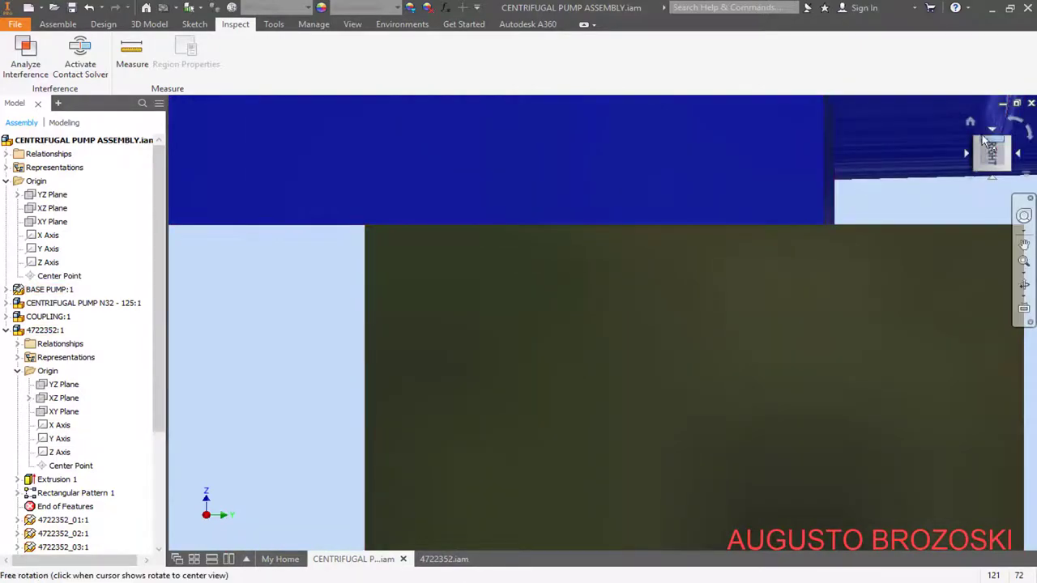
shift+middle_drag(809, 202, 844, 158)
key(F6)
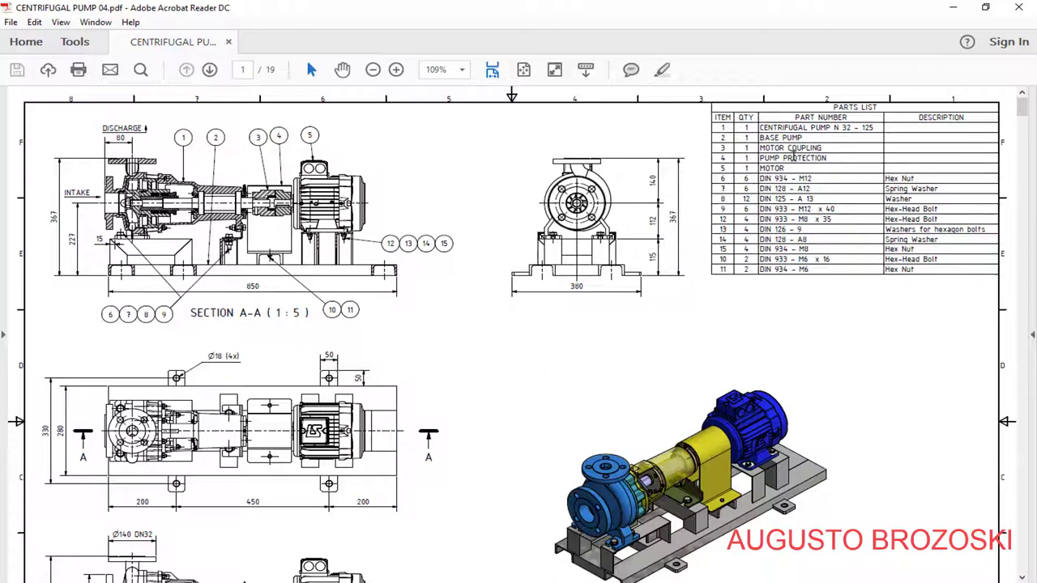
Return from the PDF drawing to Inventor and place one PUMP PROTECTION.ipt from the project's main folder into the pump assembly
click(952, 7)
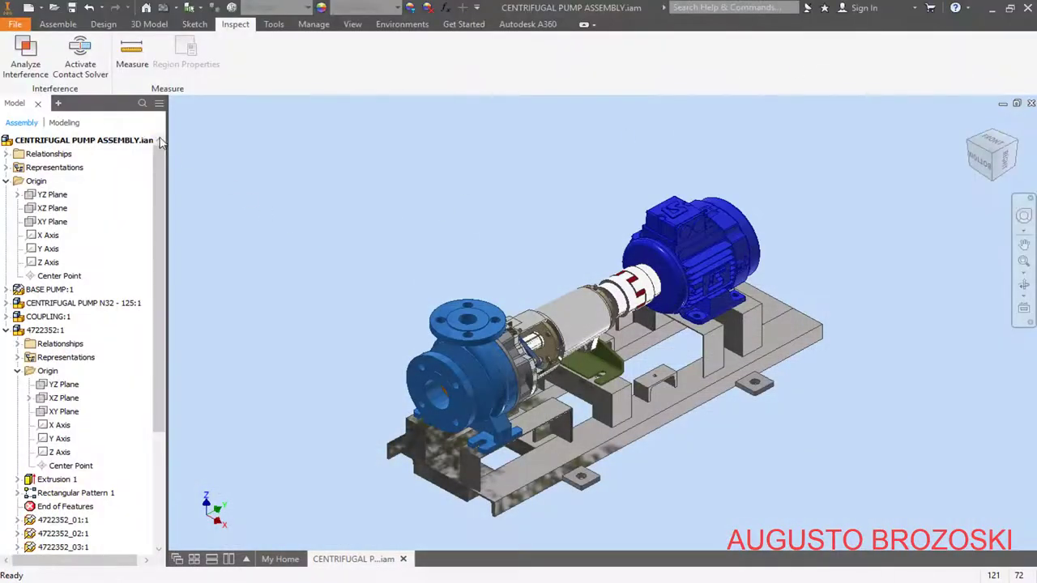
click(57, 23)
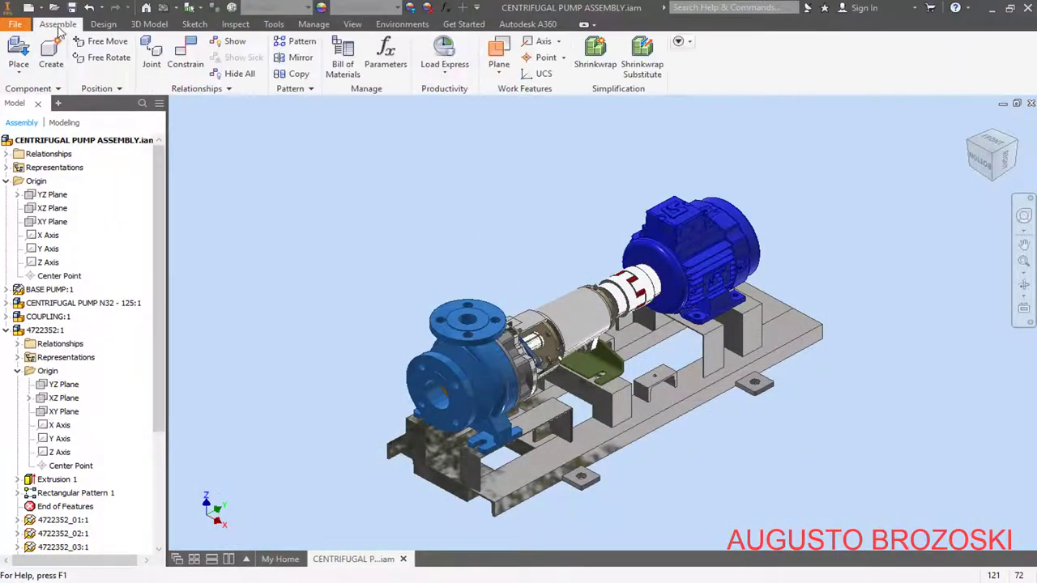
click(18, 51)
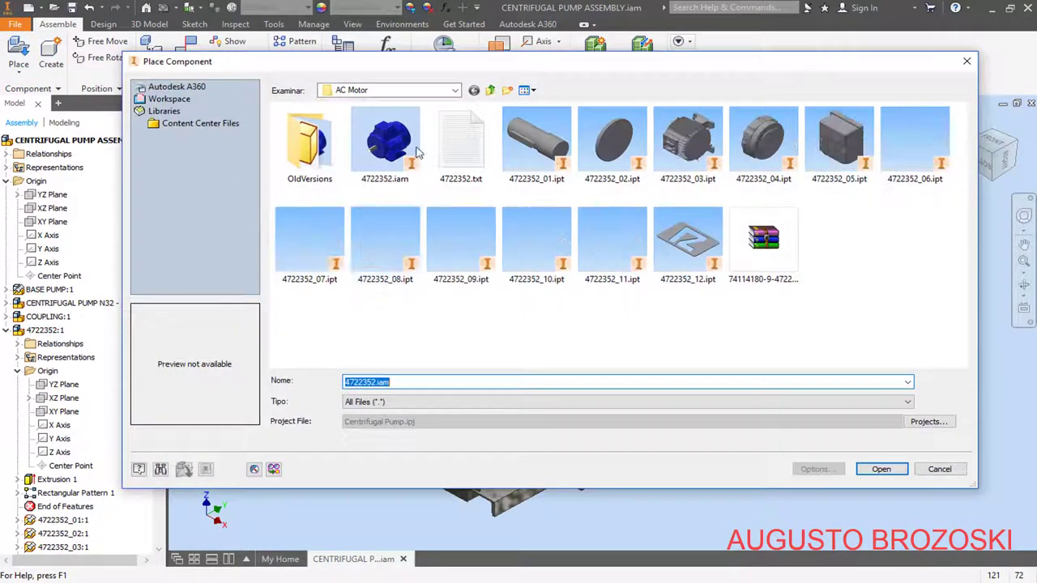
click(490, 90)
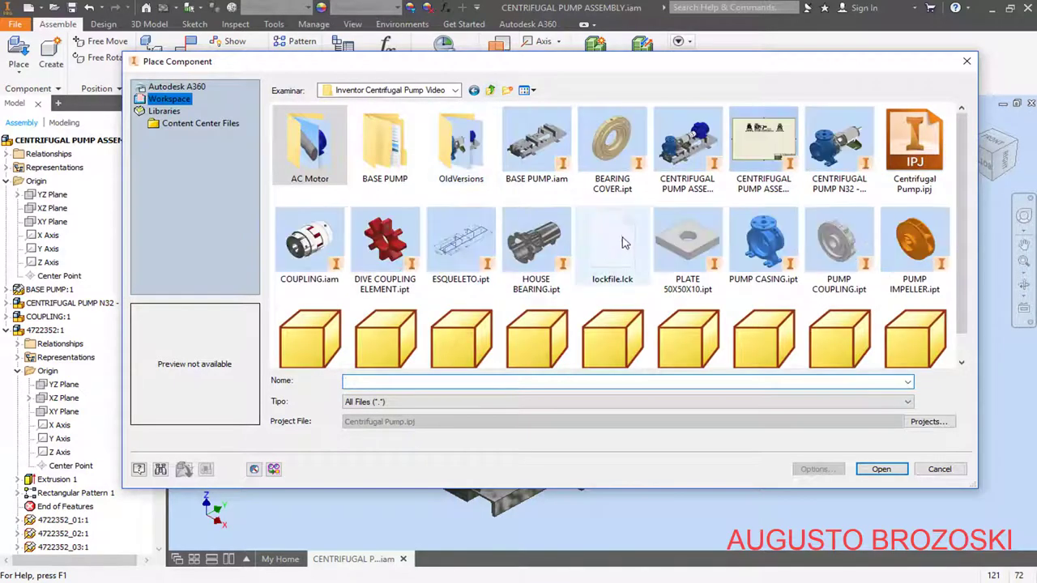
click(537, 334)
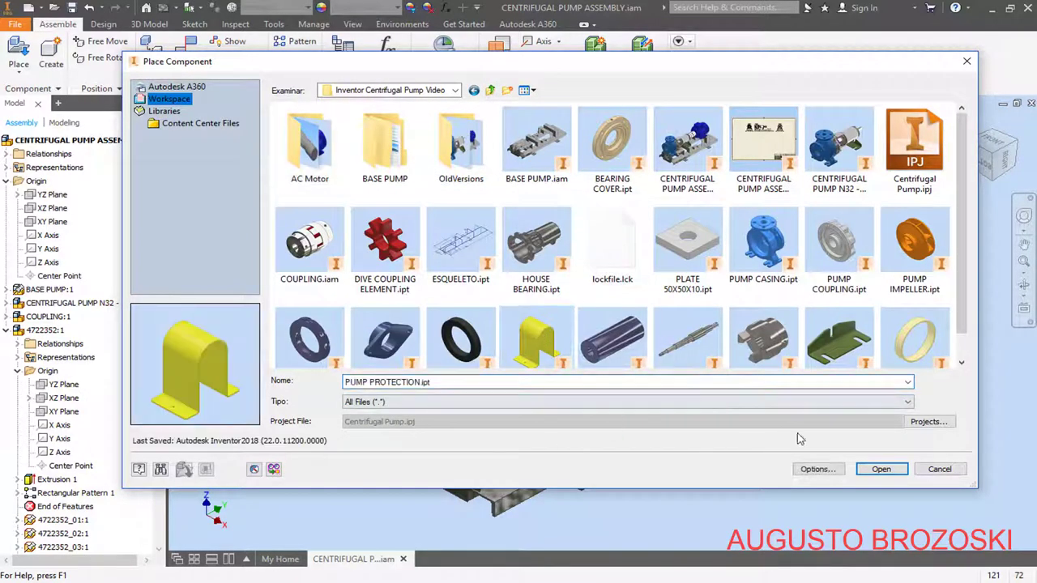
click(882, 469)
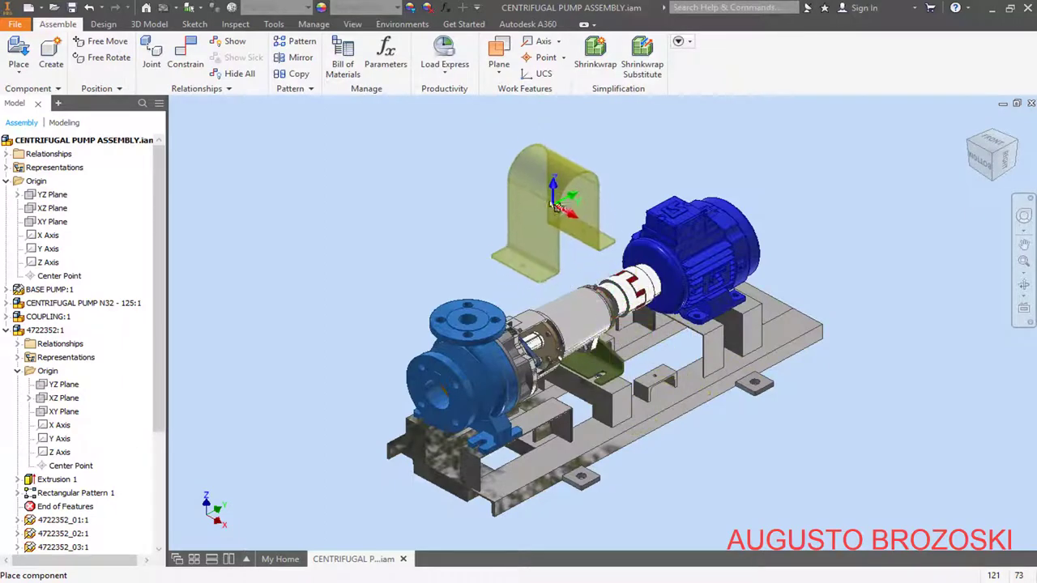
click(552, 203)
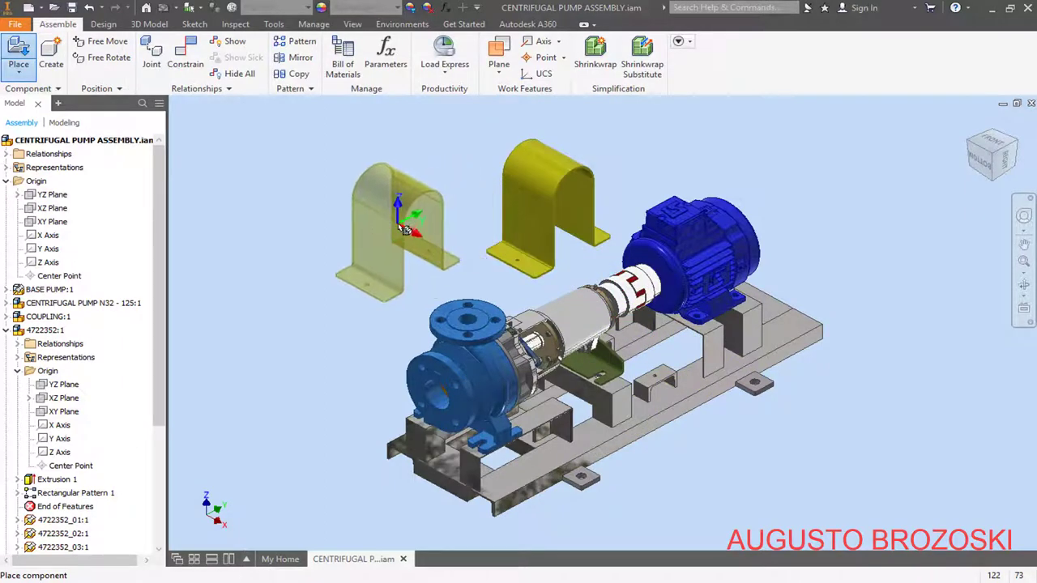
key(Escape)
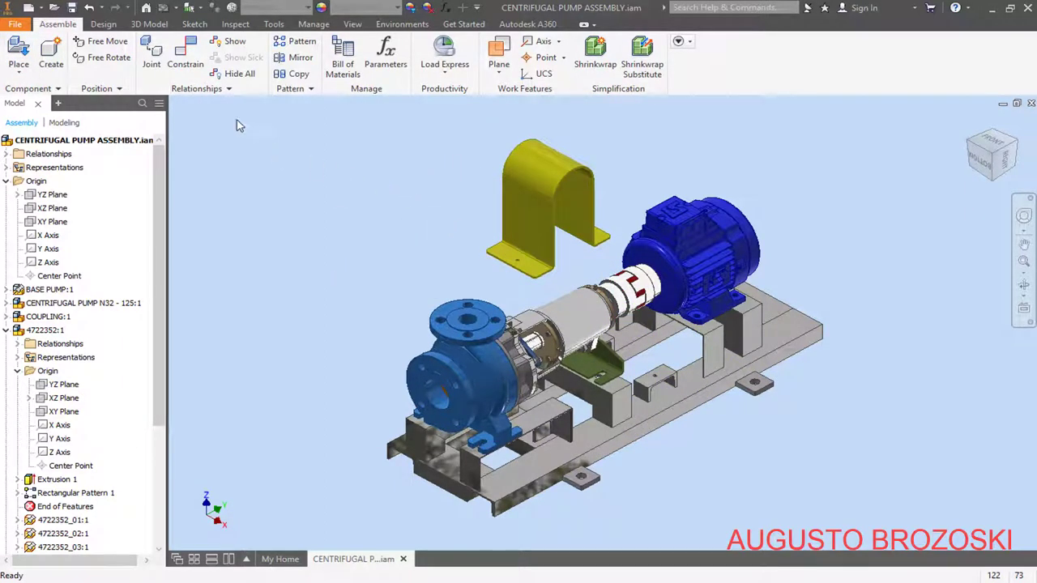
Apply an Insert constraint between a foot hole of the pump protection and the hole in the base's small bracket, with 0 mm offset
click(186, 55)
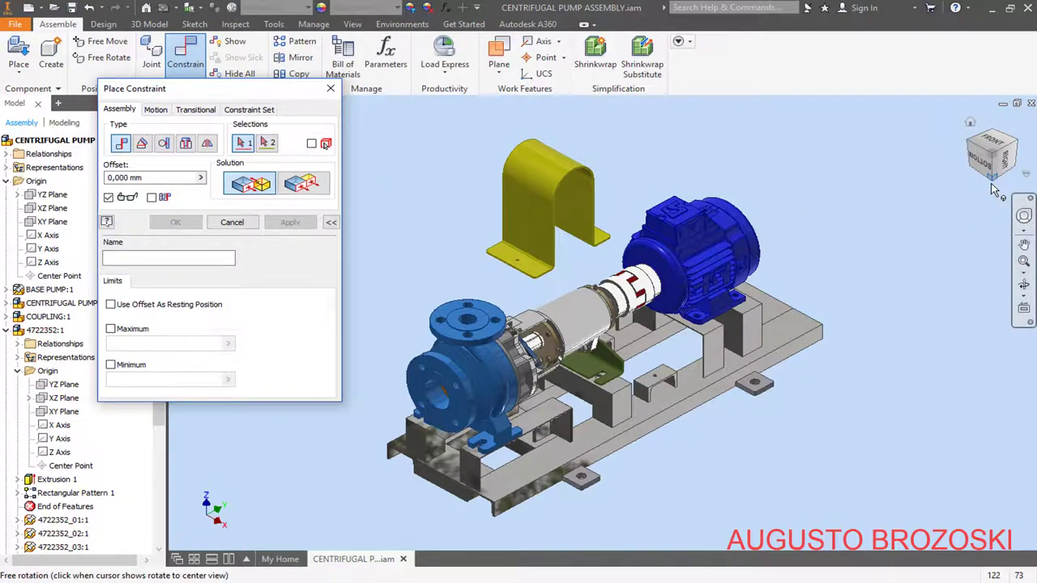
drag(995, 190, 962, 168)
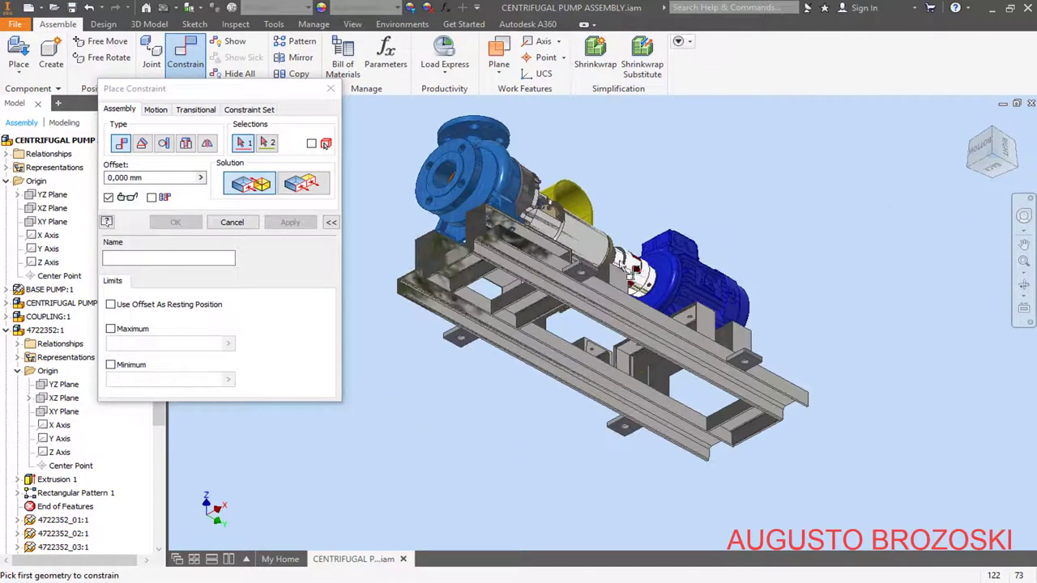
click(962, 167)
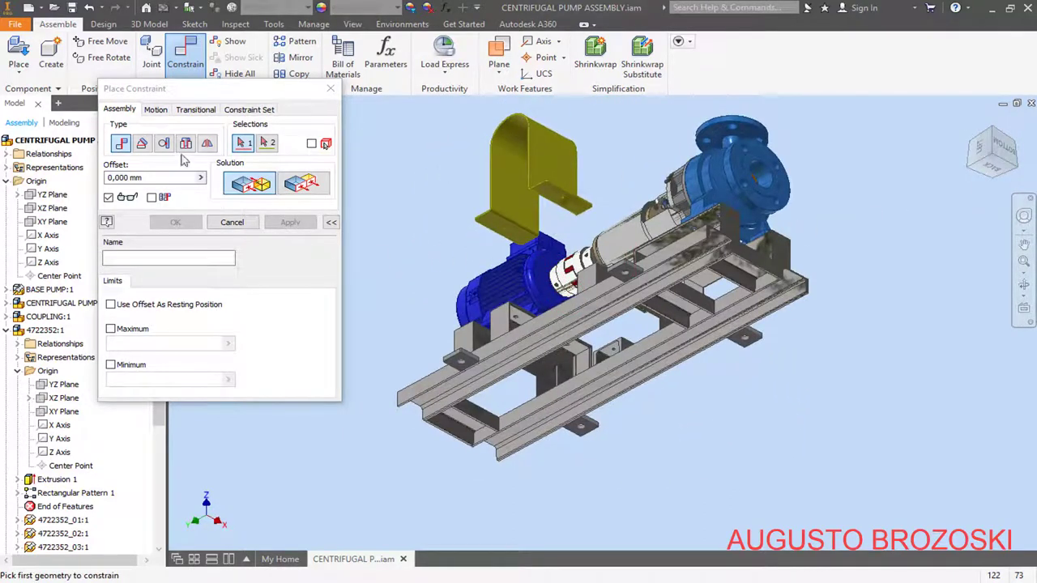
click(185, 143)
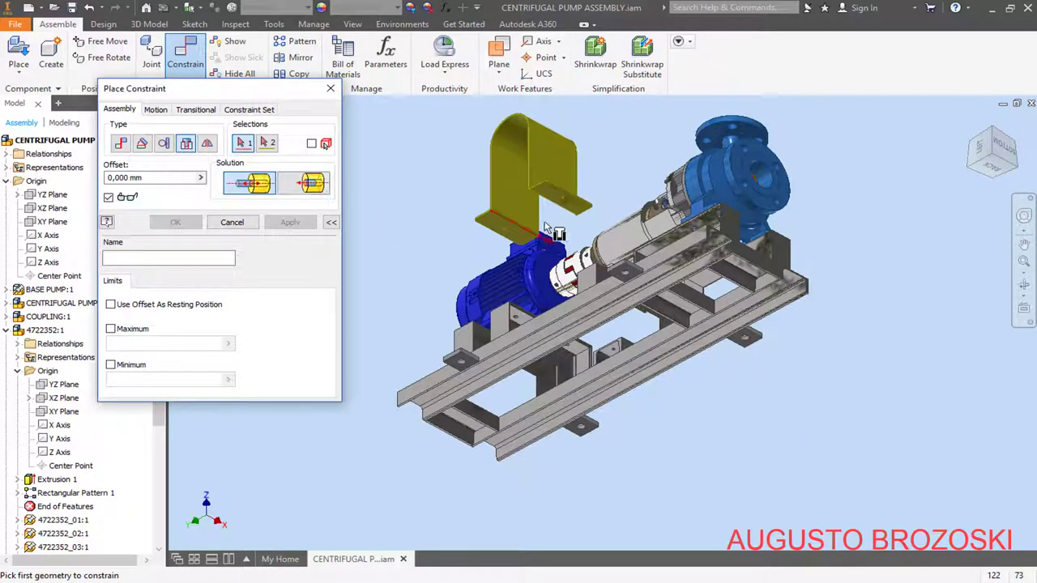
scroll(547, 229, down, 5)
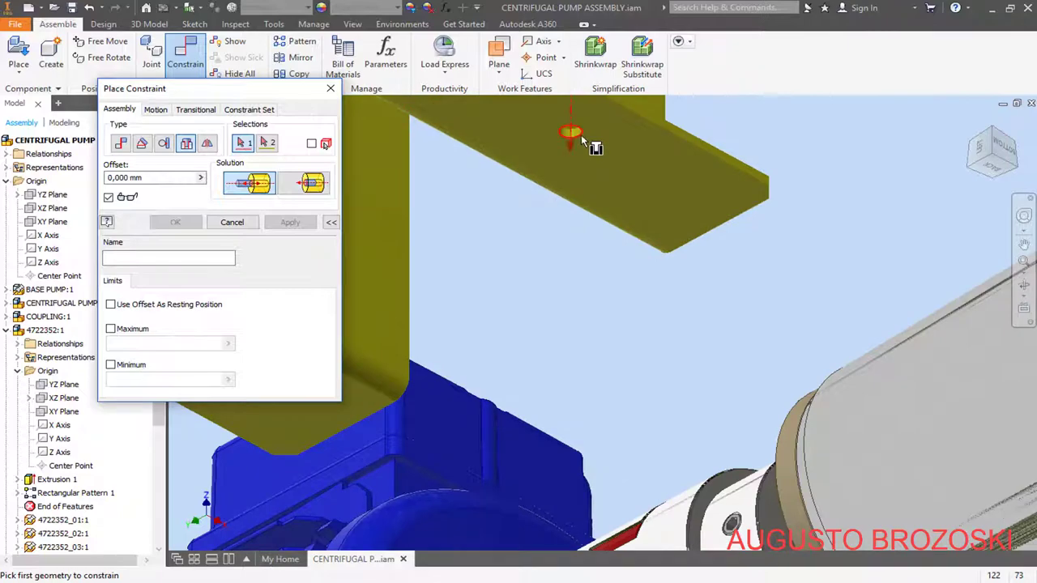
click(581, 134)
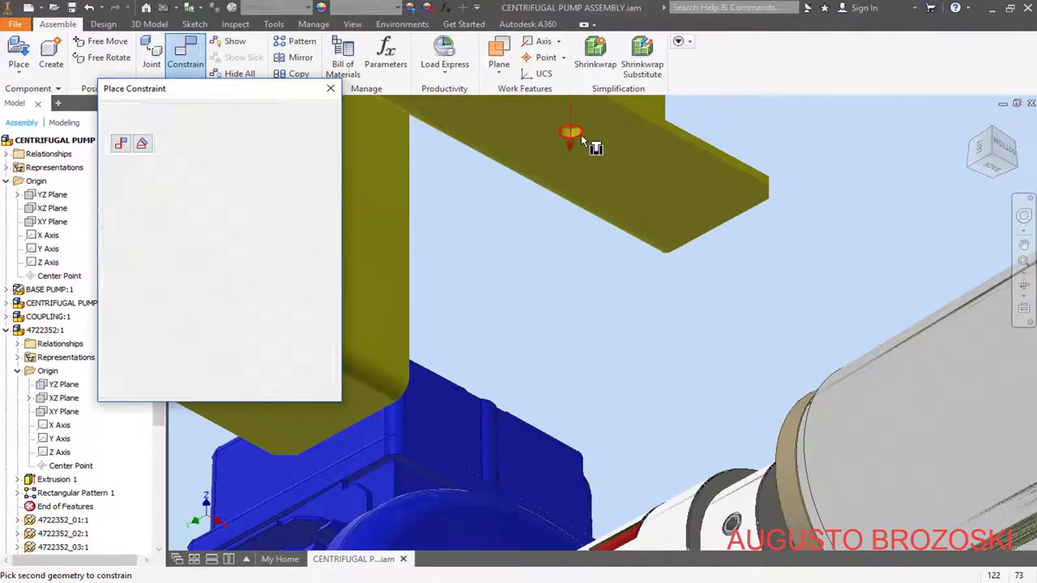
click(969, 134)
scroll(742, 327, down, 8)
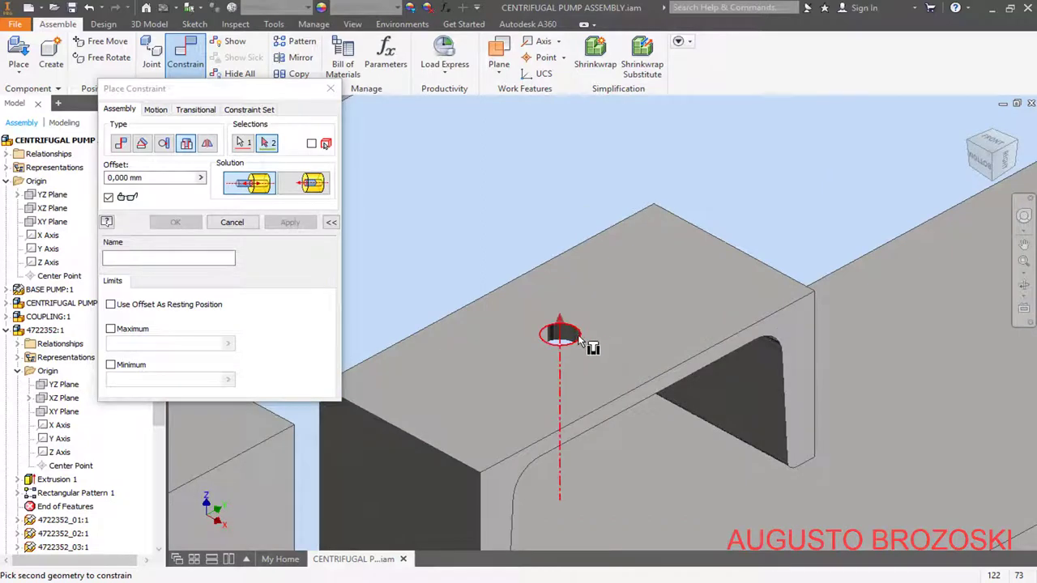
click(578, 337)
scroll(617, 343, up, 8)
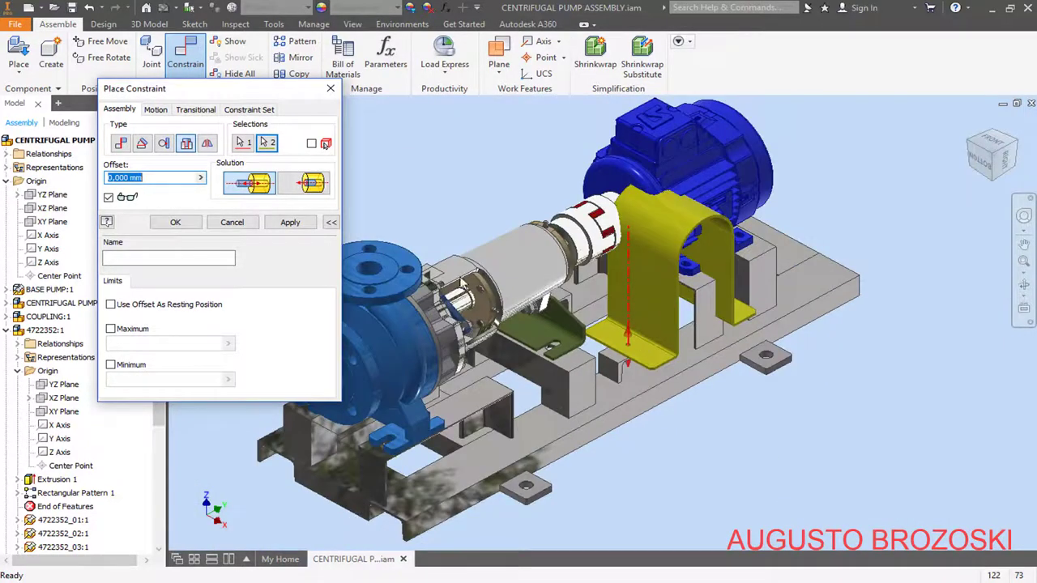
click(287, 227)
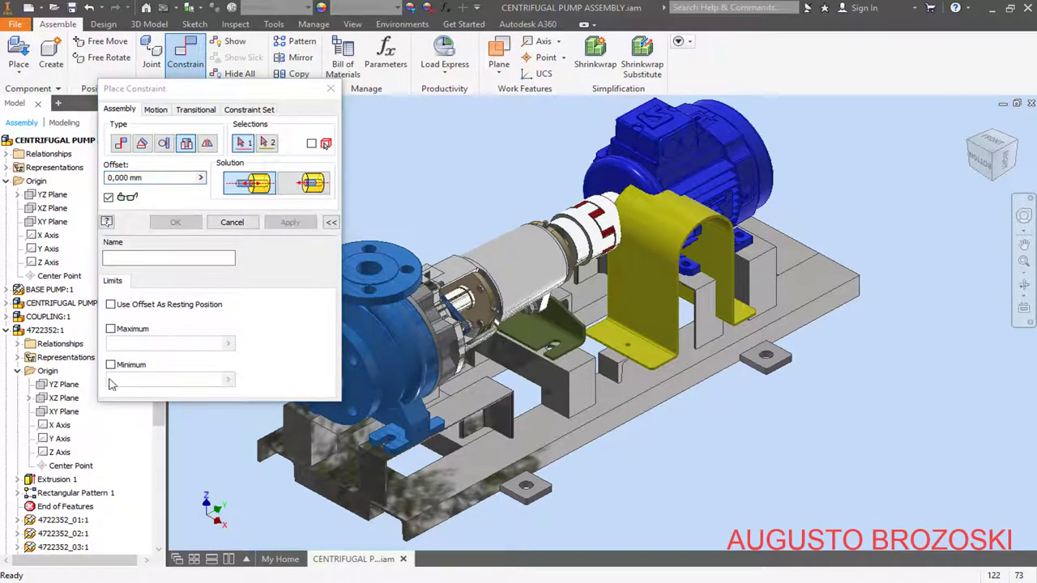
Mate the pump protection's XZ Plane to the assembly's YZ Plane with 0 mm offset, finish constraining, and restore the home view
scroll(26, 412, down, 5)
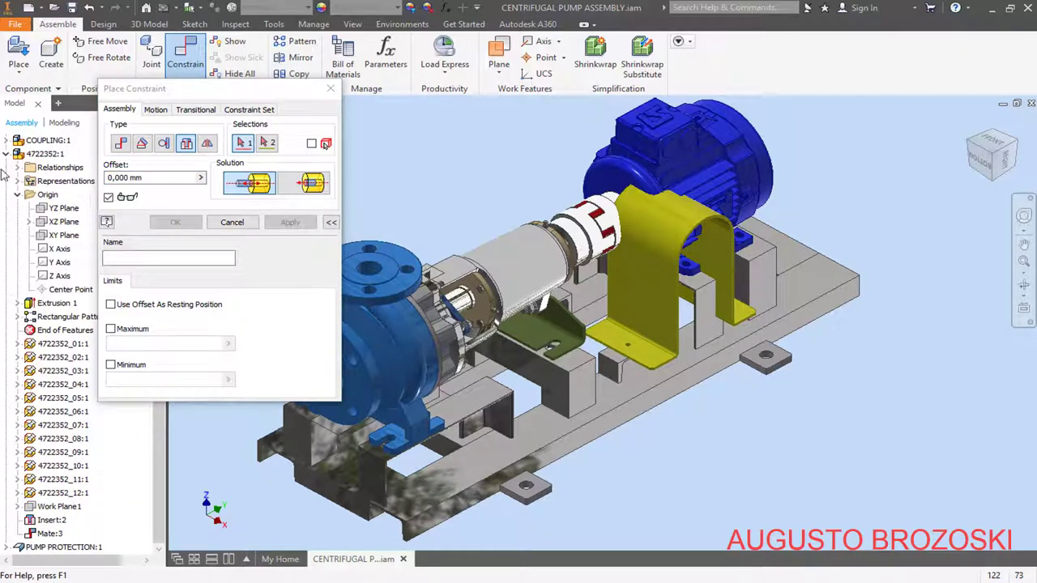
click(6, 154)
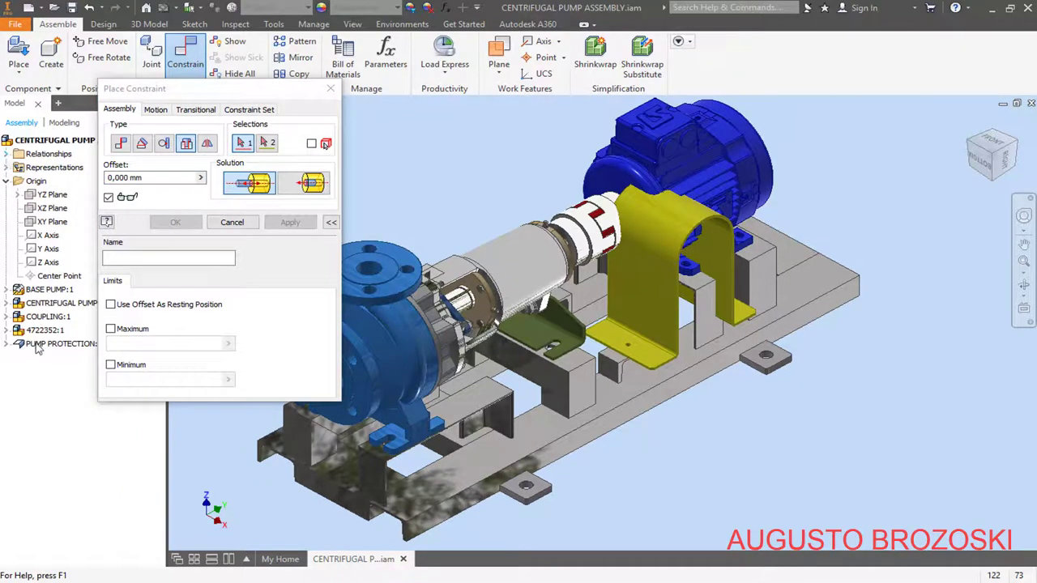
click(6, 344)
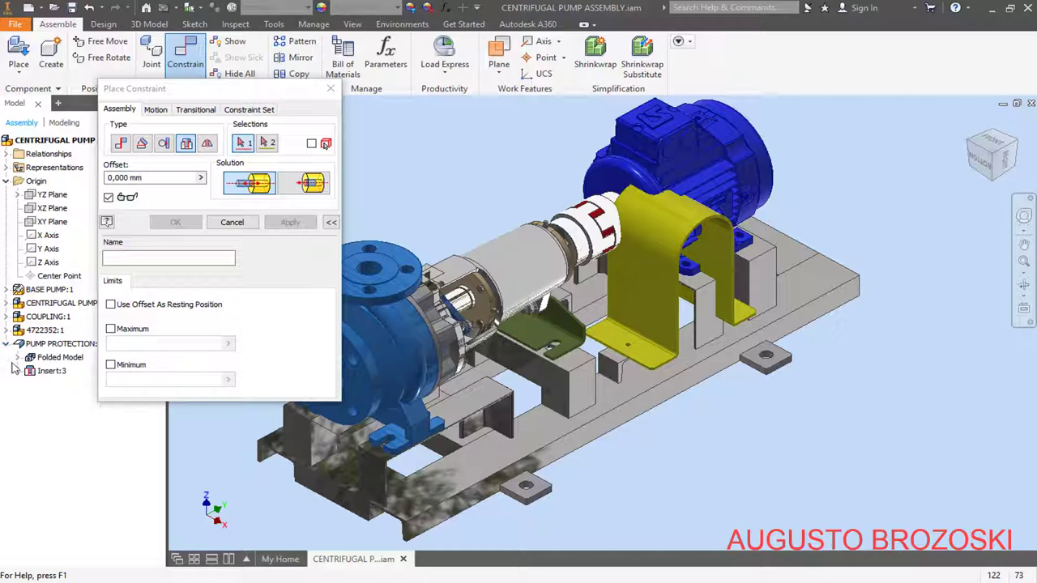
click(19, 357)
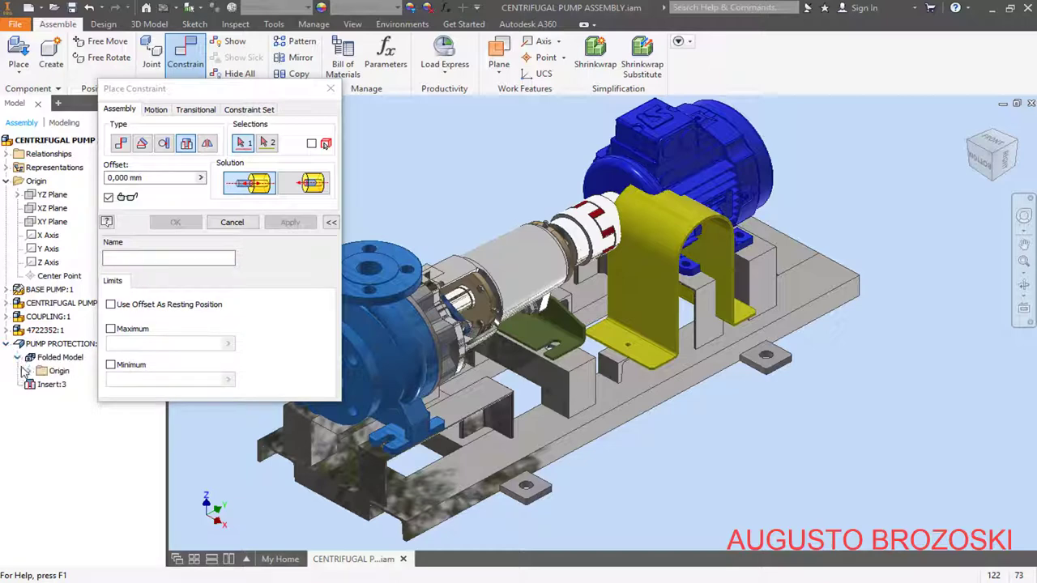
click(29, 371)
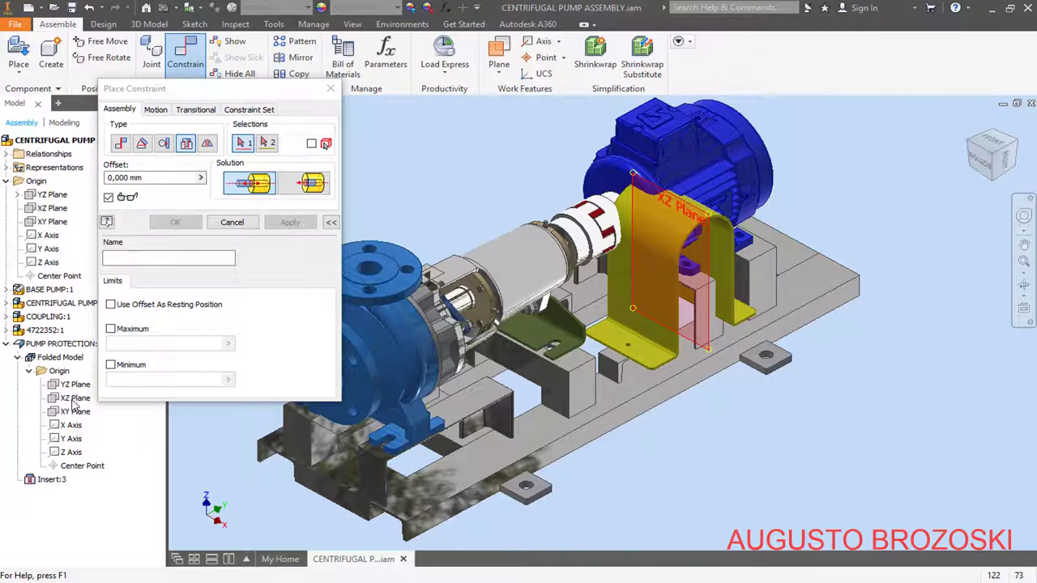
click(121, 143)
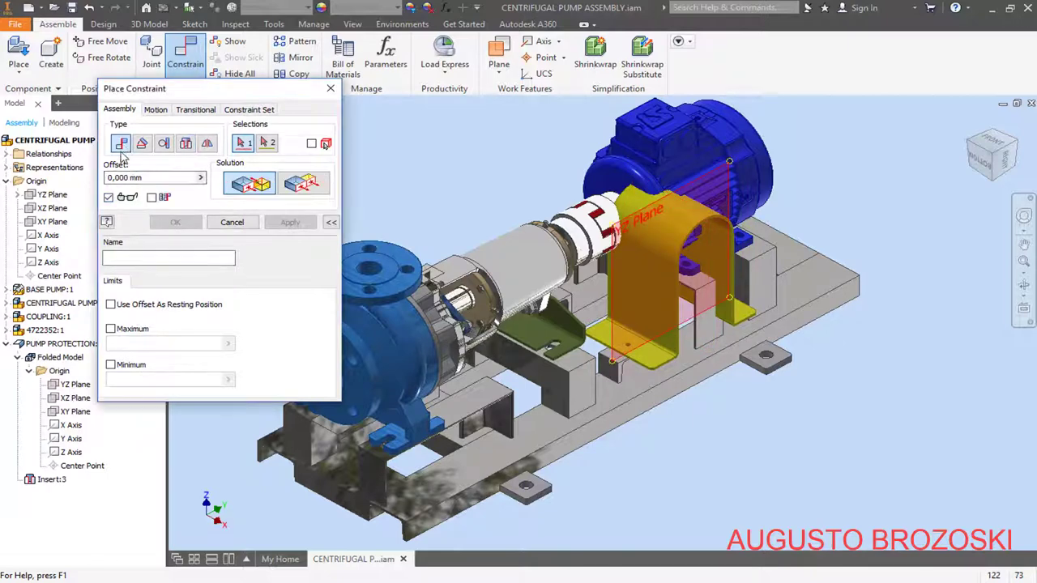
click(72, 401)
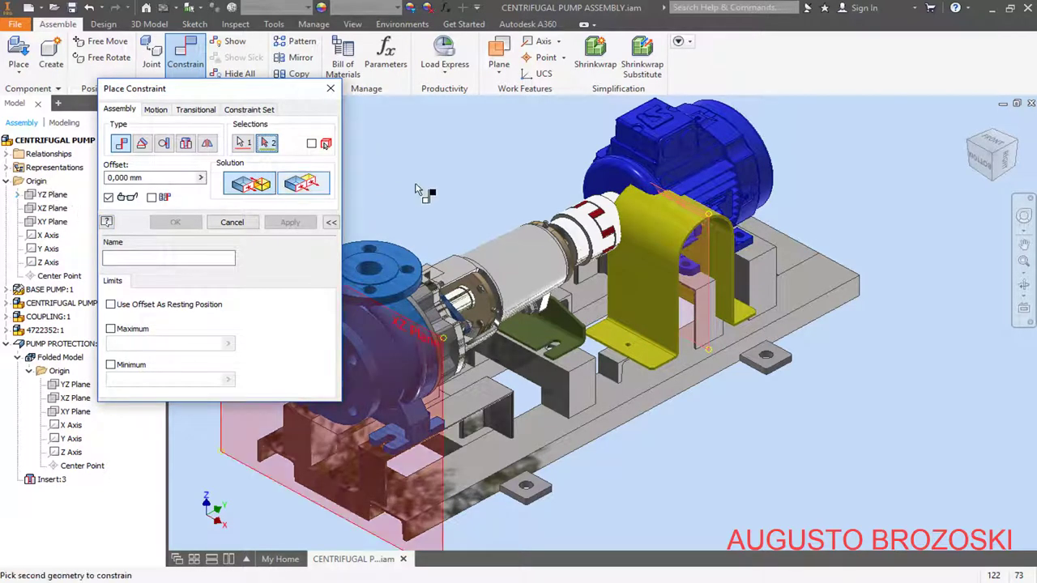
click(55, 200)
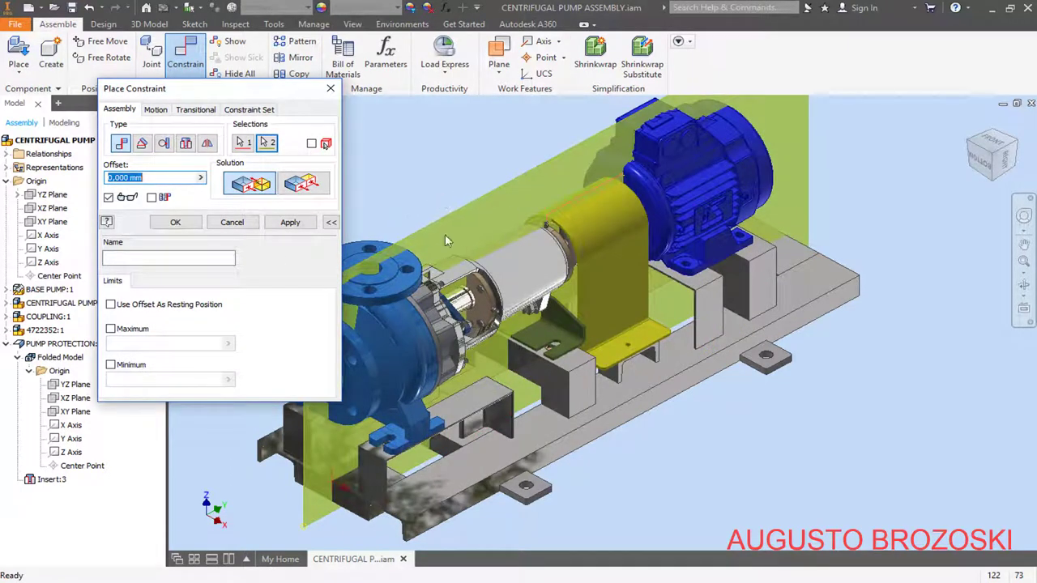
click(294, 225)
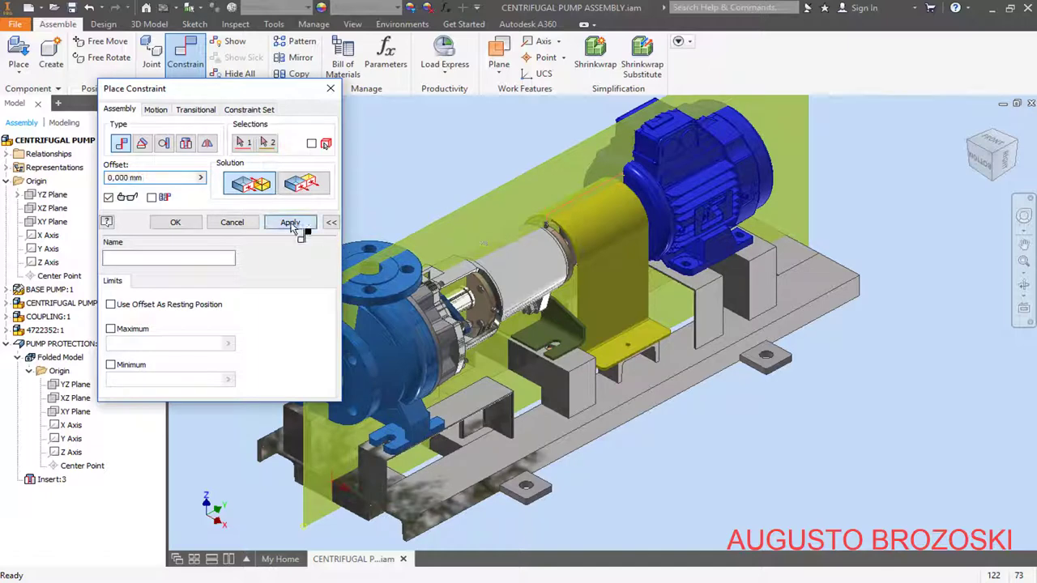
click(240, 223)
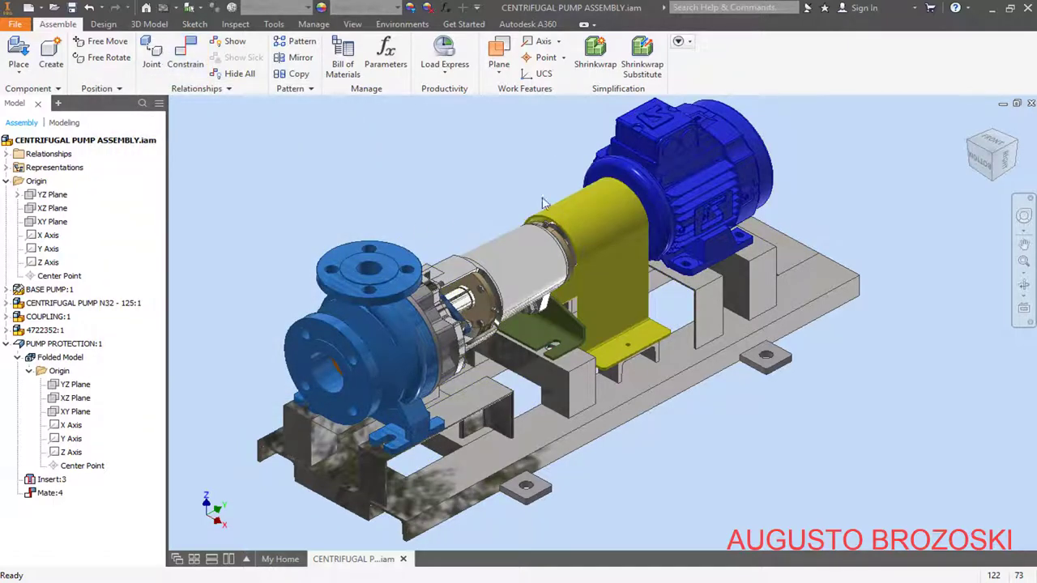
click(971, 125)
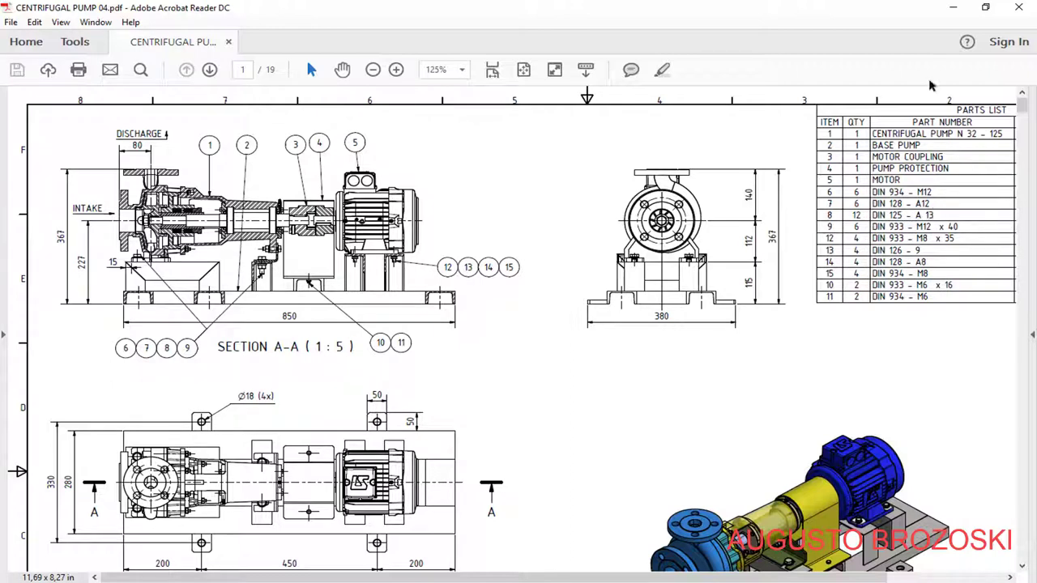
Return from the PDF drawing to Inventor and open Content Center to place a standard component
click(952, 7)
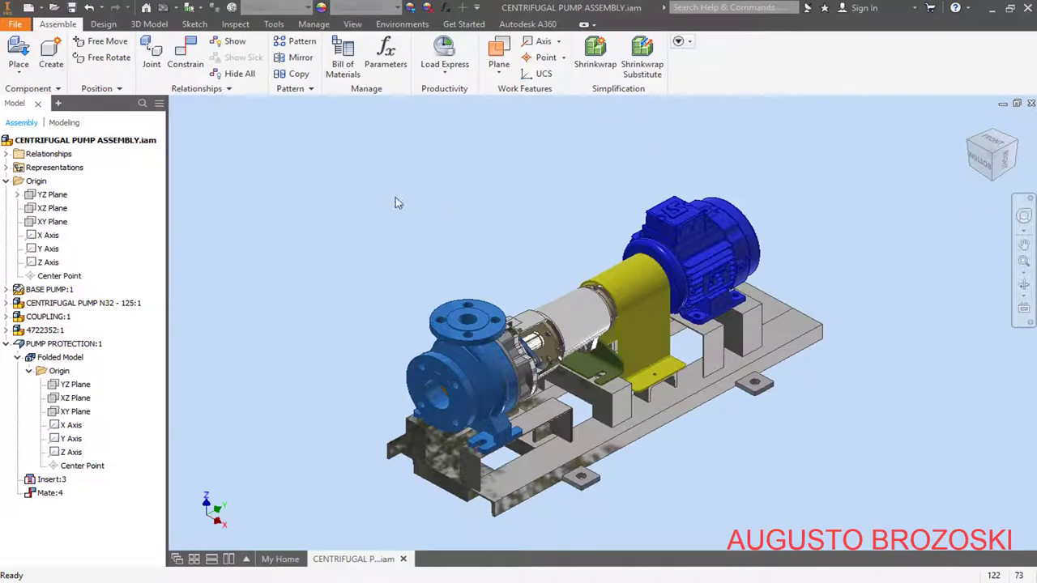
click(15, 76)
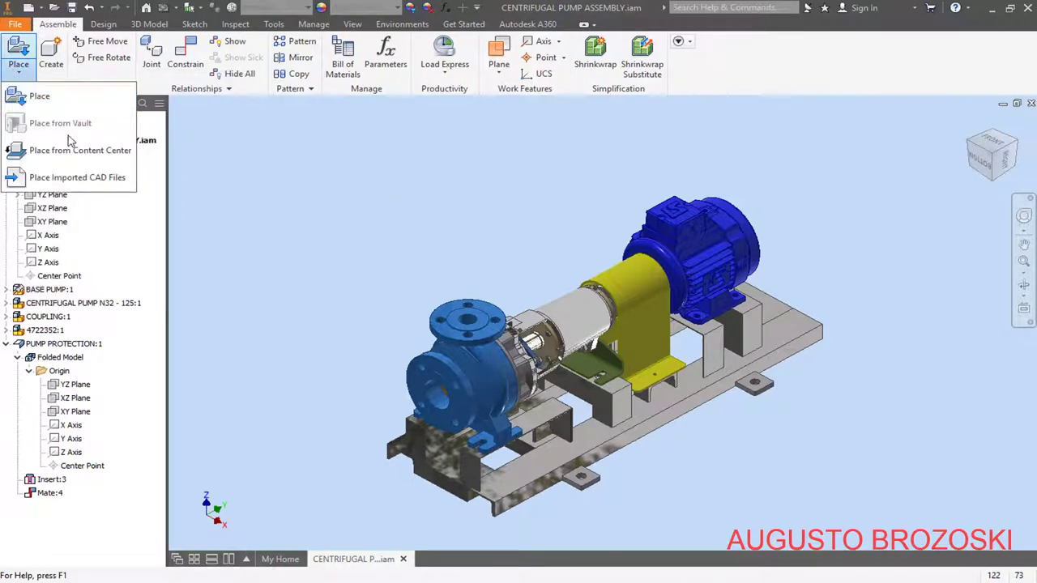
click(90, 155)
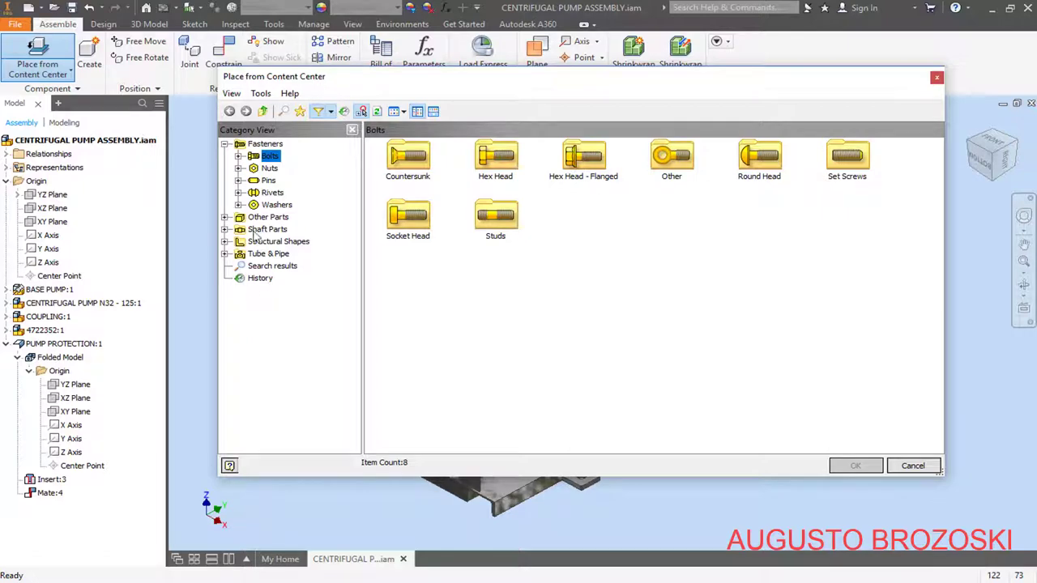
click(330, 113)
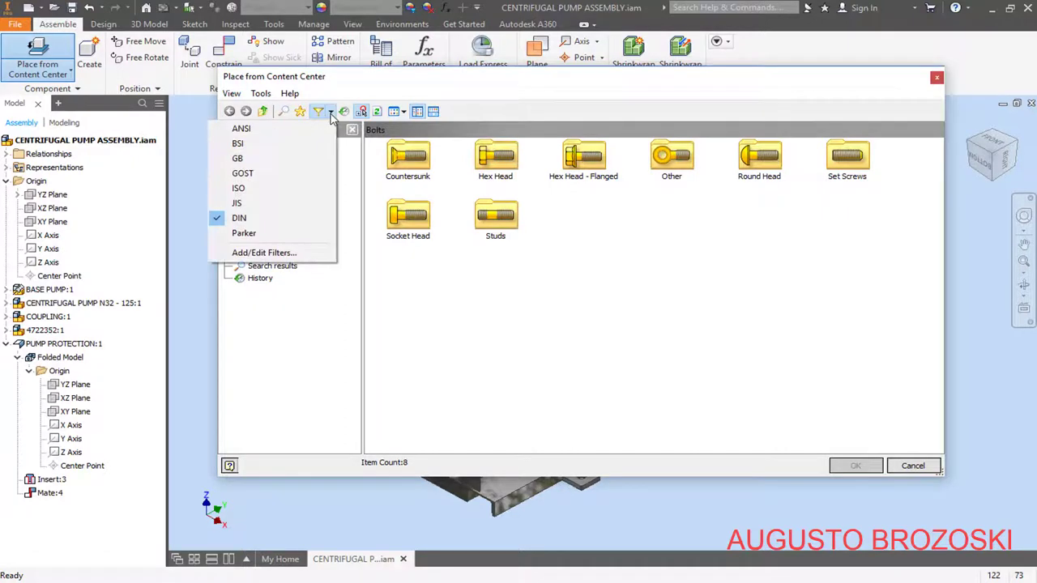
click(230, 219)
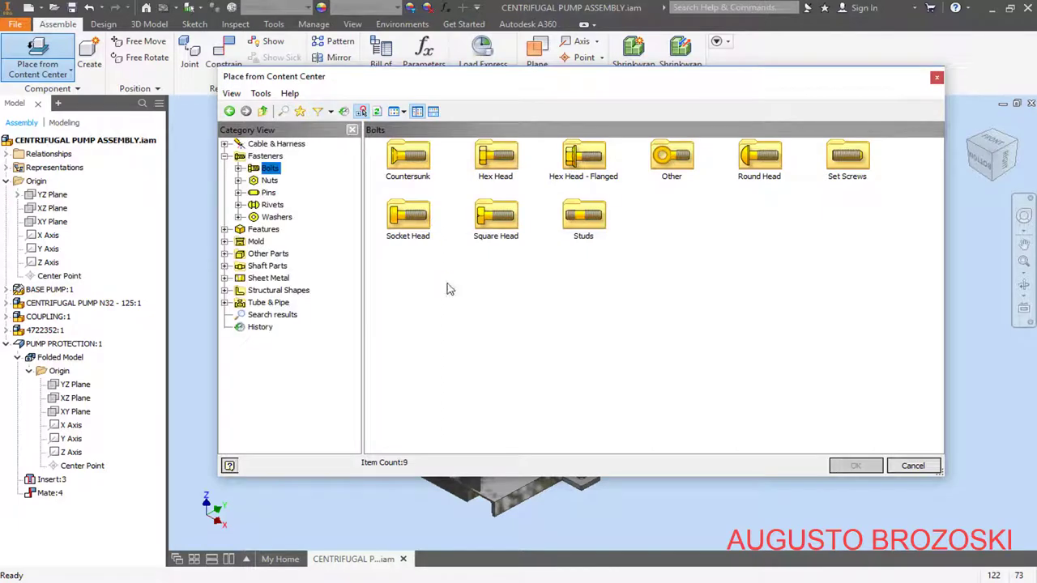
click(274, 158)
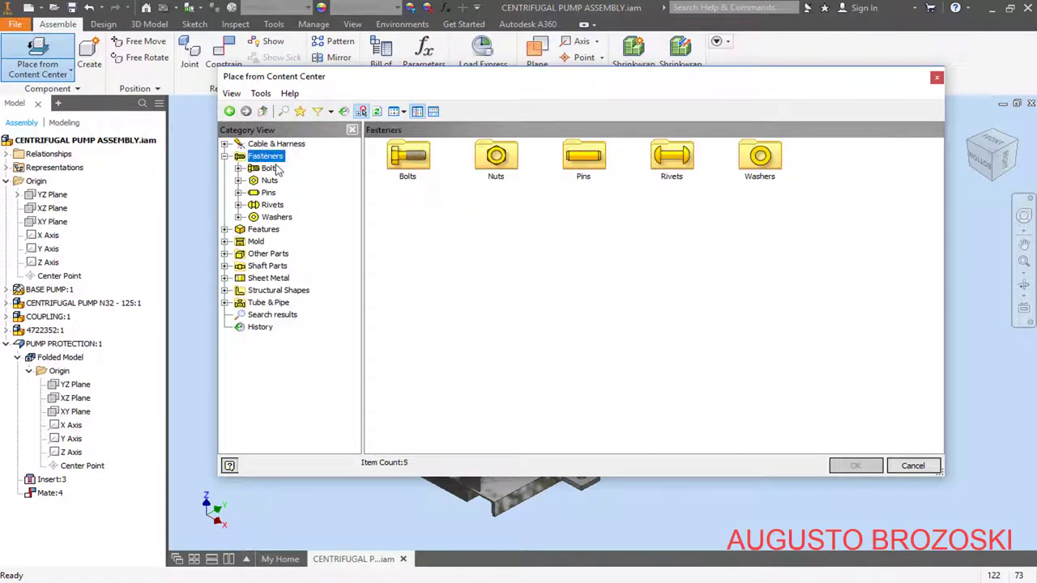
click(273, 168)
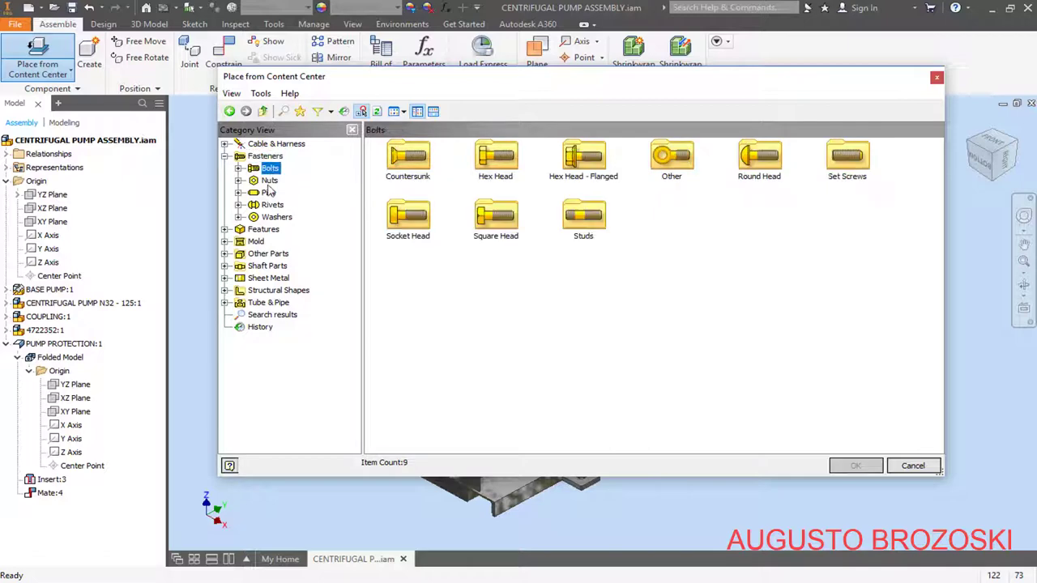
click(497, 162)
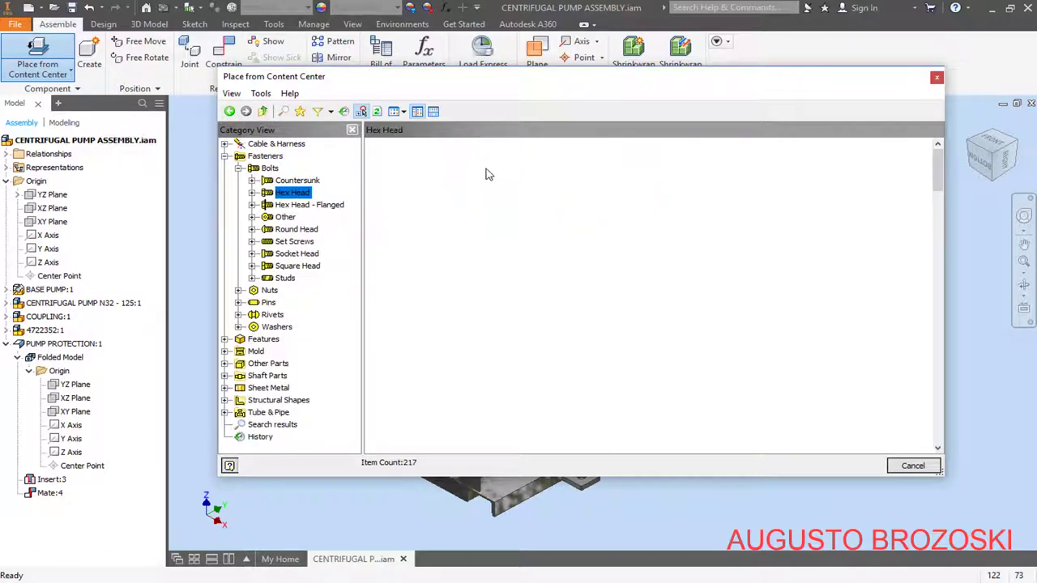
scroll(604, 320, down, 8)
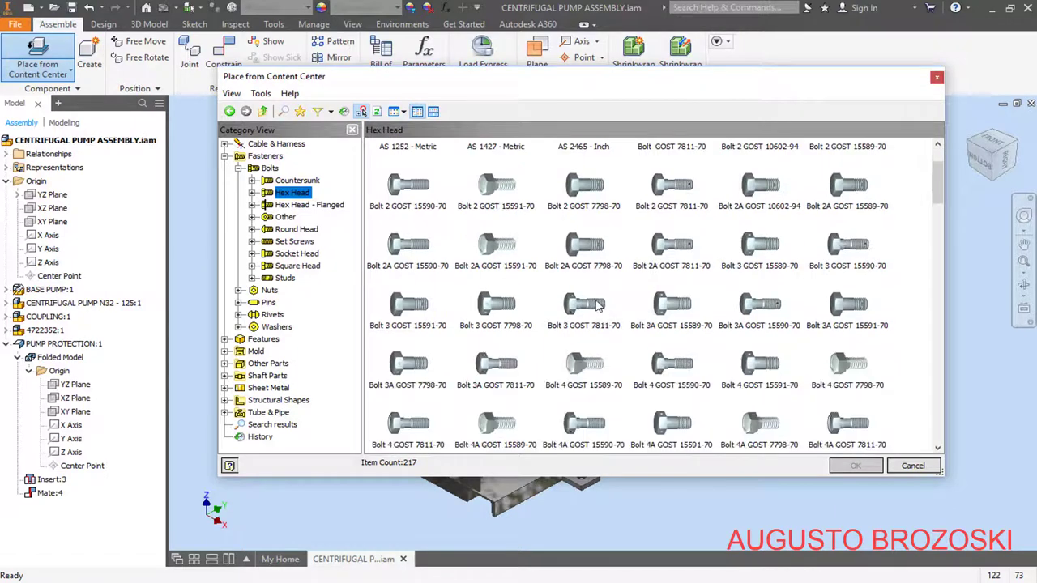
click(330, 111)
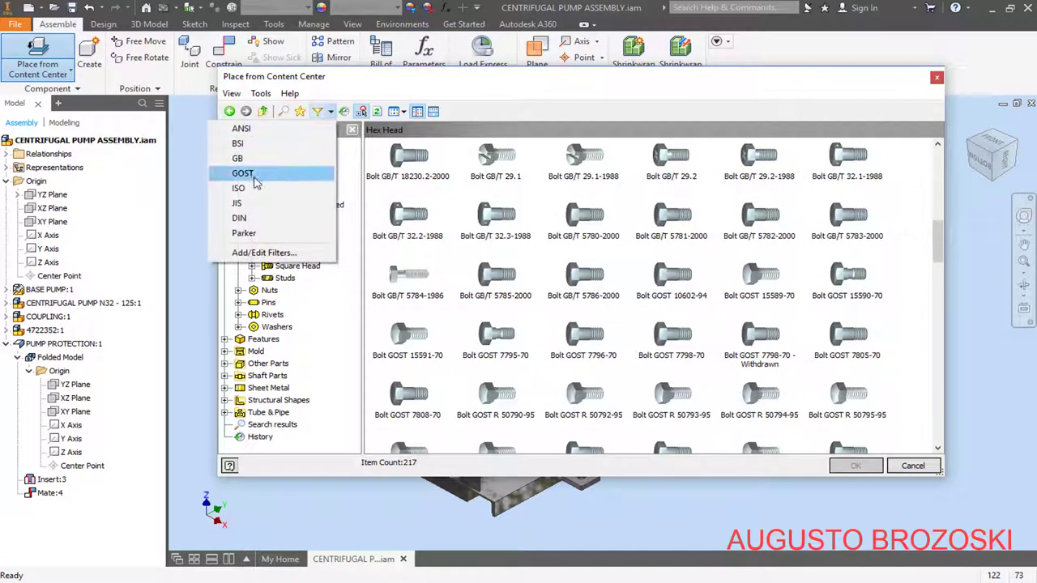
click(248, 218)
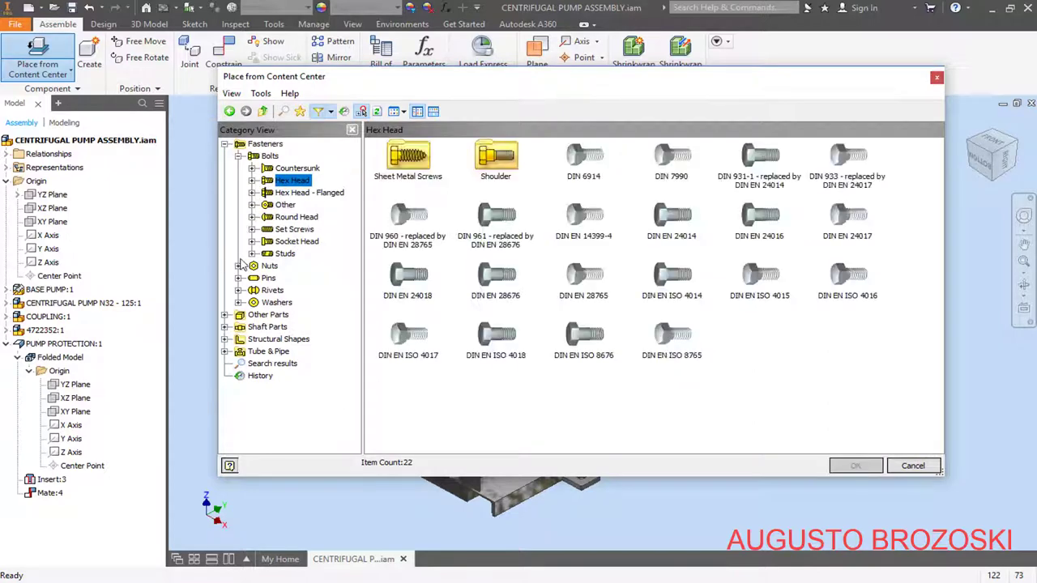
Choose the DIN 125-1 A plain washer from the fasteners with nominal diameter 12 mm, checking the size against the drawing's parts list
click(277, 303)
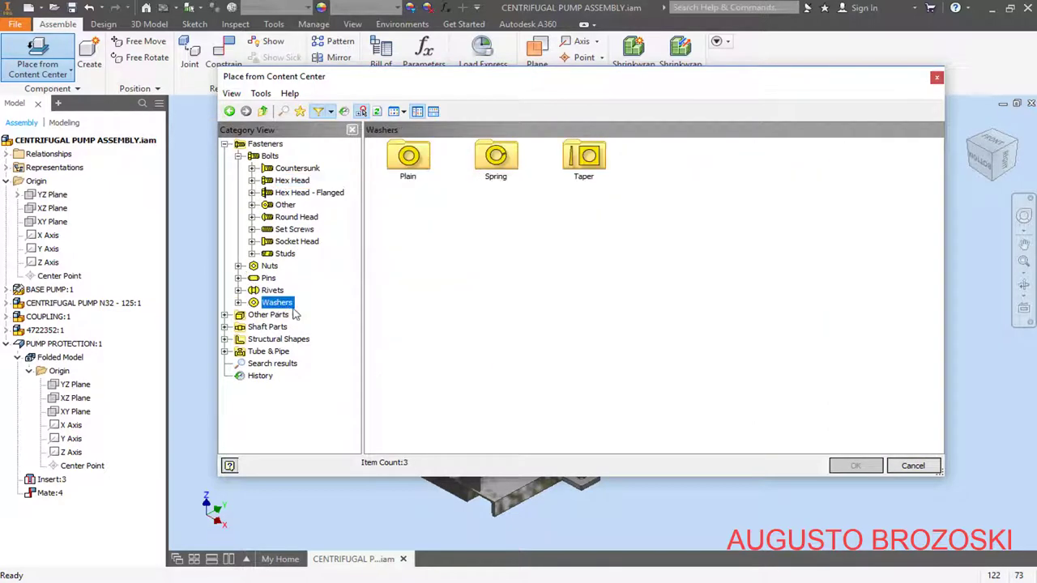
double_click(409, 158)
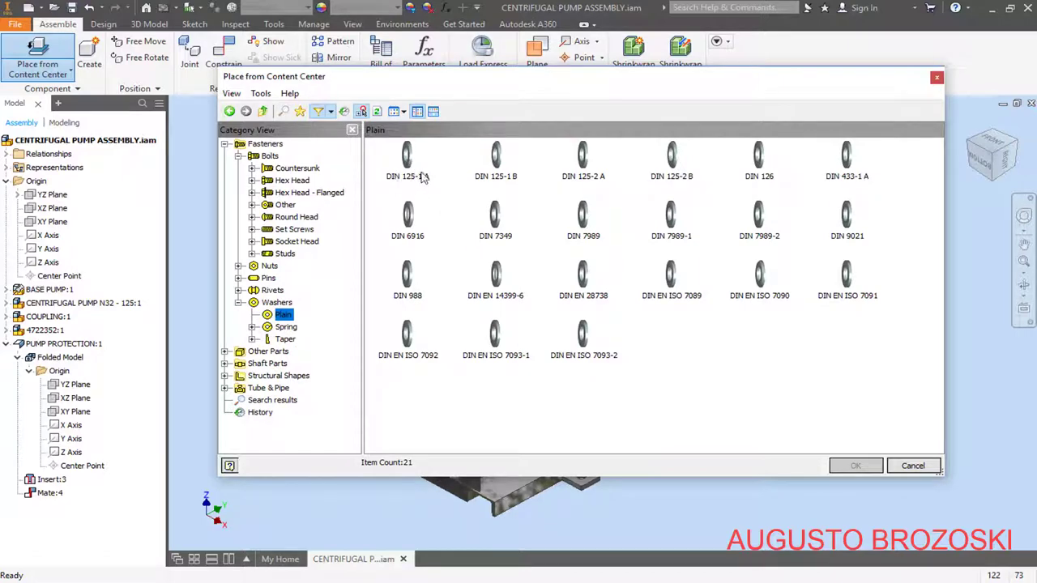
click(409, 178)
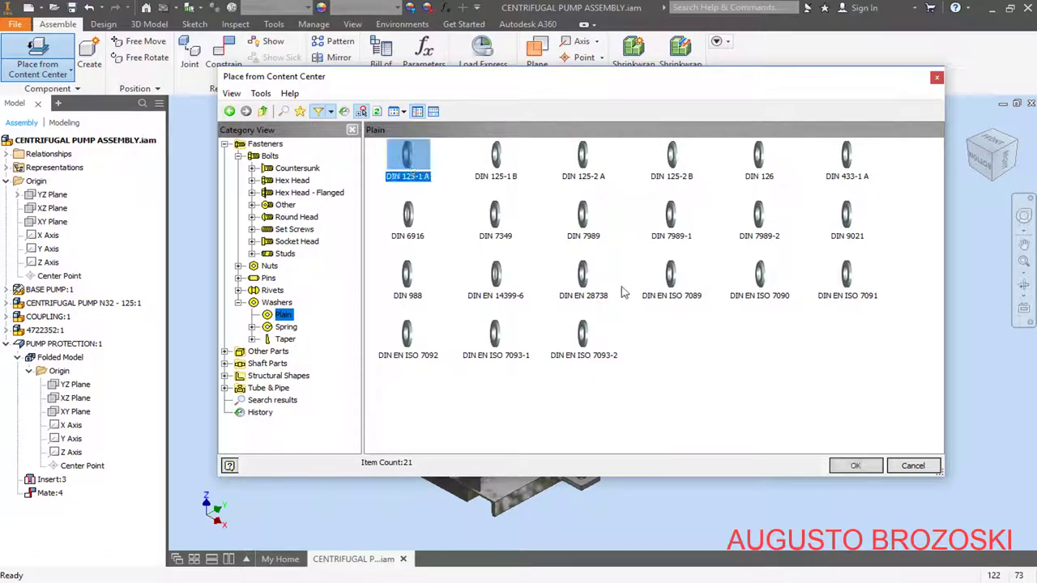
click(856, 466)
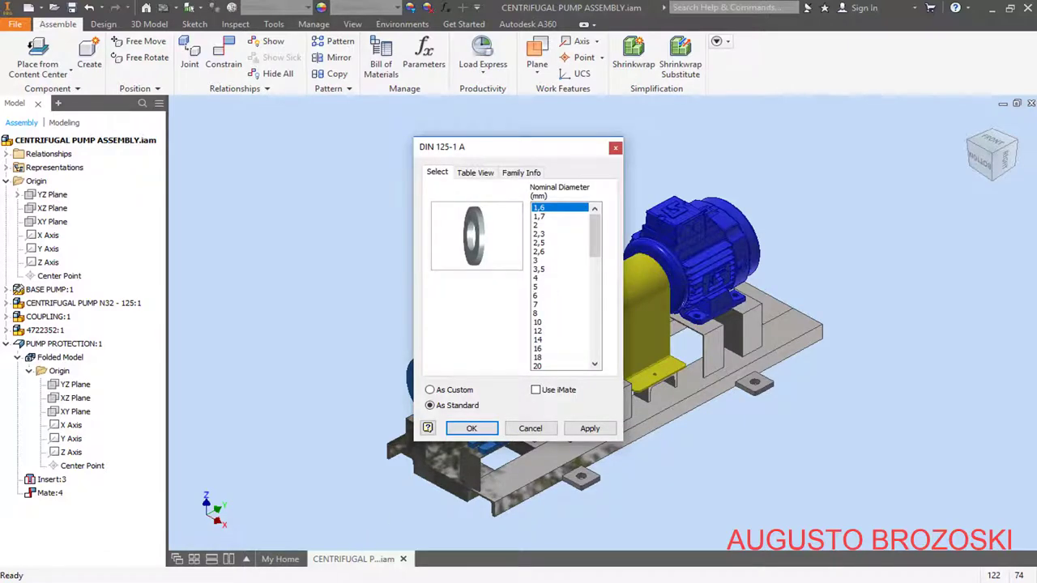
key(alt+Tab)
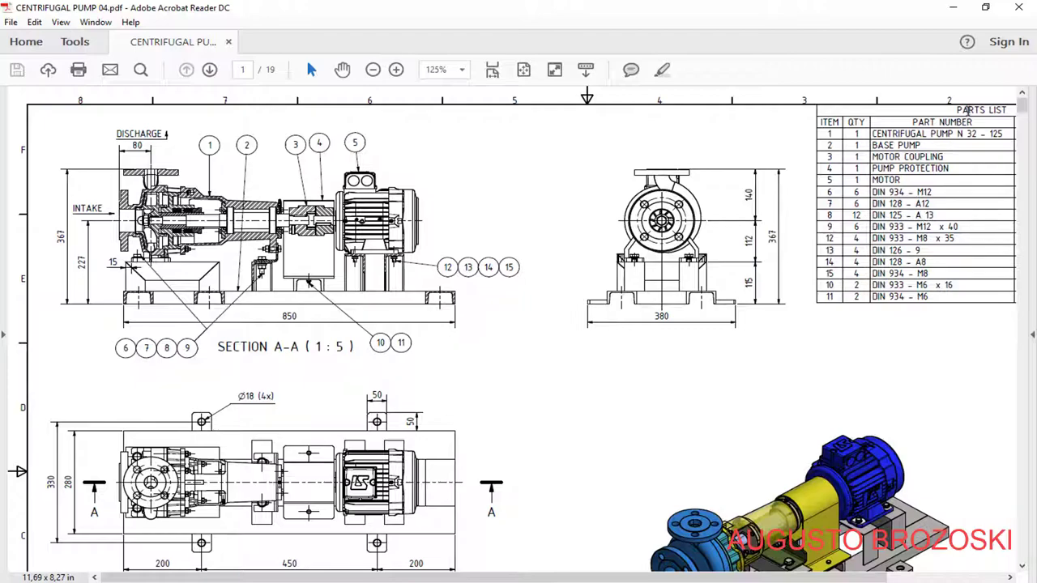
click(952, 8)
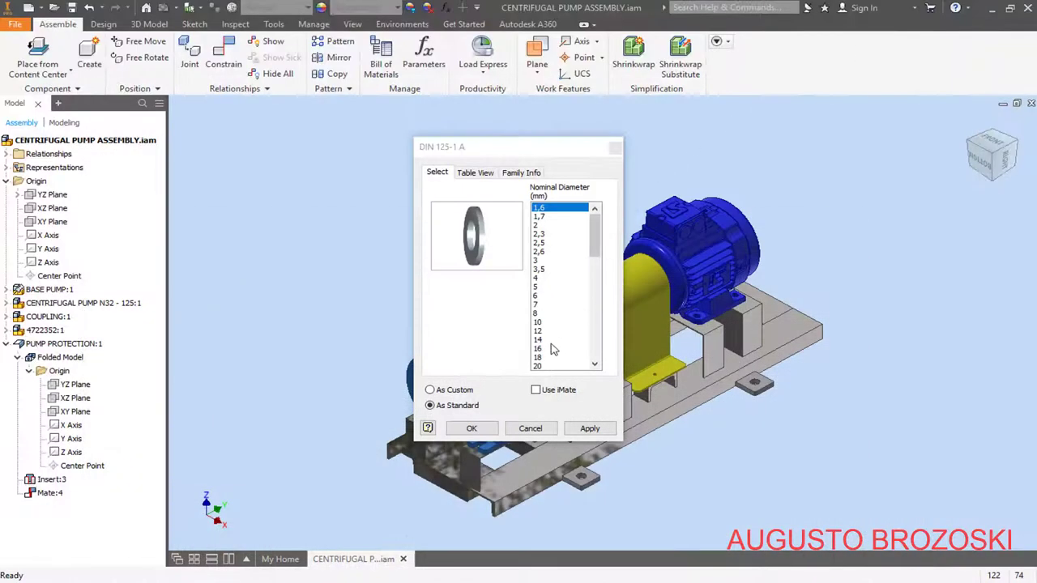
click(538, 331)
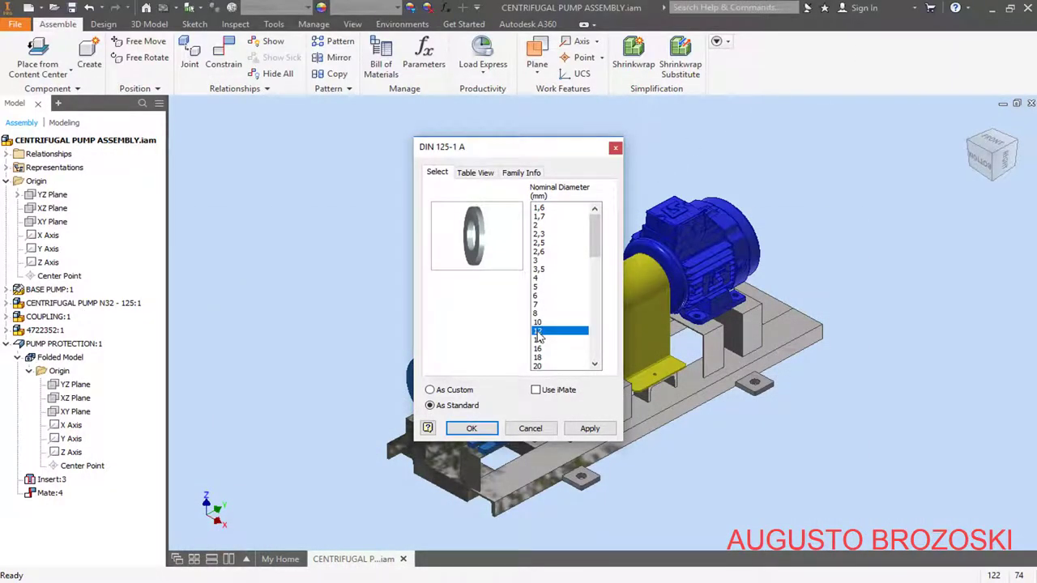
click(472, 428)
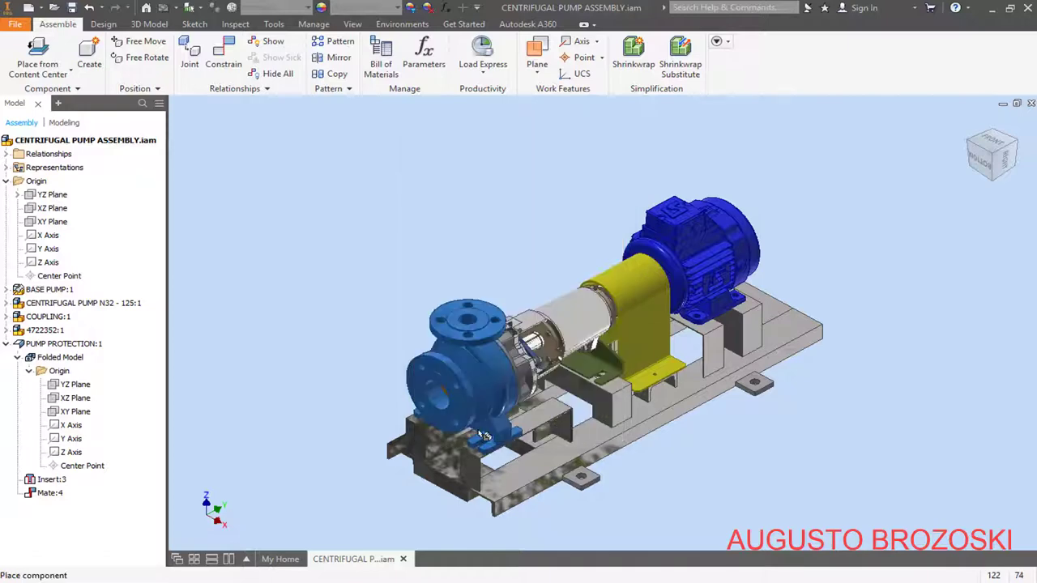
Place four copies of the DIN 125-1 A washer in the free space beside the base and end the placement
click(643, 478)
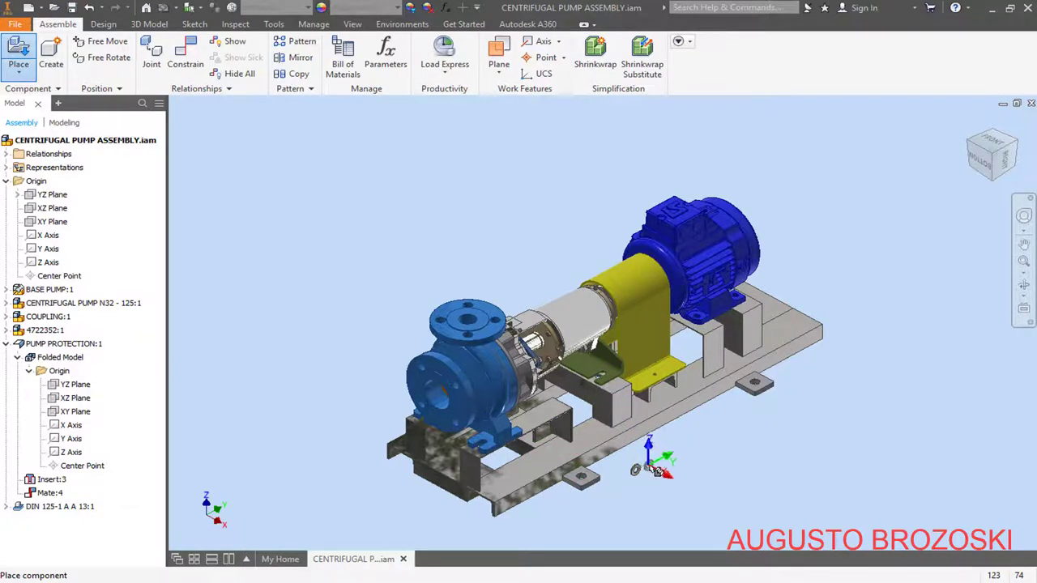
click(650, 467)
click(670, 460)
click(692, 457)
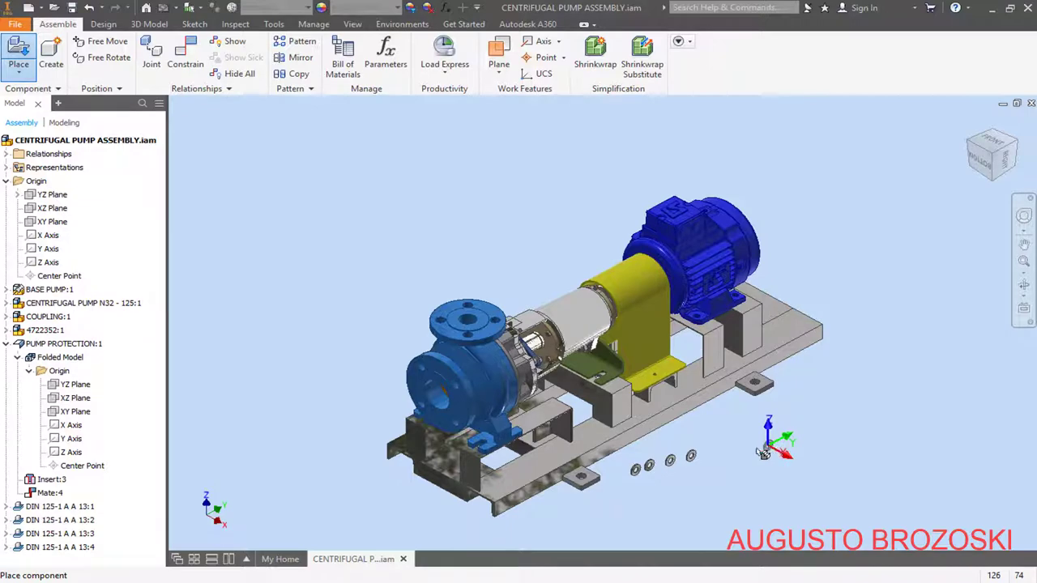
key(Escape)
Mate the flat face of the first washer to the upper face of the pump's slotted foot with 0 mm offset
scroll(565, 501, down, 3)
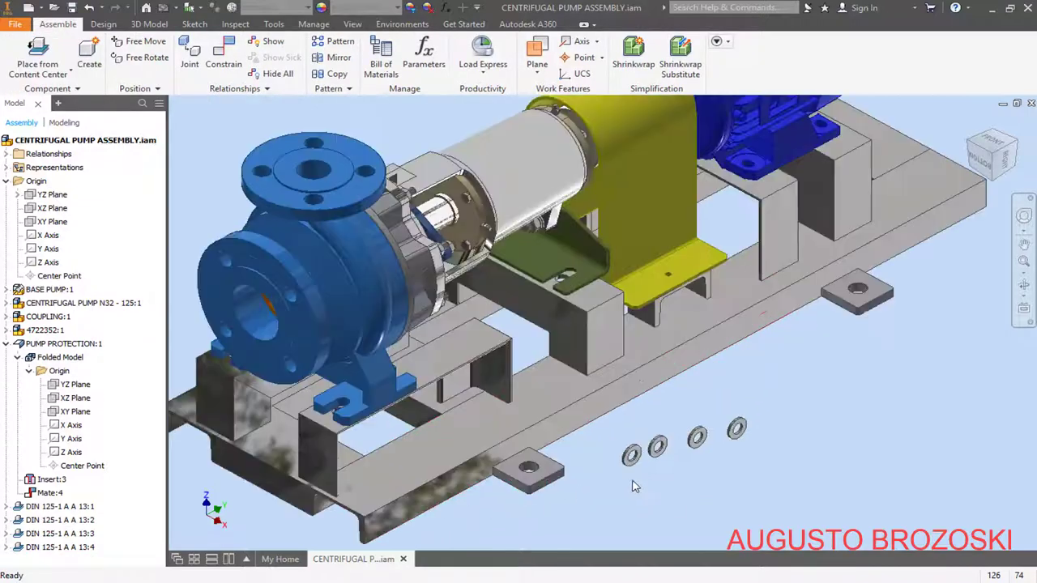
click(224, 58)
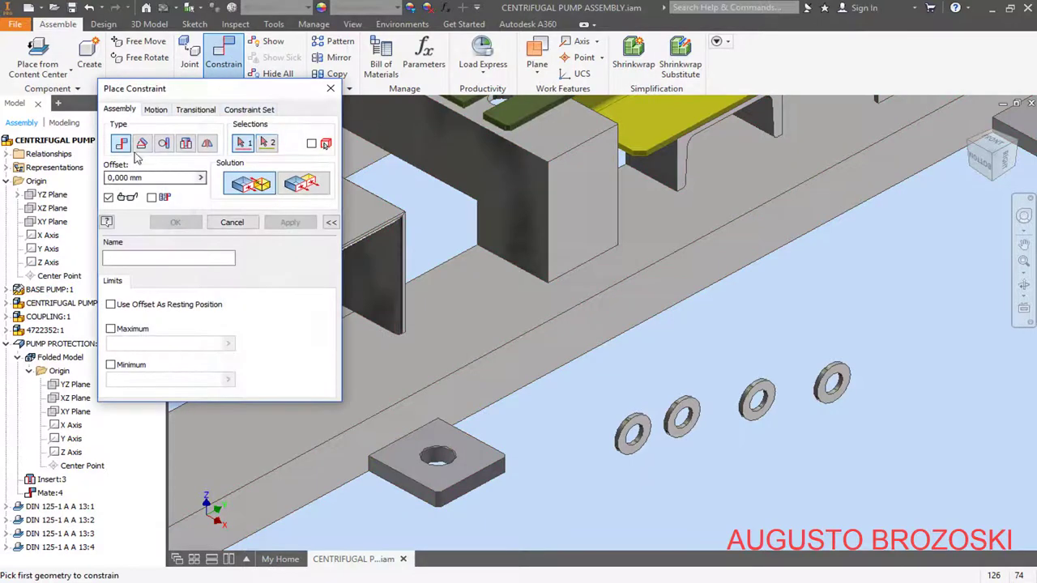
click(645, 427)
key(F6)
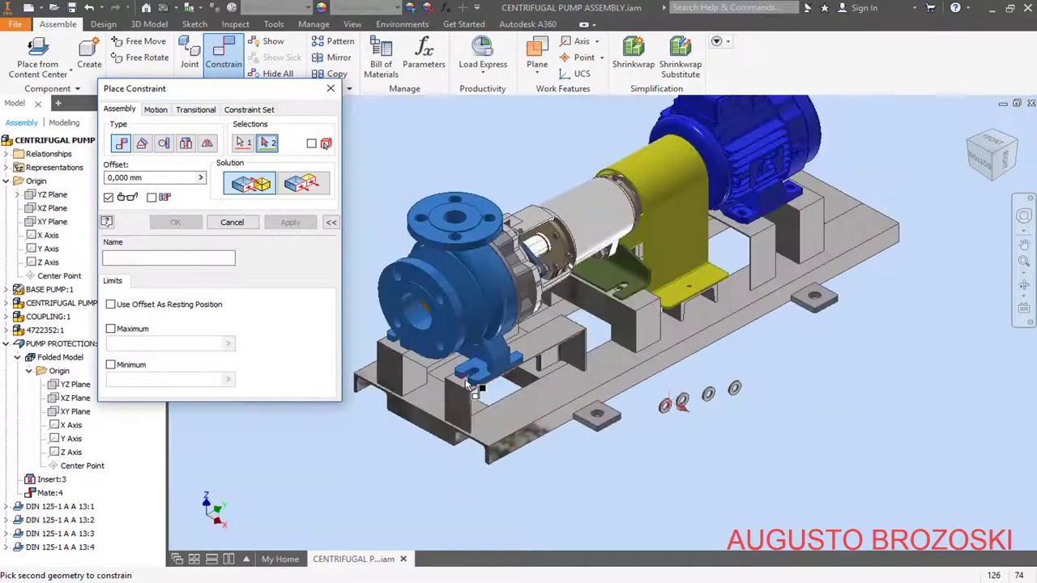
scroll(486, 381, up, 5)
click(527, 353)
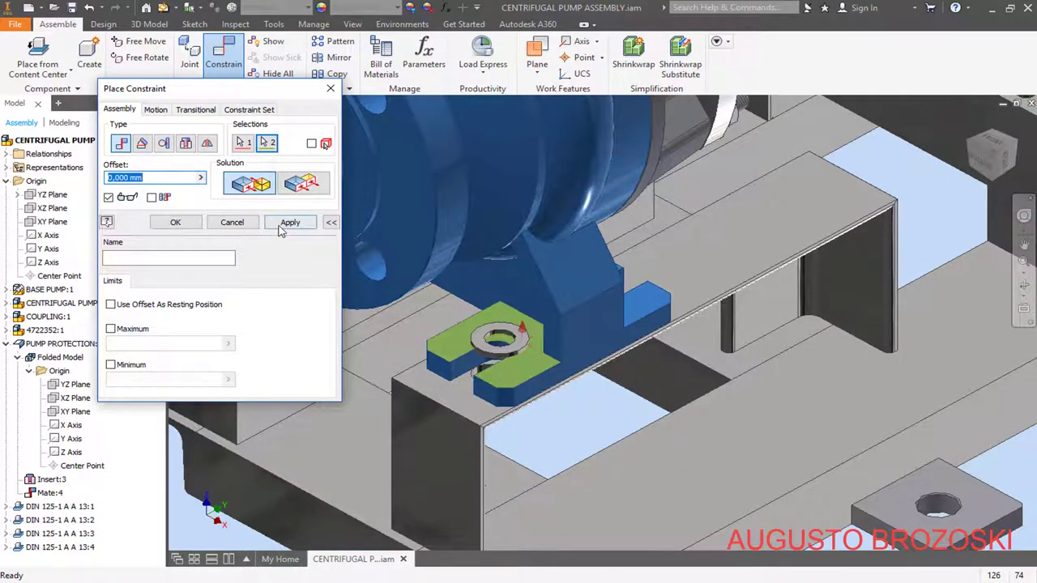
click(281, 227)
Mate the washer's hole axis to the axis of the base support hole beneath the foot slot with 0 mm offset
scroll(506, 356, up, 2)
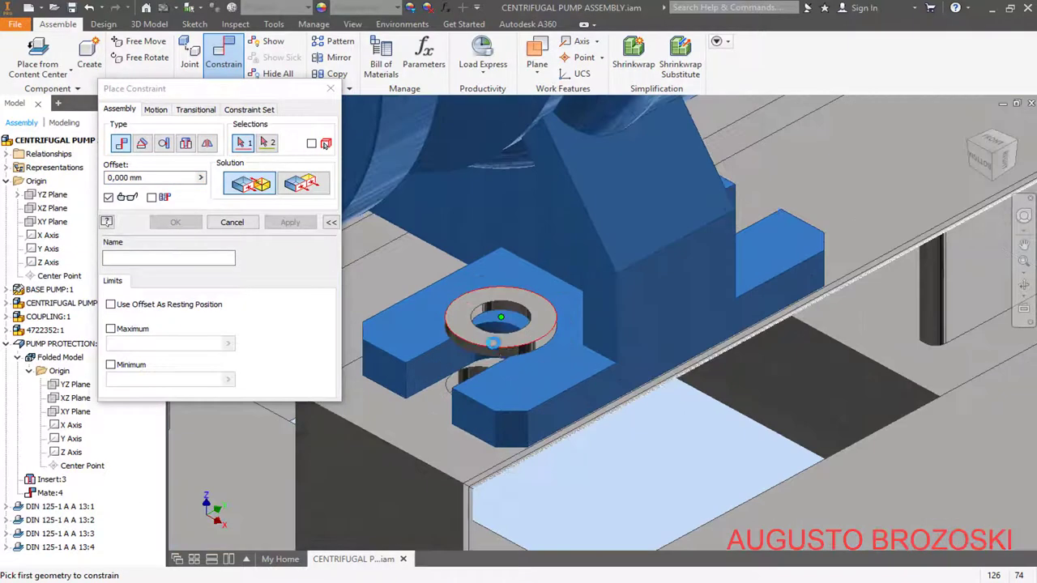
scroll(492, 342, up, 3)
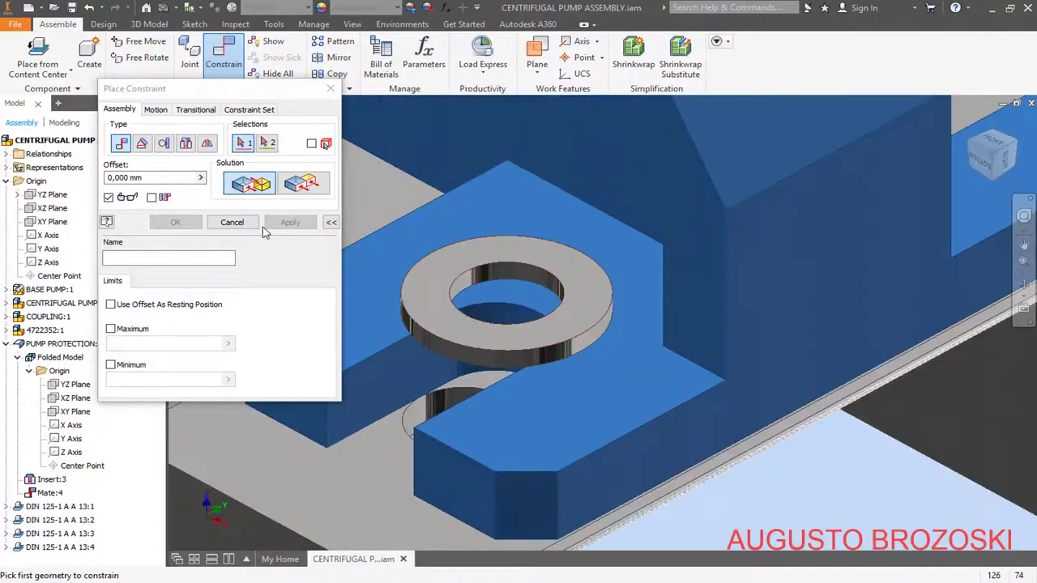
click(523, 277)
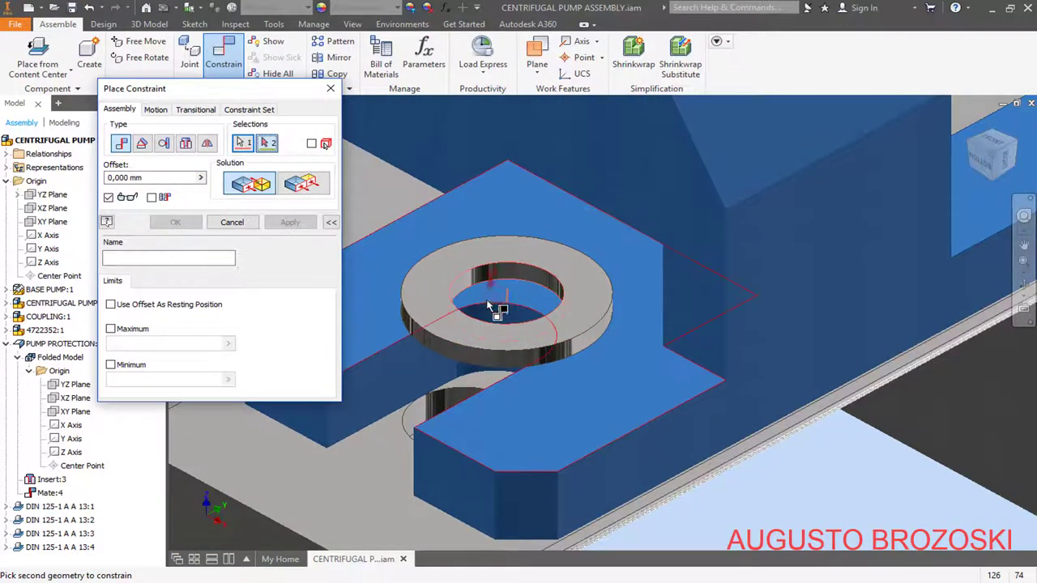
scroll(490, 303, down, 2)
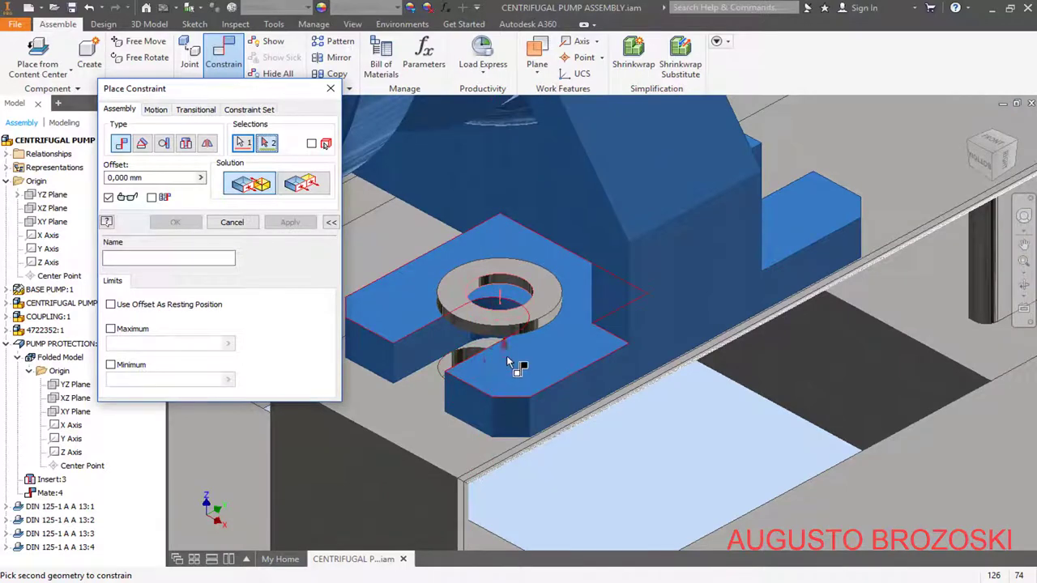
scroll(502, 353, up, 3)
scroll(502, 353, down, 5)
scroll(513, 364, up, 3)
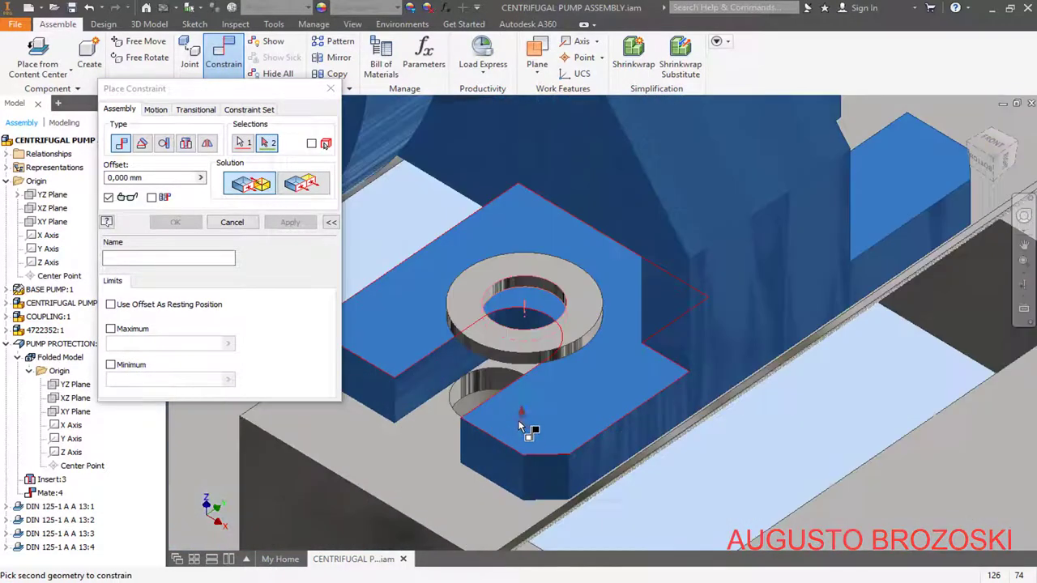
scroll(522, 429, up, 4)
click(436, 272)
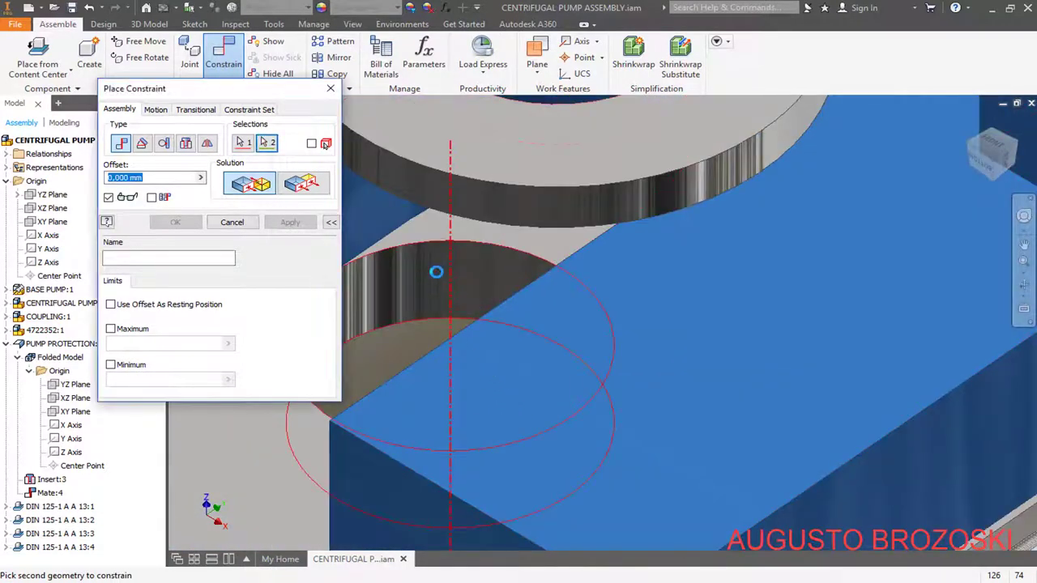
scroll(539, 301, down, 4)
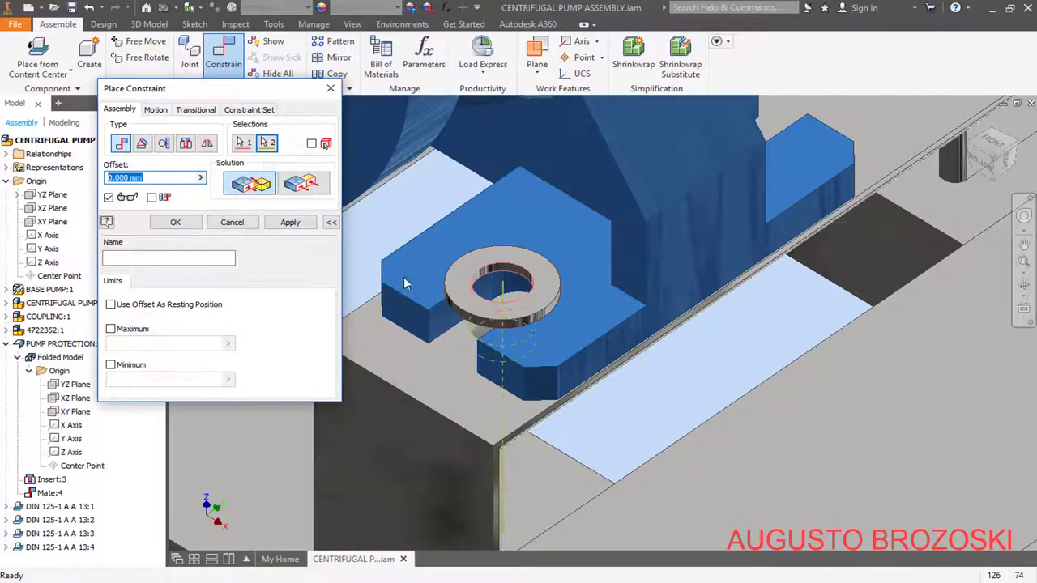
click(295, 226)
Insert the second washer concentrically against the underside of the base support hole beneath the pump's slotted foot with 0 mm offset
scroll(405, 288, down, 4)
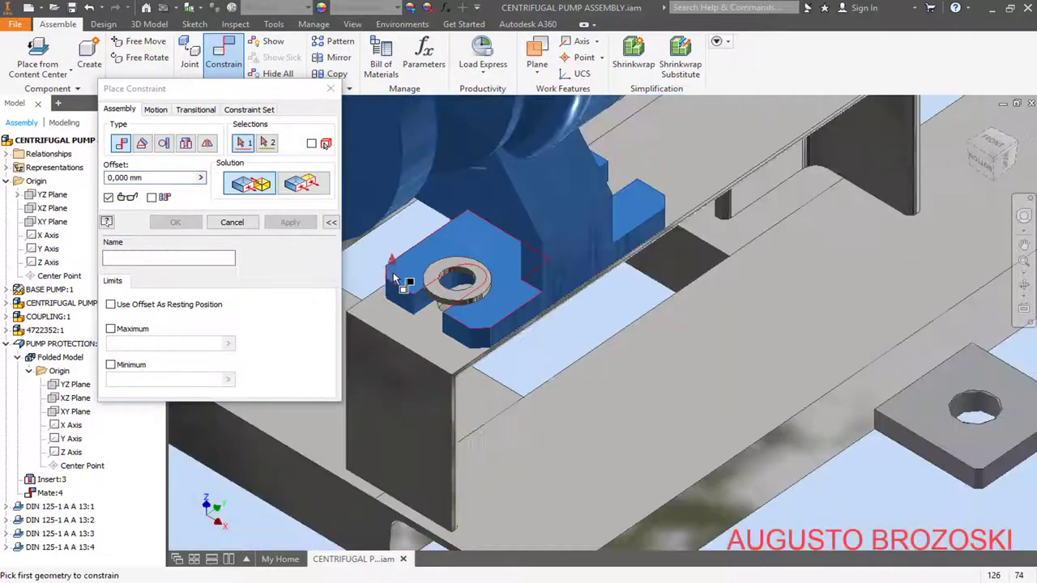
shift+middle_drag(470, 322, 648, 283)
scroll(492, 330, down, 4)
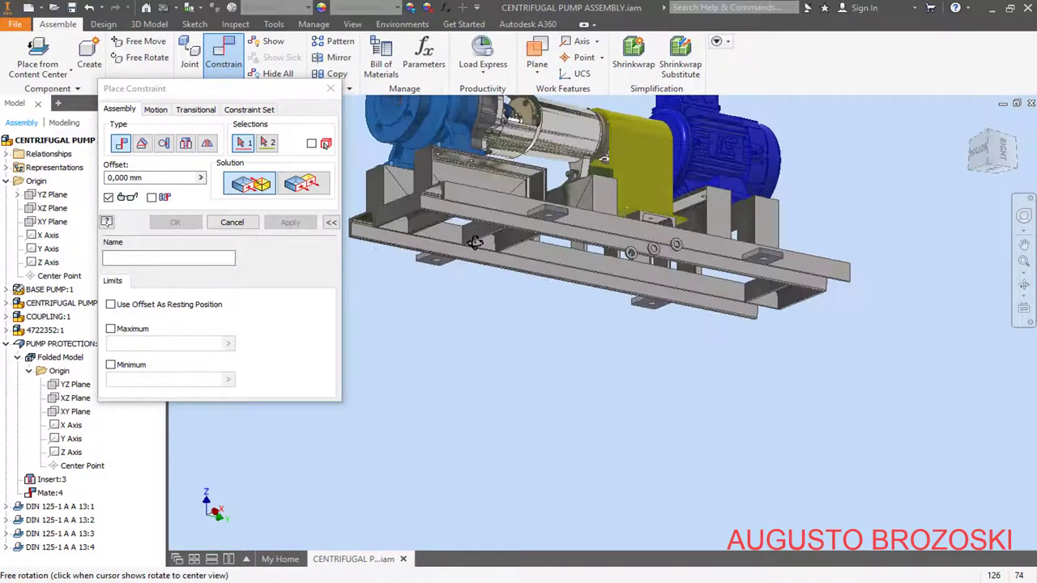
scroll(648, 282, up, 5)
click(185, 142)
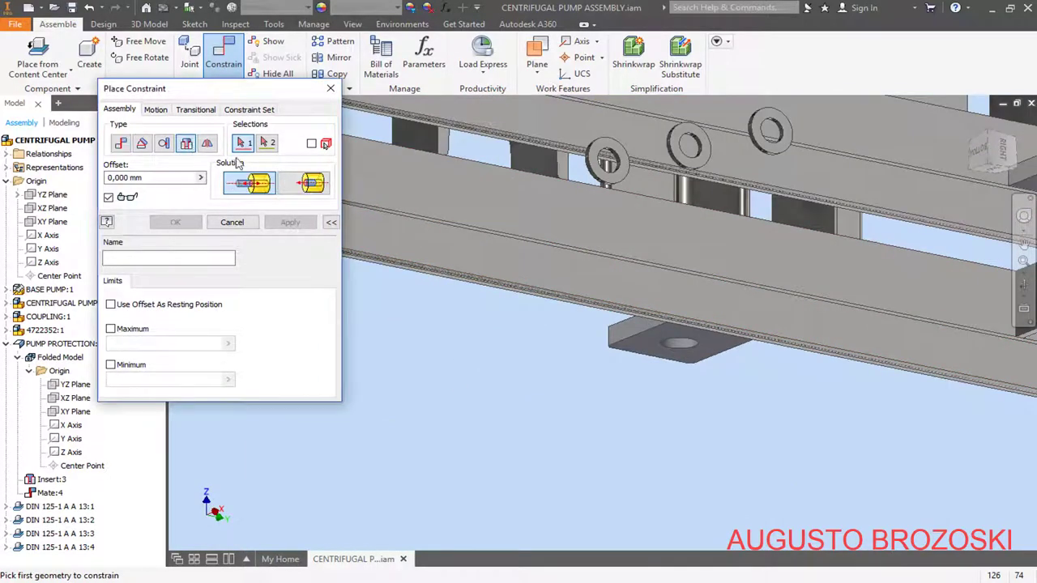
scroll(590, 174, up, 5)
click(530, 254)
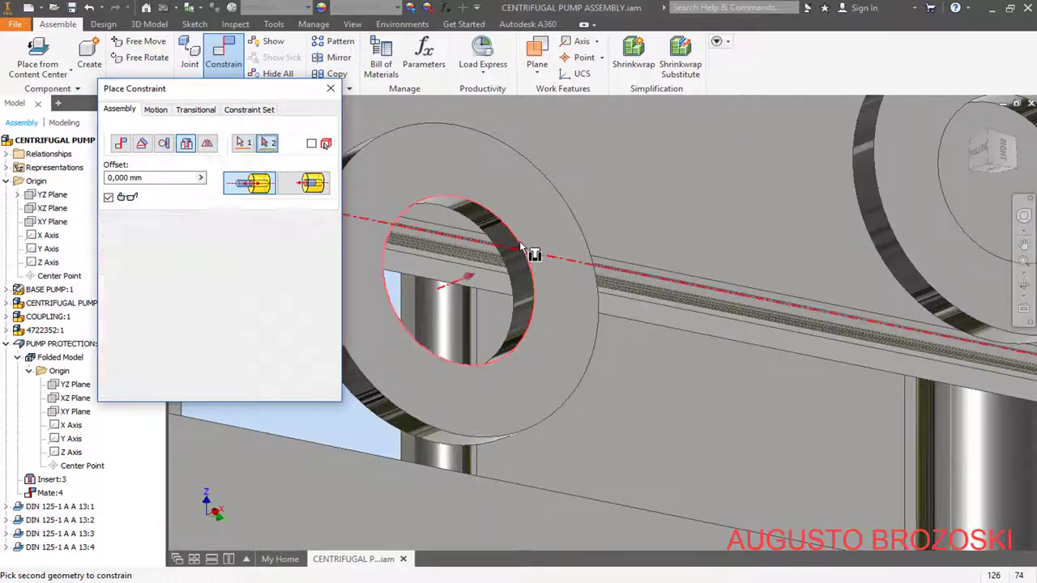
scroll(537, 254, down, 5)
scroll(416, 201, up, 5)
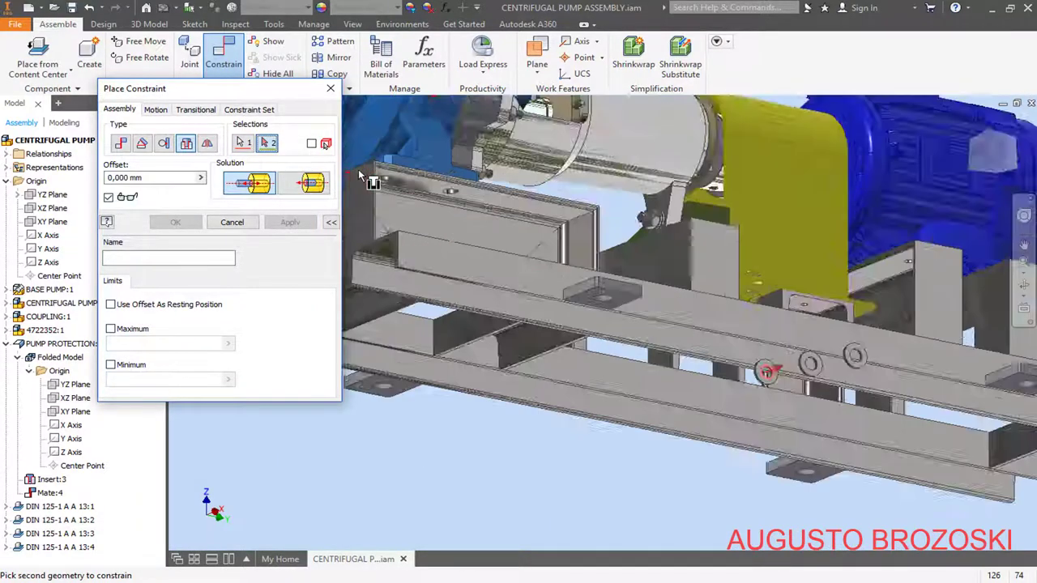
click(476, 208)
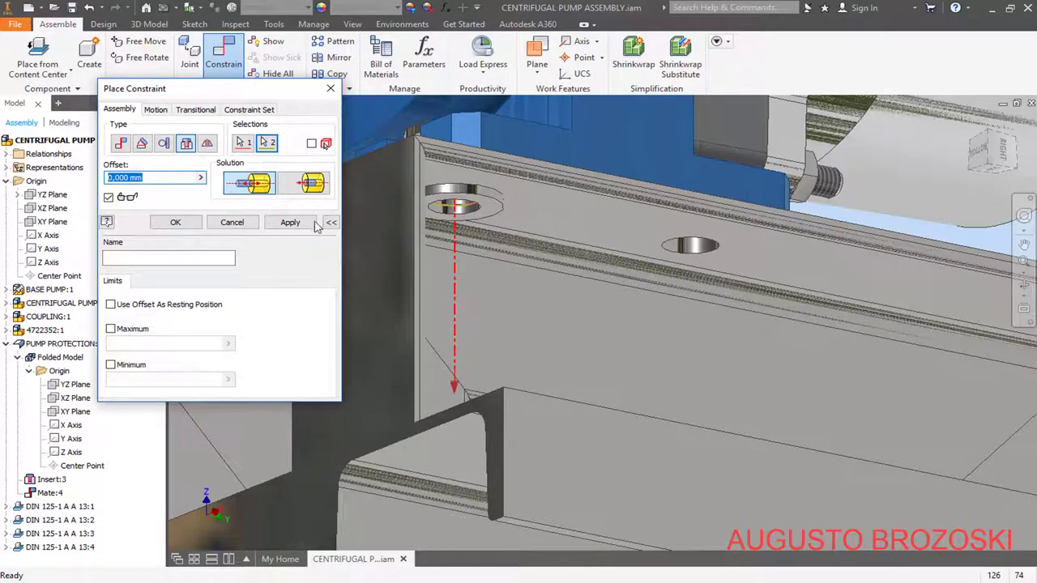
click(290, 221)
Mate the flat face of the third washer to the upper face of the green slotted support bracket with 0 mm offset
scroll(431, 263, down, 2)
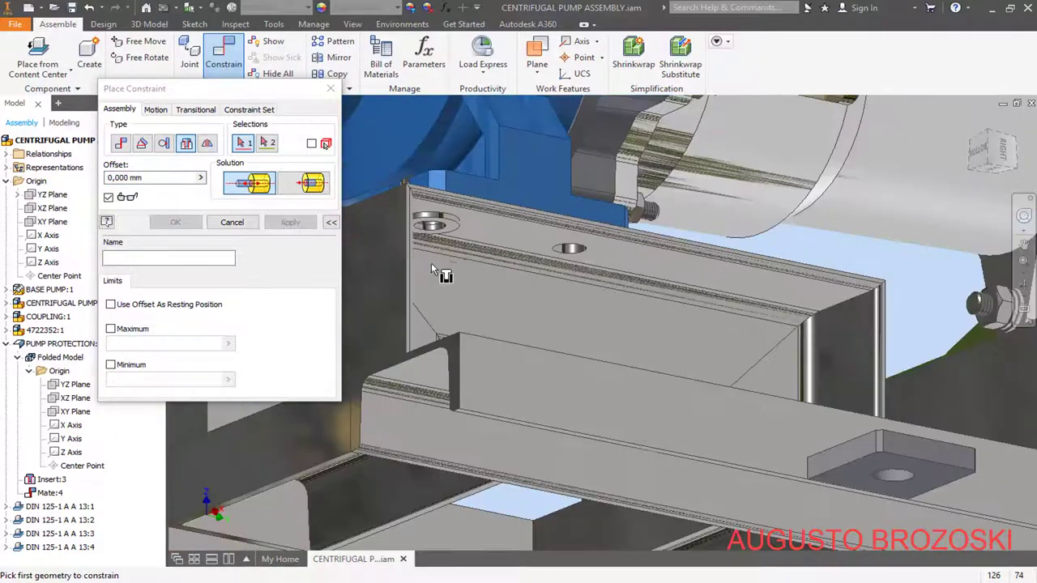
scroll(431, 263, down, 5)
shift+middle_drag(600, 348, 757, 459)
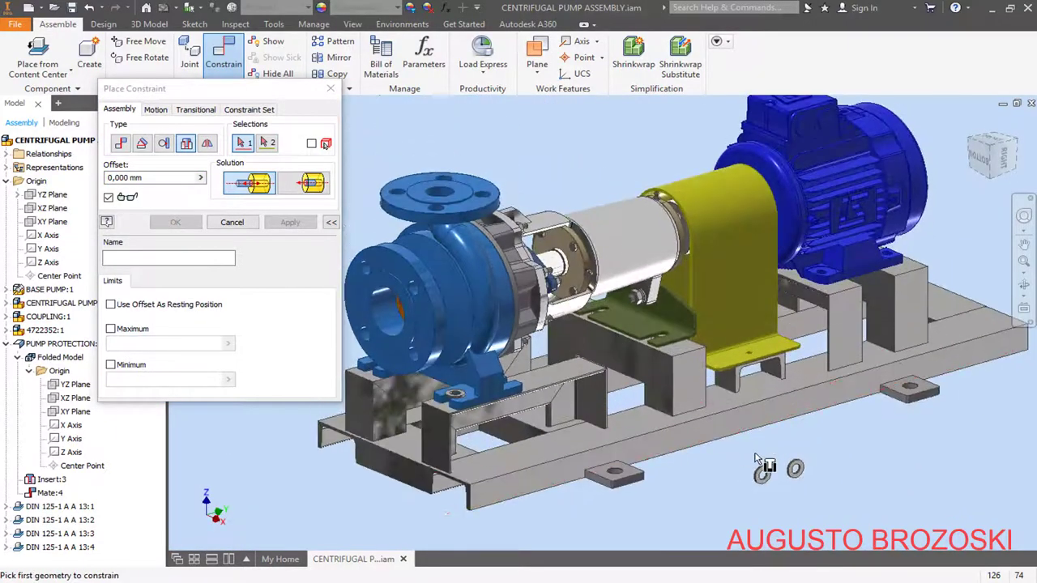
scroll(774, 494, up, 5)
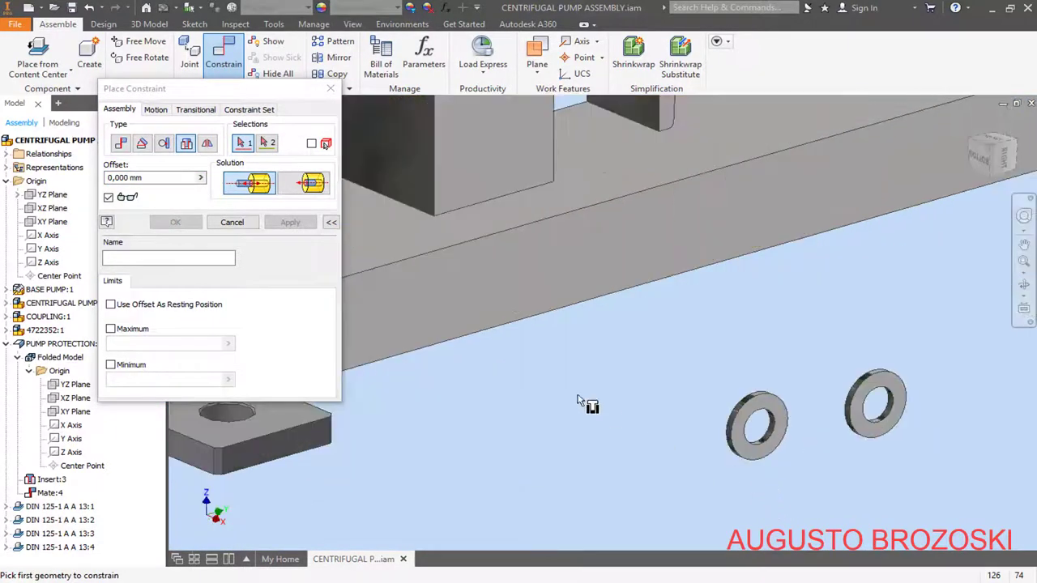
click(120, 143)
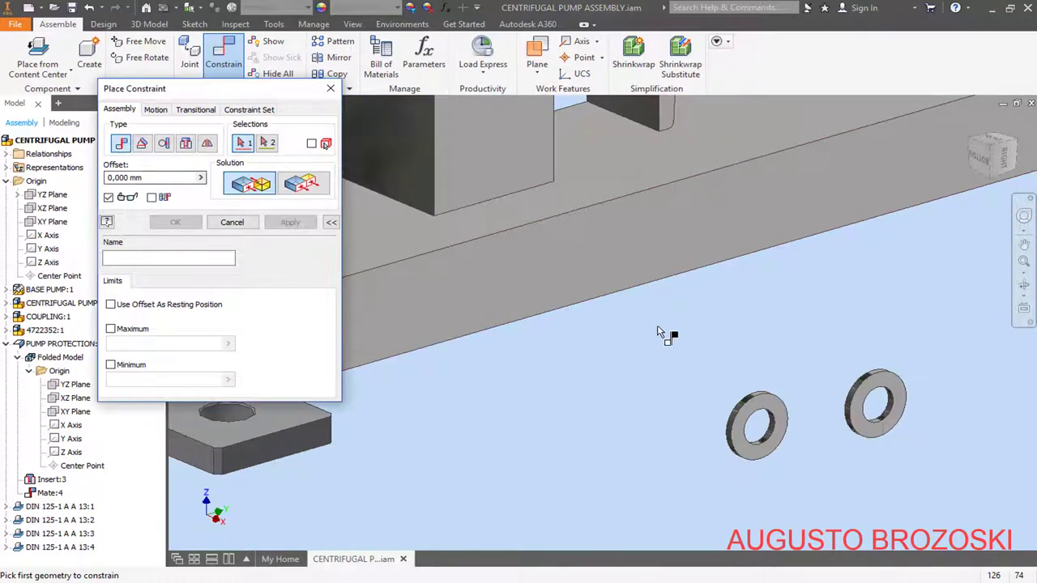
scroll(810, 417, up, 3)
click(757, 407)
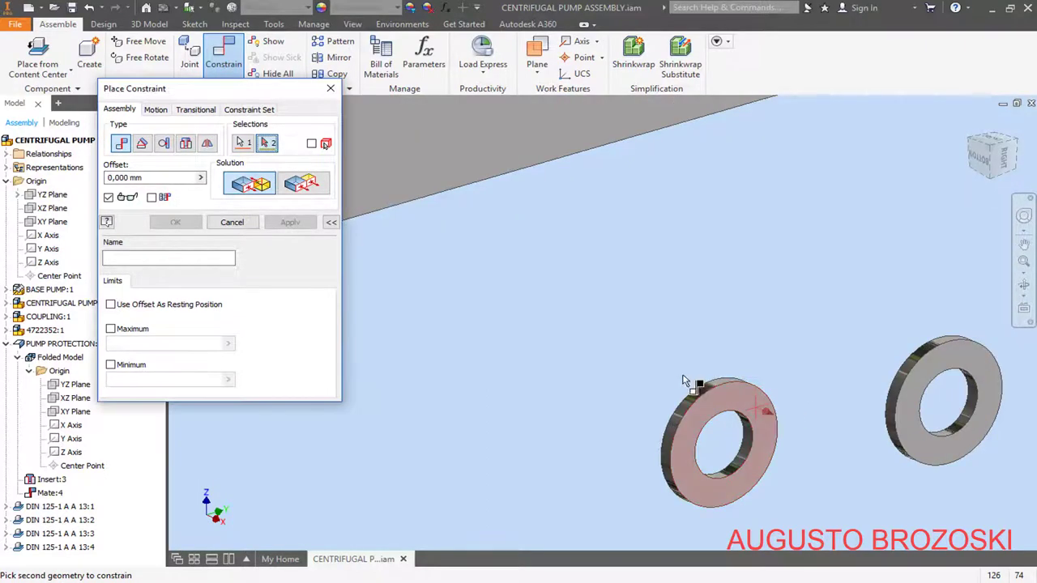
scroll(684, 382, down, 5)
scroll(569, 235, up, 8)
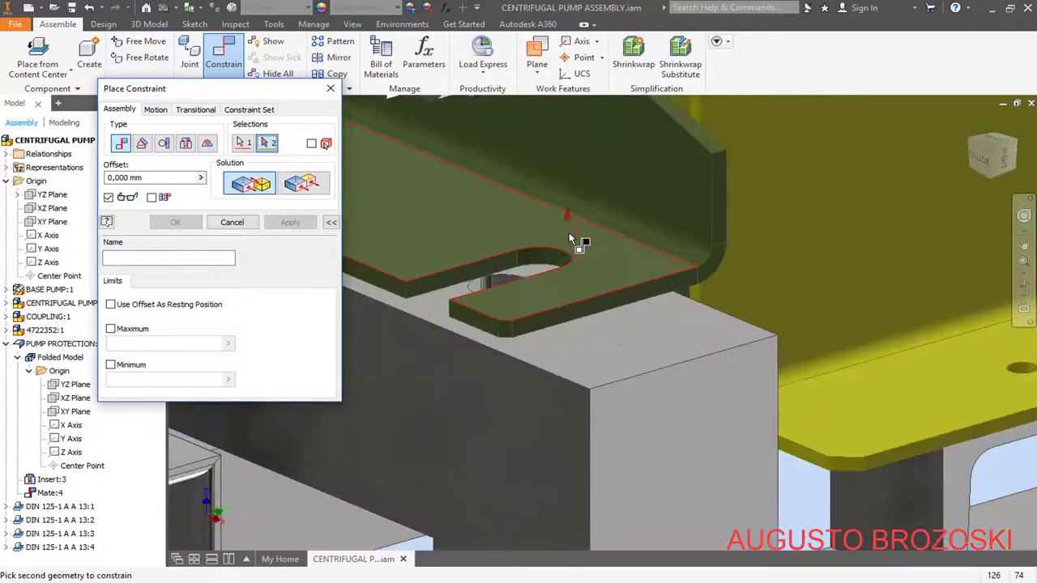
click(487, 238)
click(293, 223)
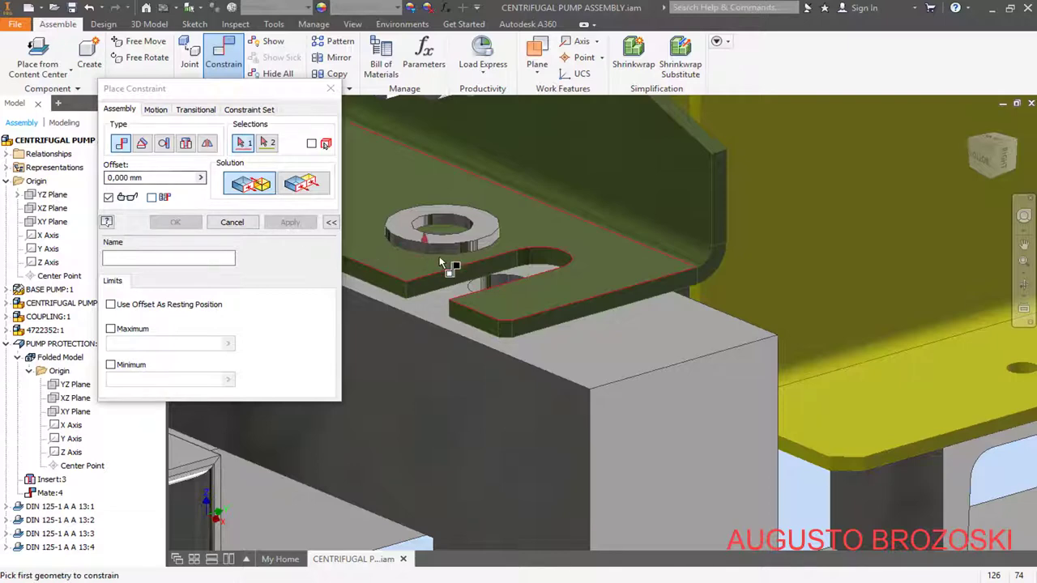
Mate the third washer's axis to the axis of the base hole beneath the green bracket's slot with 0 mm offset
scroll(453, 258, up, 3)
click(467, 243)
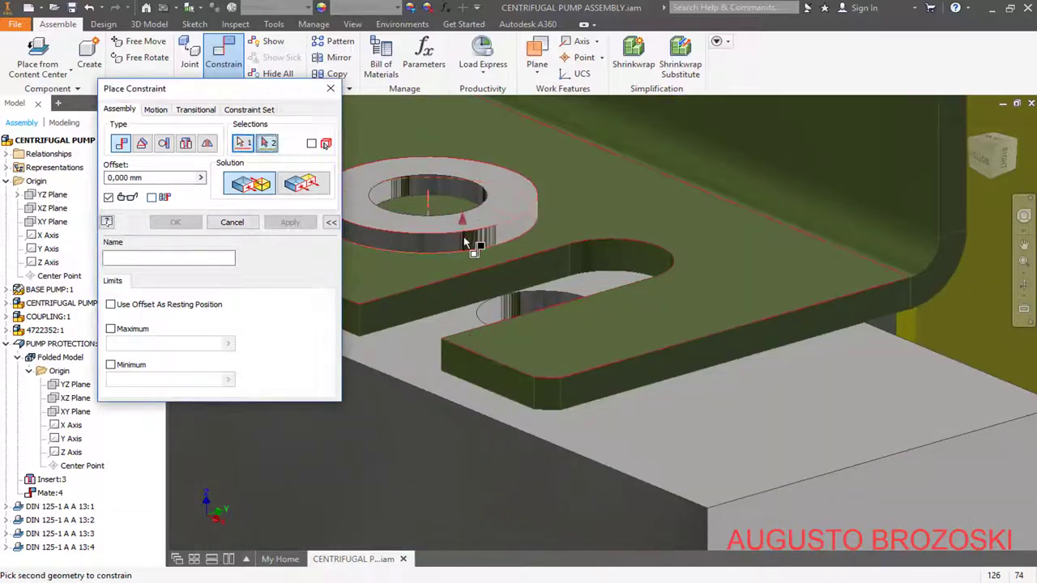
click(527, 308)
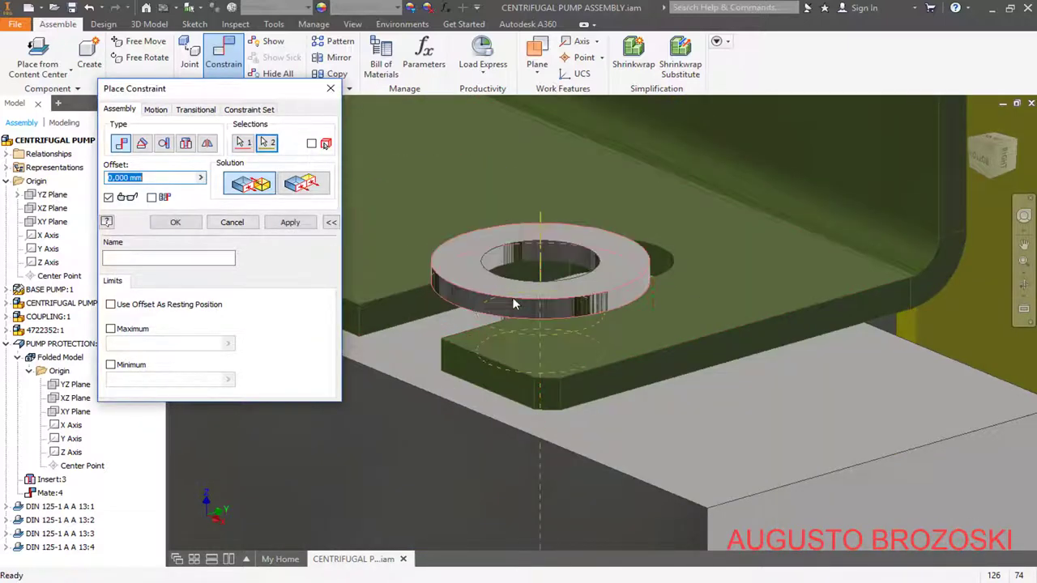
click(290, 222)
Insert the fourth washer against the underside of the base hole beneath the green bracket with 0 mm offset and finish constraining
scroll(492, 240, down, 5)
scroll(502, 253, up, 2)
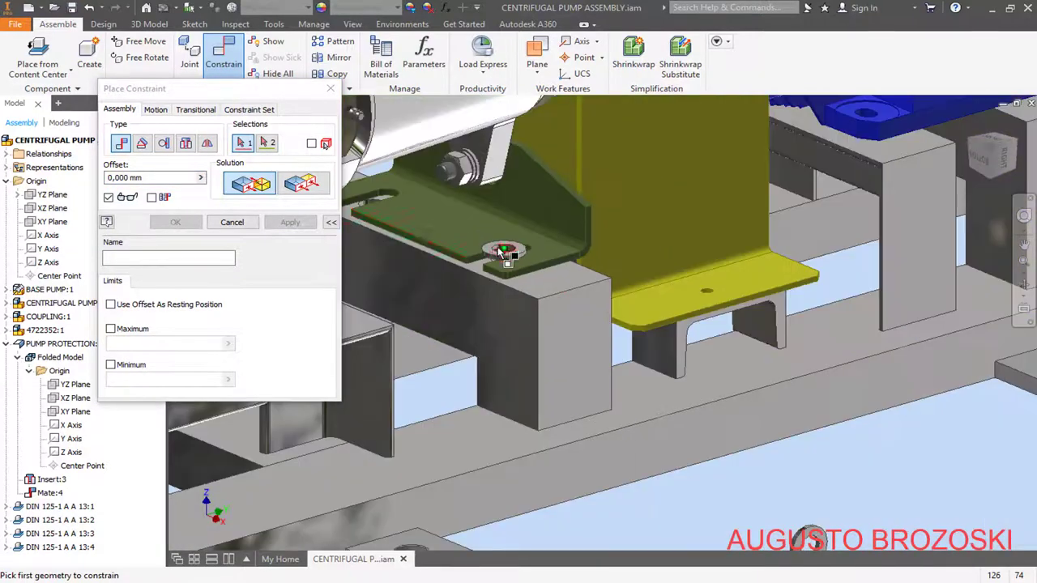
click(186, 143)
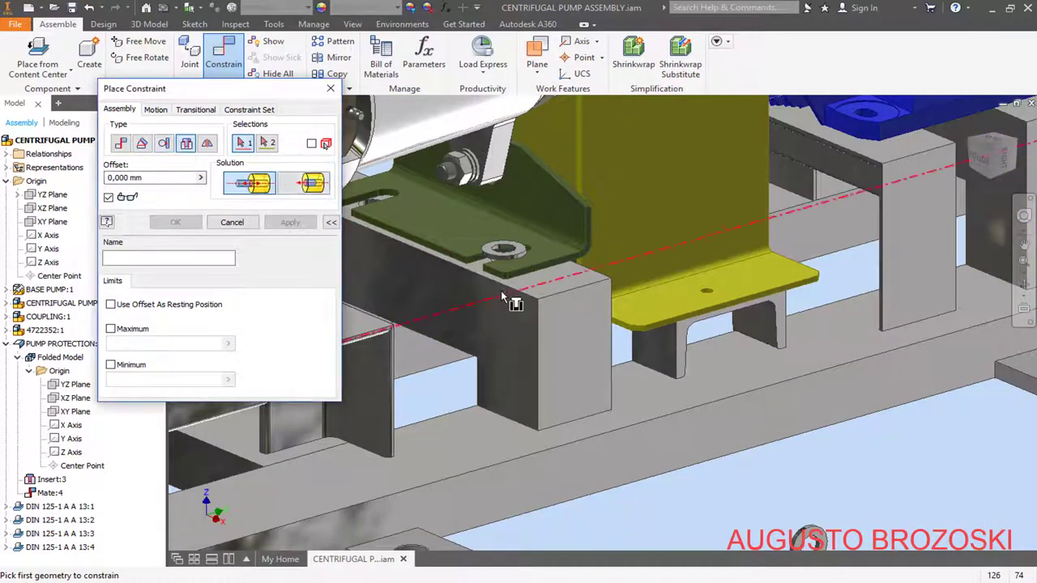
scroll(500, 290, down, 5)
scroll(616, 389, up, 6)
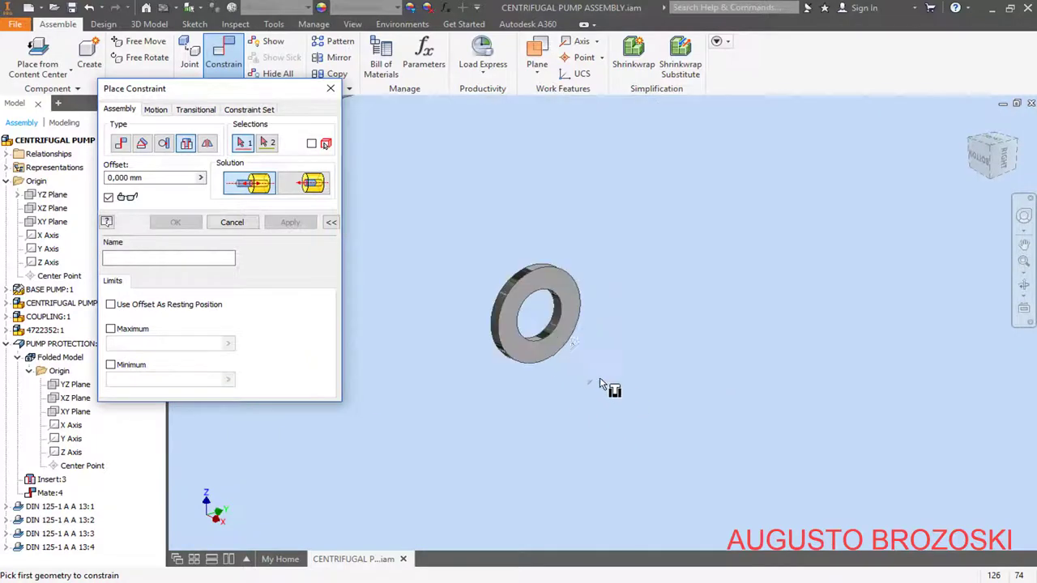
click(566, 316)
scroll(582, 350, down, 5)
shift+middle_drag(555, 305, 461, 226)
scroll(461, 225, up, 6)
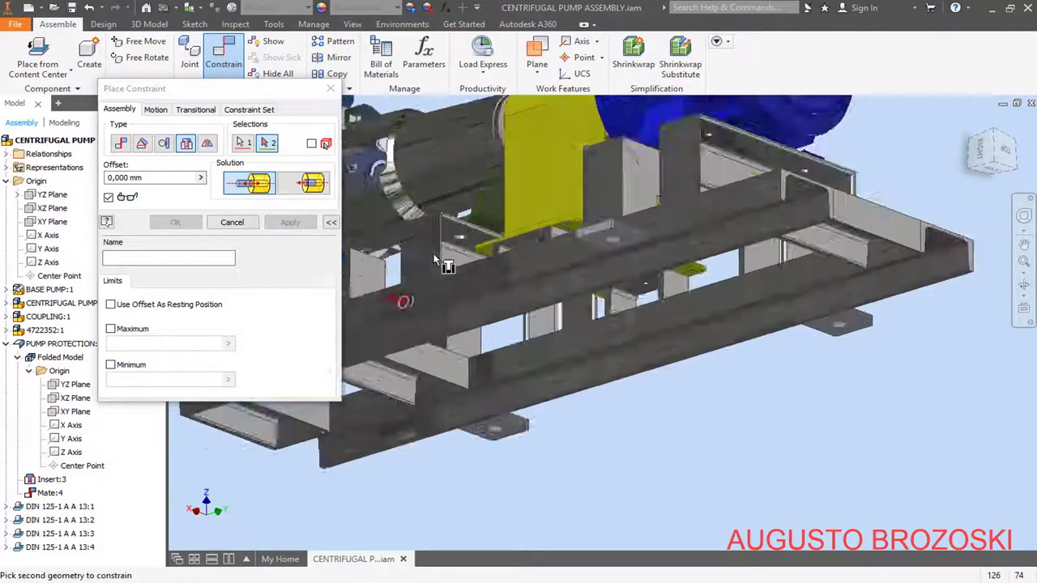
click(537, 225)
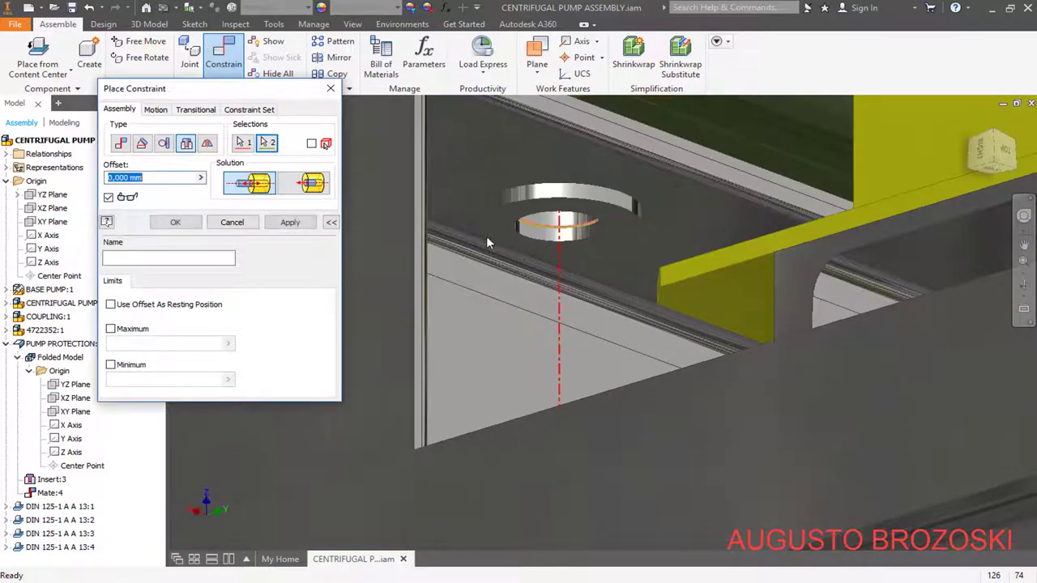
click(289, 223)
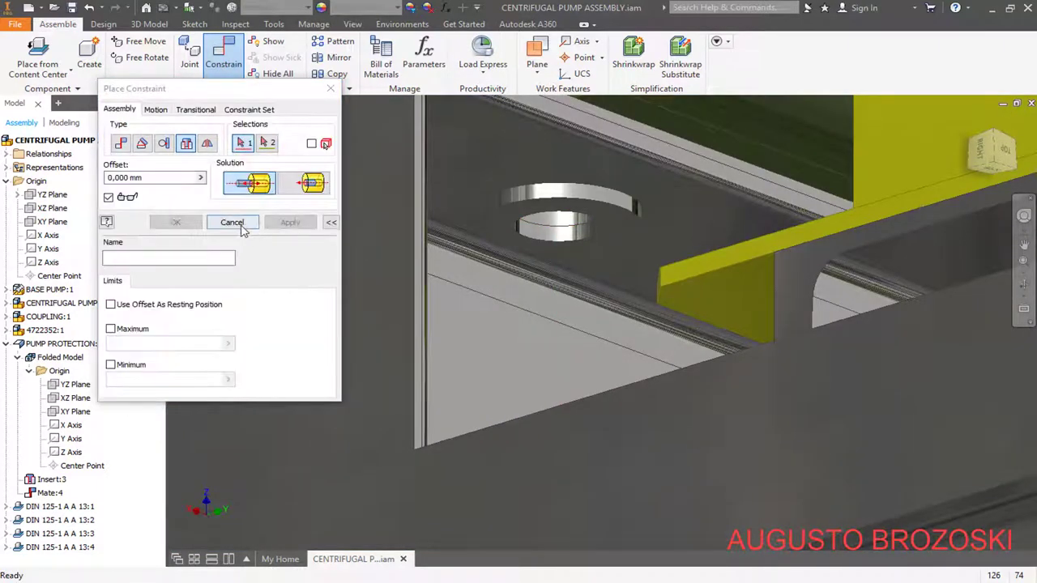
click(233, 222)
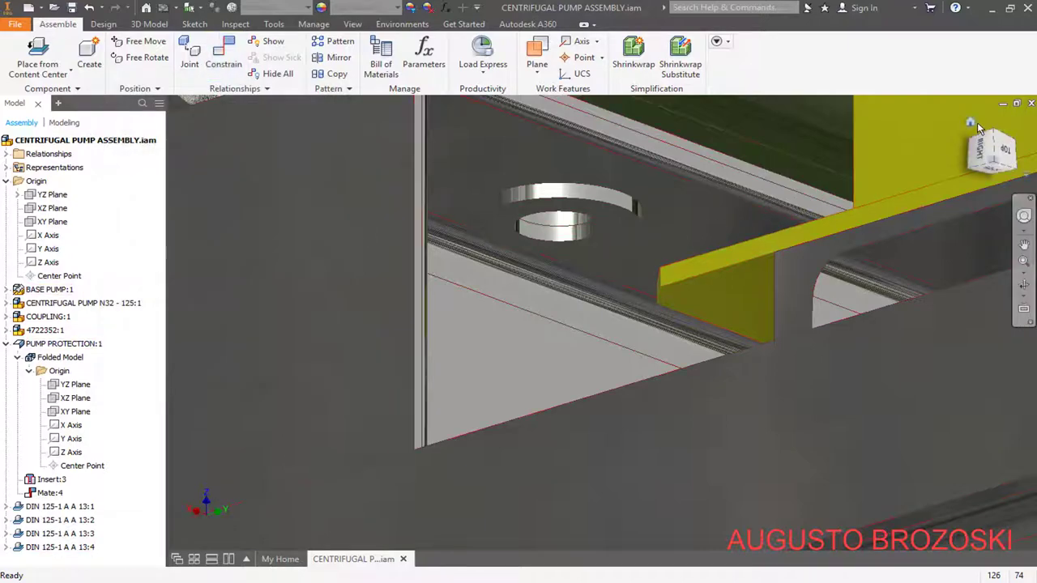
Choose the DIN 933 hex head bolt from the Content Center fasteners for placement in the assembly
shift+middle_drag(891, 187, 932, 136)
key(F6)
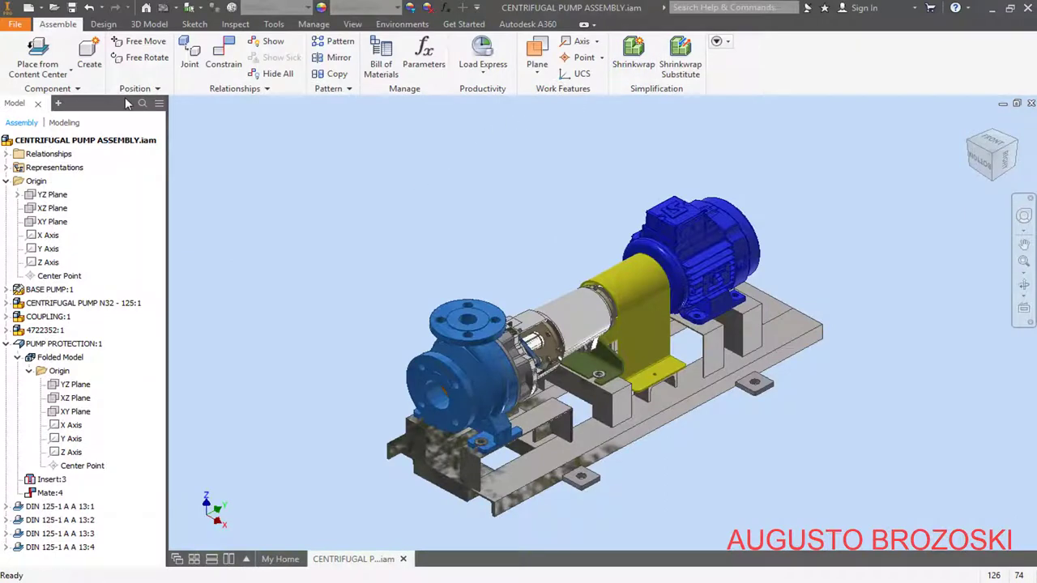
click(38, 46)
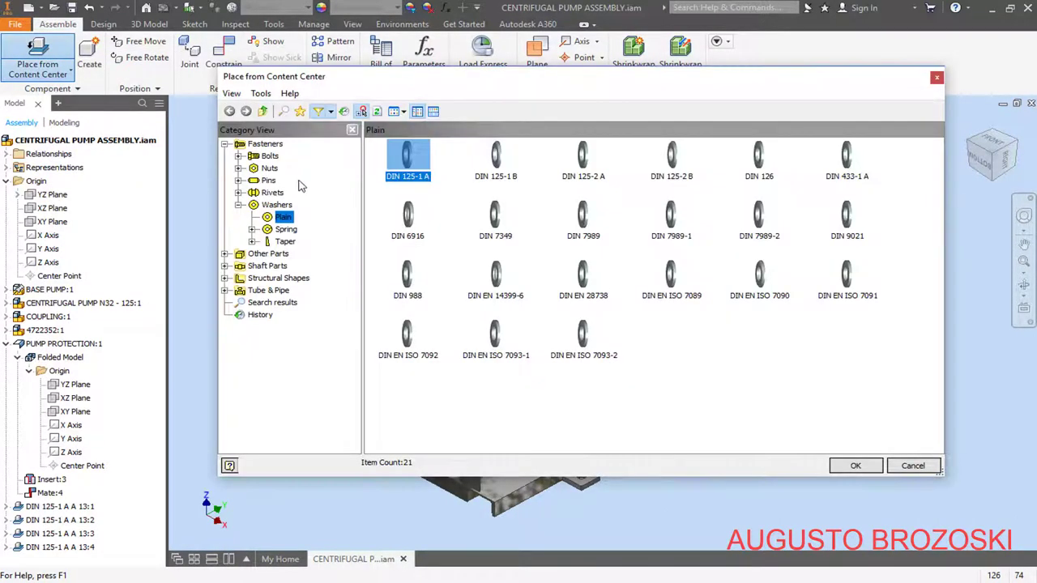
click(267, 156)
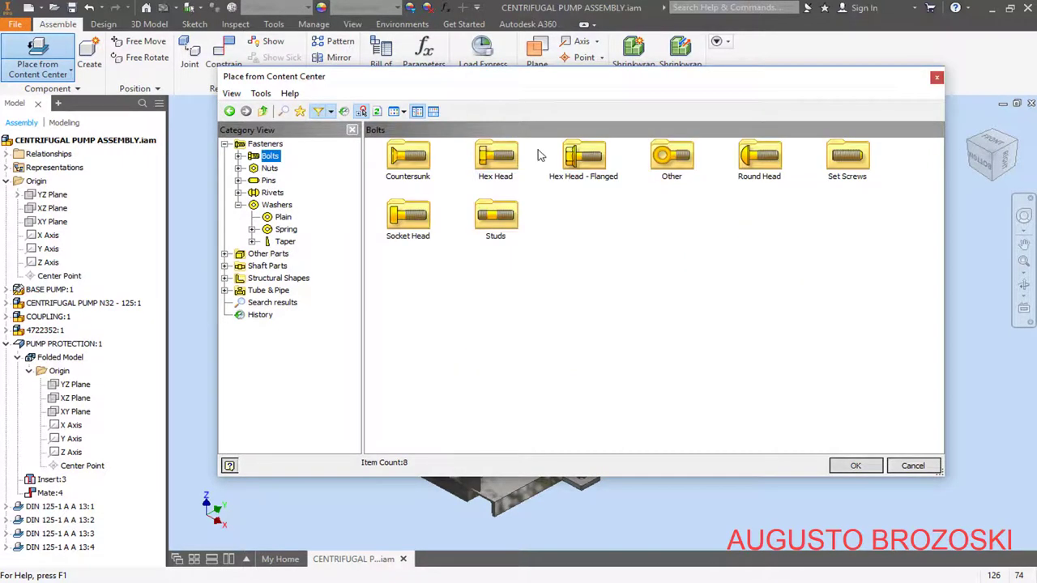
double_click(600, 156)
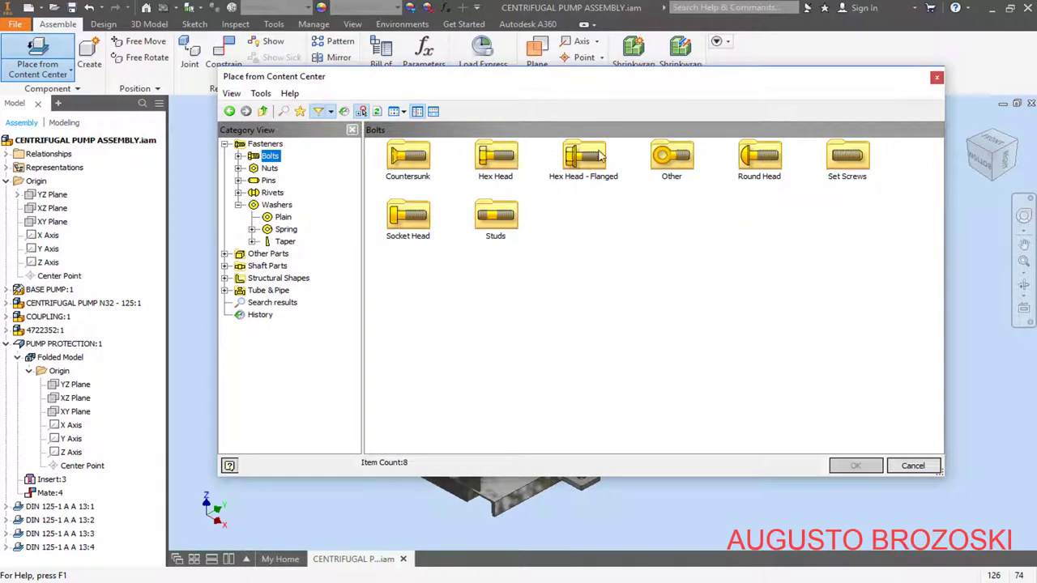
double_click(498, 158)
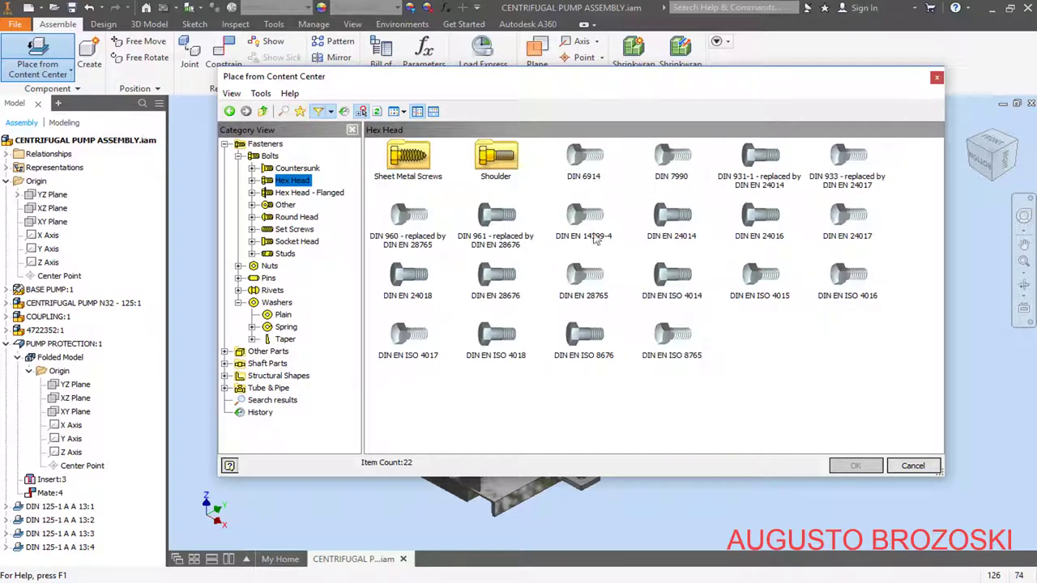
click(836, 170)
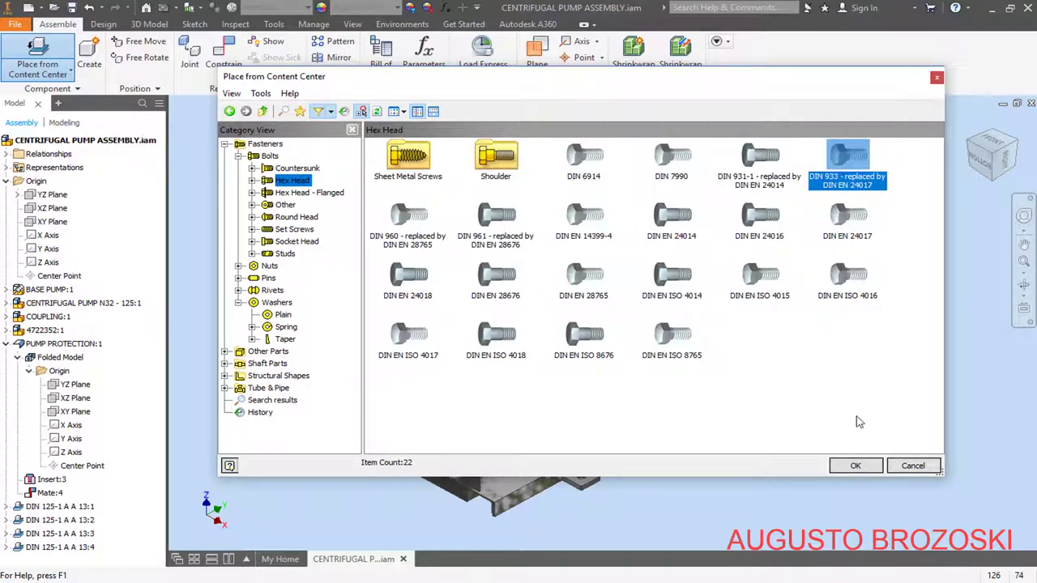
click(855, 466)
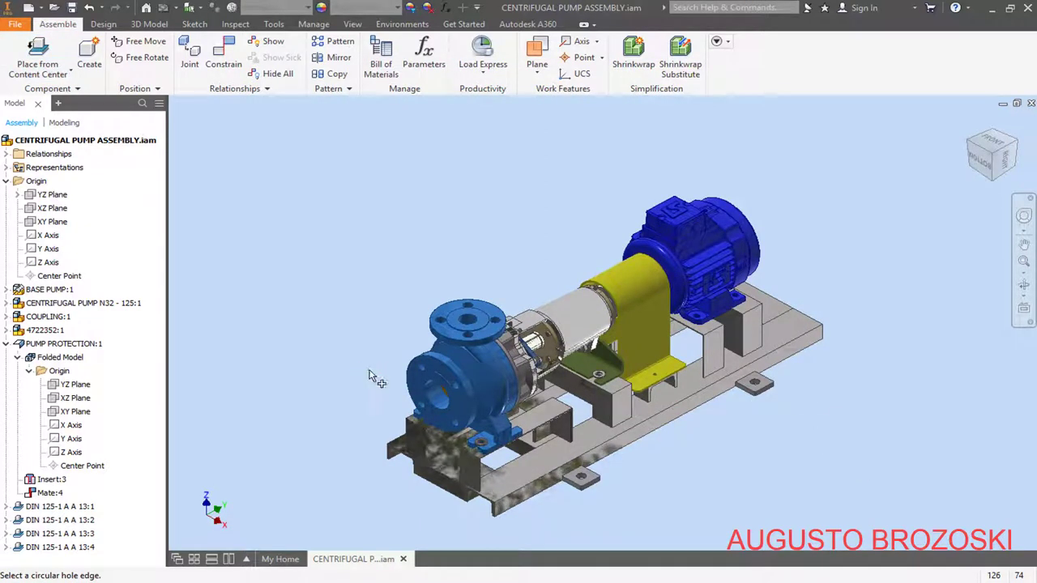
Set the DIN 933 bolt to thread M12 with a nominal length of 40 mm and accept the size
key(Escape)
click(368, 377)
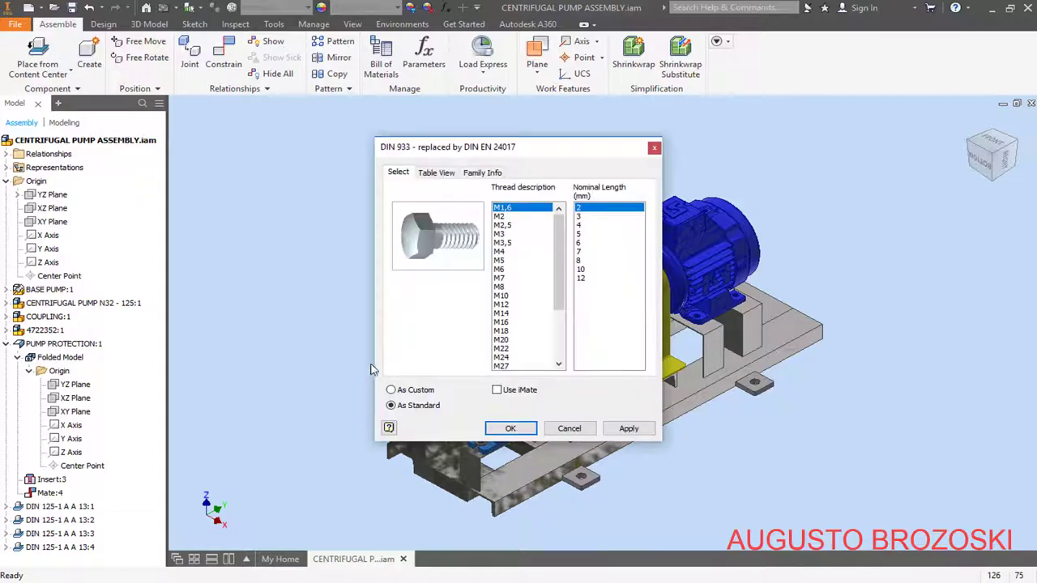
click(504, 304)
click(592, 306)
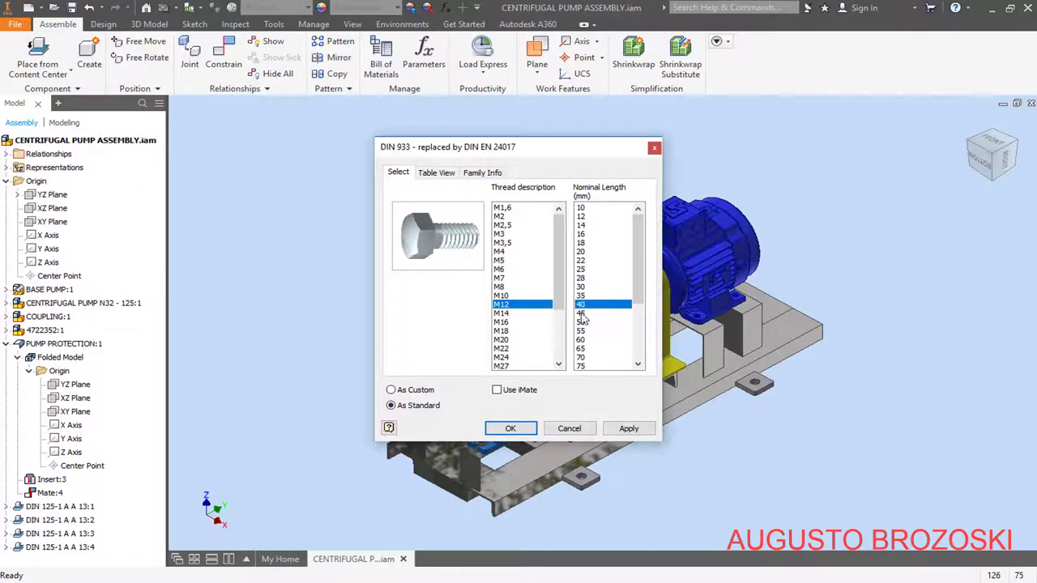
click(513, 428)
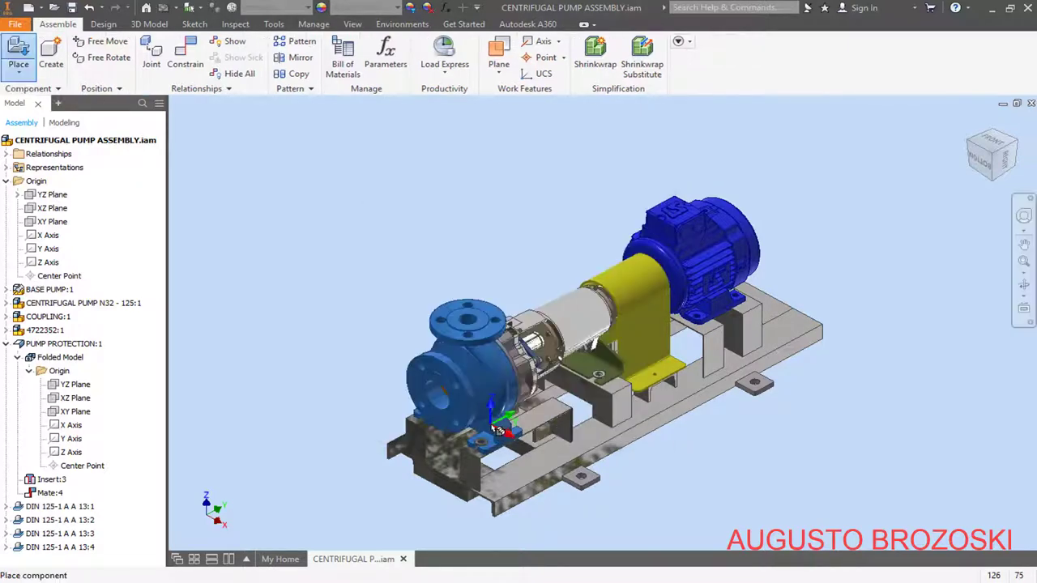
Place two copies of the M12 hex head bolt in the free space beside the base and end the placement
click(647, 472)
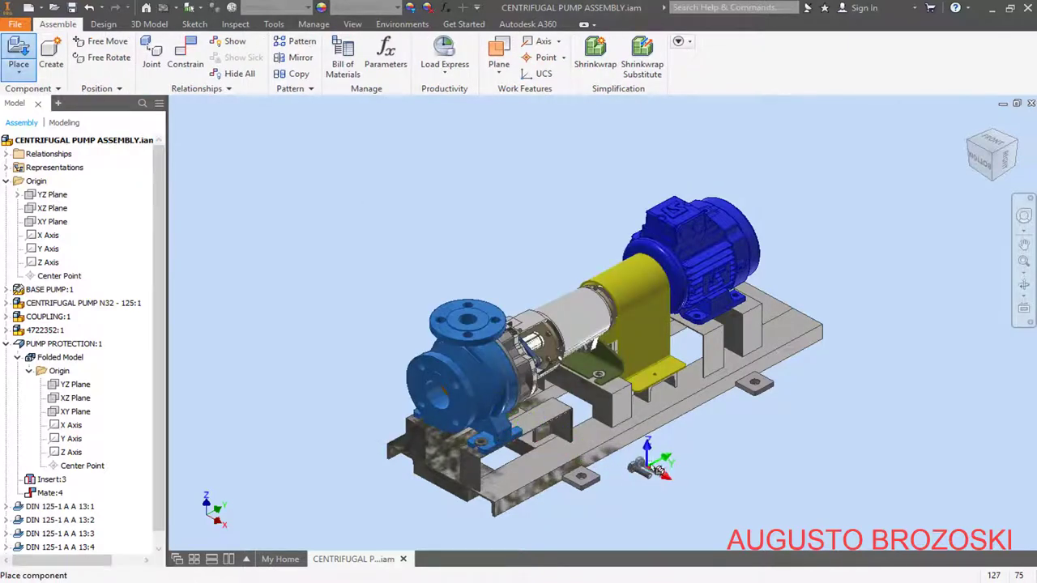
click(676, 457)
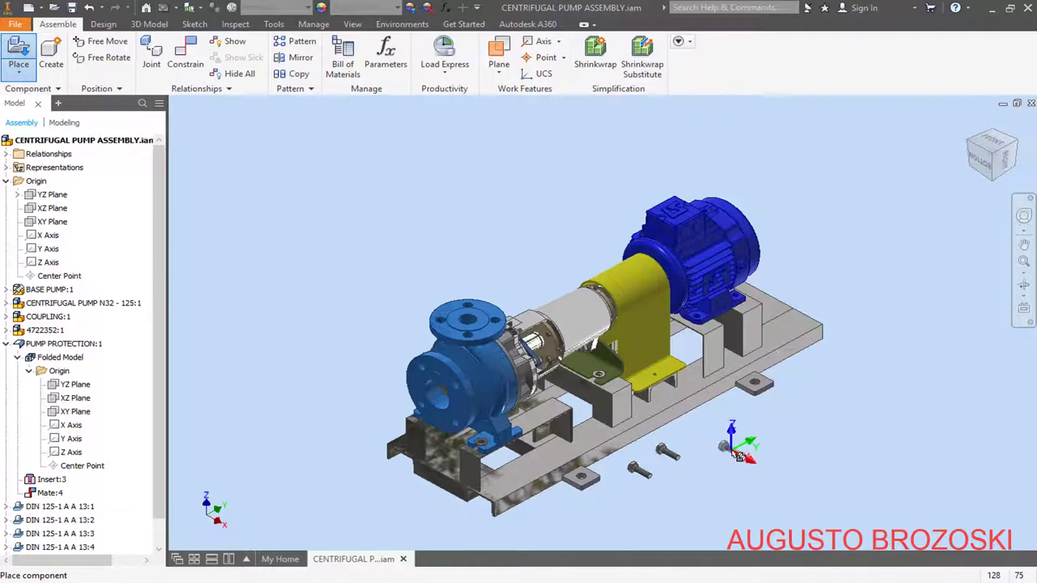
key(Escape)
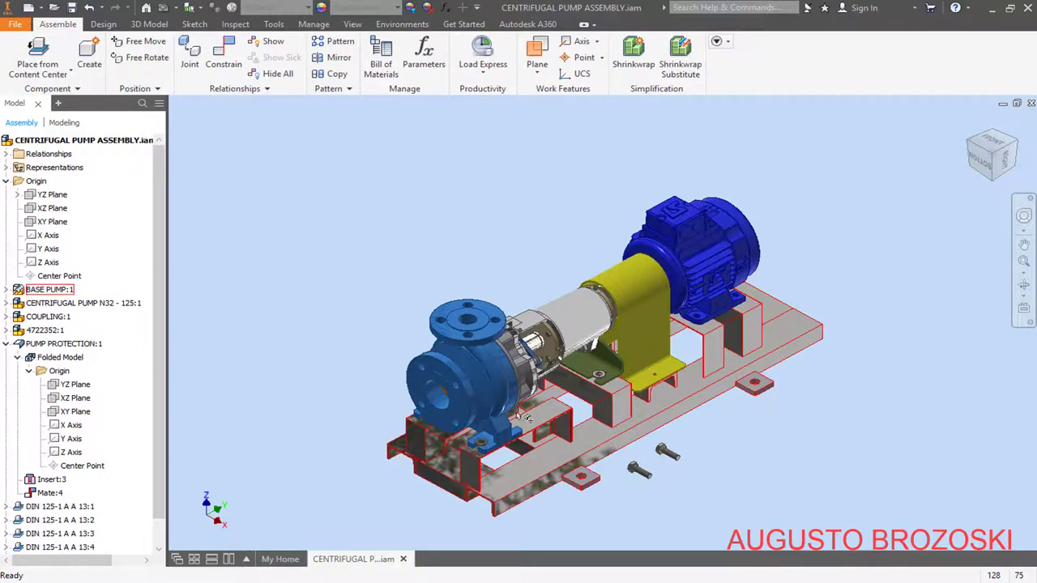
Insert the first M12 bolt's head underside onto the washer on the blue pump foot with 0 mm offset
click(224, 57)
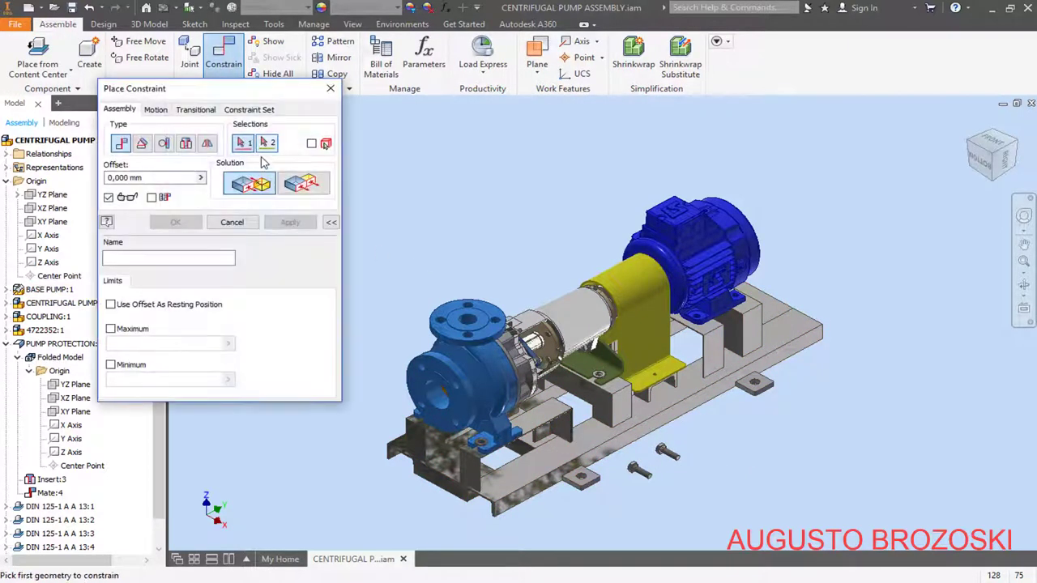
click(187, 143)
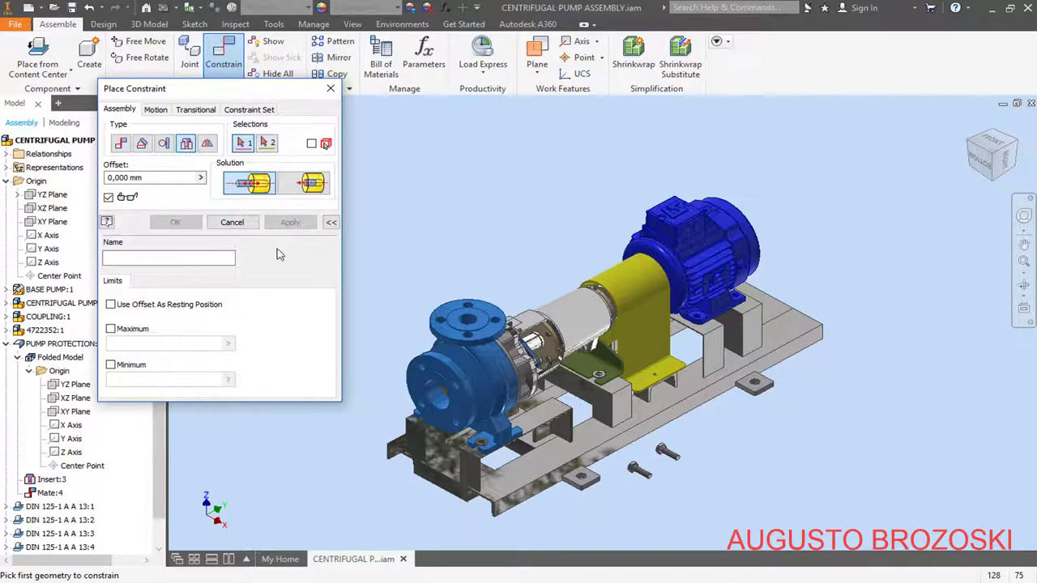
scroll(644, 468, down, 5)
scroll(644, 461, down, 3)
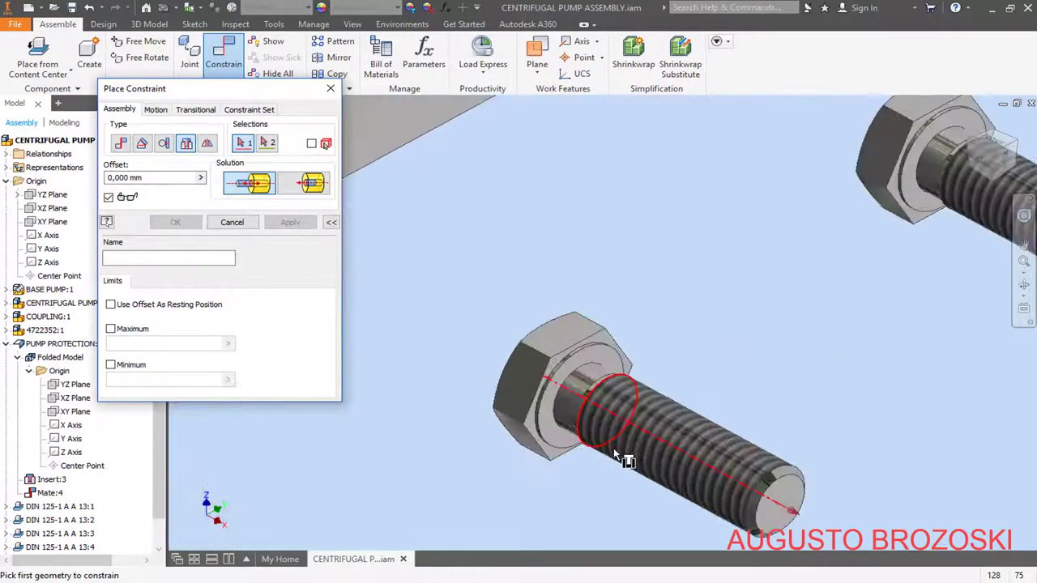
click(617, 356)
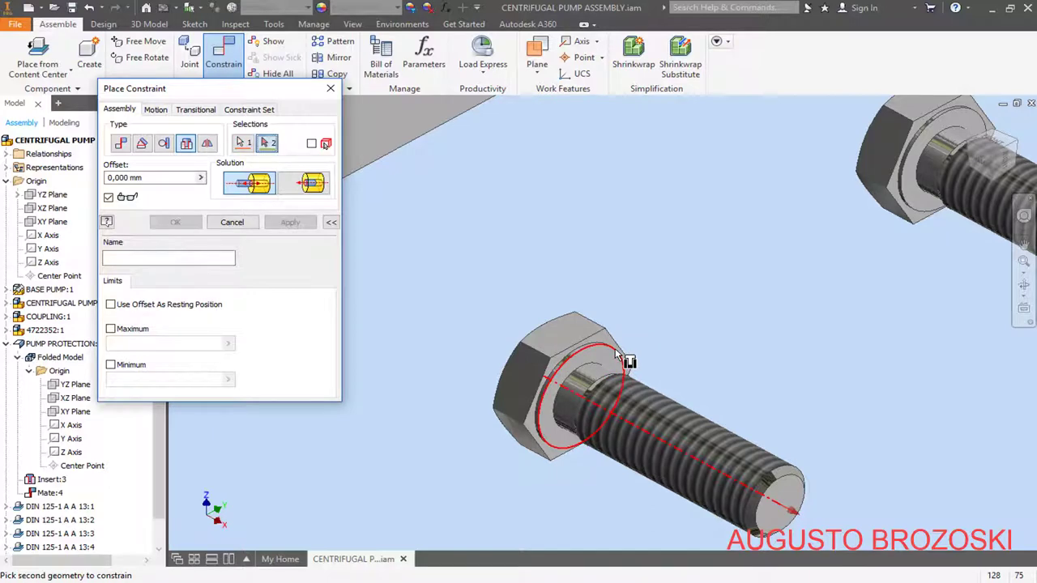
scroll(680, 356, up, 5)
scroll(421, 314, down, 6)
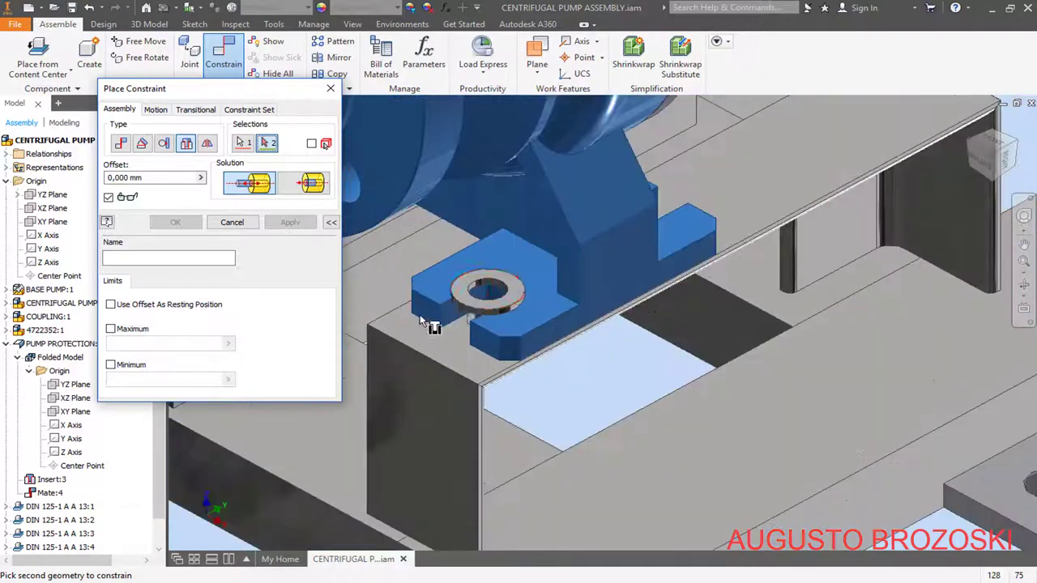
click(541, 273)
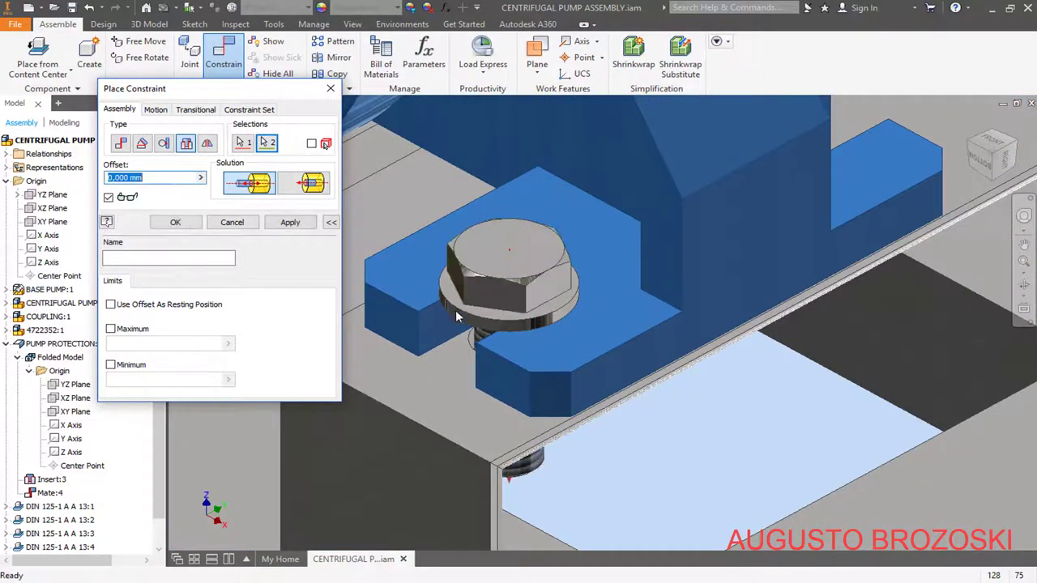
click(288, 224)
Insert the second M12 bolt onto the washer on the green bracket with 0 mm offset and finish constraining
scroll(421, 324, up, 6)
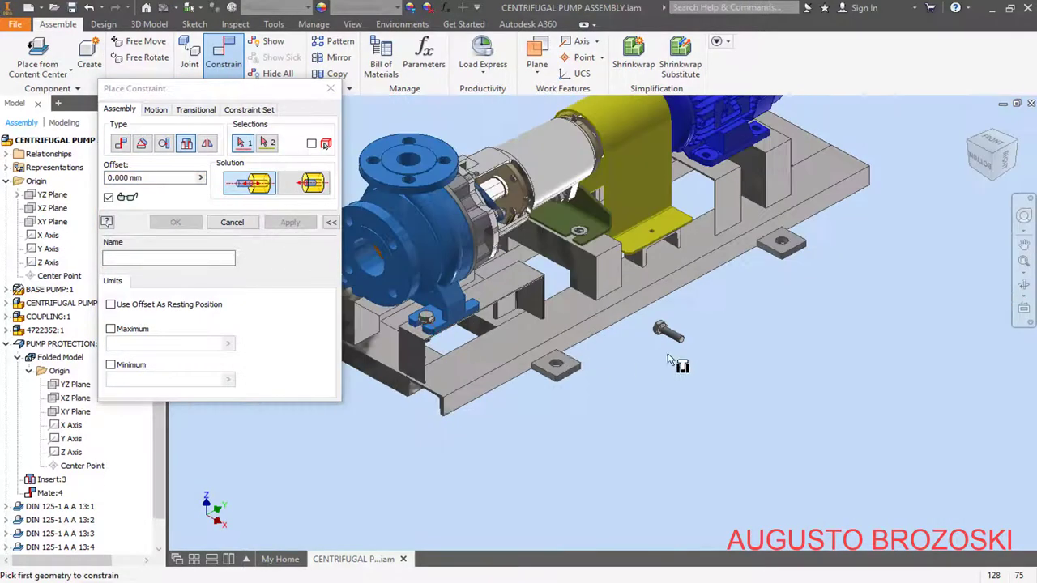
scroll(669, 360, down, 8)
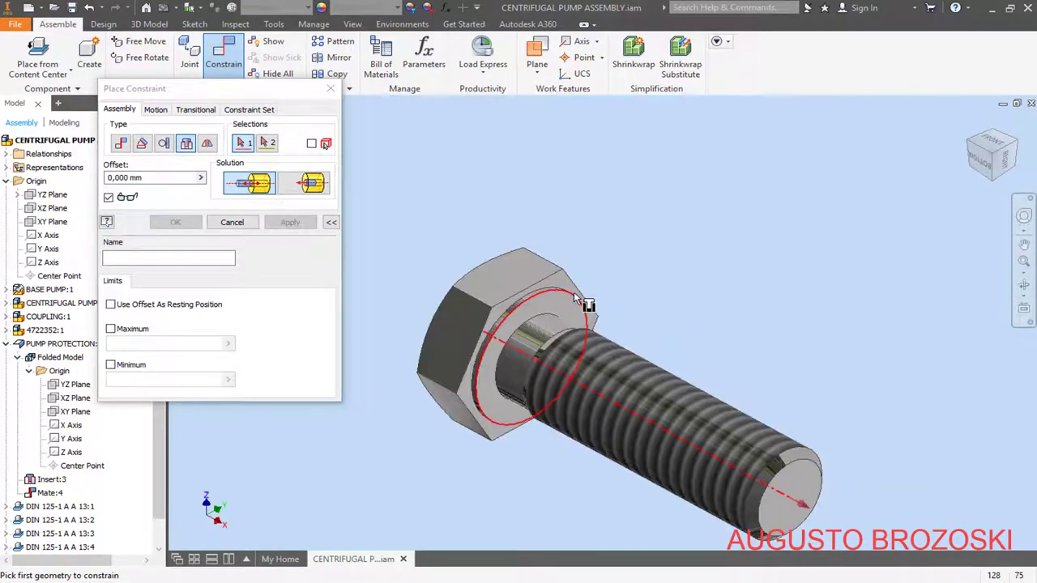
click(575, 299)
scroll(629, 324, up, 5)
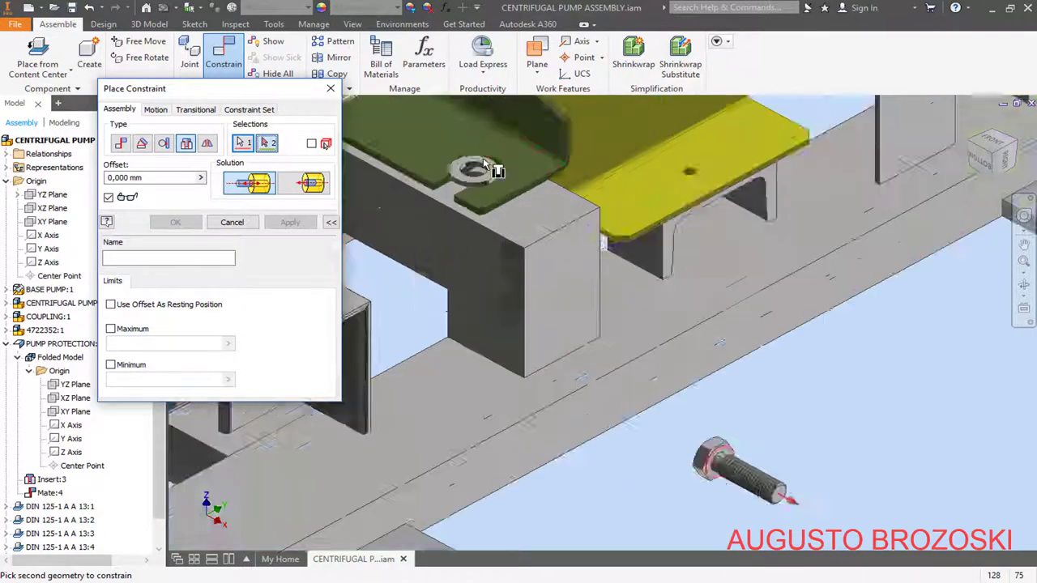
scroll(486, 165, down, 5)
click(481, 194)
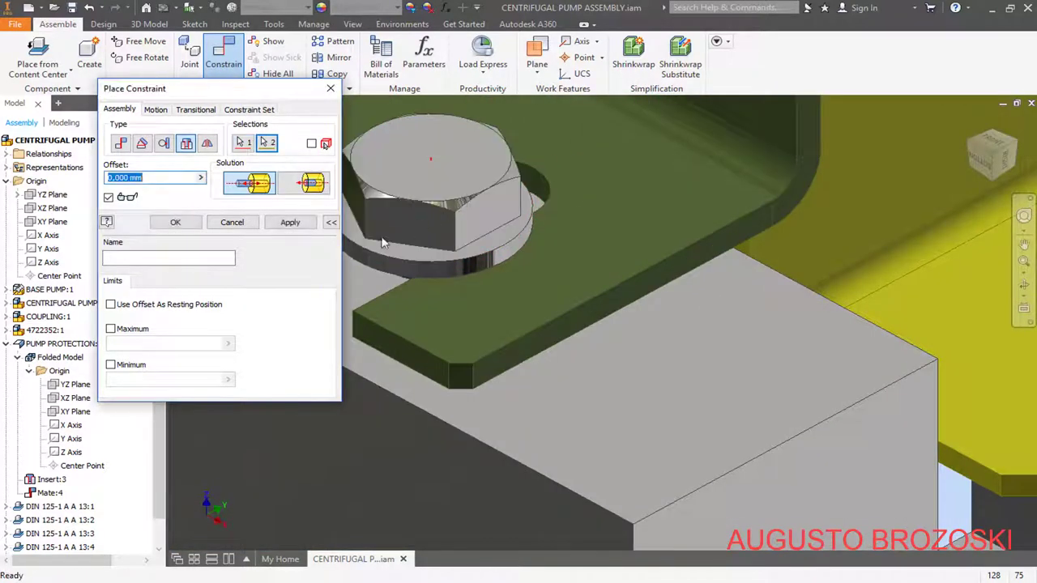
click(289, 223)
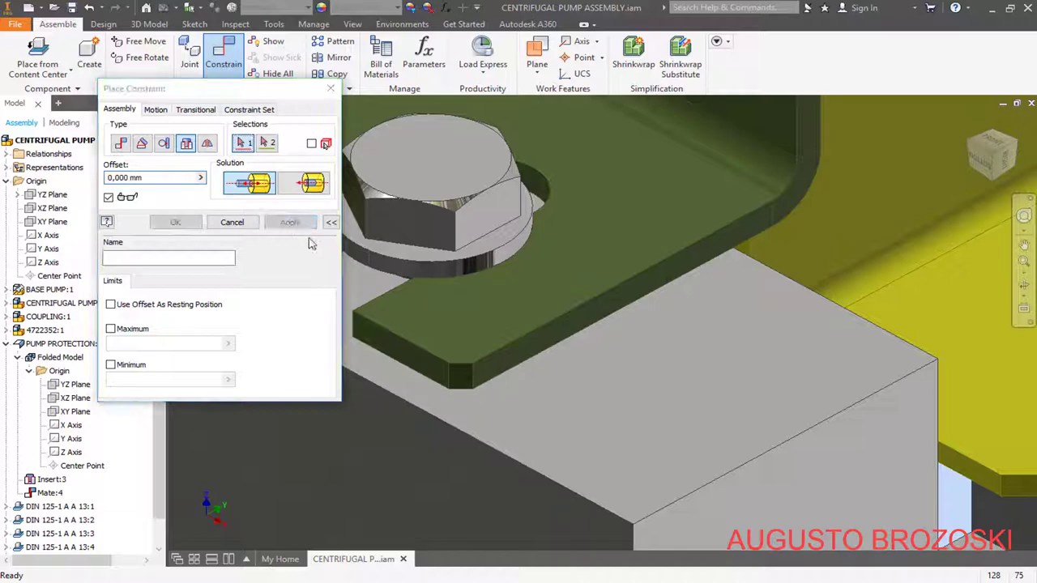
click(241, 223)
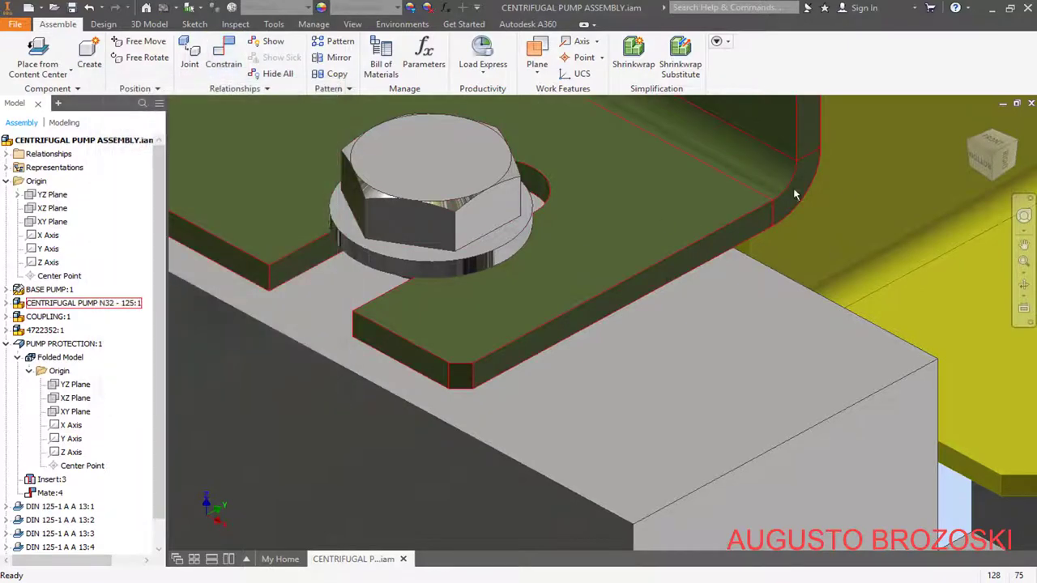
Choose the DIN 128 spring washer from the Content Center fasteners for placement in the assembly
click(969, 121)
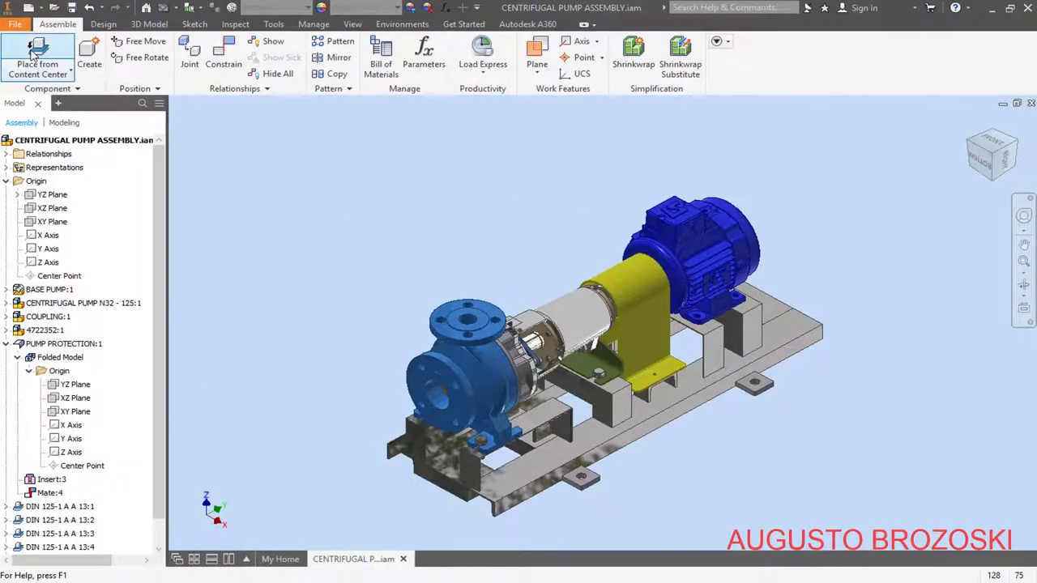
click(33, 50)
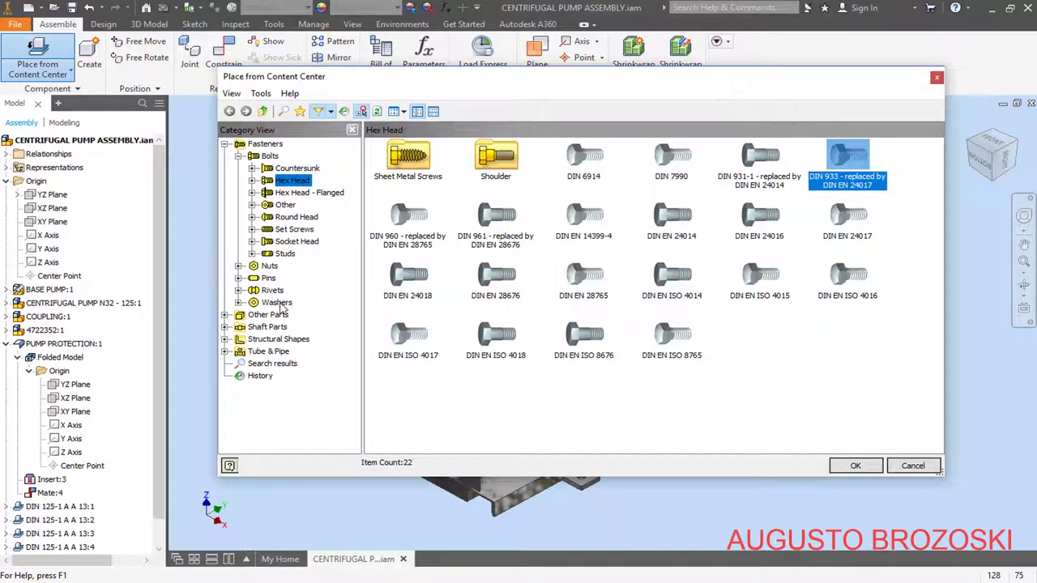
click(279, 303)
double_click(497, 157)
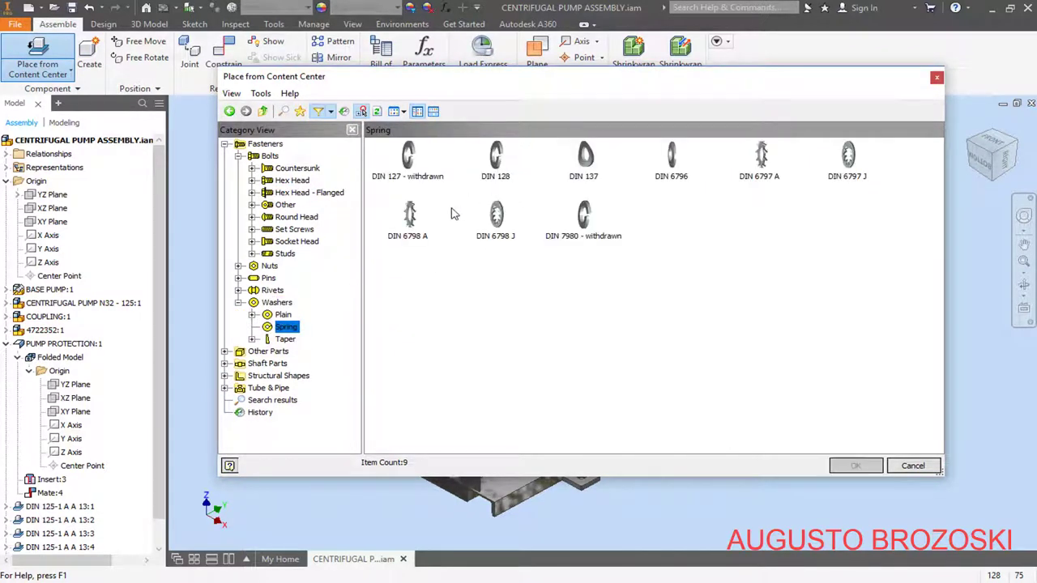
click(500, 166)
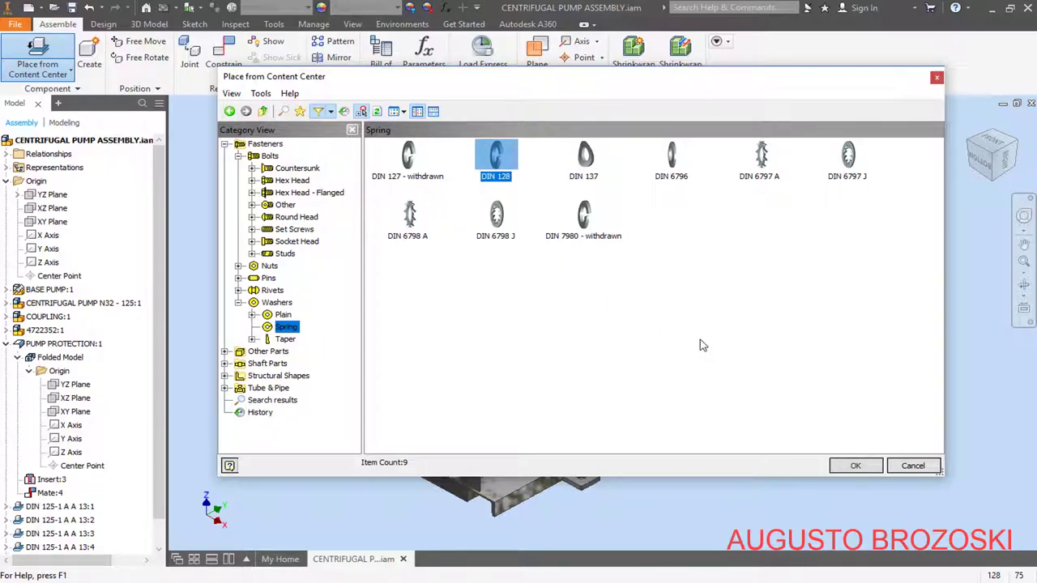
click(855, 465)
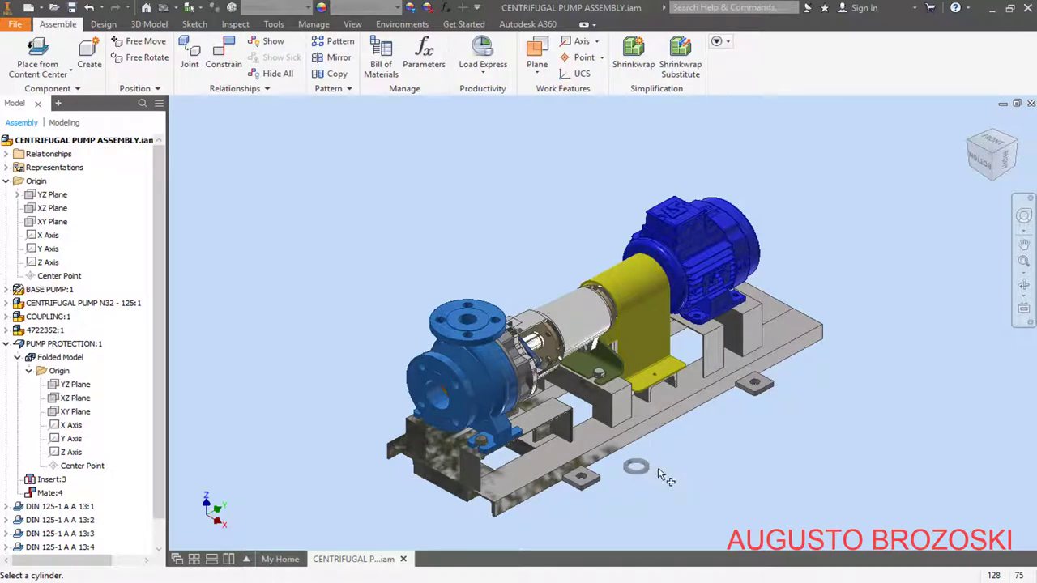
Set the DIN 128 washer's nominal diameter to 12 mm and place two copies in the free space beside the base
key(Escape)
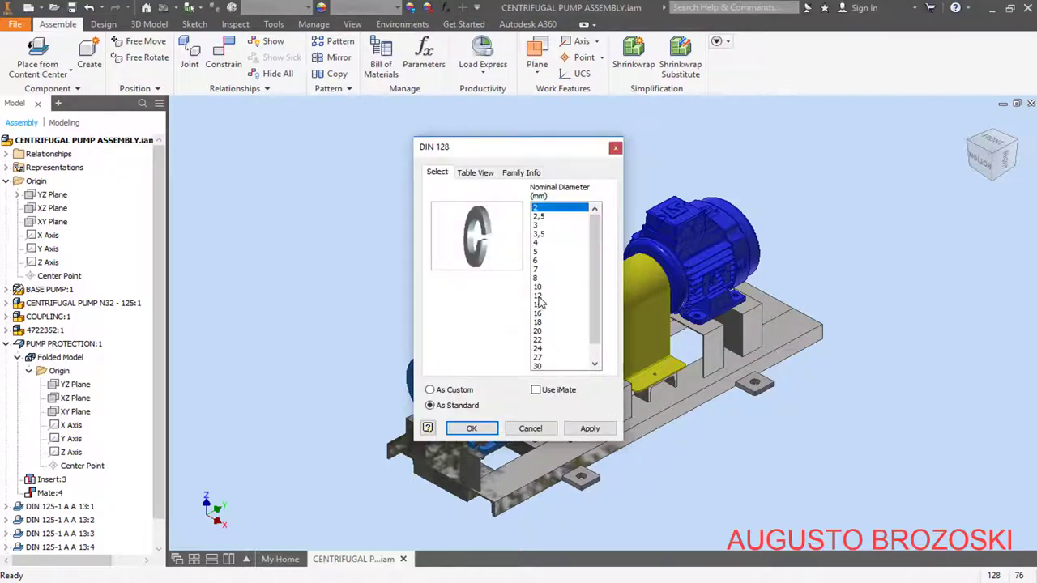
click(540, 295)
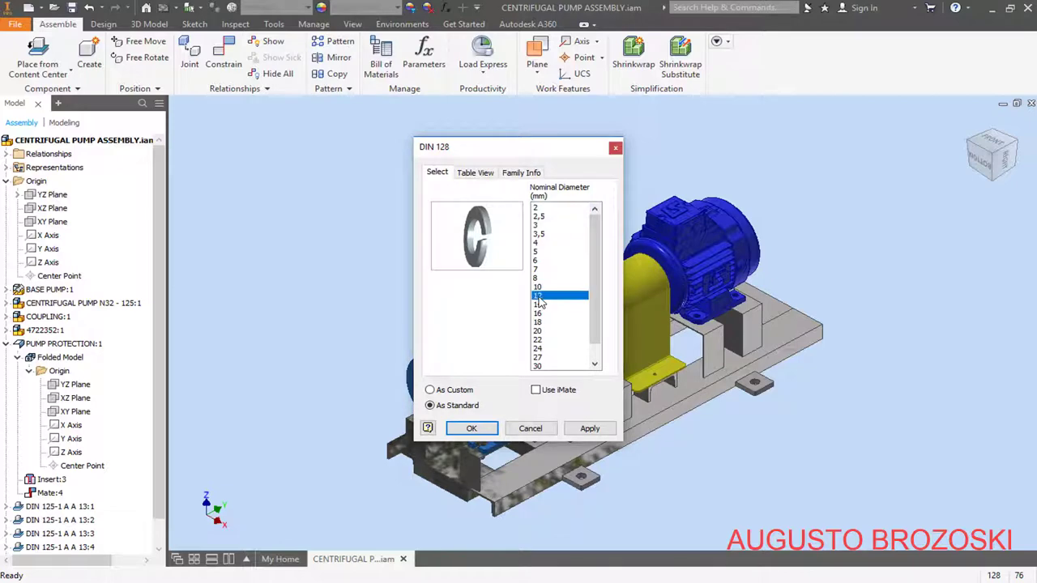
click(474, 429)
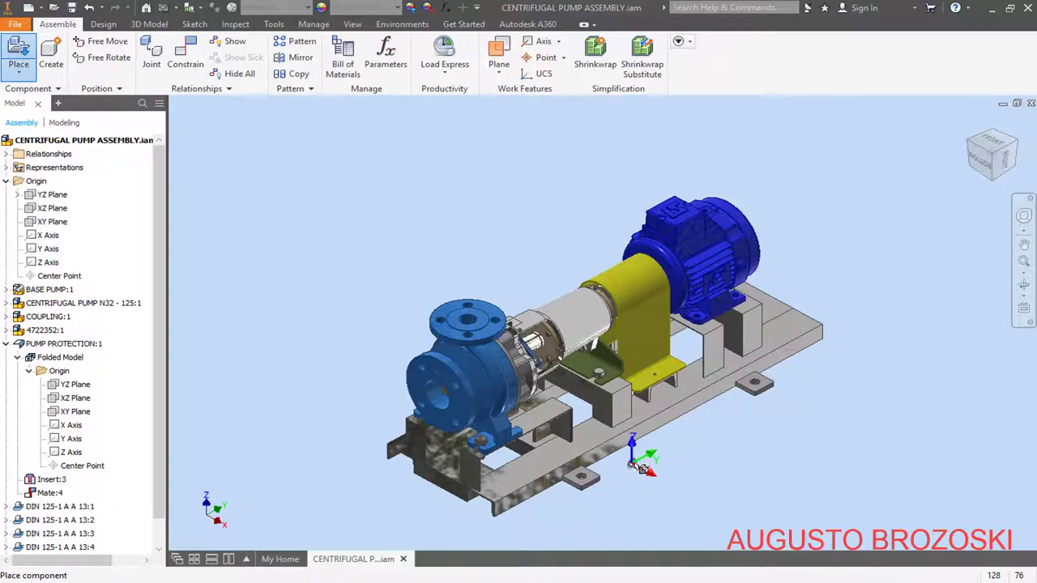
click(632, 463)
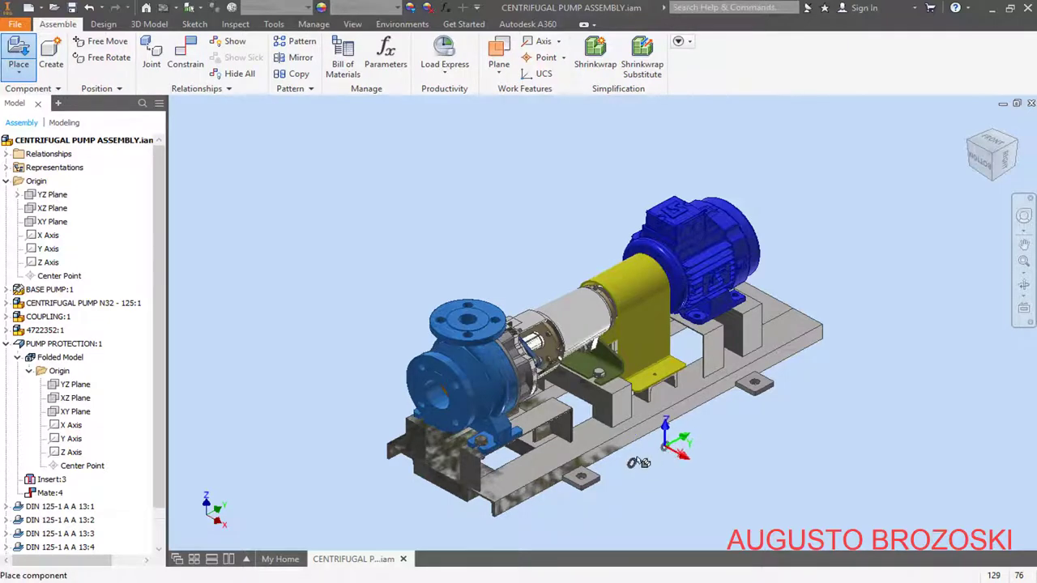
click(658, 484)
key(Escape)
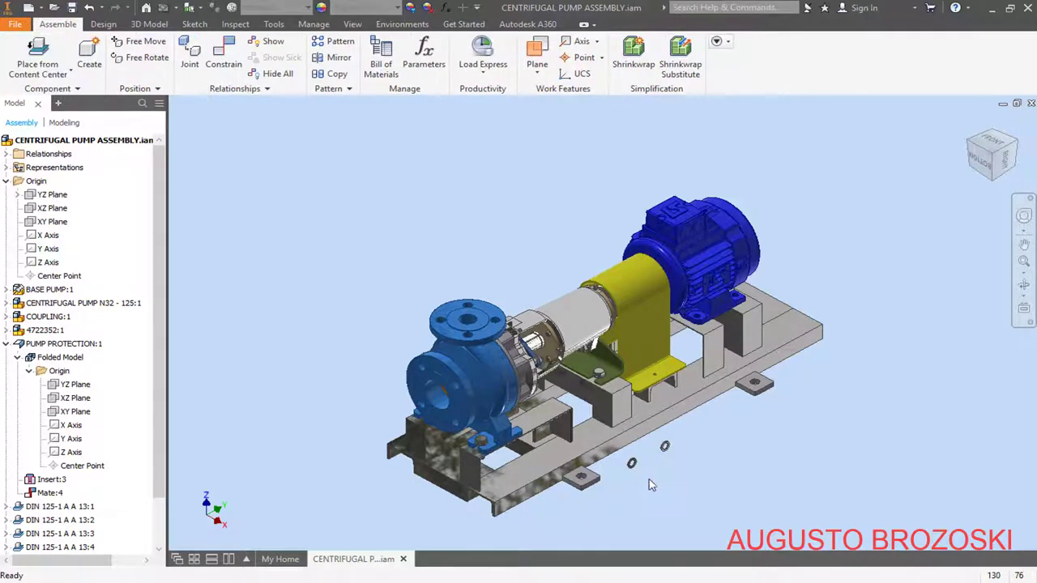
Insert the first spring washer around the bolt against the plain washer beneath the blue pump foot with 0 mm offset
click(230, 58)
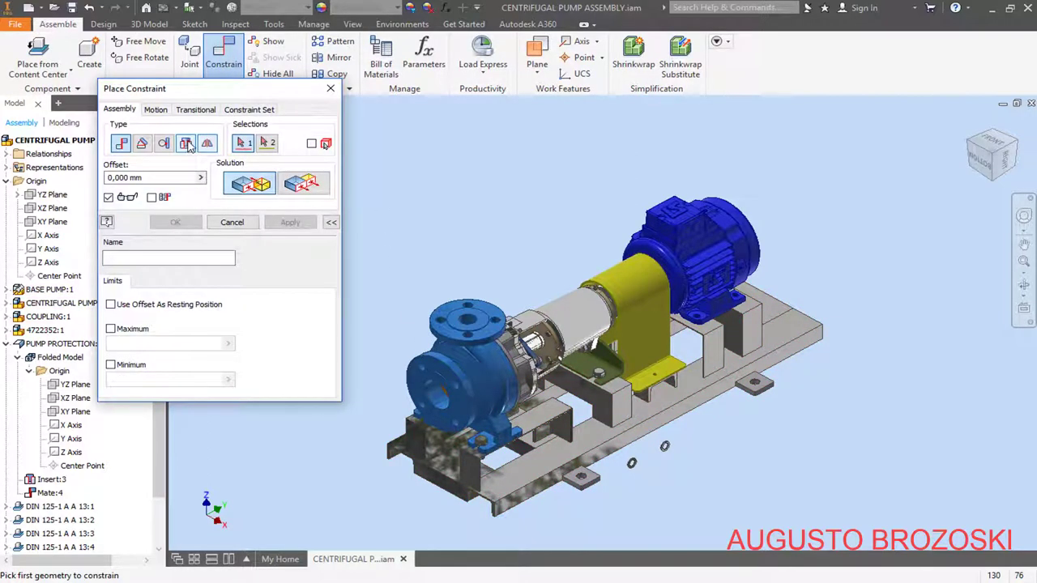
scroll(646, 479, down, 5)
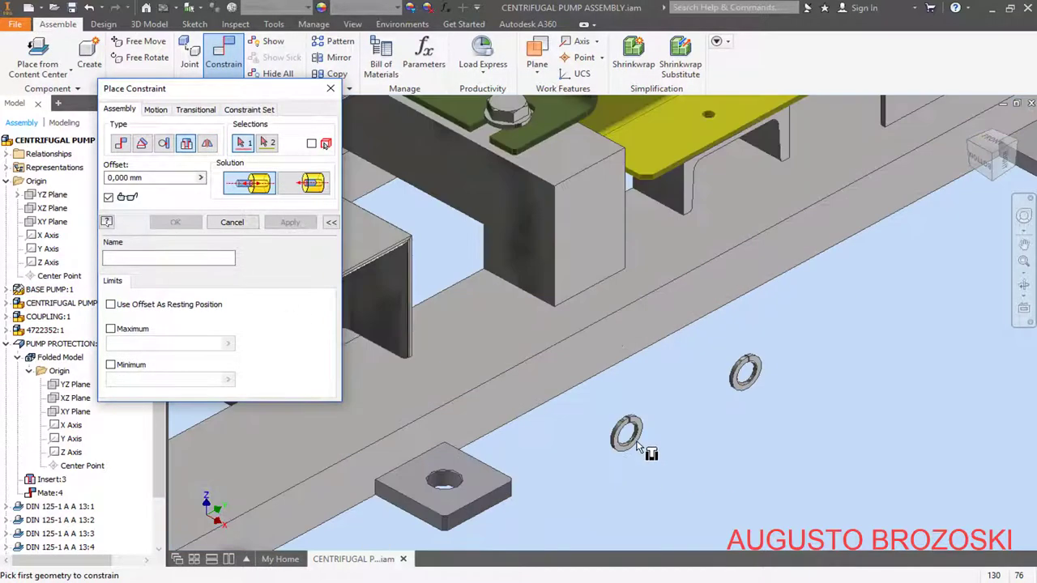
scroll(642, 447, down, 4)
click(645, 395)
scroll(648, 393, up, 5)
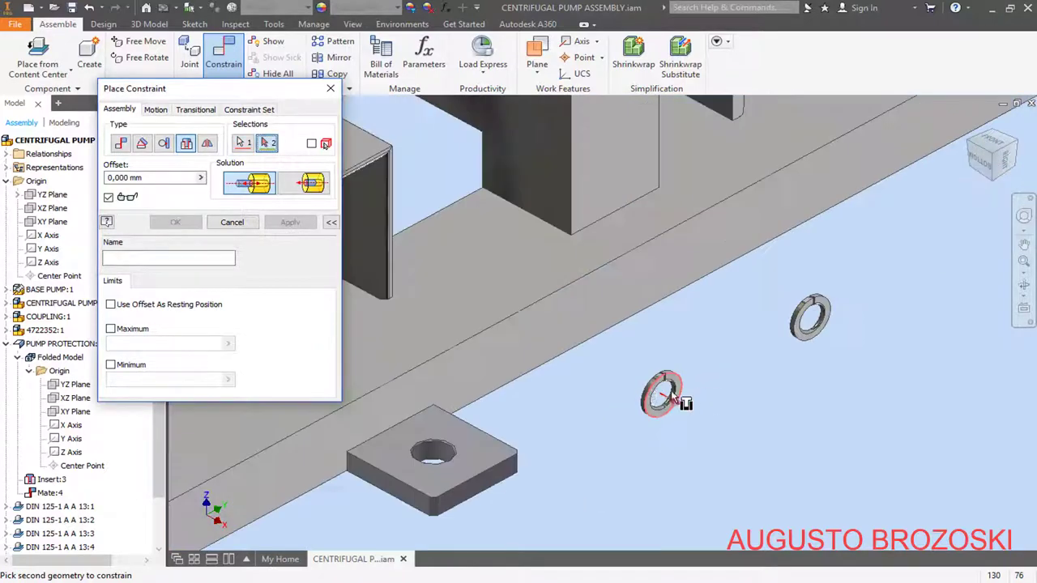
scroll(624, 371, up, 5)
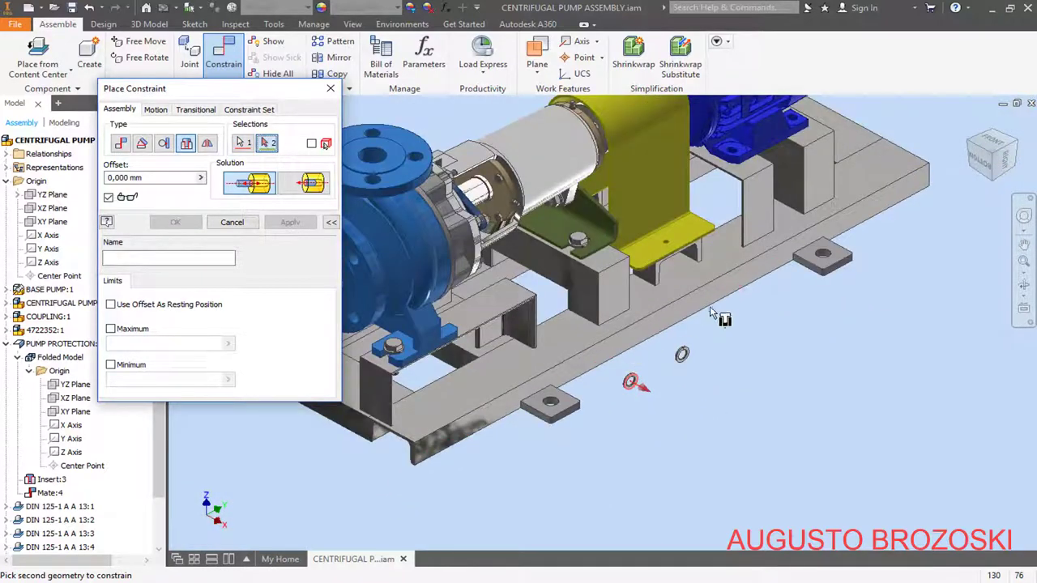
click(994, 183)
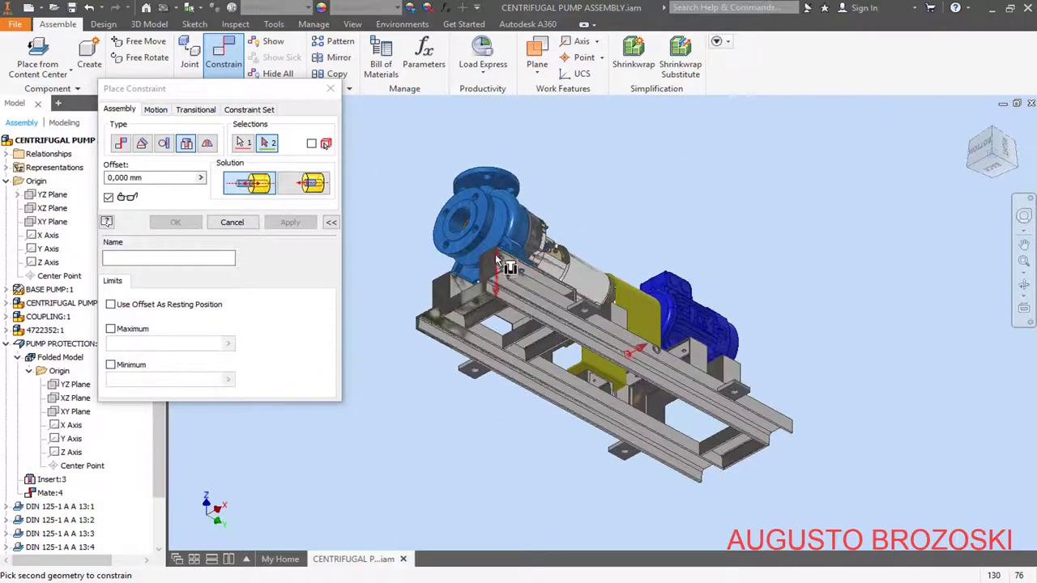
scroll(512, 272, down, 6)
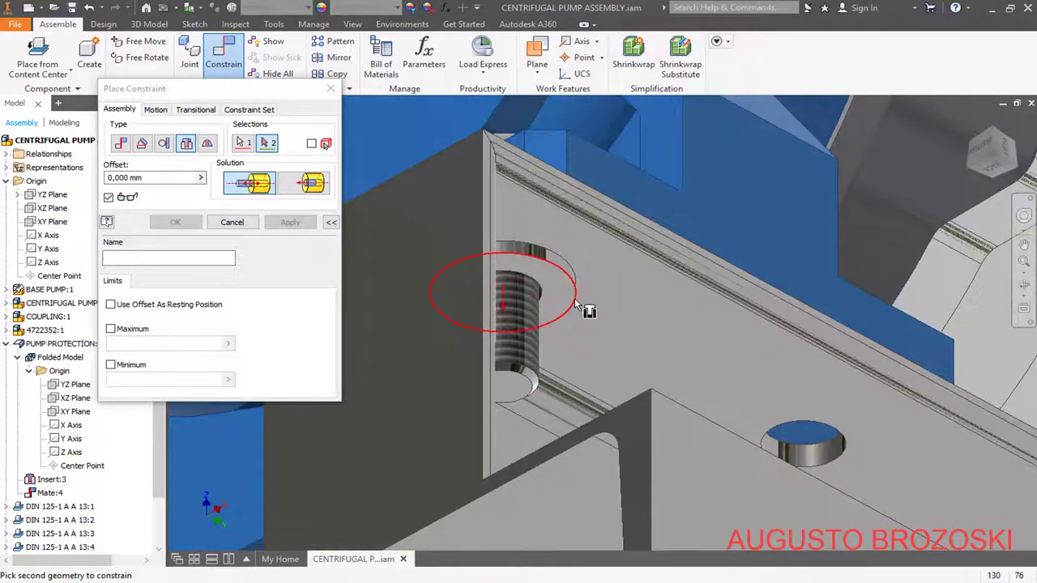
click(574, 298)
scroll(526, 336, up, 3)
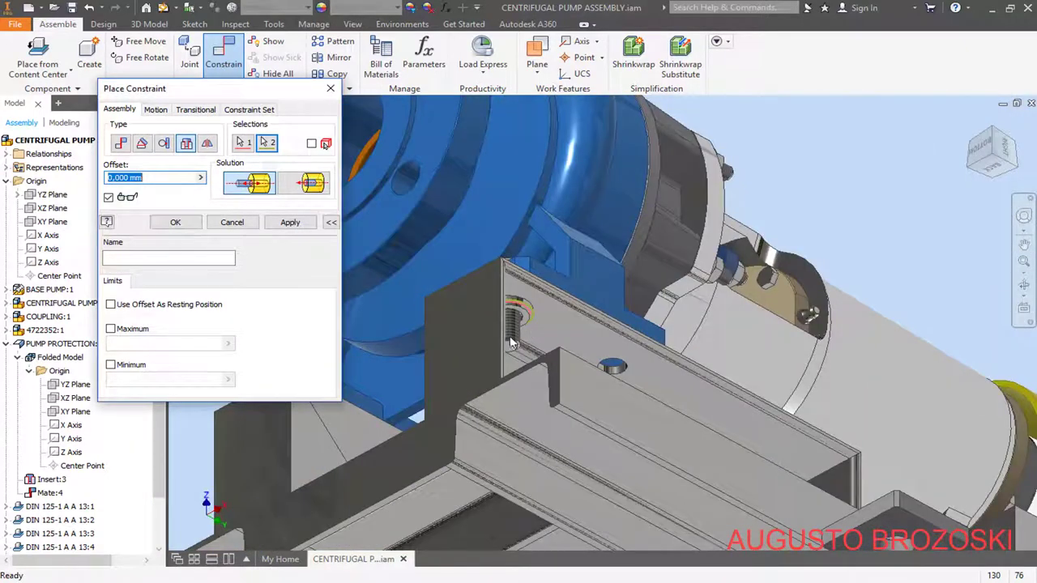
shift+middle_drag(537, 326, 485, 349)
scroll(478, 353, up, 5)
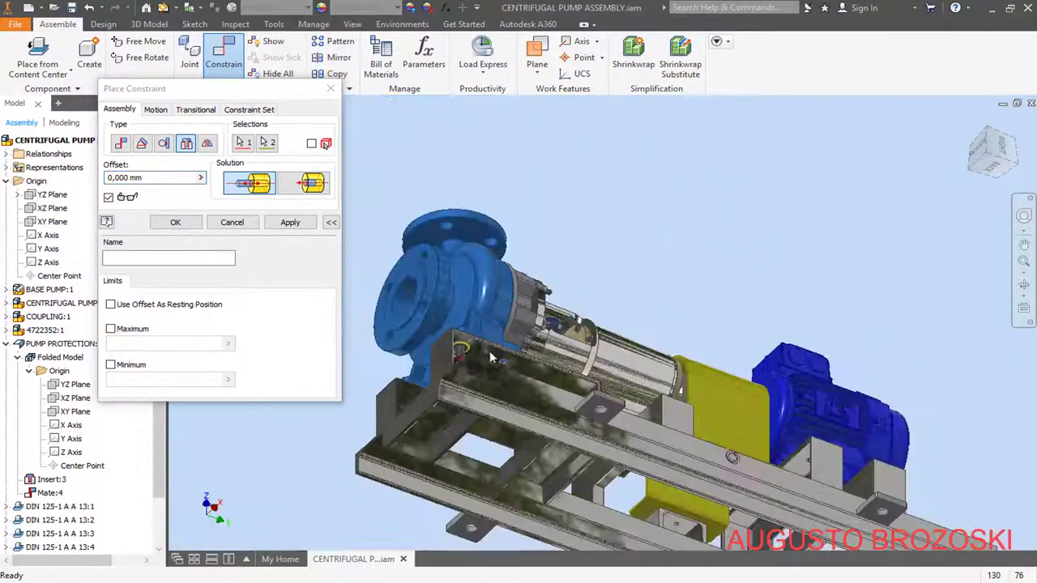
scroll(467, 355, down, 6)
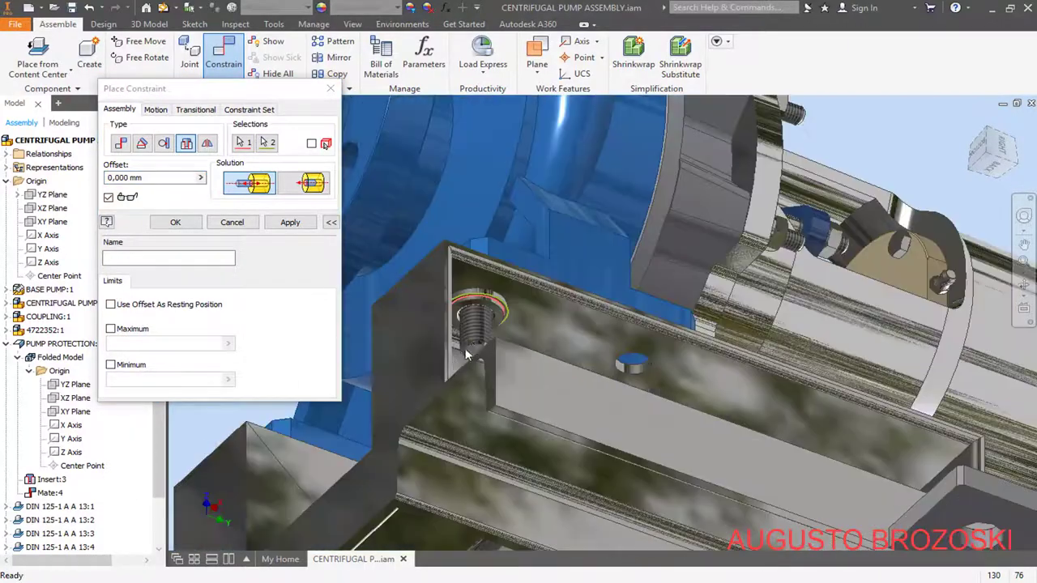
click(298, 222)
Insert the second spring washer around the bolt against the plain washer beneath the green bracket's base support with 0 mm offset
scroll(391, 277, up, 5)
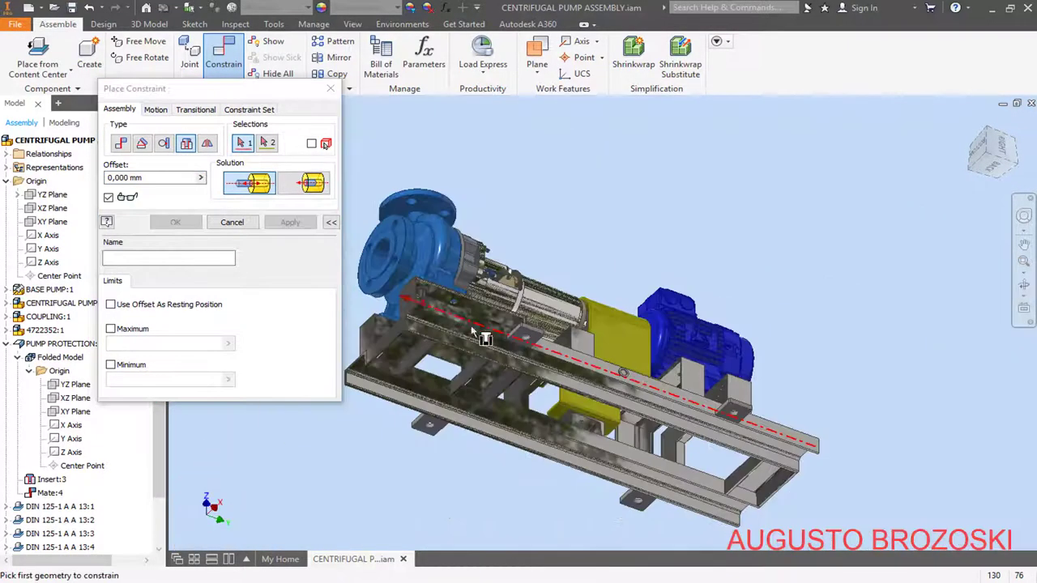
scroll(640, 377, down, 6)
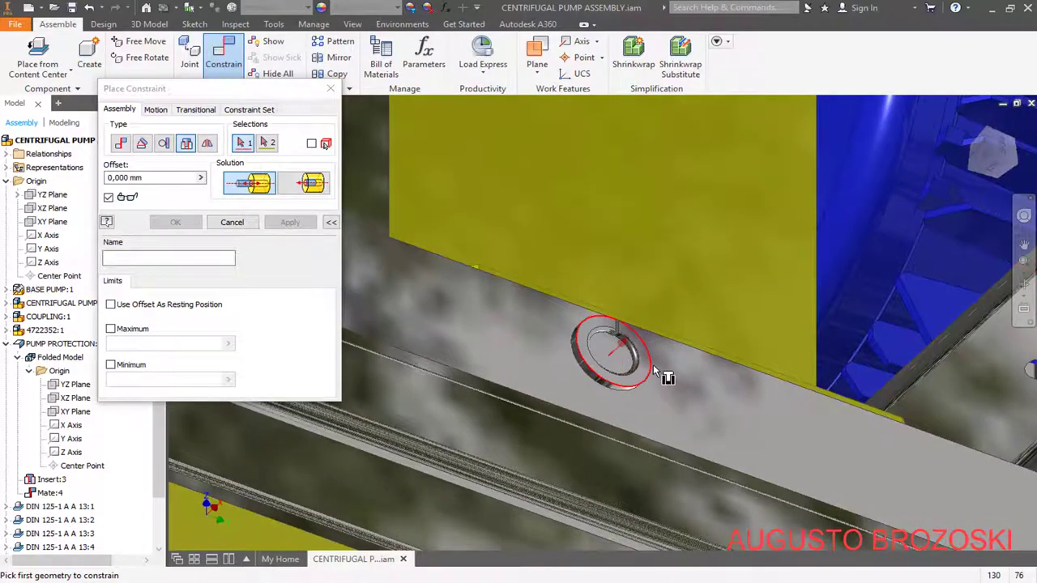
click(653, 365)
scroll(648, 358, up, 5)
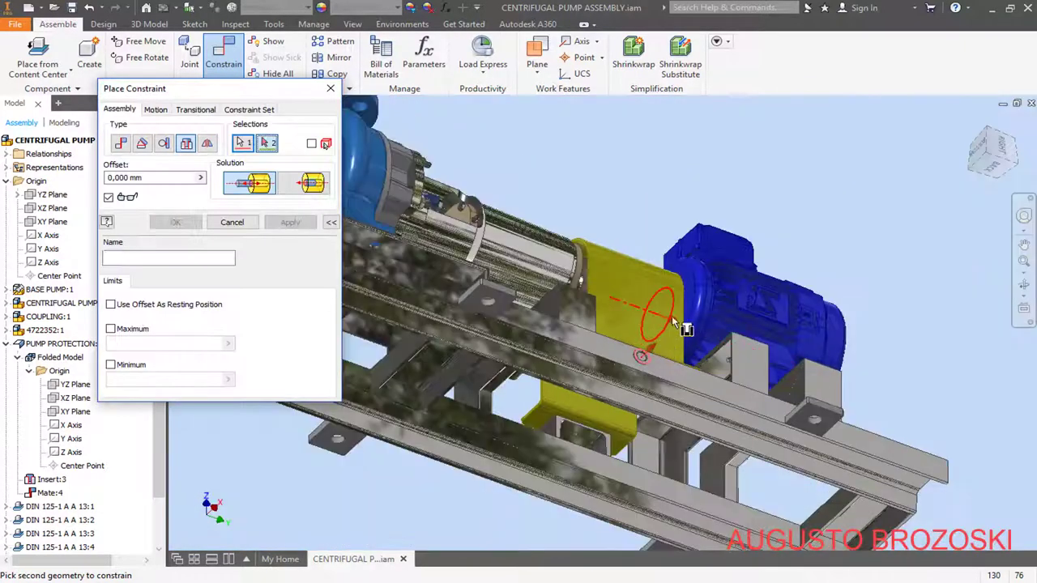
click(990, 188)
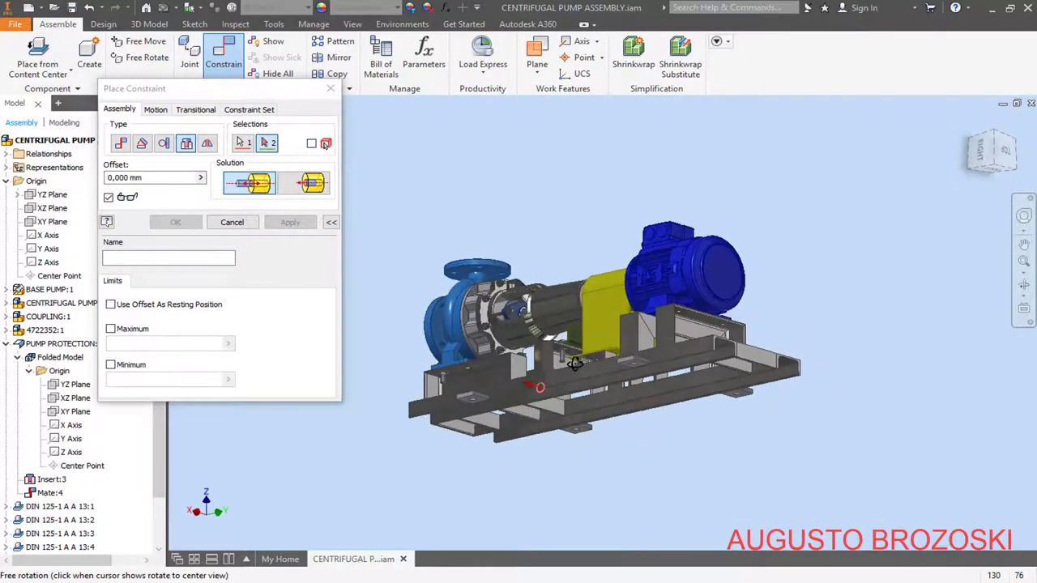
scroll(571, 364, down, 4)
scroll(565, 359, down, 5)
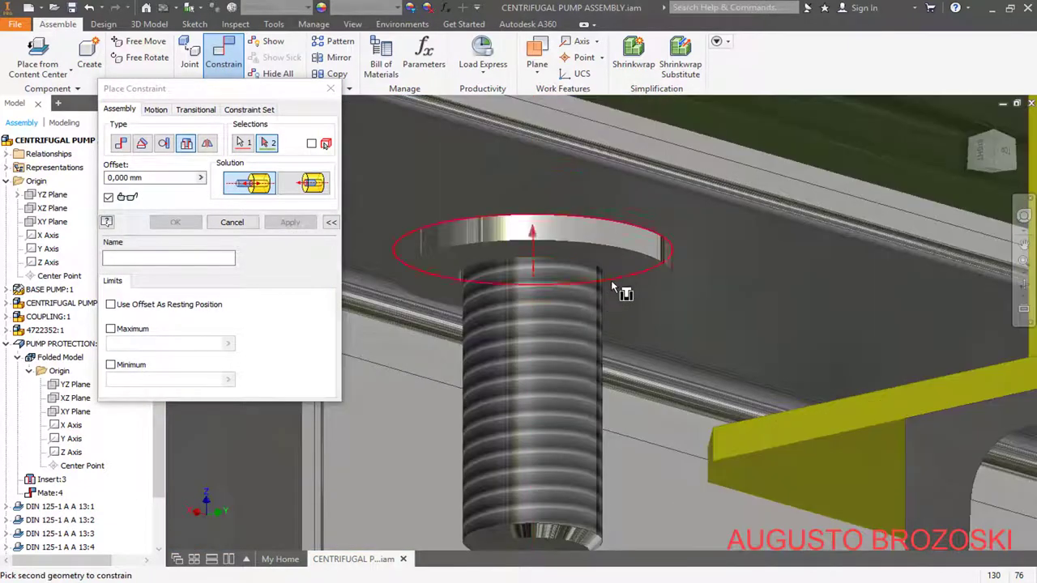
click(673, 281)
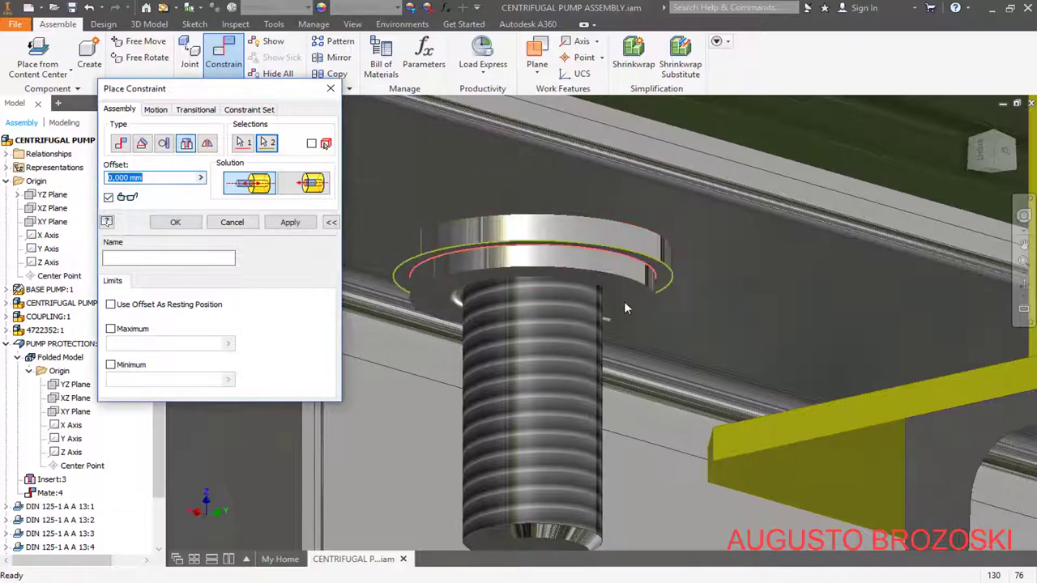
click(293, 223)
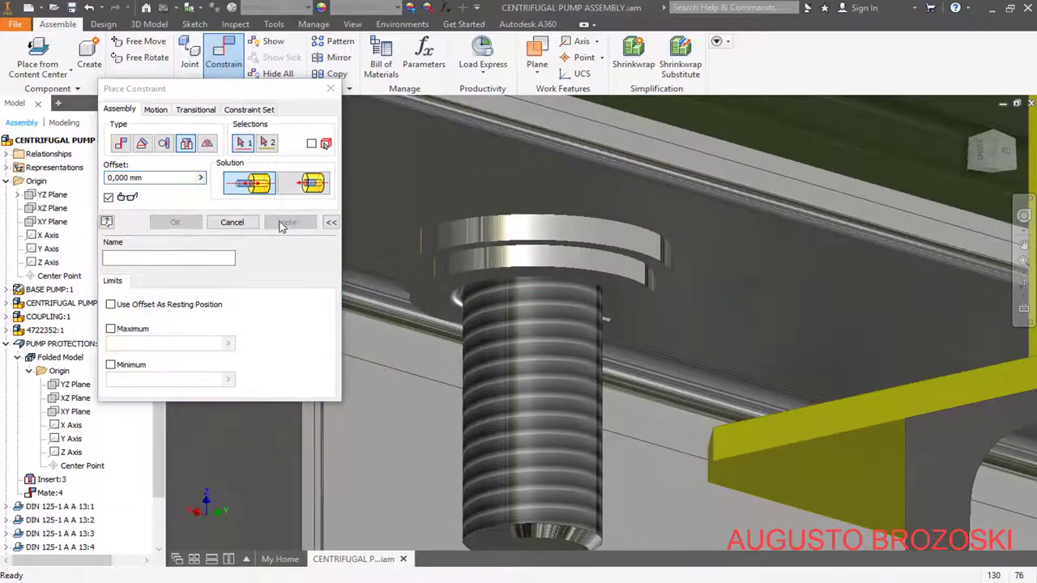
click(251, 222)
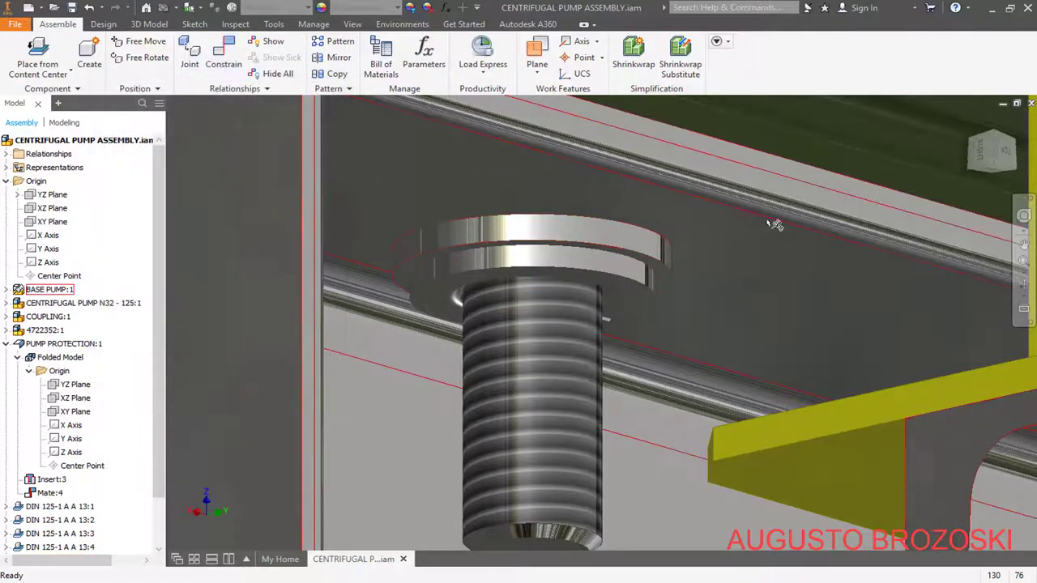
Choose the DIN 934 hex nut from the Content Center fasteners for placement in the assembly
scroll(786, 254, down, 6)
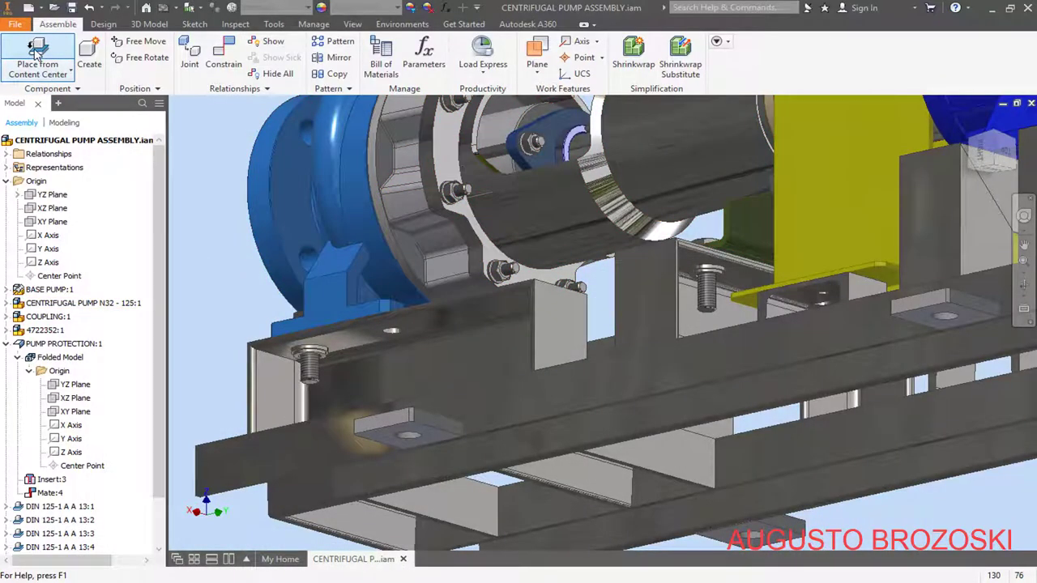
click(37, 53)
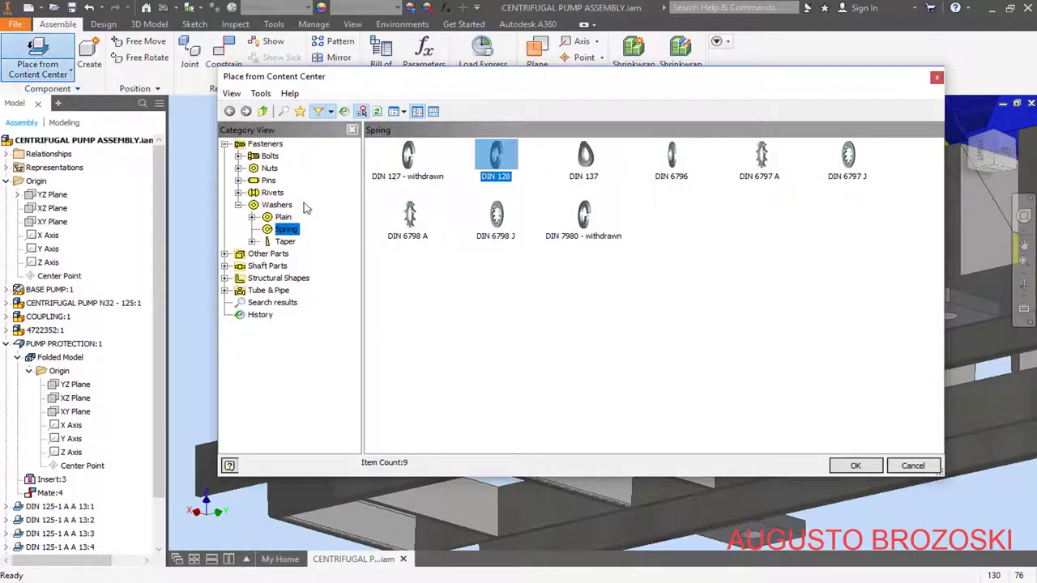
click(269, 168)
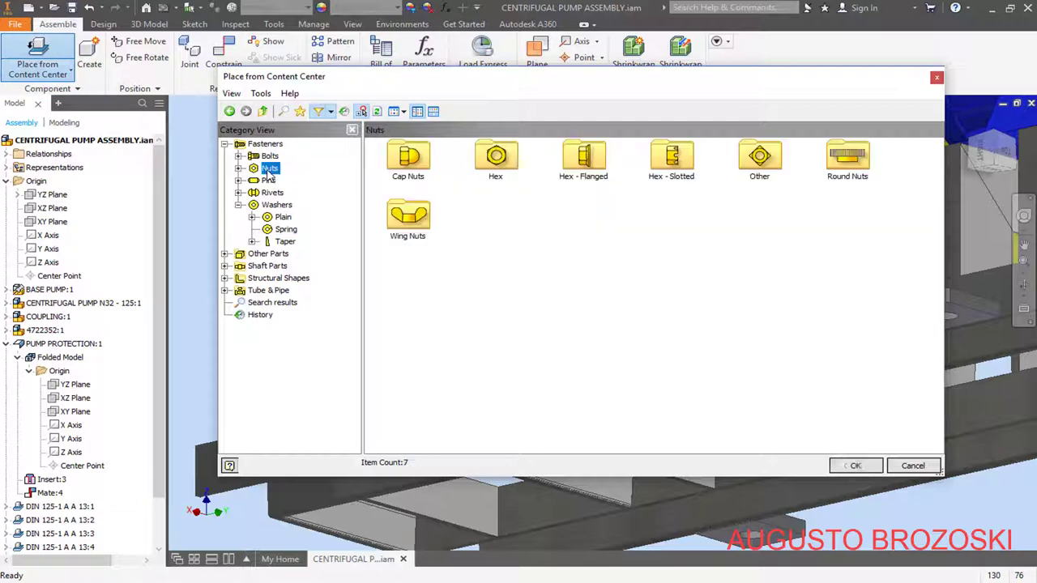
double_click(510, 162)
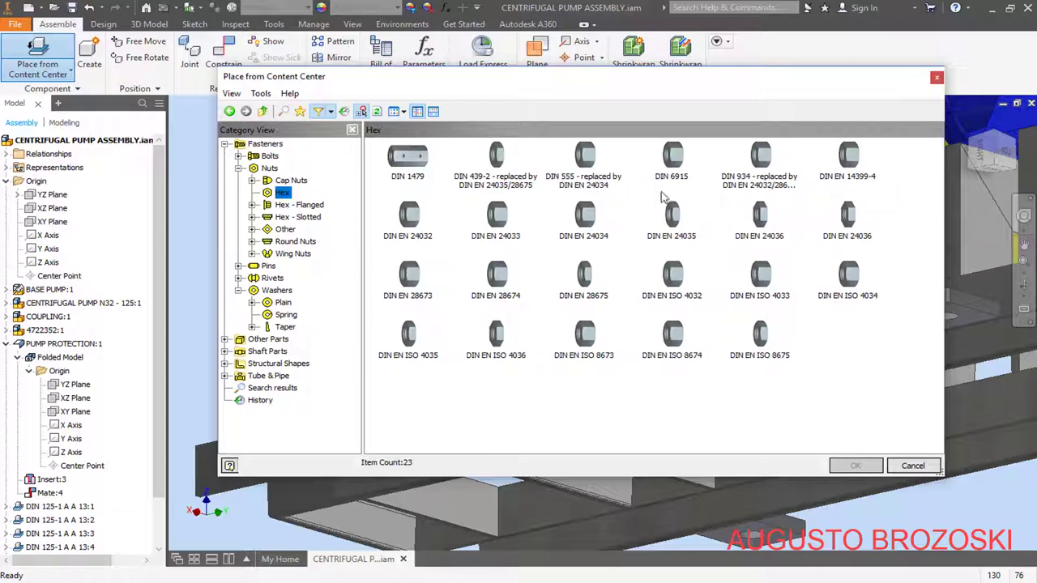
click(762, 171)
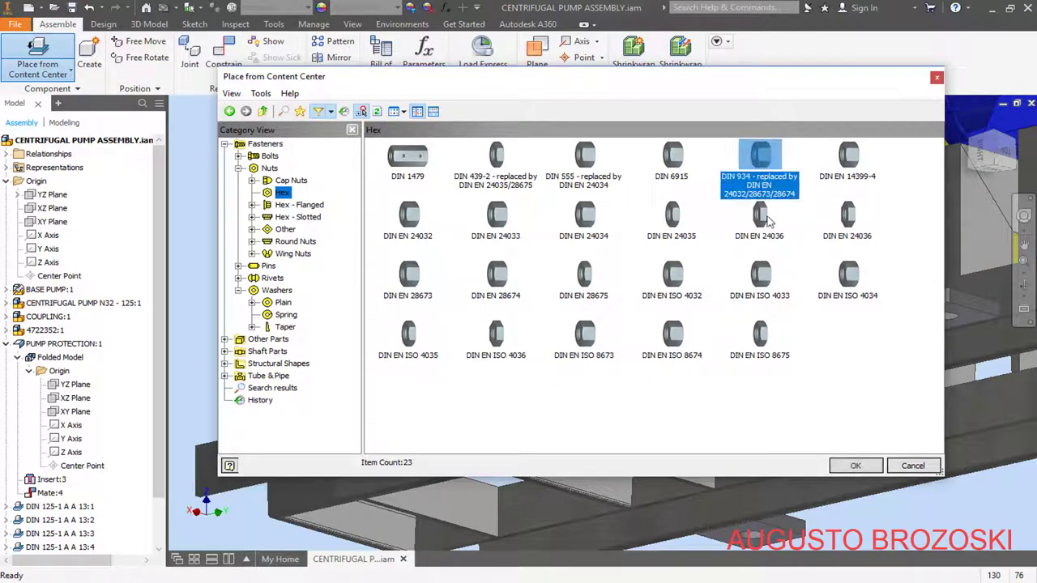
click(851, 467)
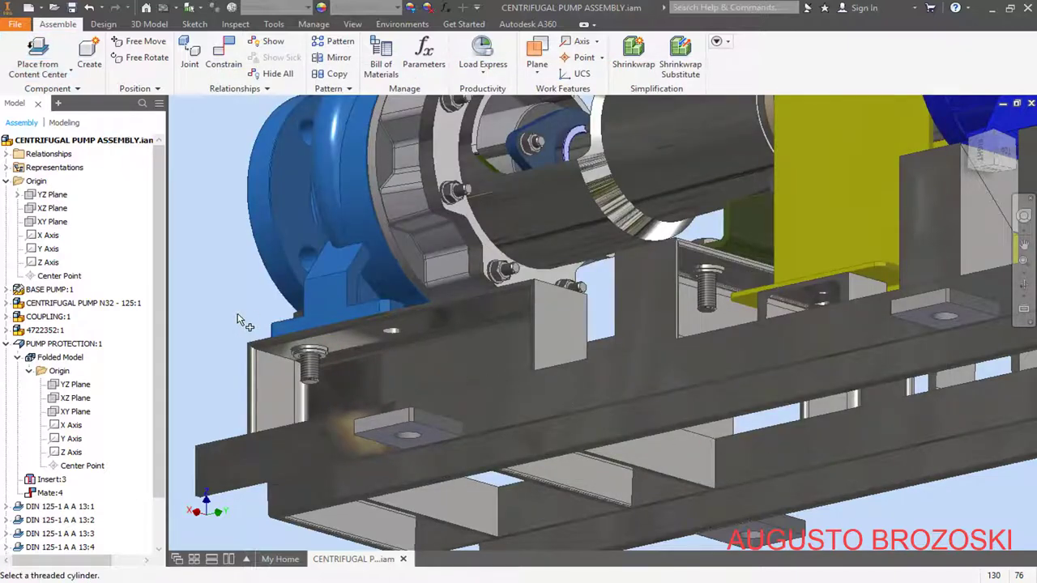
Set the DIN 934 nut's thread to M12 as a standard part and place two copies in the free space beside the pump
key(Escape)
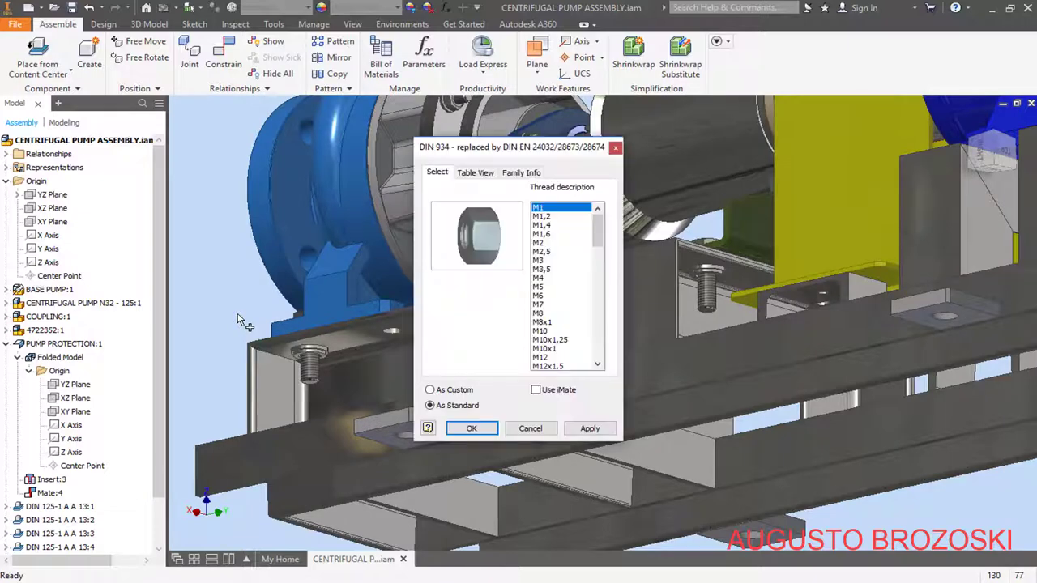
click(541, 357)
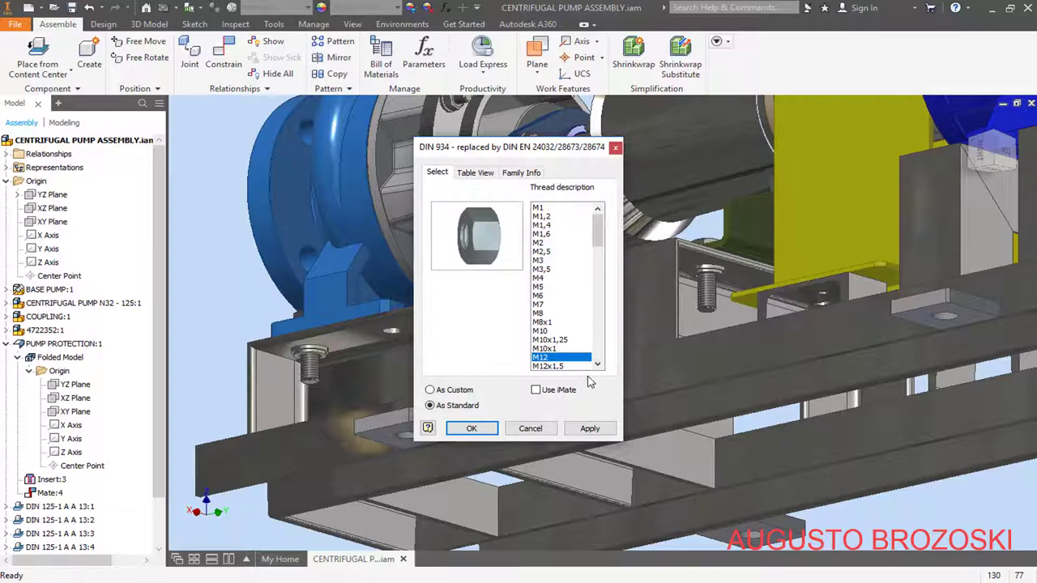
click(474, 432)
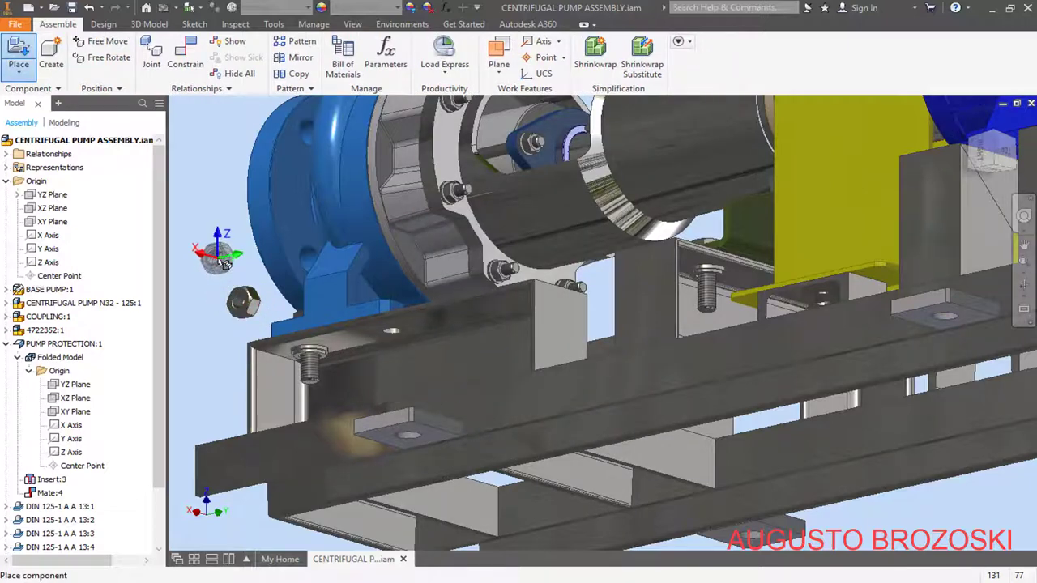
click(222, 281)
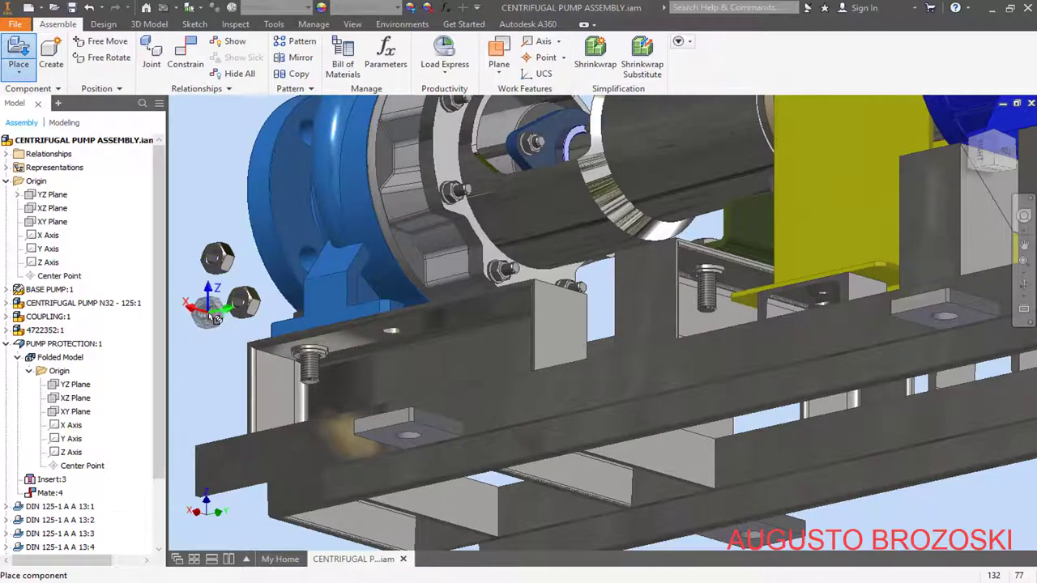
key(Escape)
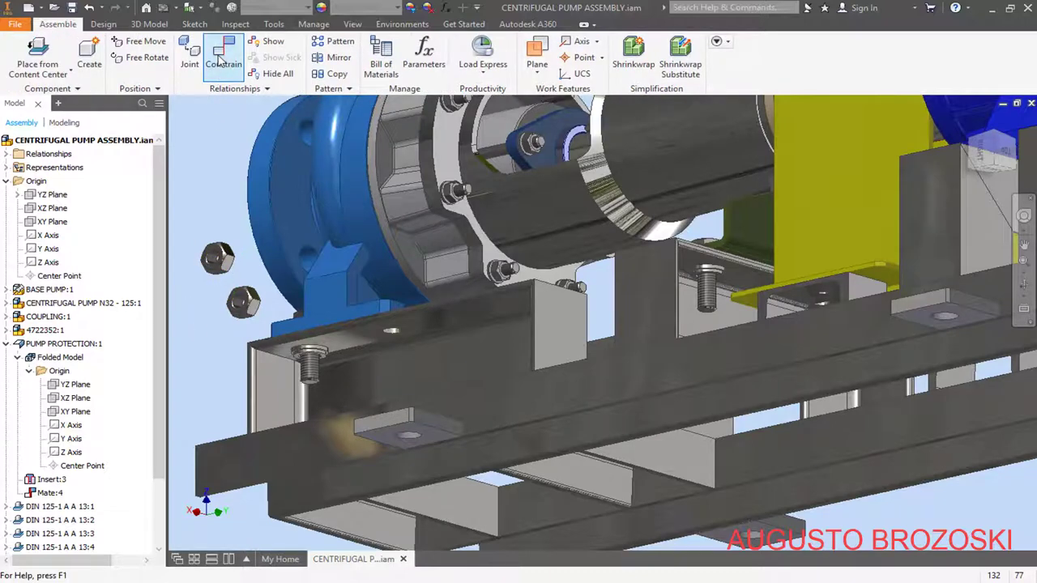
Insert the first M12 nut on the bolt against the spring washer beneath the blue pump foot with 0 mm offset
click(220, 65)
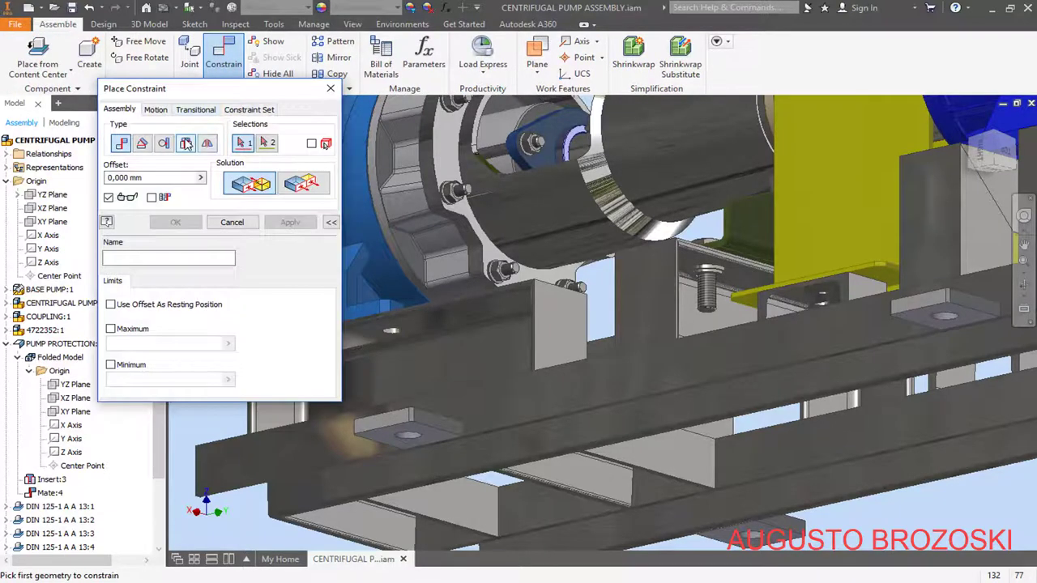
click(185, 144)
drag(222, 90, 850, 98)
scroll(207, 261, up, 3)
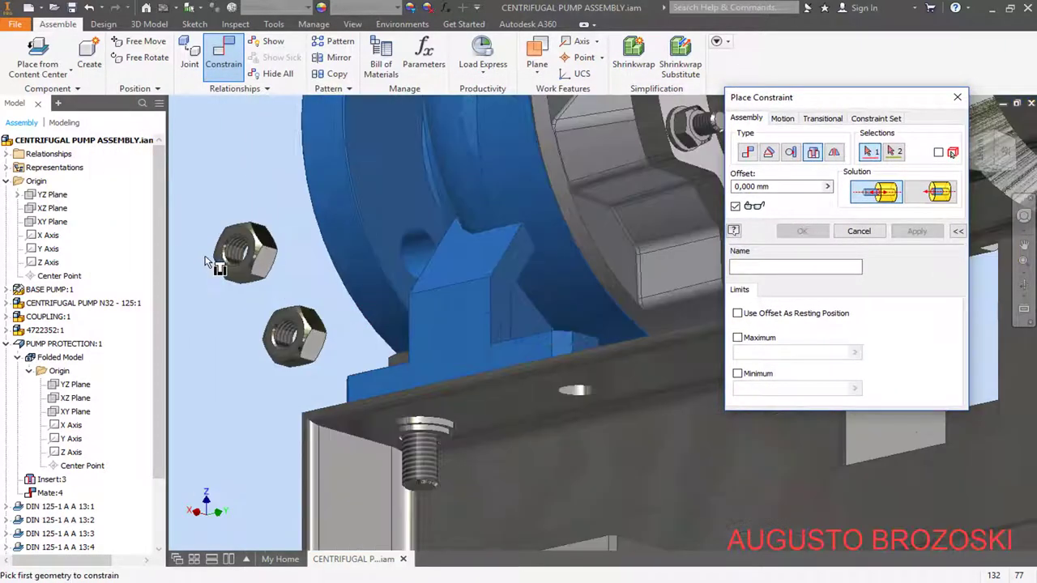
scroll(206, 261, up, 3)
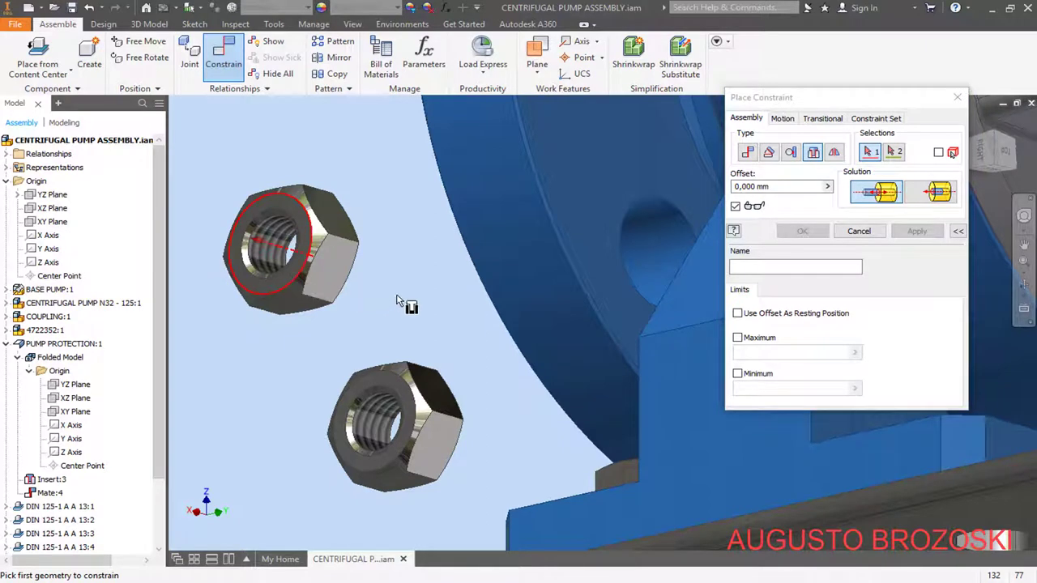
scroll(397, 300, down, 5)
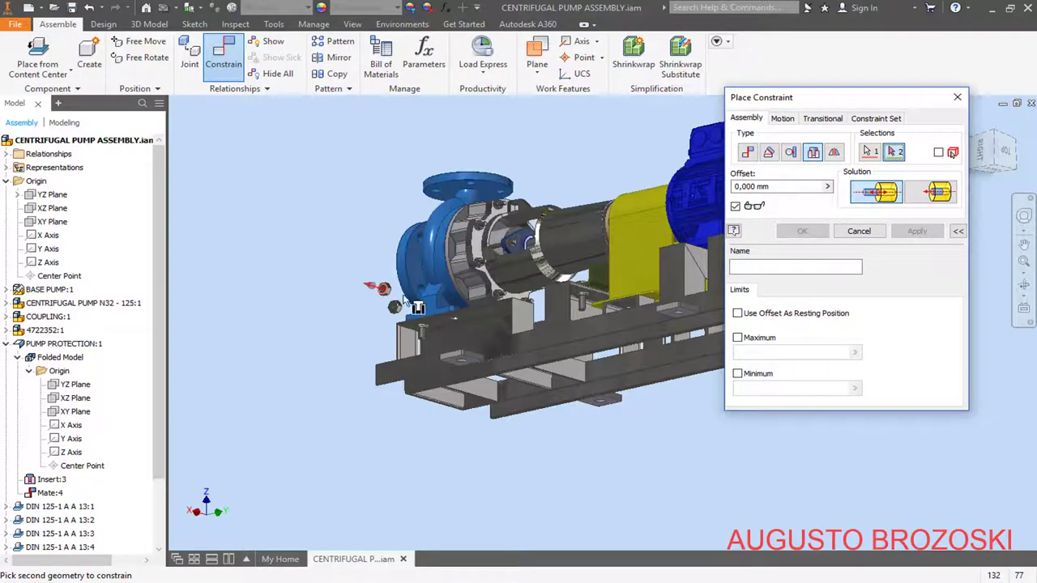
scroll(389, 360, up, 5)
scroll(385, 363, up, 3)
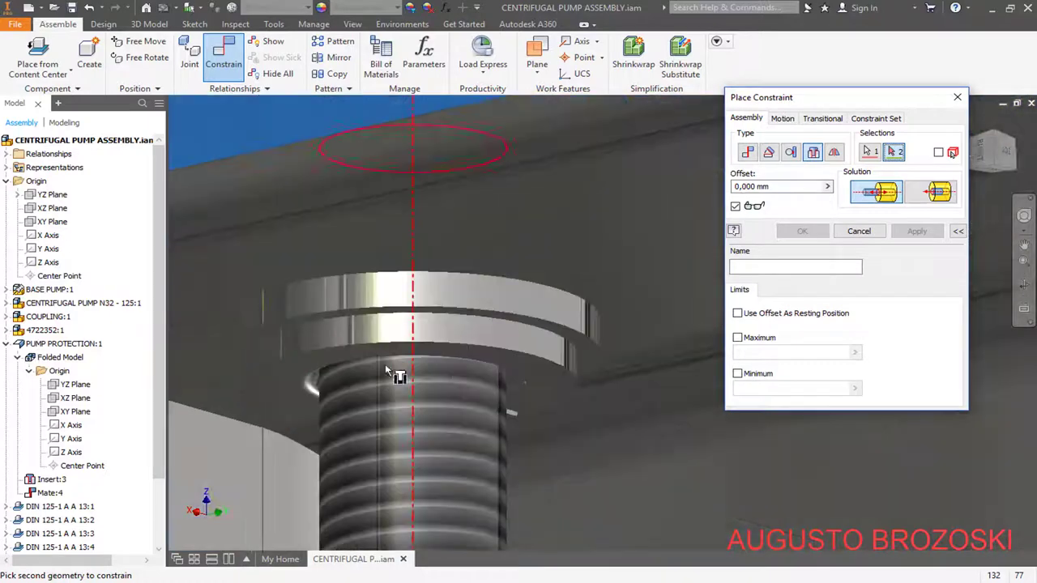
click(571, 381)
scroll(424, 343, down, 5)
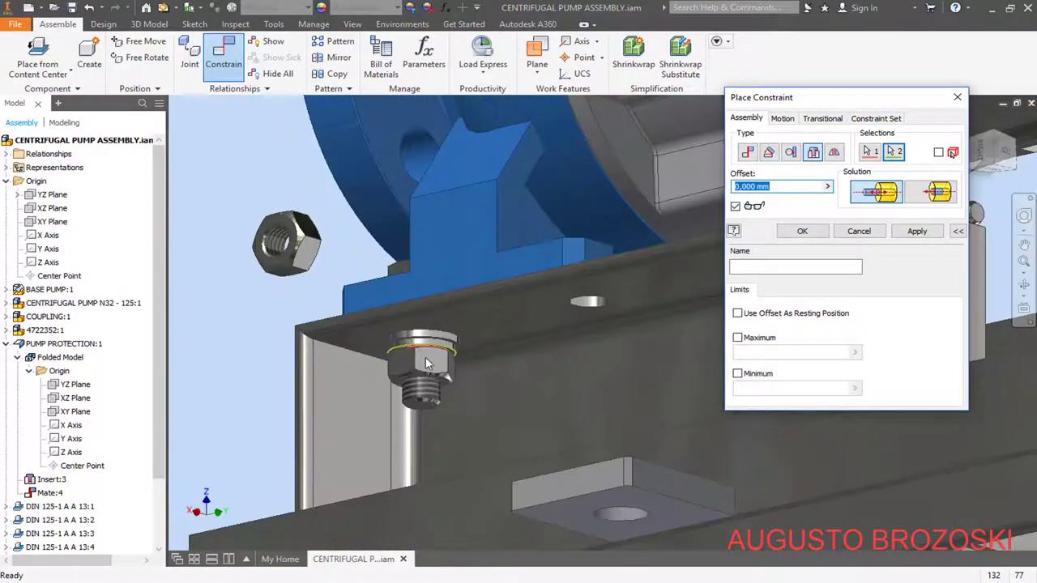
click(915, 232)
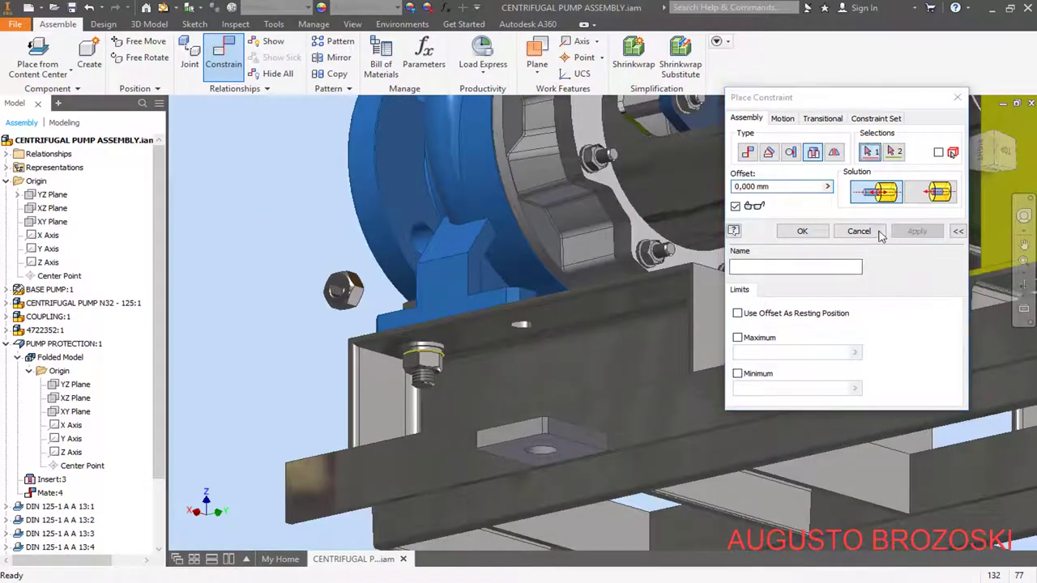
Insert the second M12 nut on the green bracket's bolt against its spring washer with 0 mm offset and finish constraining
scroll(385, 299, up, 4)
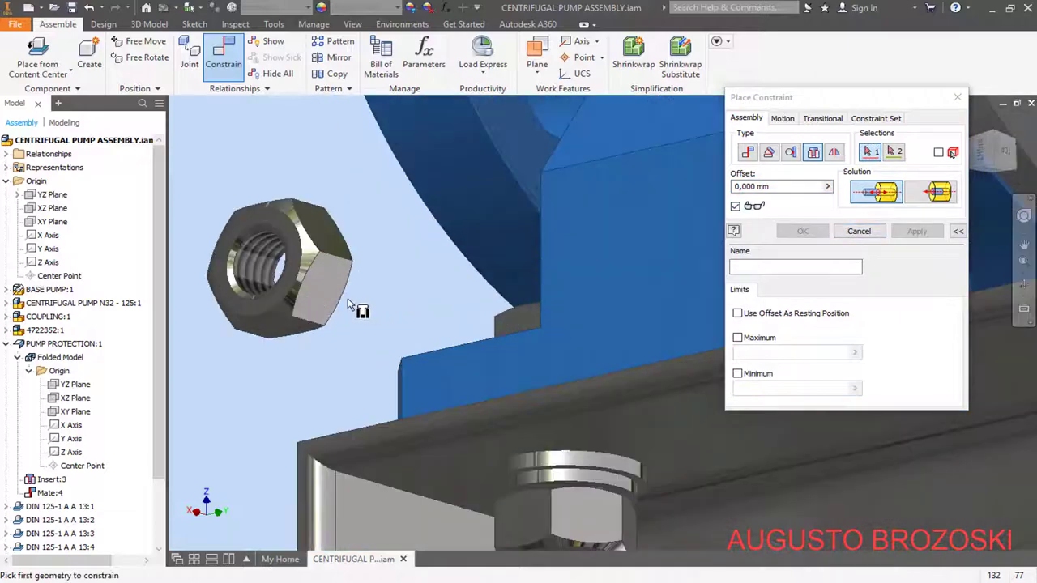
click(304, 263)
scroll(308, 291, down, 5)
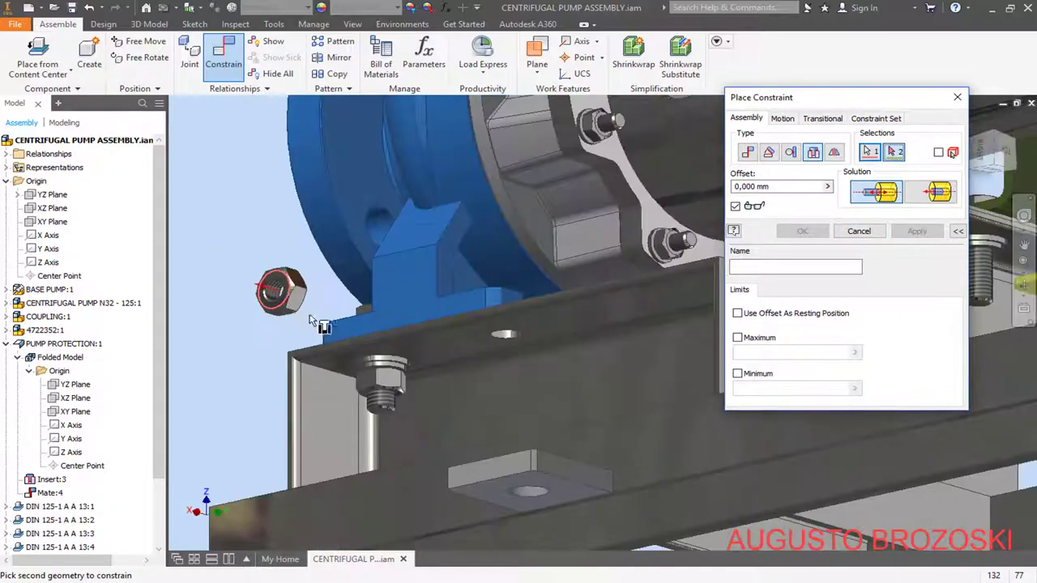
scroll(468, 315, up, 5)
scroll(385, 312, up, 5)
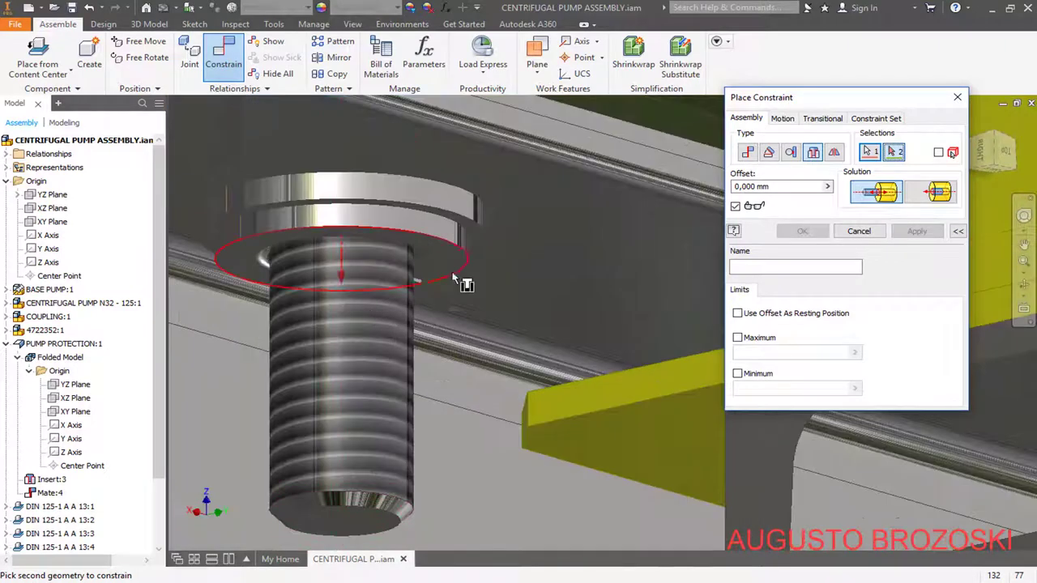
click(467, 261)
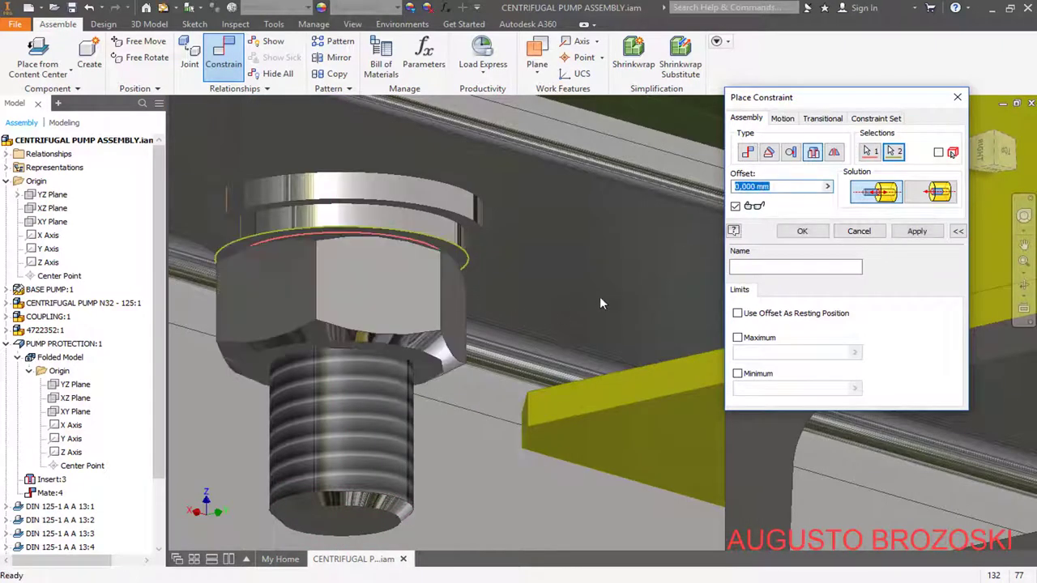
click(916, 232)
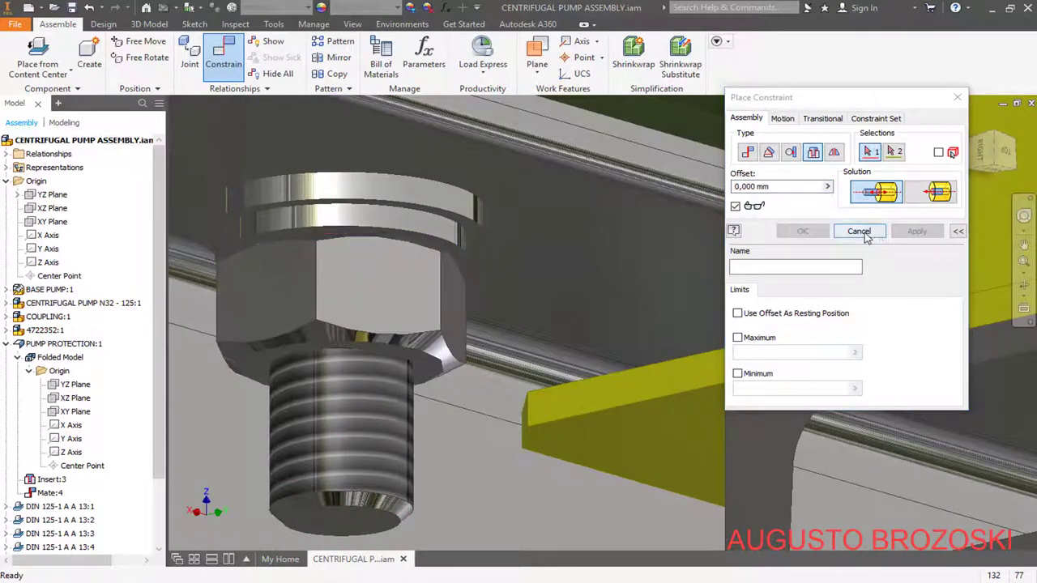
click(858, 232)
Inspect the two fitted nuts beneath the base and restore the home view of the whole assembly
scroll(615, 298, down, 5)
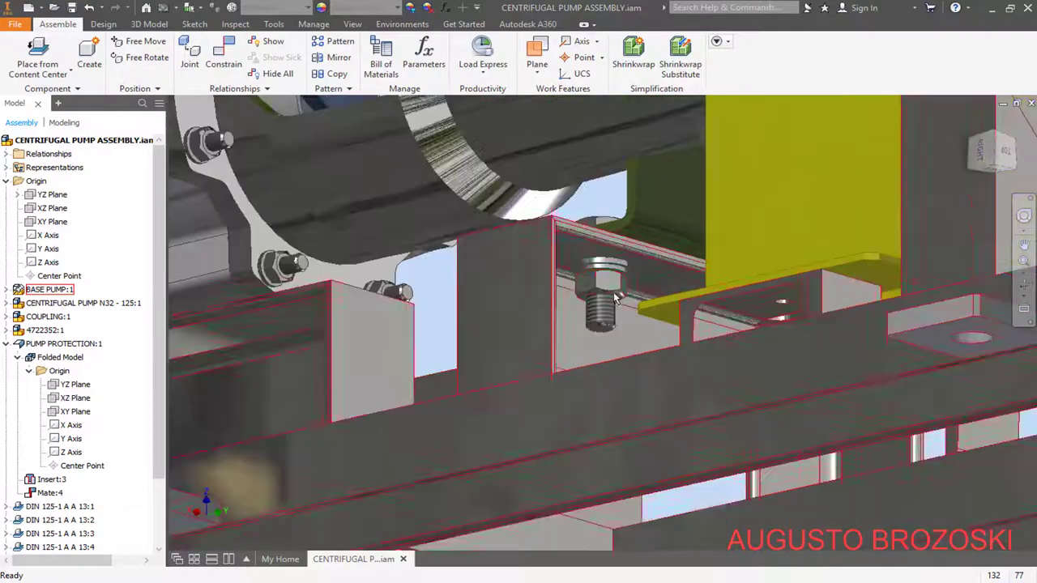
scroll(632, 304, down, 5)
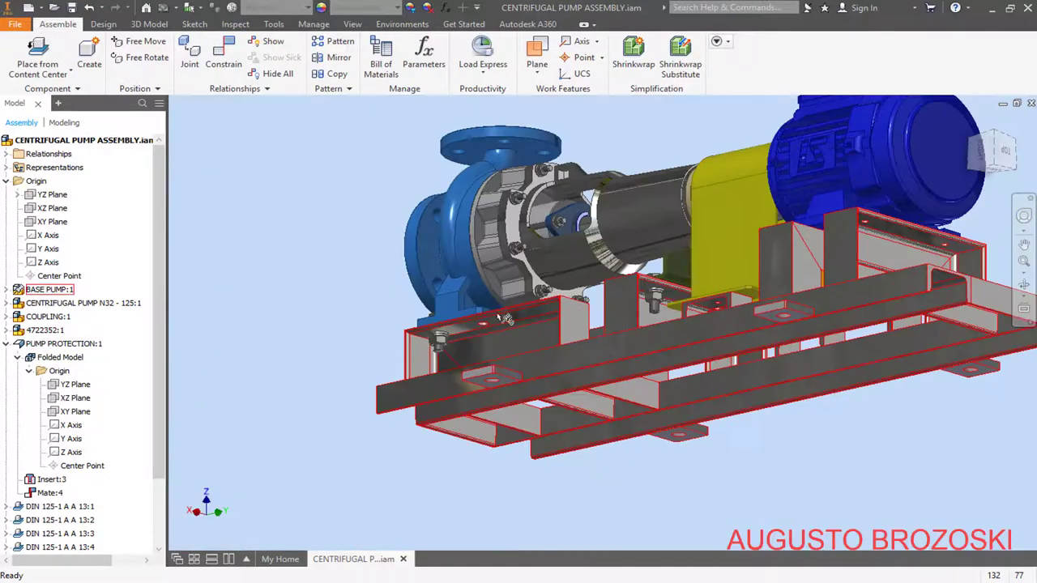
scroll(453, 324, up, 6)
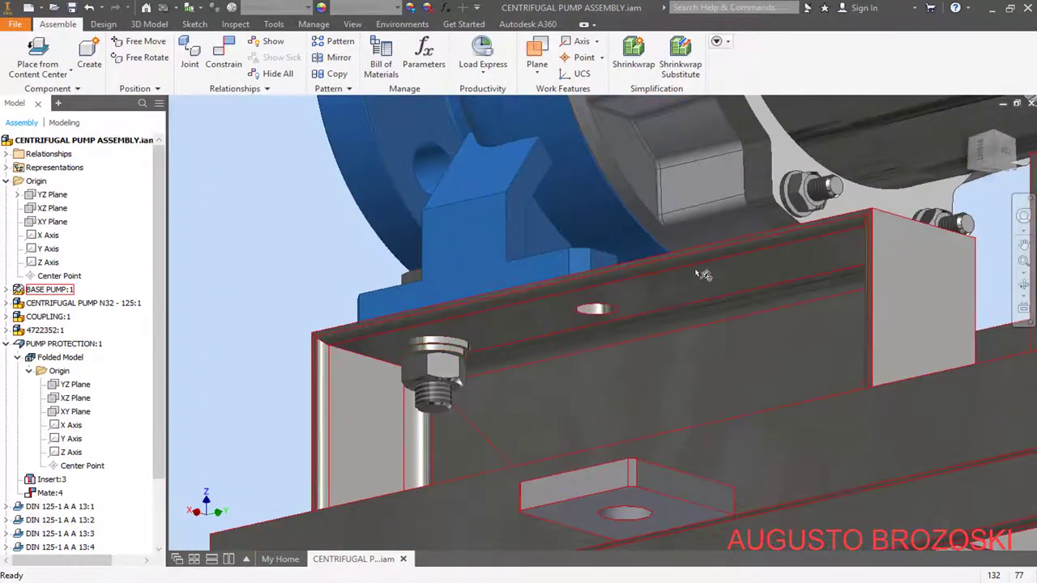
click(970, 122)
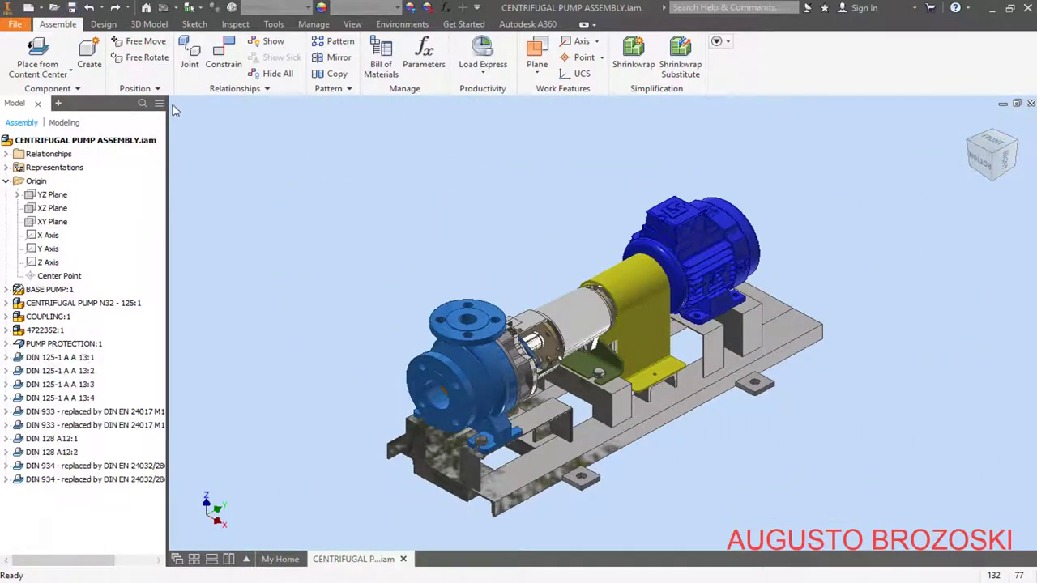
Start a component pattern with the bolt, both flat washers, spring washer and nut on the blue pump foot
scroll(490, 494, down, 5)
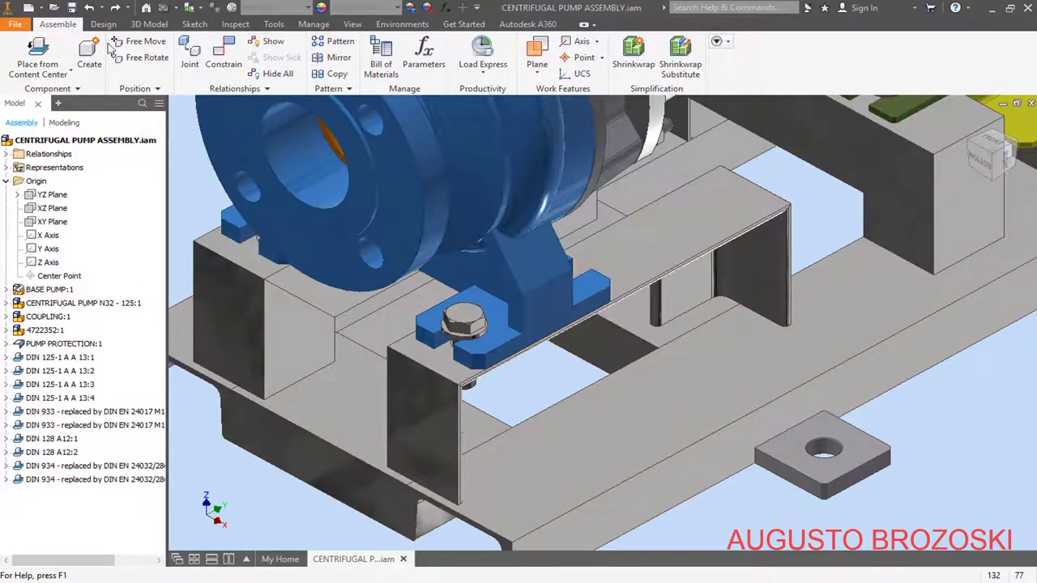
click(339, 42)
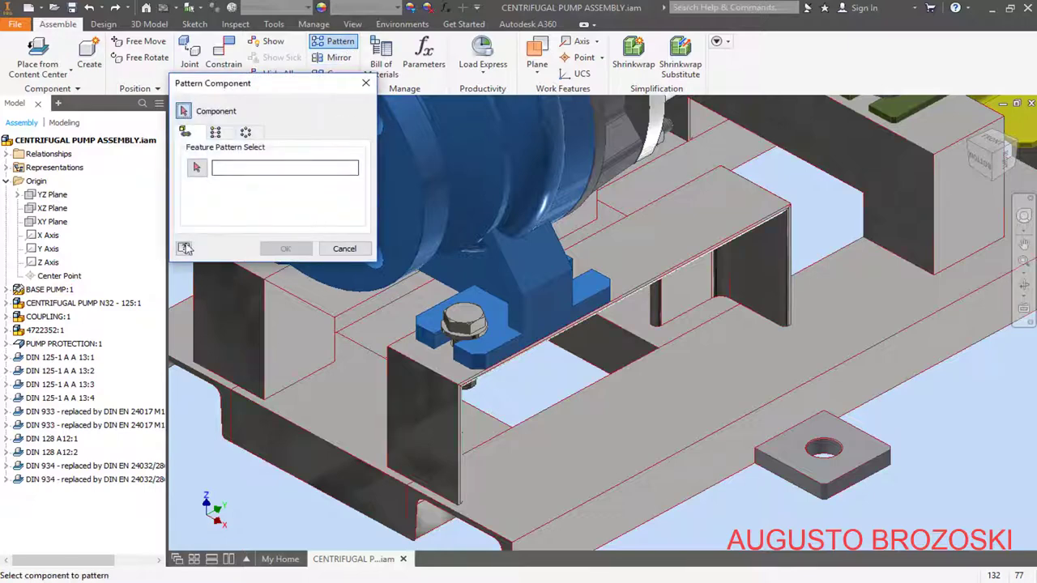
scroll(473, 339, up, 2)
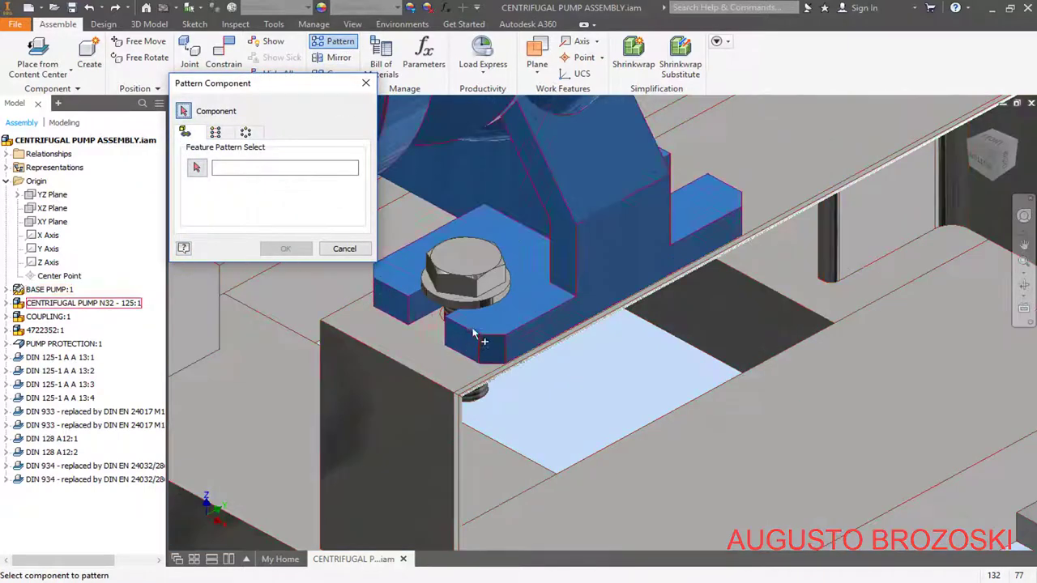
click(482, 292)
click(452, 306)
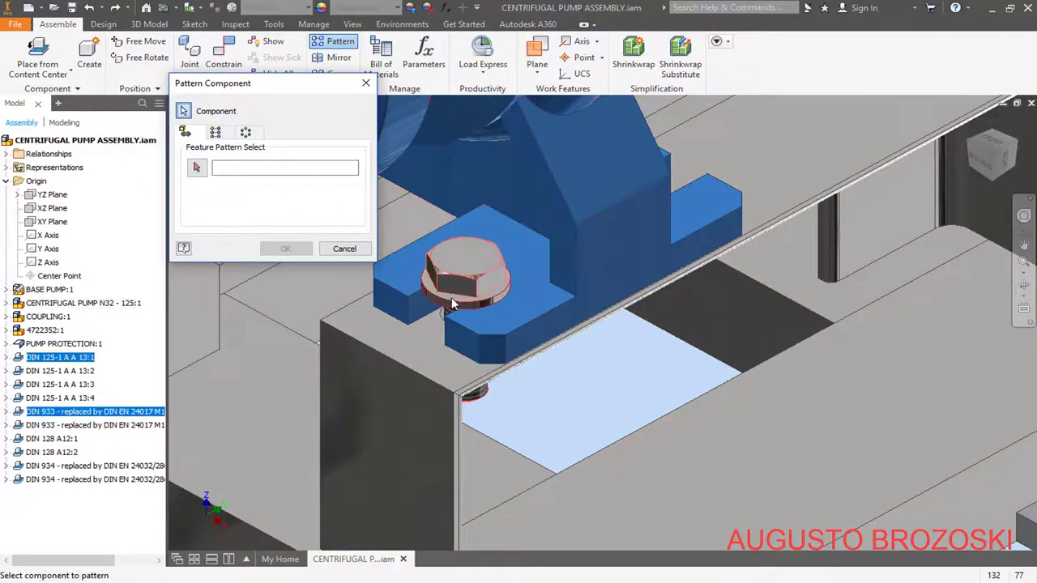
click(1007, 166)
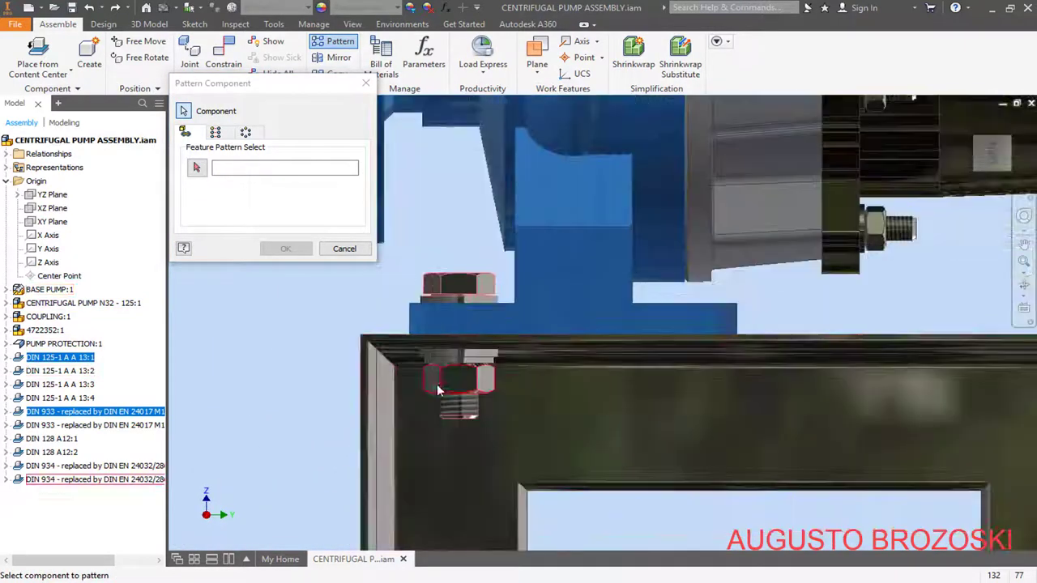
scroll(437, 393, up, 2)
click(516, 328)
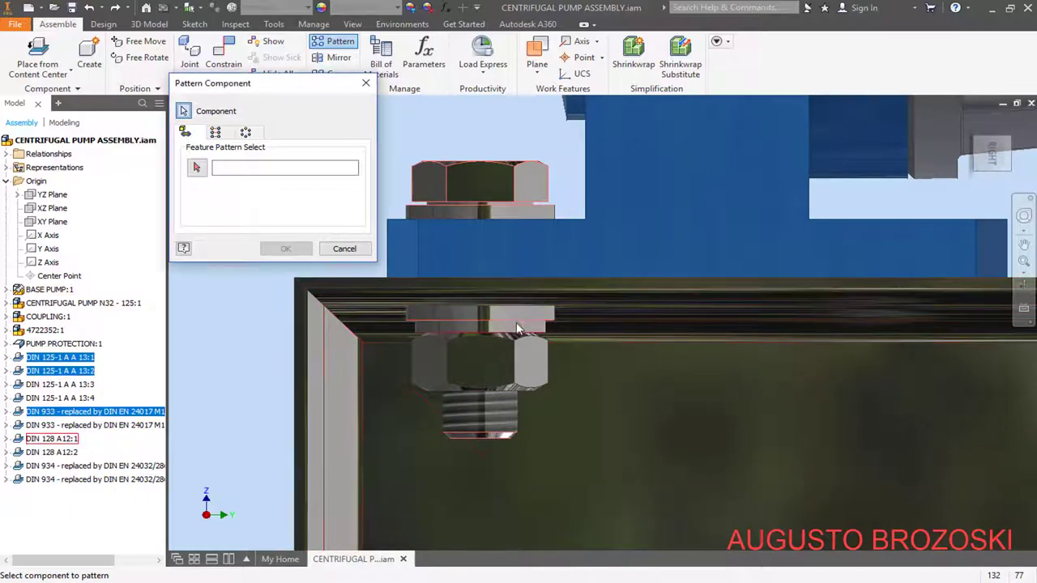
click(519, 335)
click(532, 352)
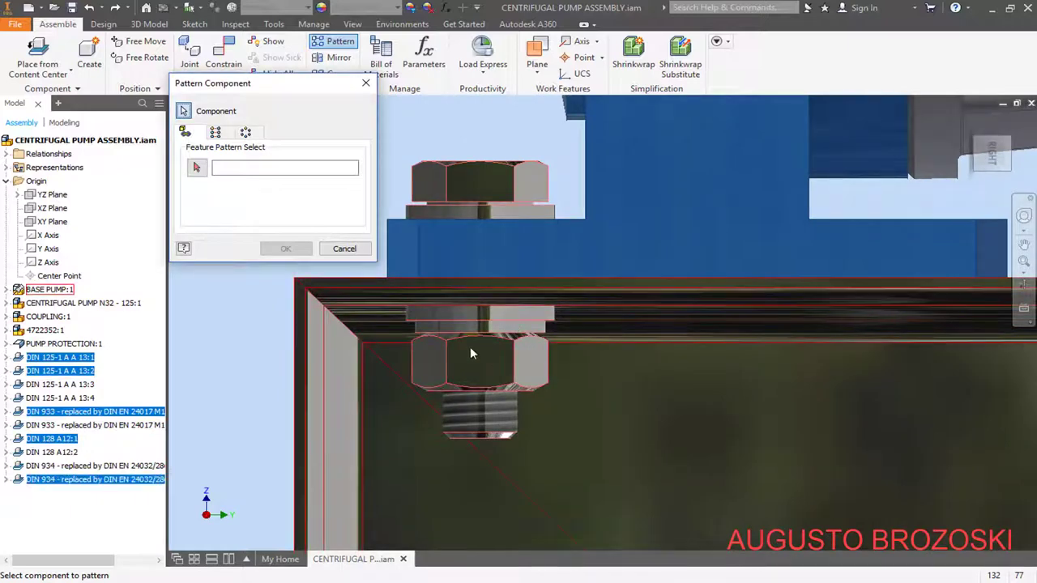
Make the pattern rectangular and consult the base's hole spacings in the Adobe Acrobat Reader drawing before returning to the assembly
click(215, 132)
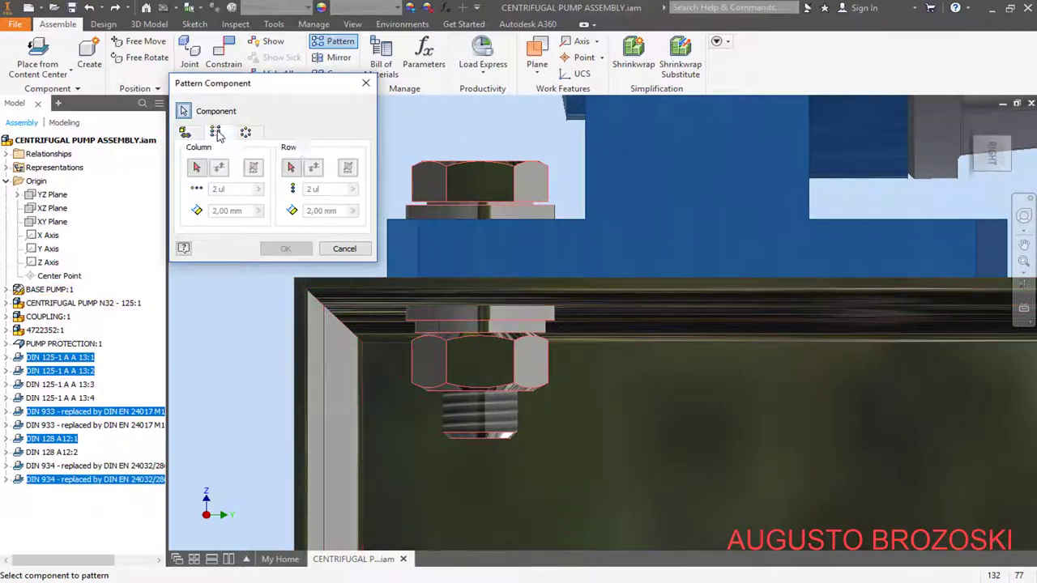
key(F4)
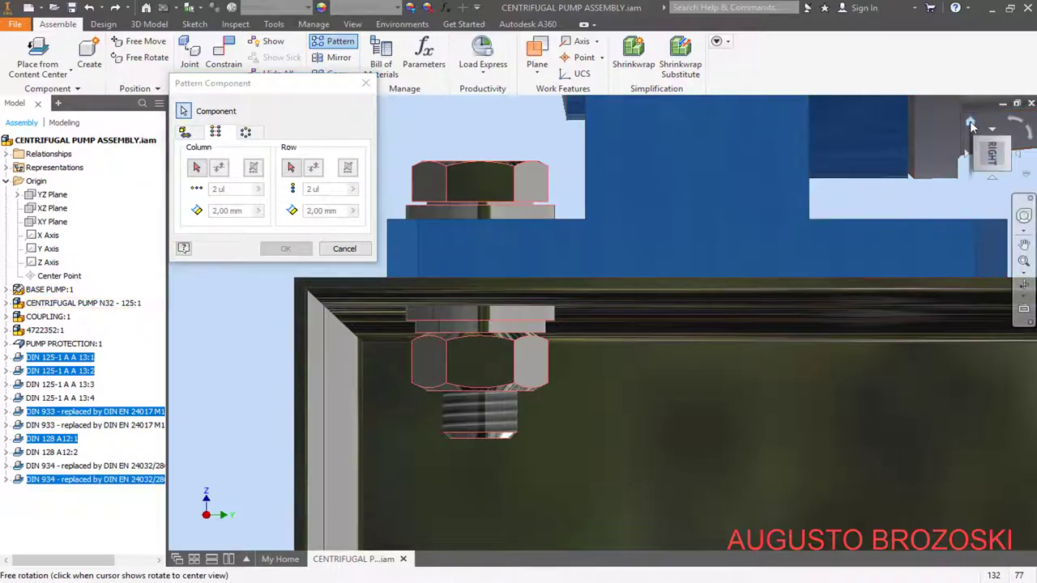
key(F6)
scroll(443, 462, up, 5)
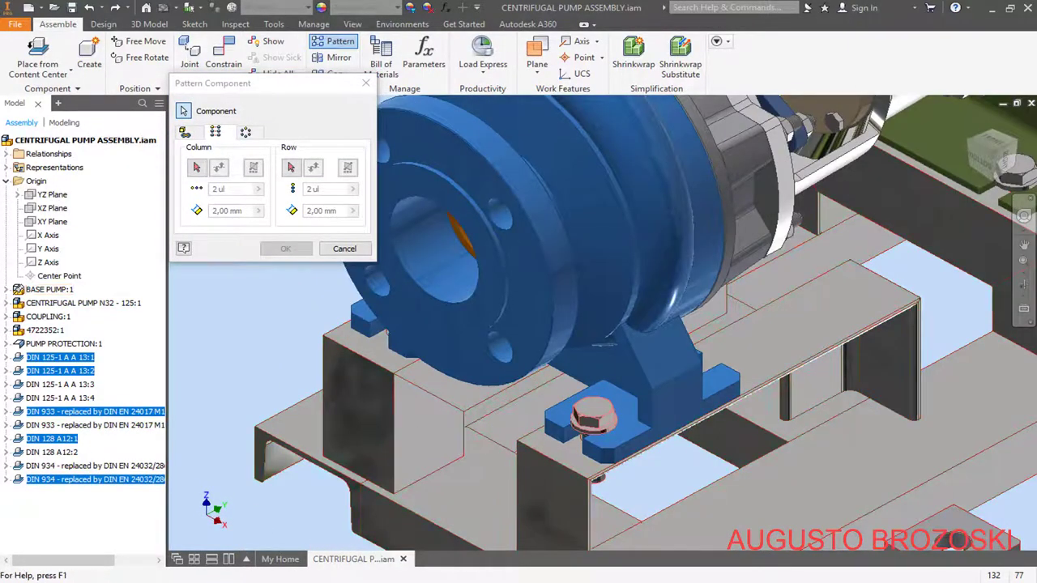
key(alt+Tab)
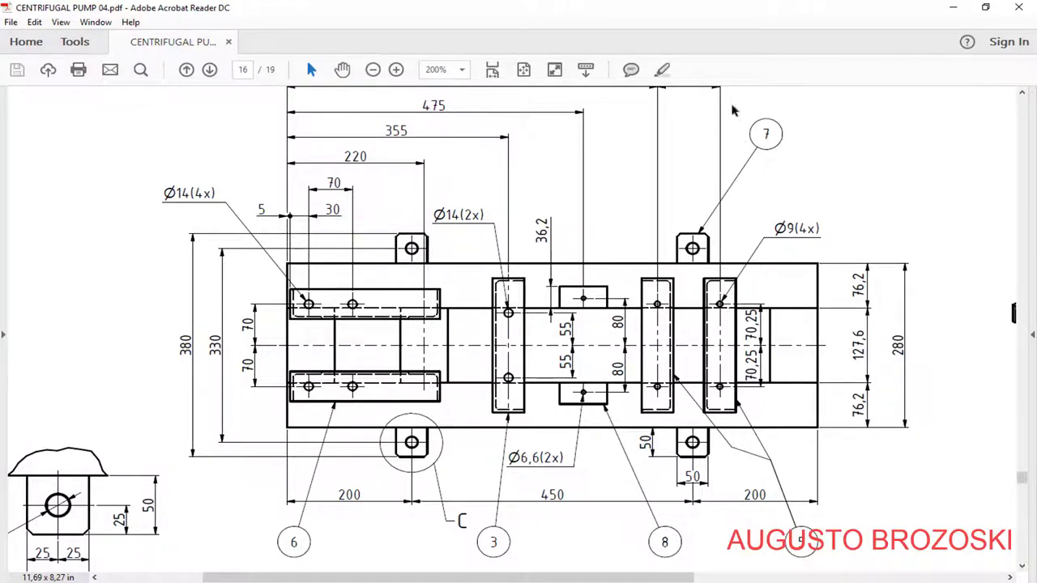
click(953, 9)
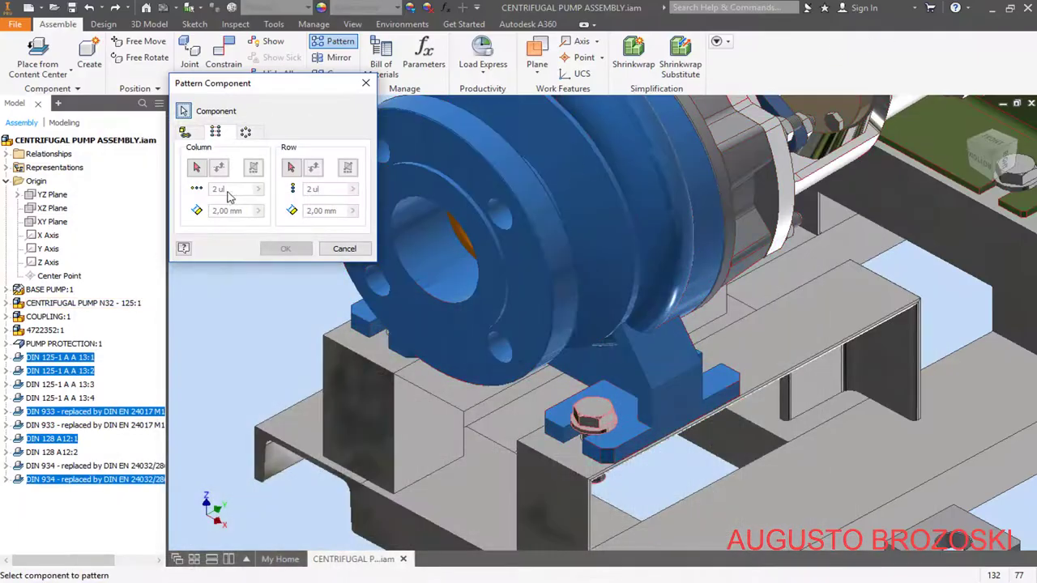
Define the pattern's column along the X axis in the flipped direction, with 2 instances spaced 140 mm apart
click(197, 168)
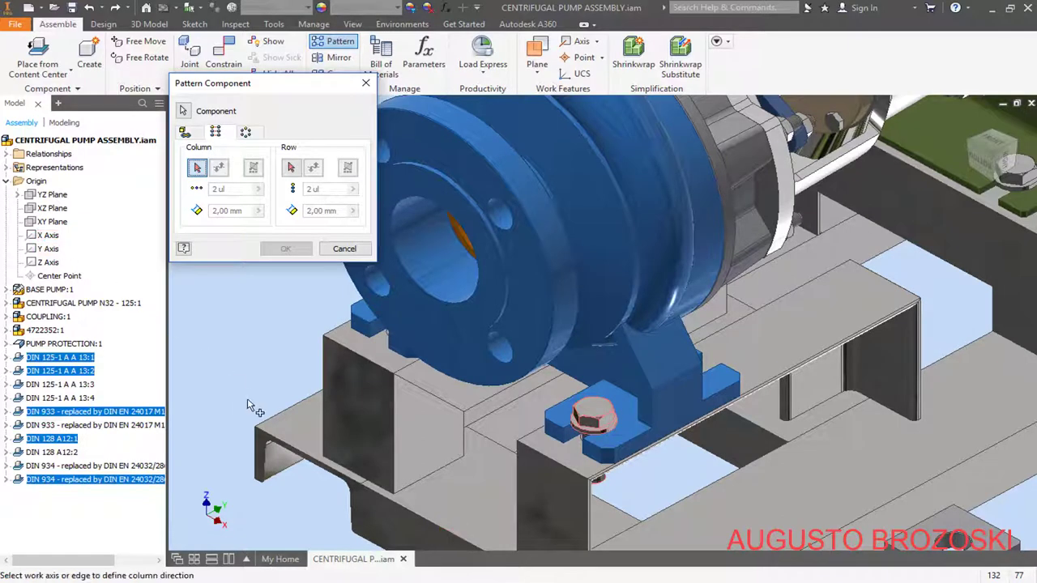
key(F2)
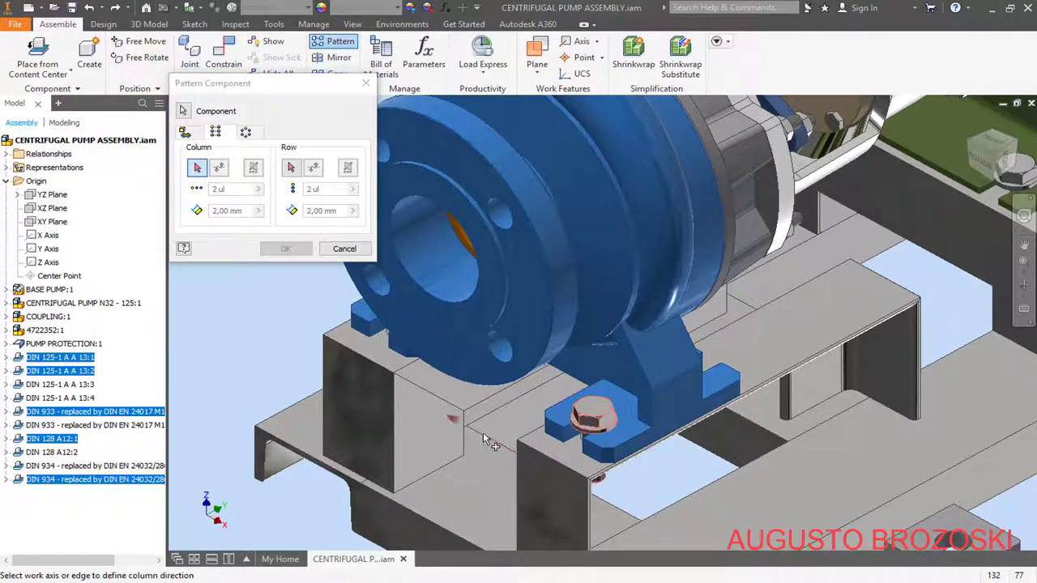
drag(476, 437, 477, 381)
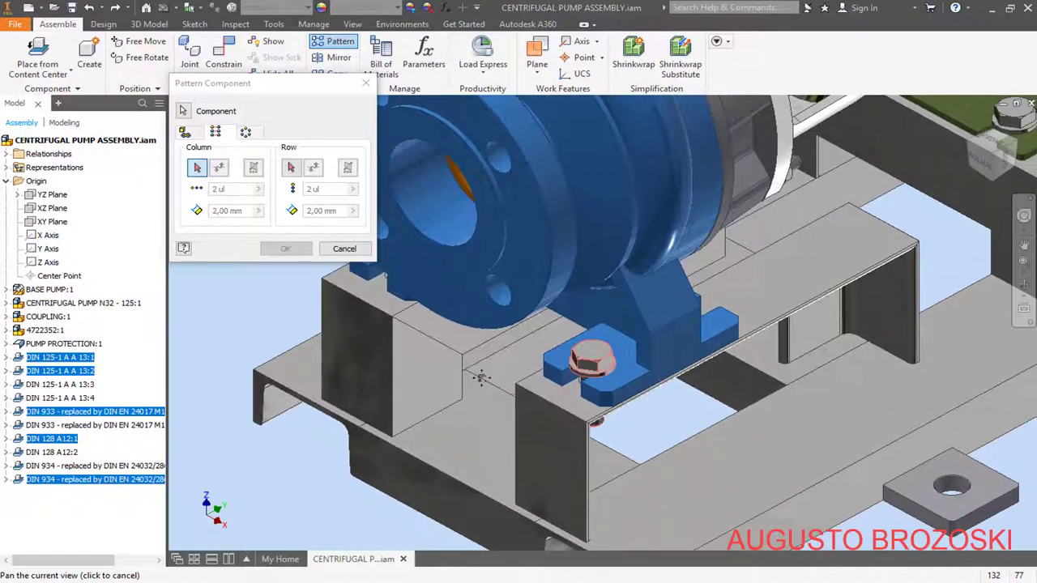
click(50, 235)
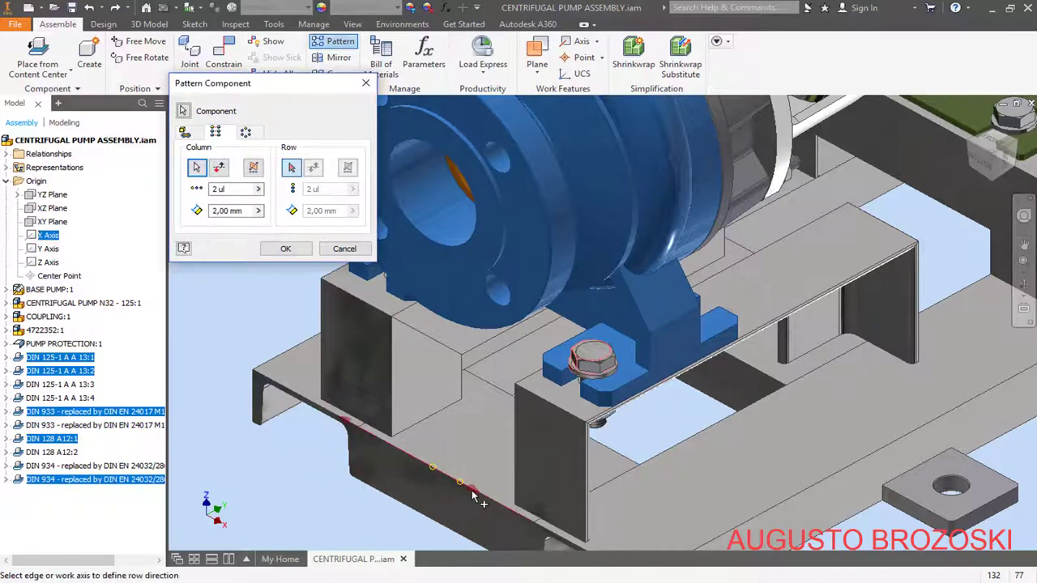
click(218, 167)
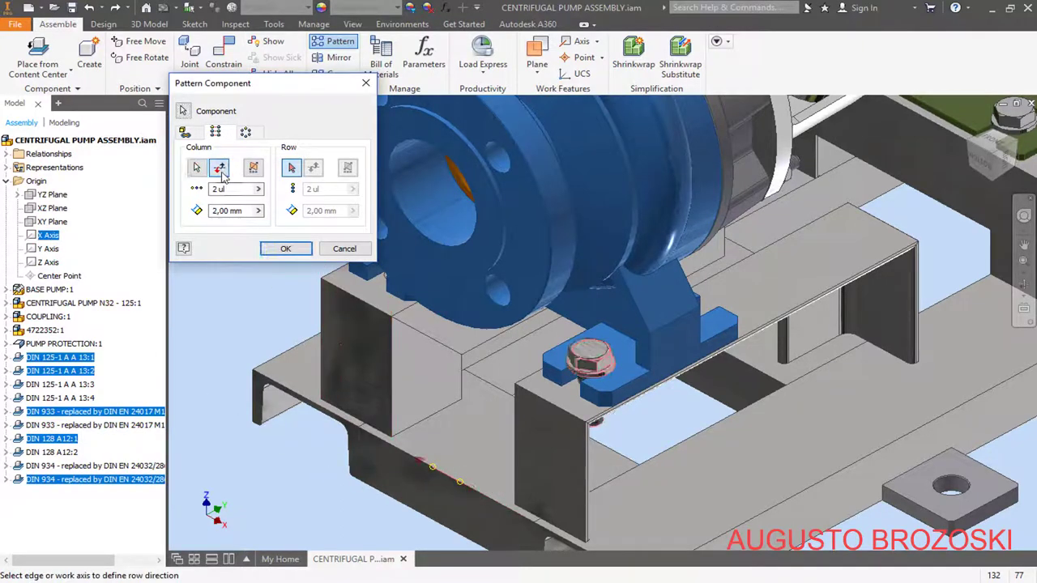
double_click(216, 210)
text(1)
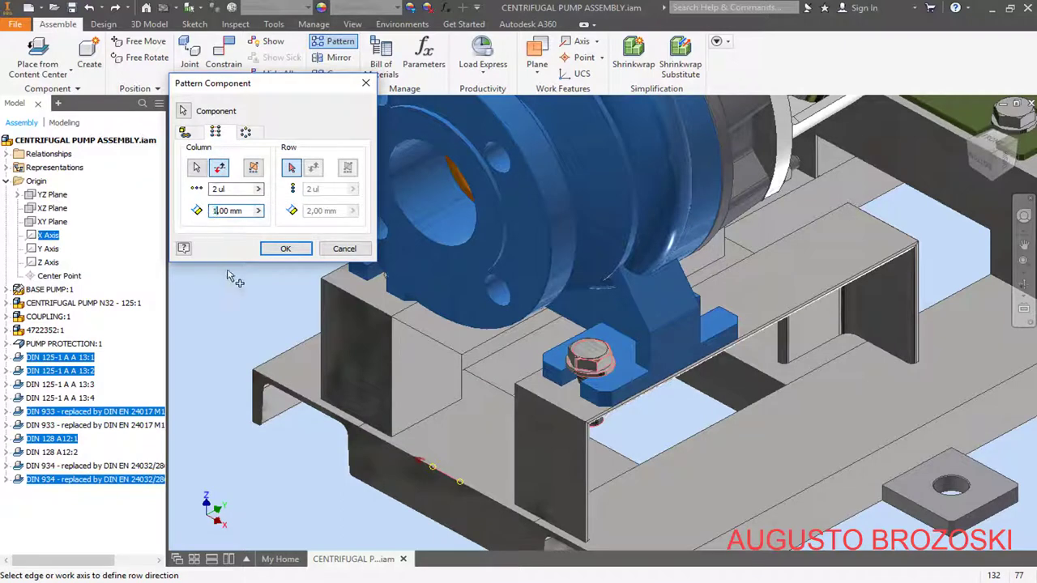
text(40)
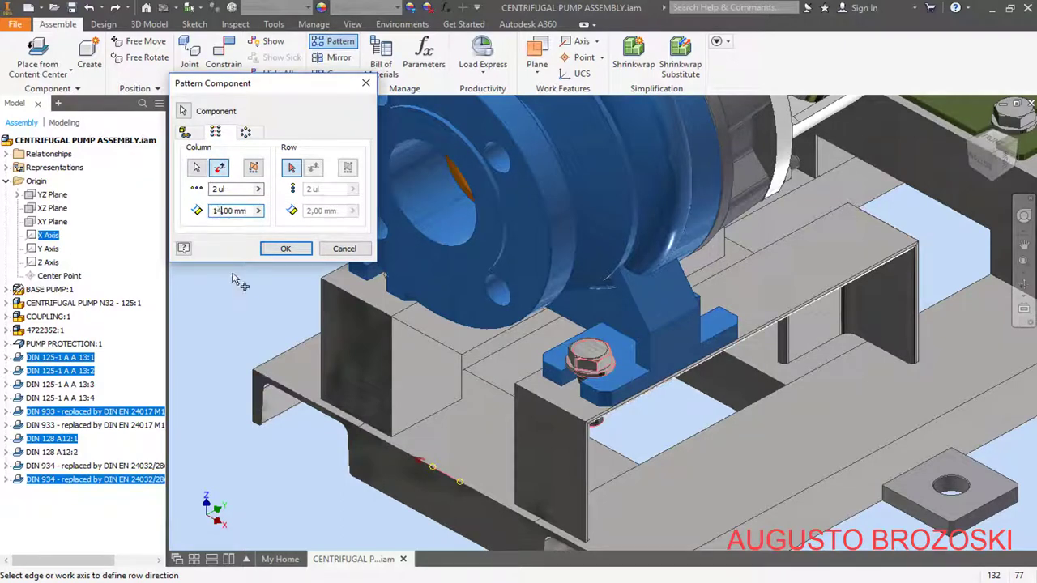
click(247, 192)
middle_drag(499, 343, 497, 261)
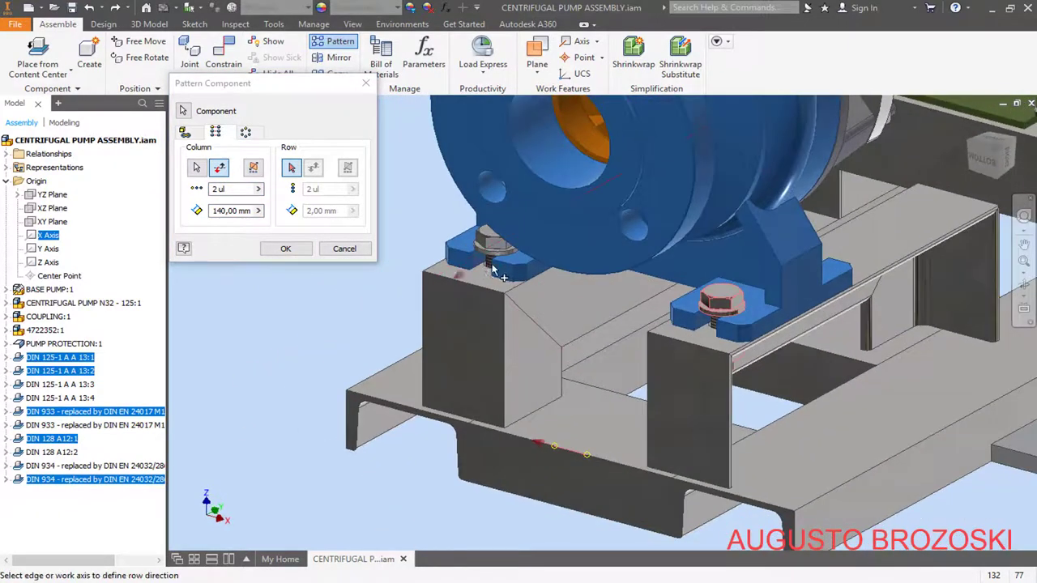
Define the pattern's row along the Y axis with 2 instances spaced 70 mm apart and create the pattern
click(292, 168)
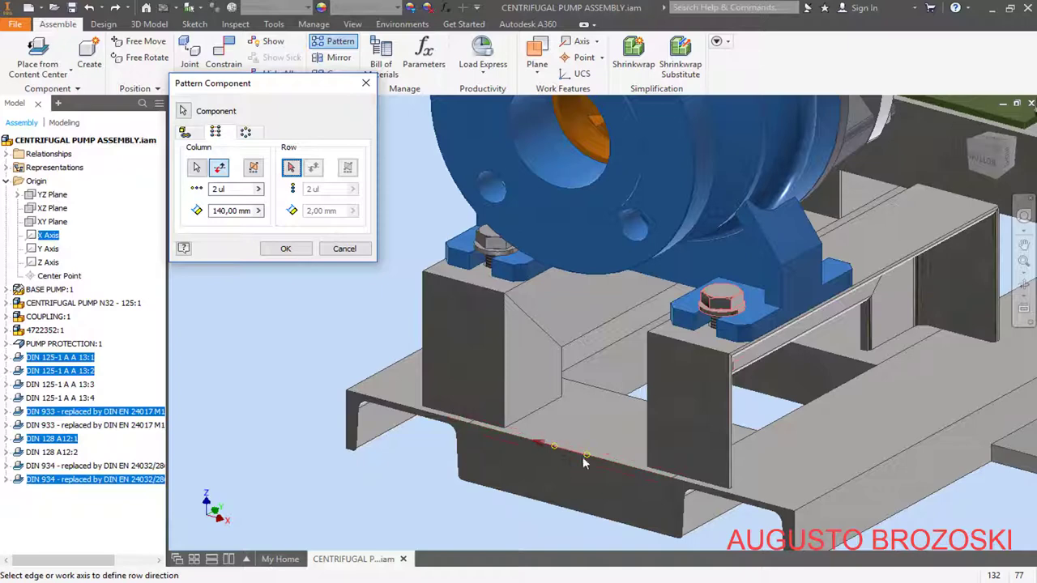
click(48, 249)
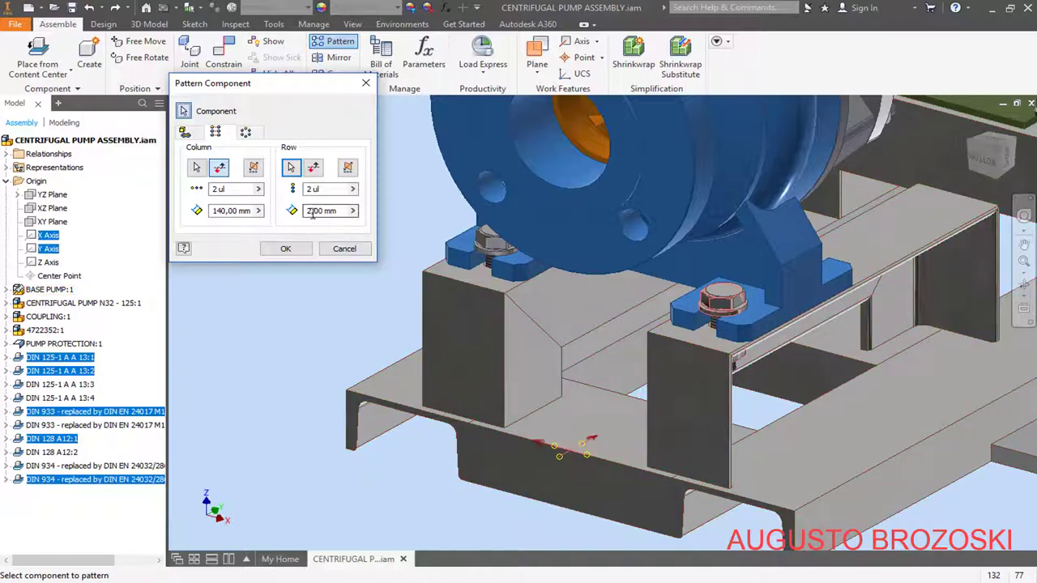
double_click(311, 211)
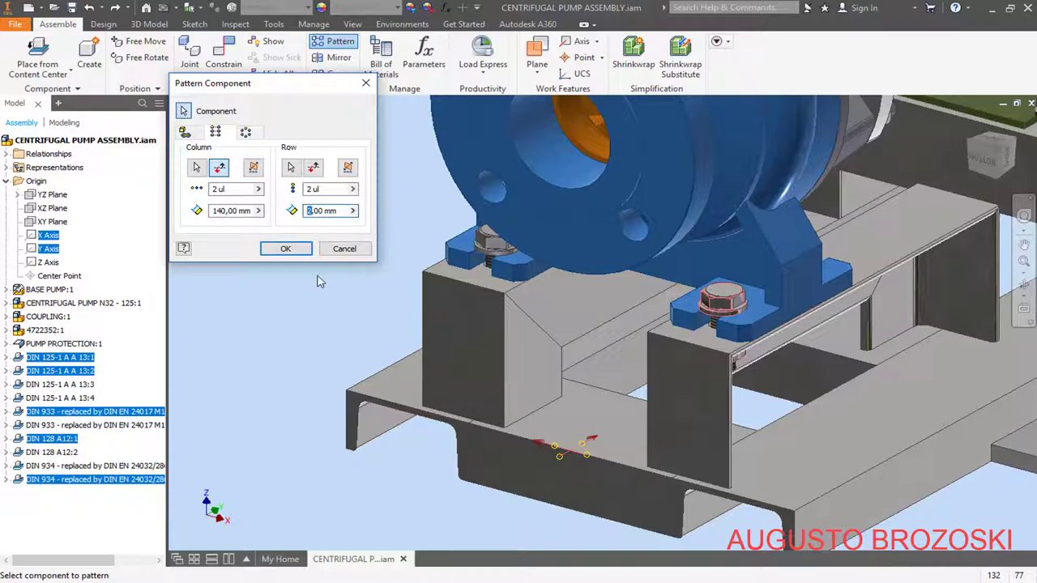
text(70)
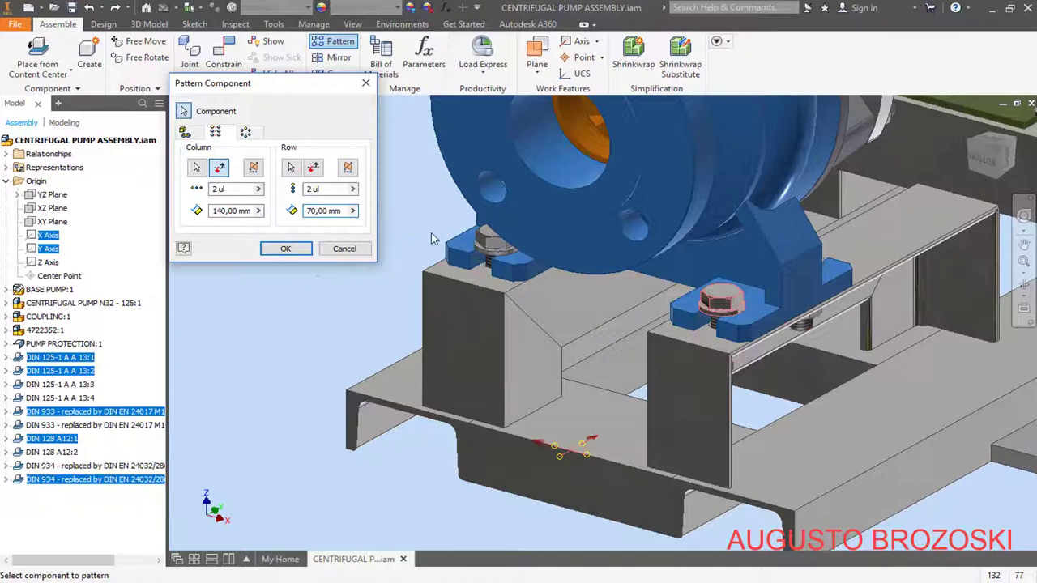
click(340, 191)
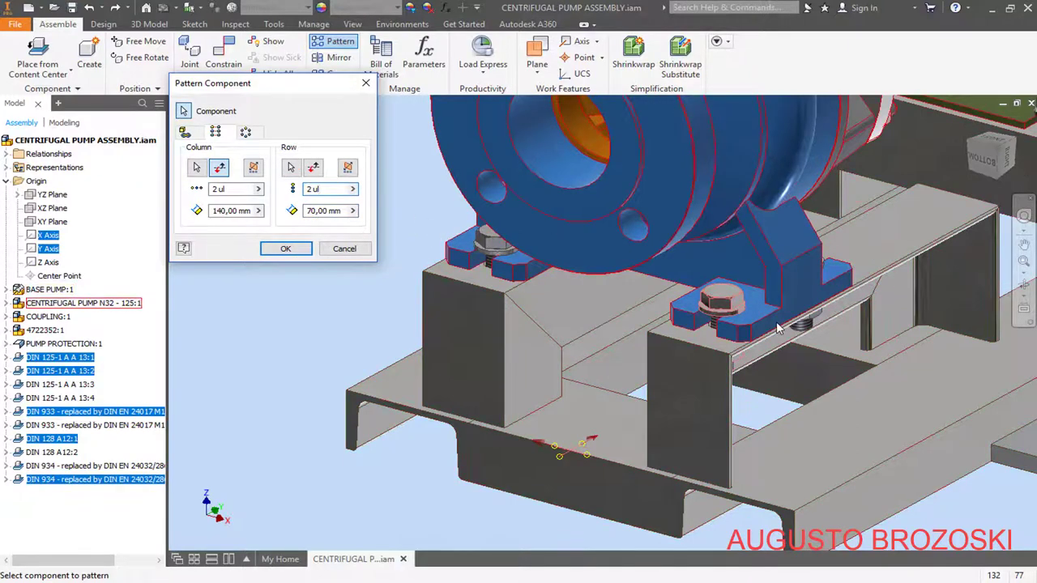
shift+middle_drag(780, 320, 392, 285)
click(284, 248)
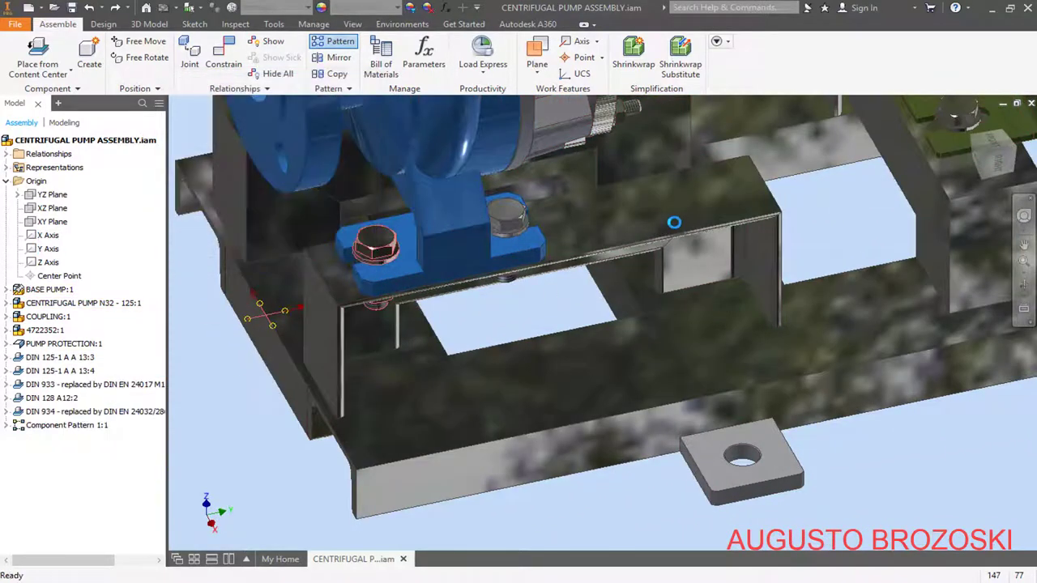
Start another component pattern with the bolt and upper flat washer on the green bracket
scroll(770, 212, down, 3)
scroll(778, 231, down, 2)
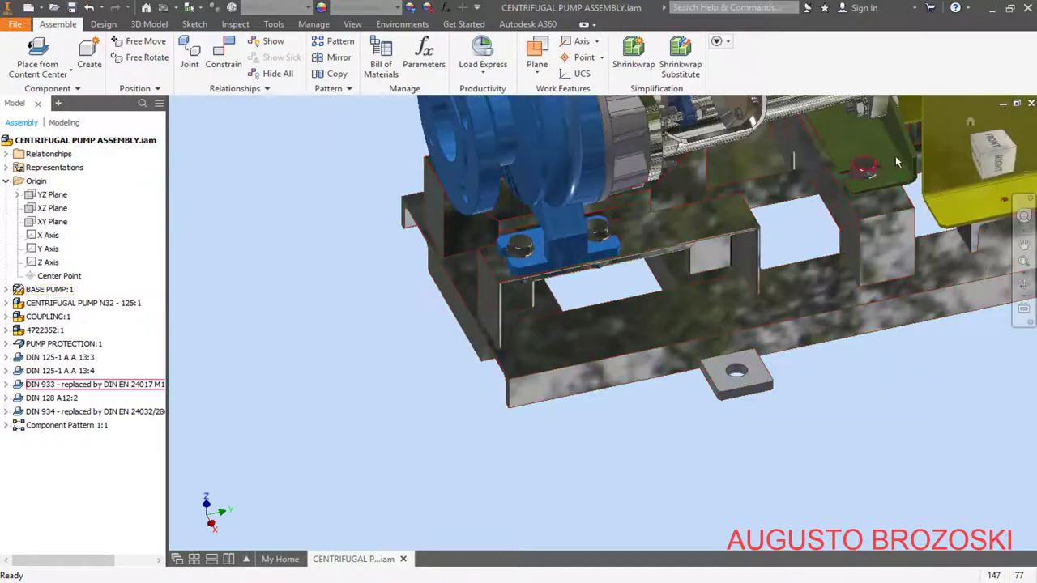
scroll(860, 179, up, 5)
scroll(860, 180, up, 4)
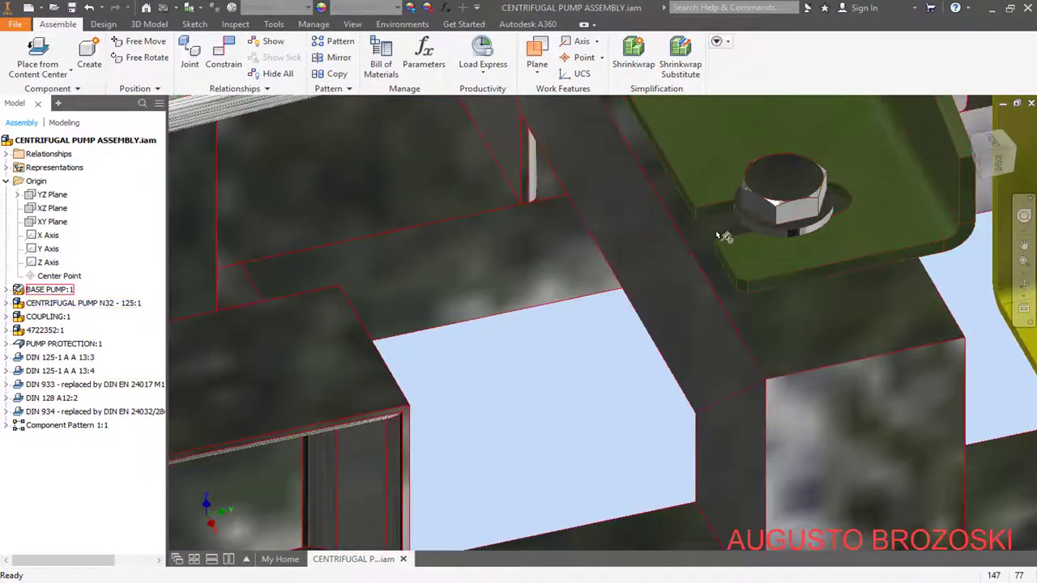
click(334, 44)
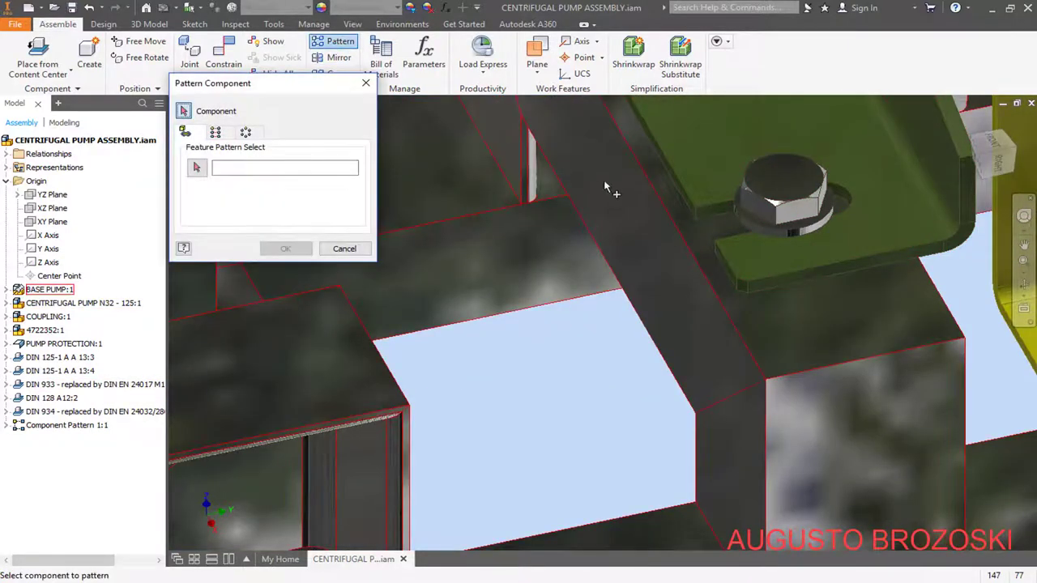
click(785, 202)
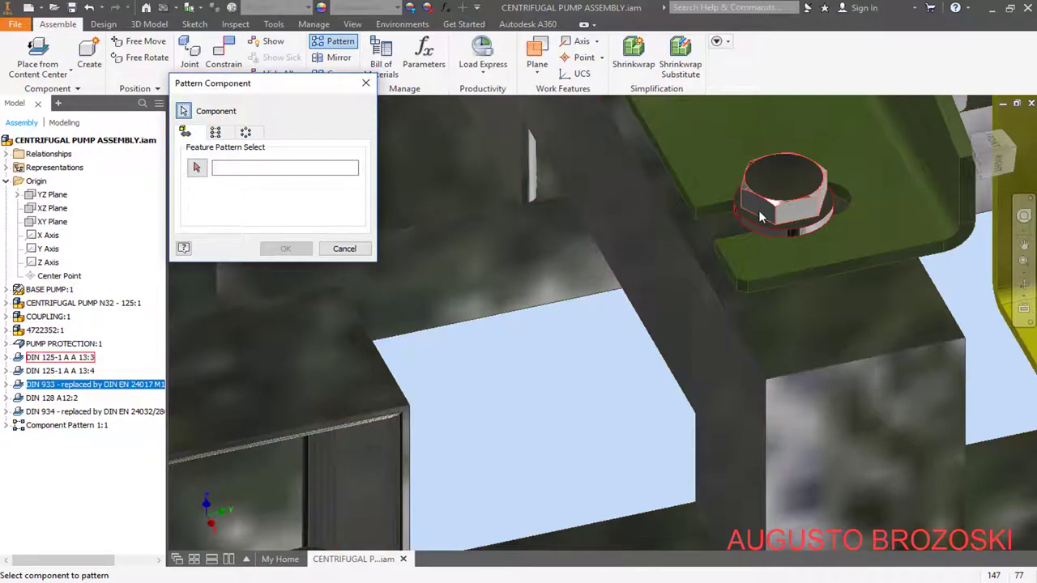
click(759, 225)
Add the lower flat washer, spring washer and nut beneath the green bracket to the pattern's components
scroll(626, 277, down, 4)
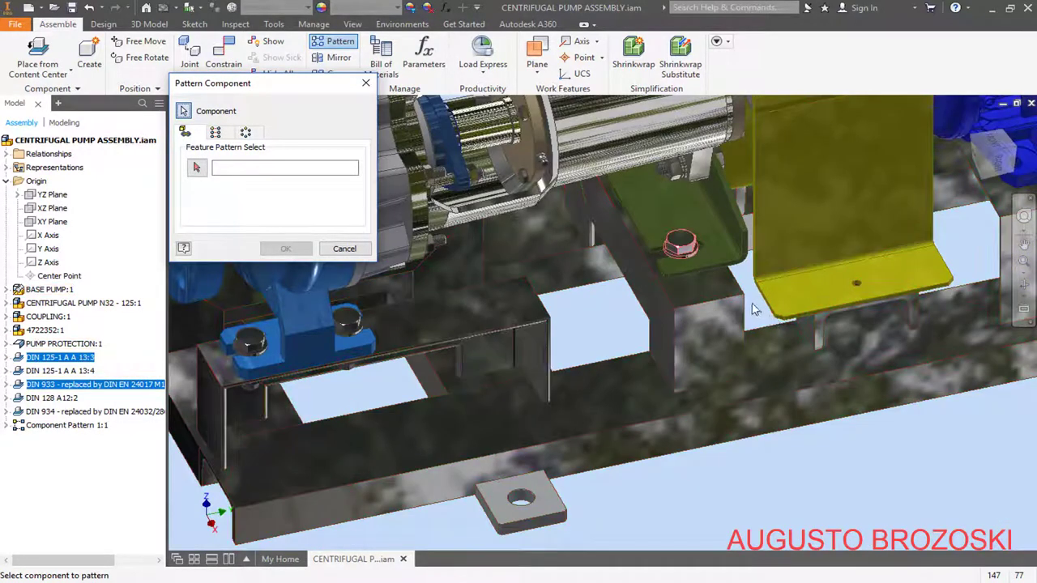
shift+middle_drag(753, 309, 689, 296)
scroll(628, 227, up, 10)
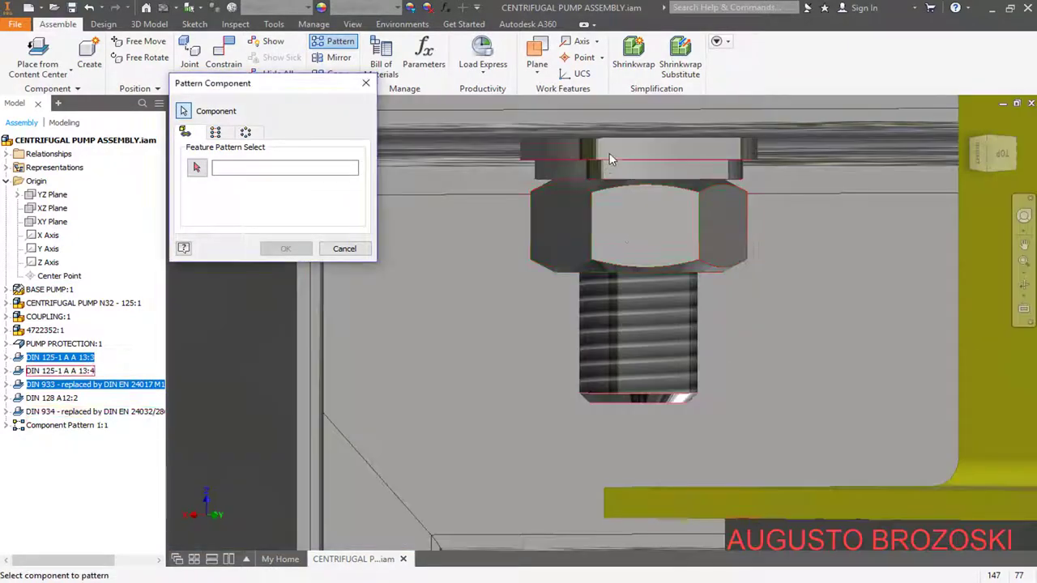
click(618, 151)
click(613, 168)
click(611, 220)
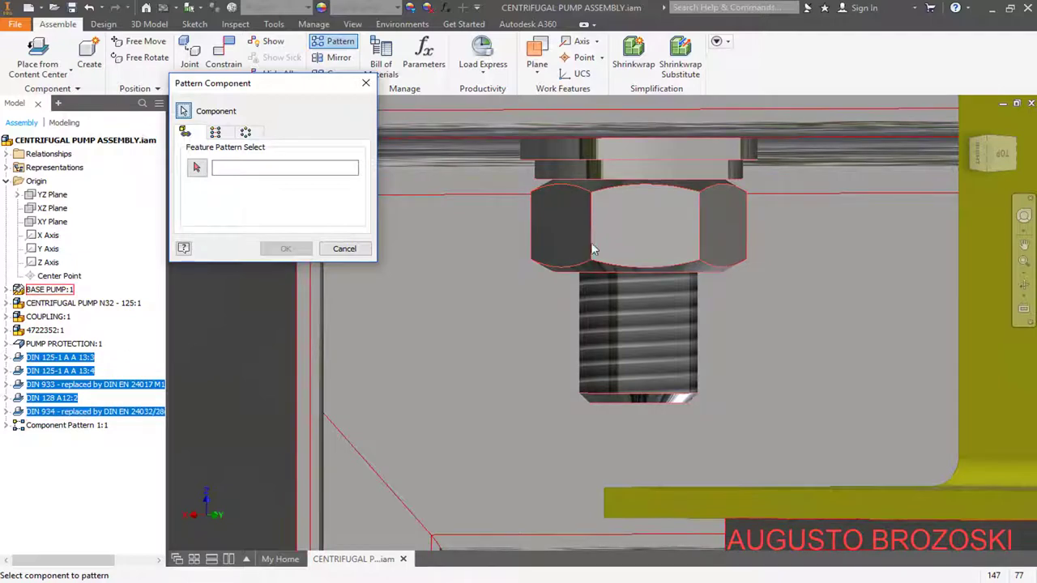
scroll(590, 282, down, 10)
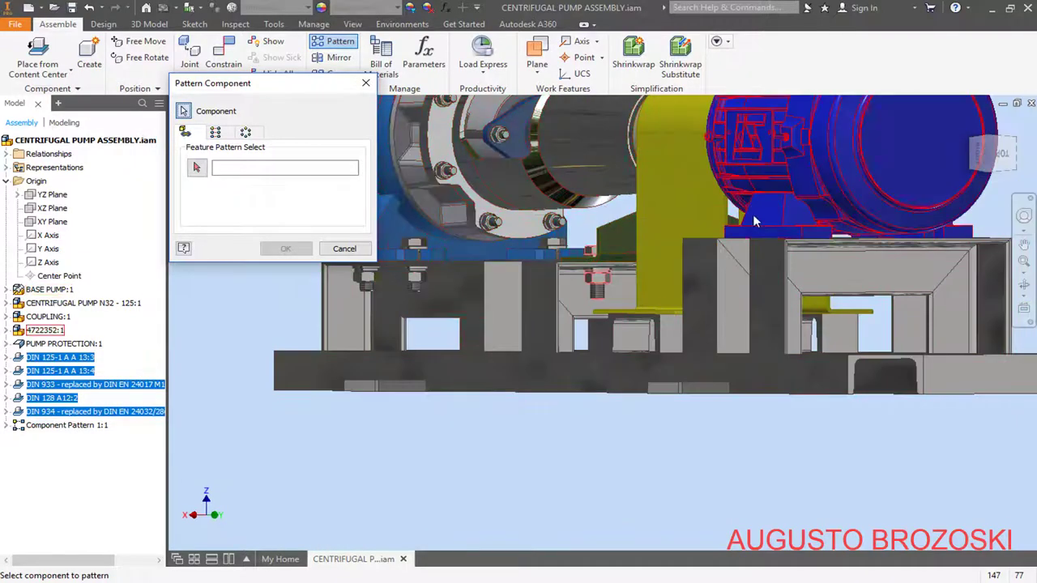
shift+middle_drag(611, 255, 729, 257)
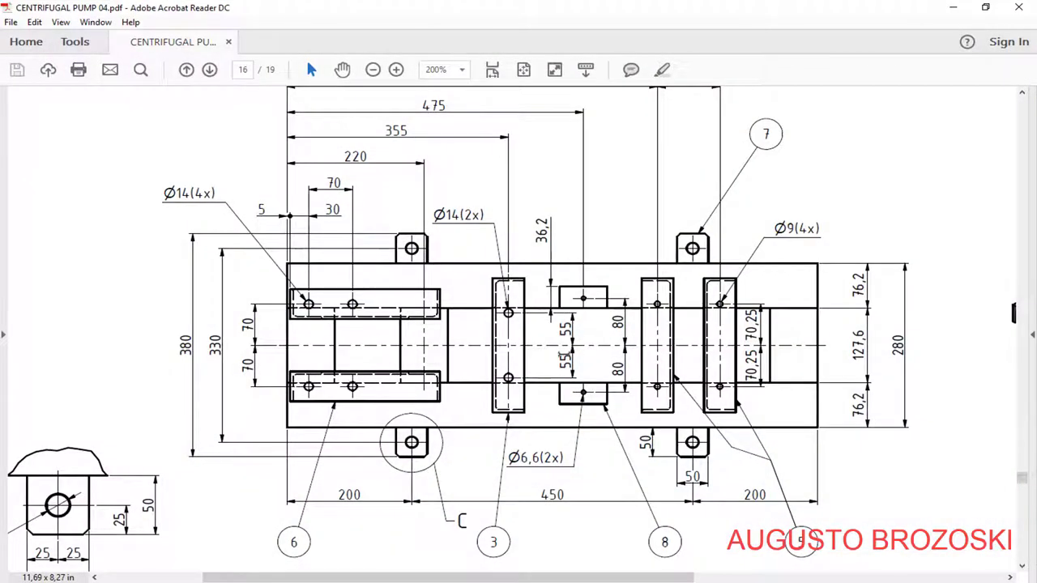
Return to the assembly and define a rectangular pattern column along the X axis in the flipped direction
click(956, 6)
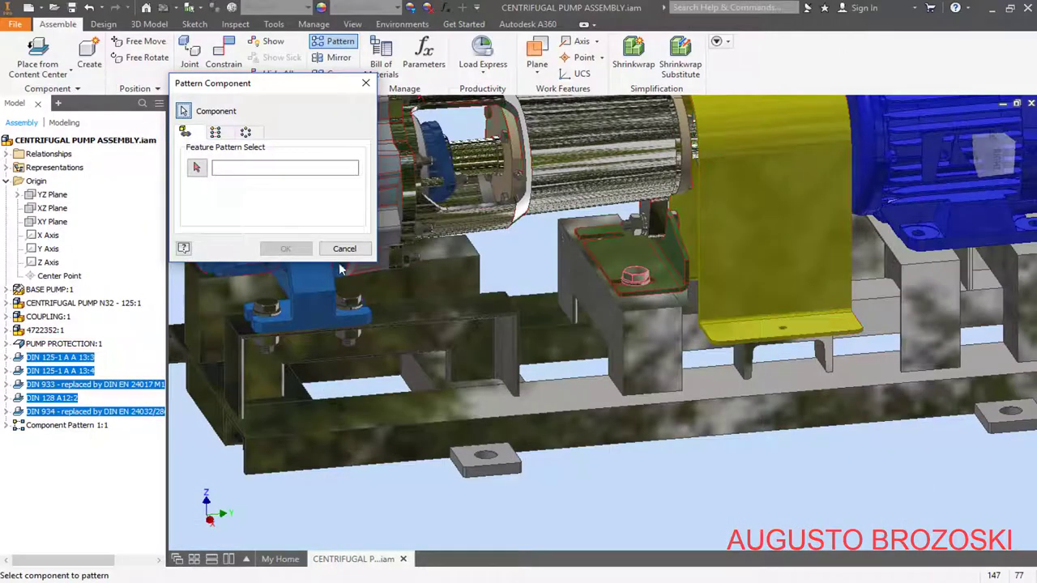
click(215, 132)
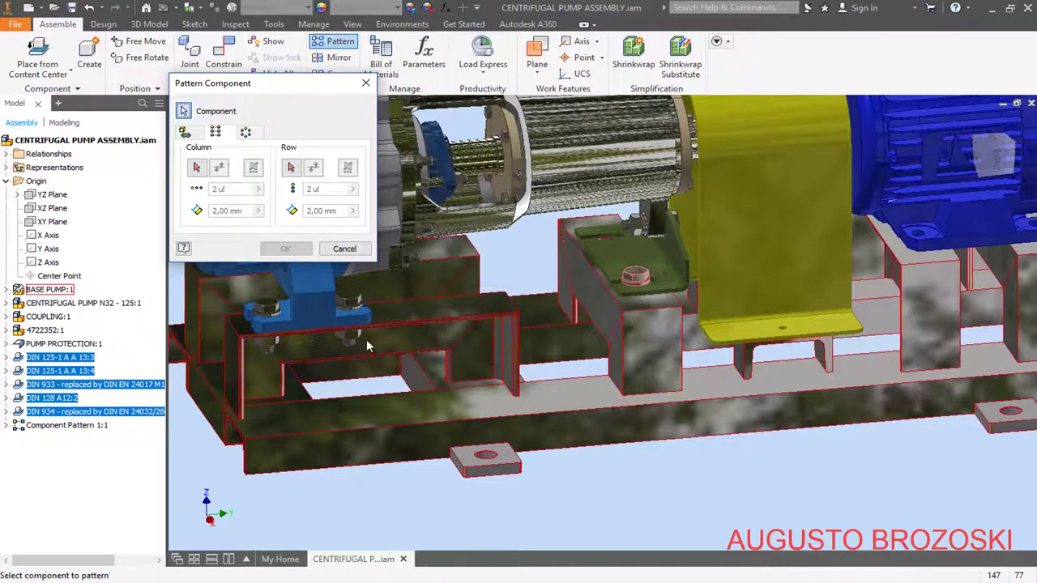
key(Home)
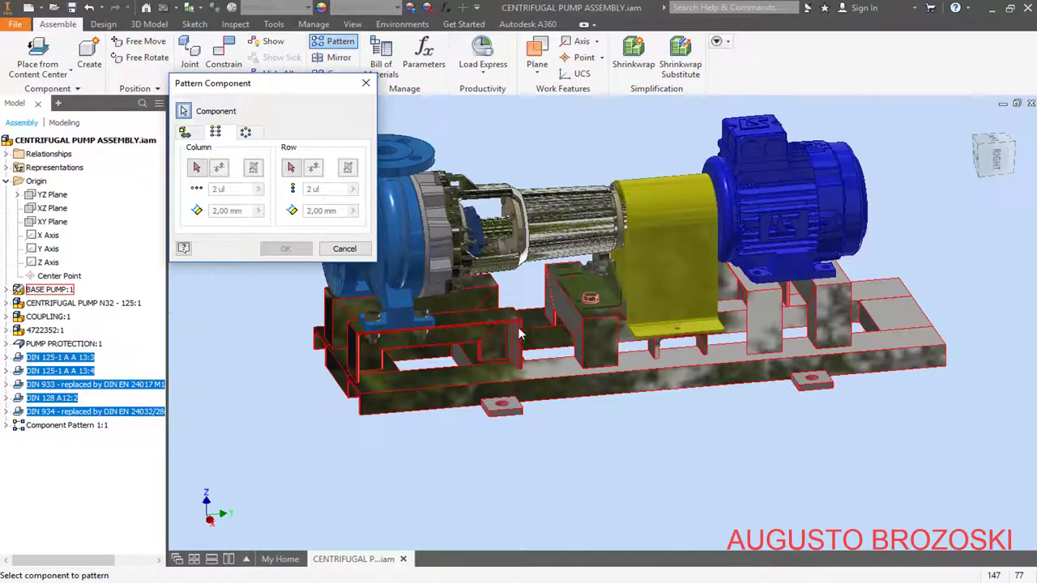
click(196, 168)
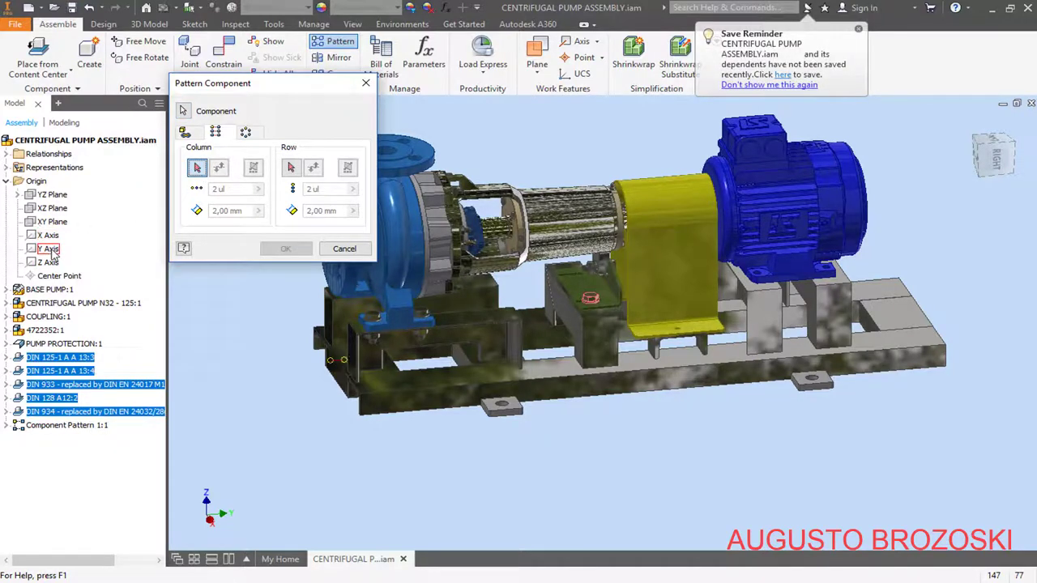
click(49, 235)
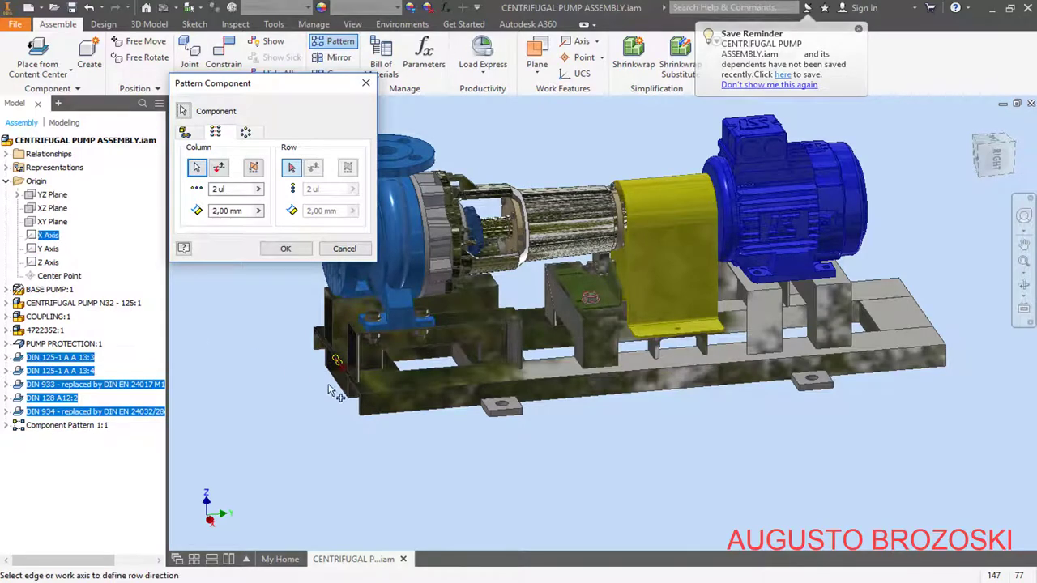
shift+middle_drag(372, 381, 302, 297)
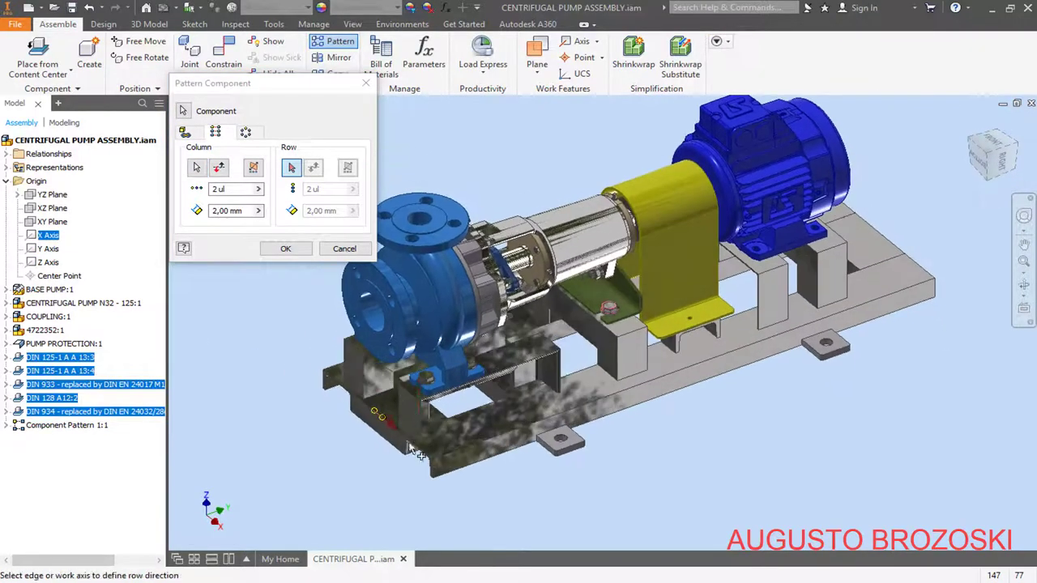
click(221, 169)
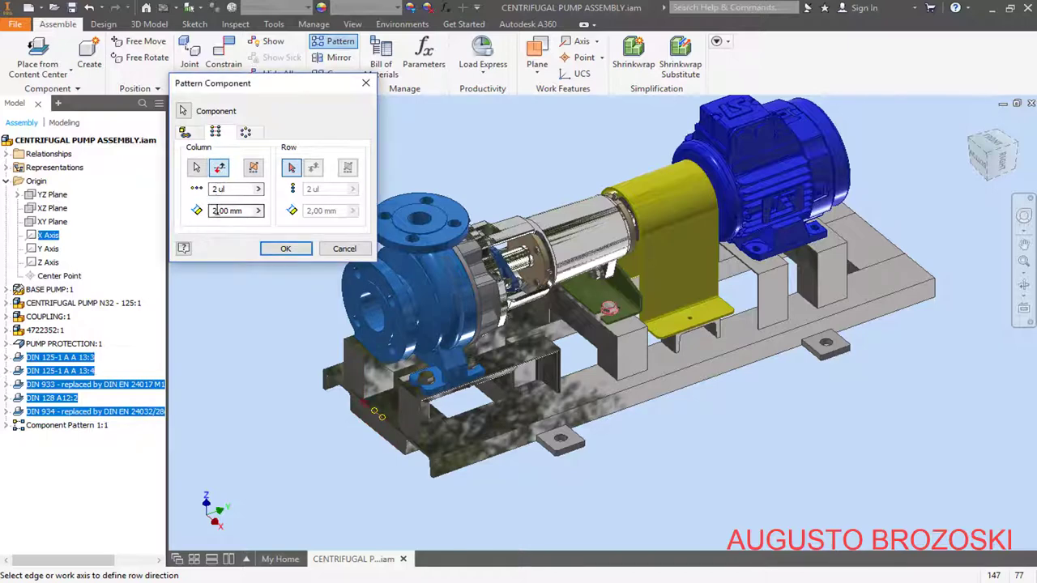
Set the column spacing to 110 mm with 2 instances and create the pattern of the green bracket's fasteners
double_click(216, 210)
text(110)
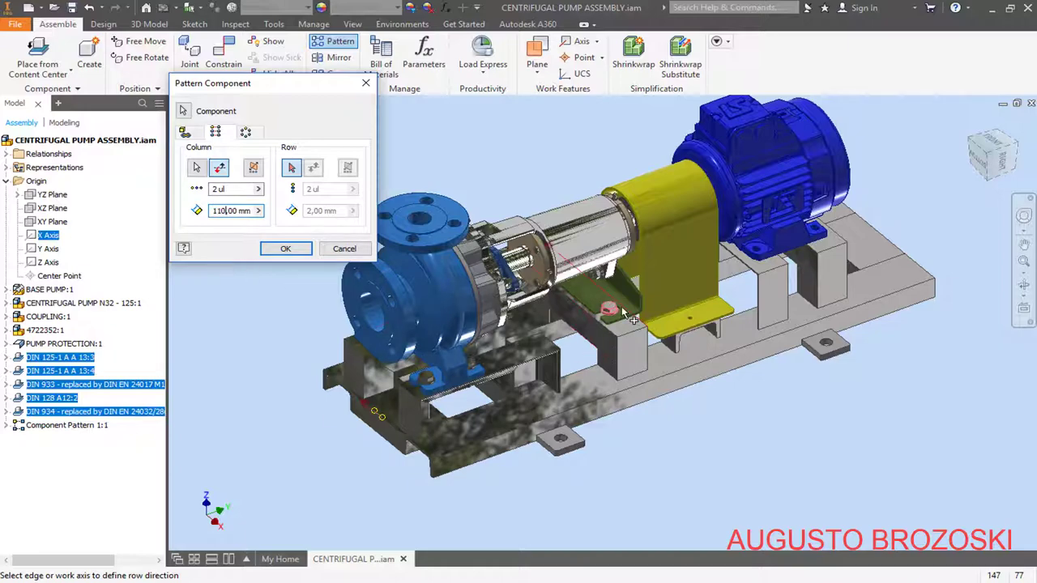
shift+middle_drag(569, 263, 567, 292)
scroll(567, 291, up, 5)
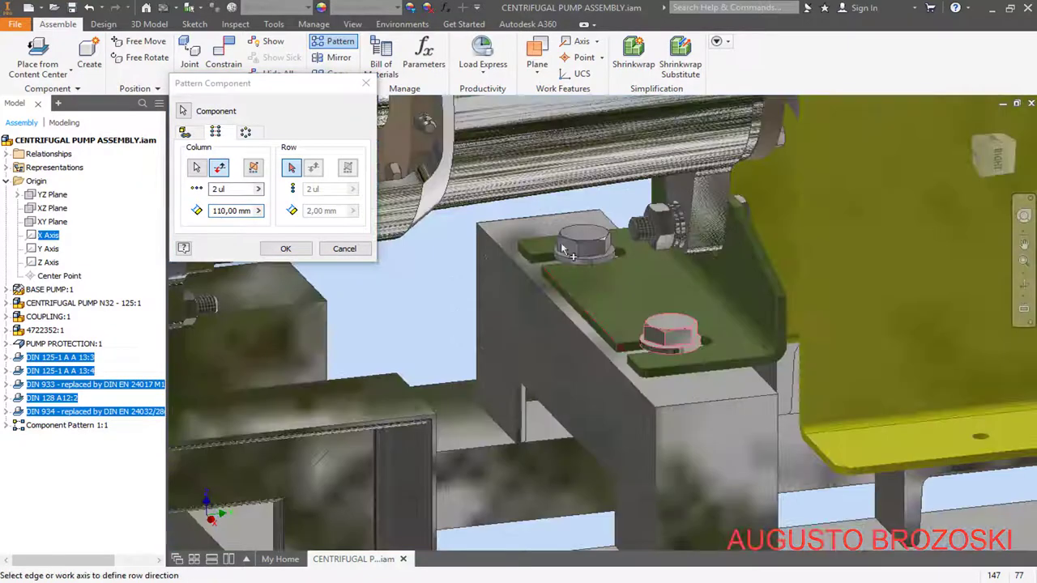
click(287, 249)
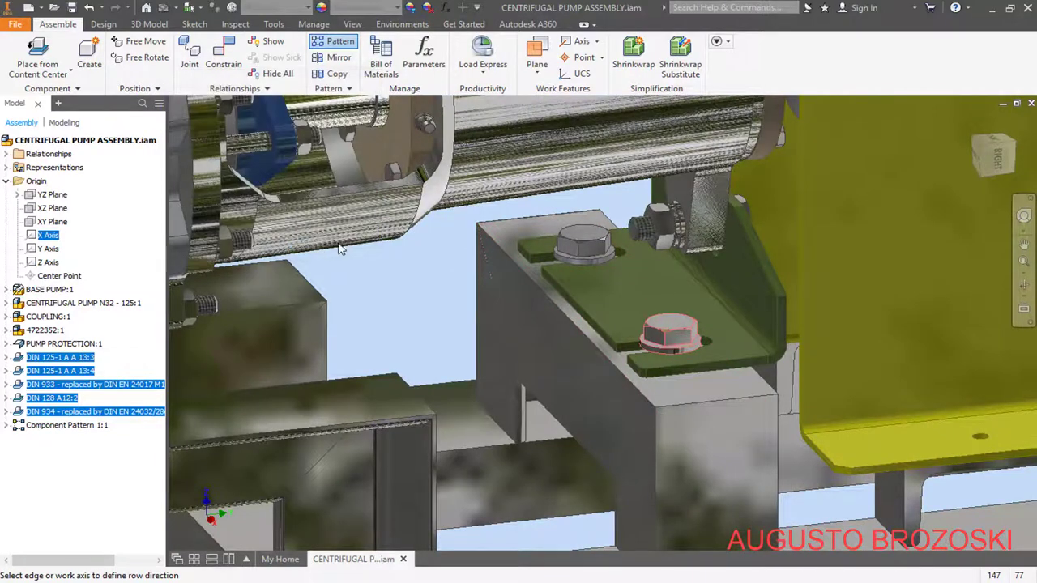
Inspect the patterned bolts, washers and nuts at the green bracket and under the pump feet, and restore an isometric view
scroll(509, 258, down, 5)
shift+middle_drag(509, 258, 485, 267)
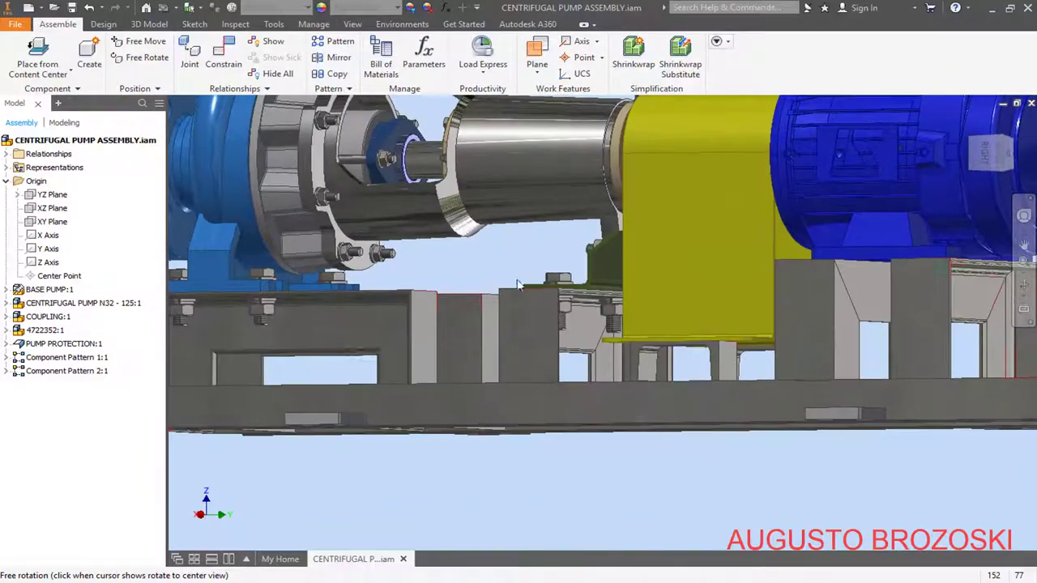
scroll(575, 316, up, 10)
scroll(760, 326, down, 5)
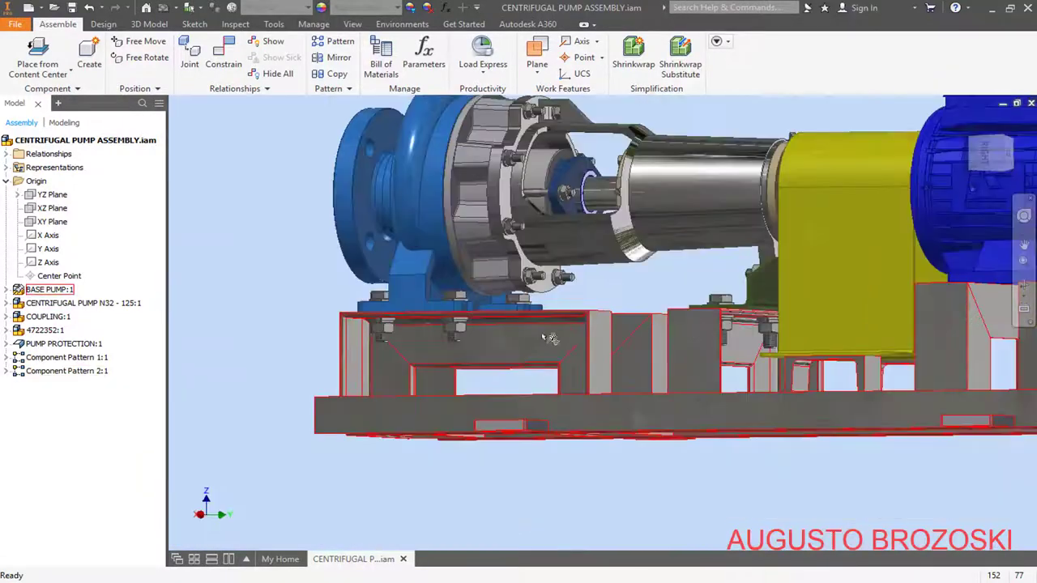
scroll(550, 337, up, 8)
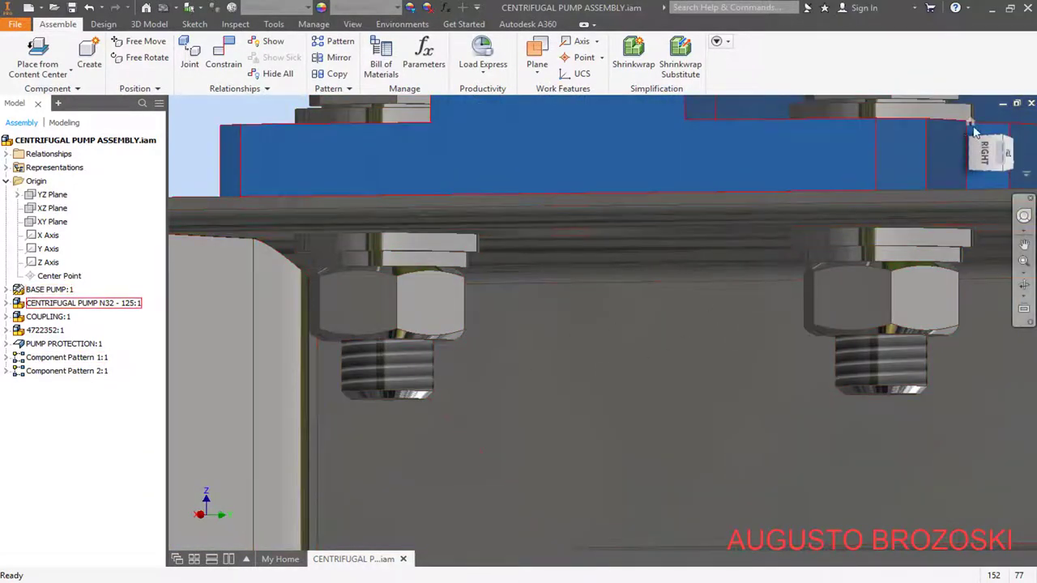
click(966, 134)
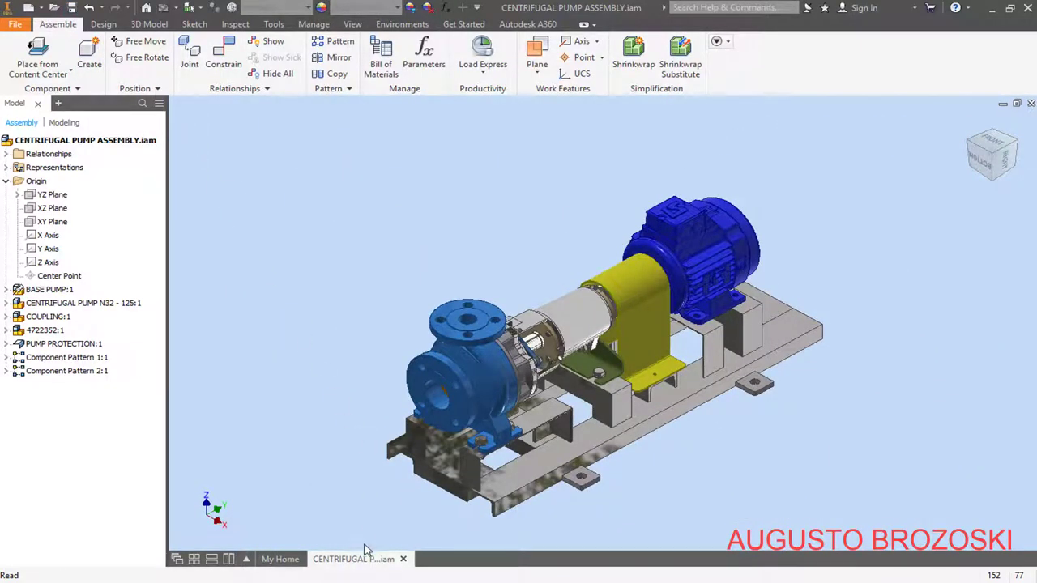
Check the next fasteners in the assembly drawing PDF's parts list and open the hex head bolts category in the Content Center
click(444, 526)
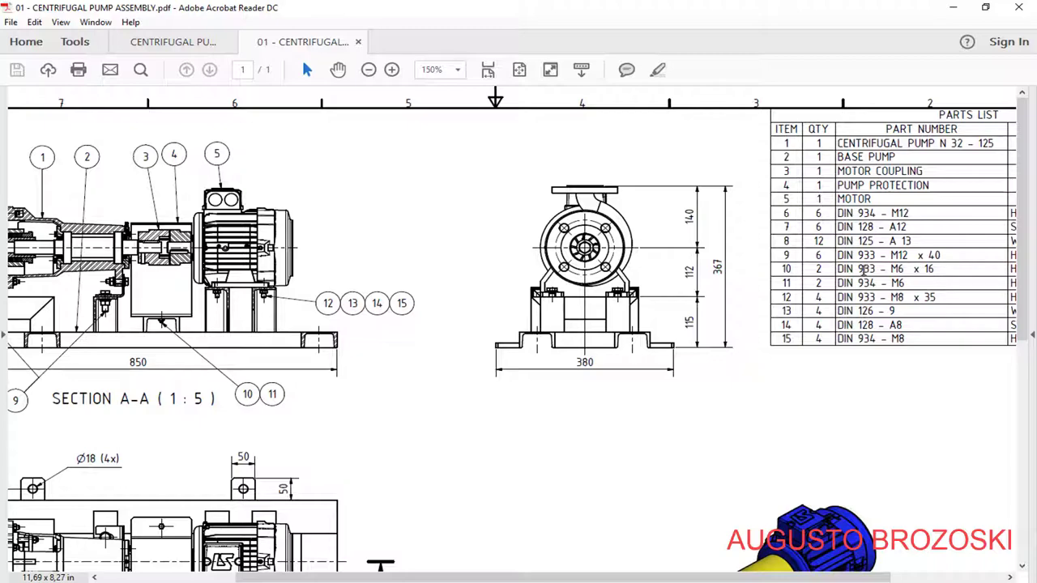
click(953, 7)
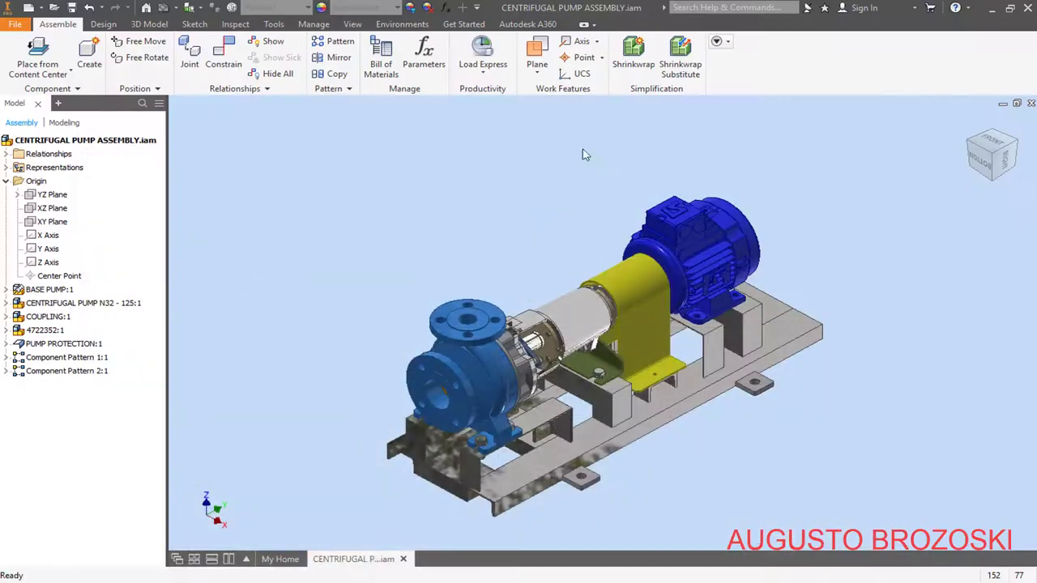
click(41, 51)
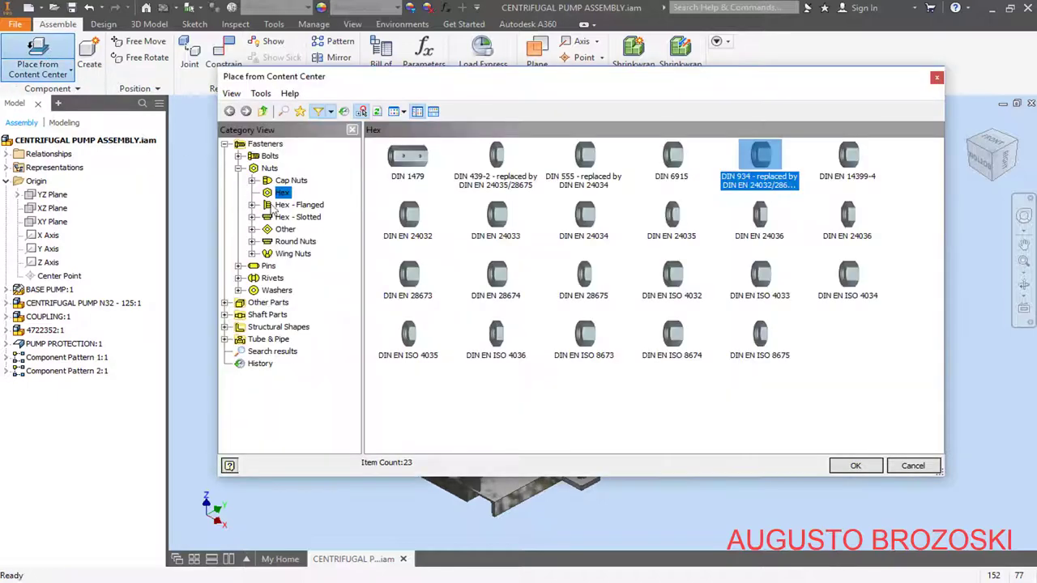
click(267, 156)
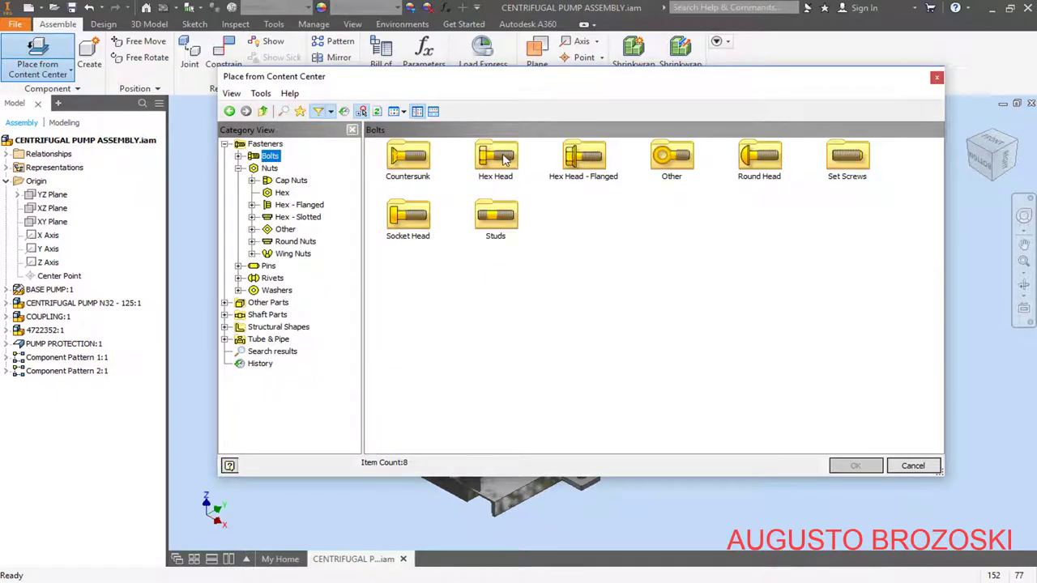
double_click(497, 158)
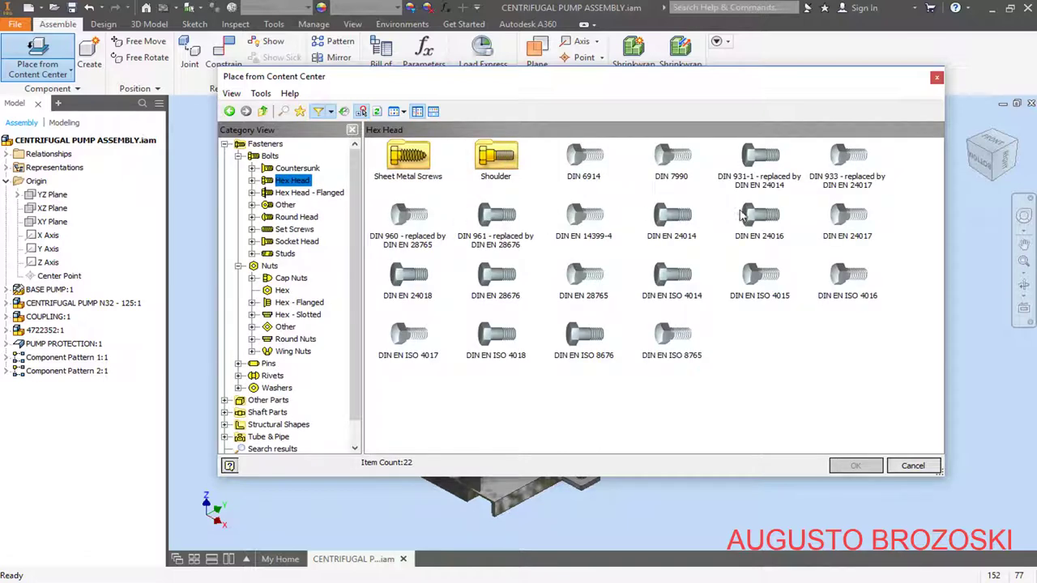